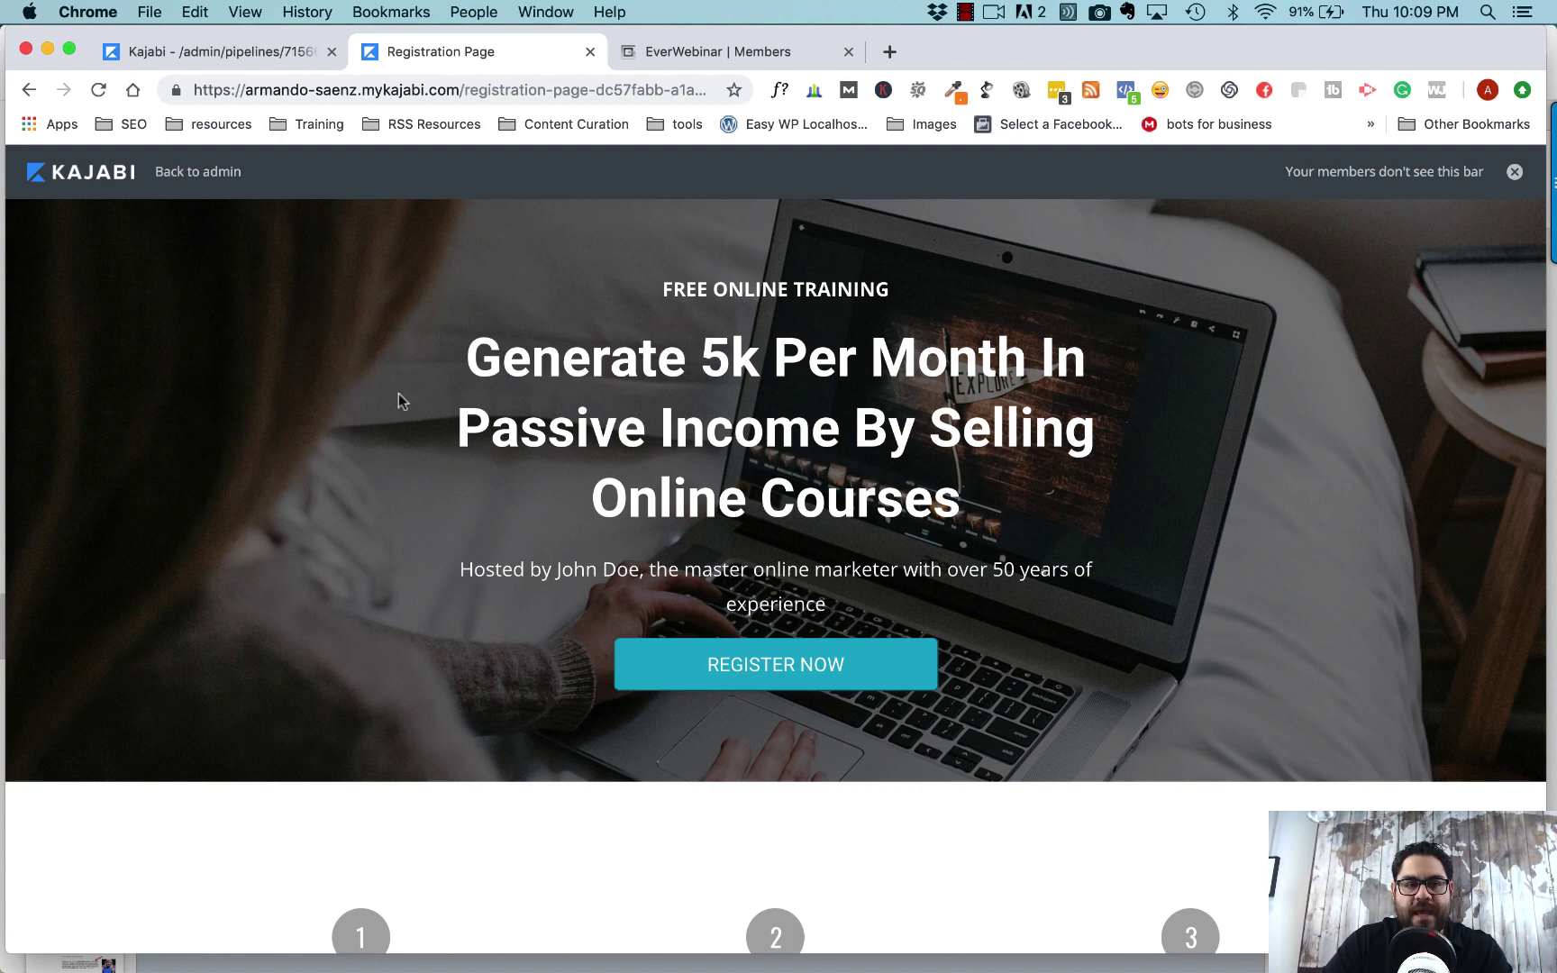
- Open the registration form and pick Thursday, 7 March 2019 at the 10:15 pm Central session
{"action": "scroll", "coordinate": [397, 393], "scroll_direction": "down", "scroll_amount": 15}
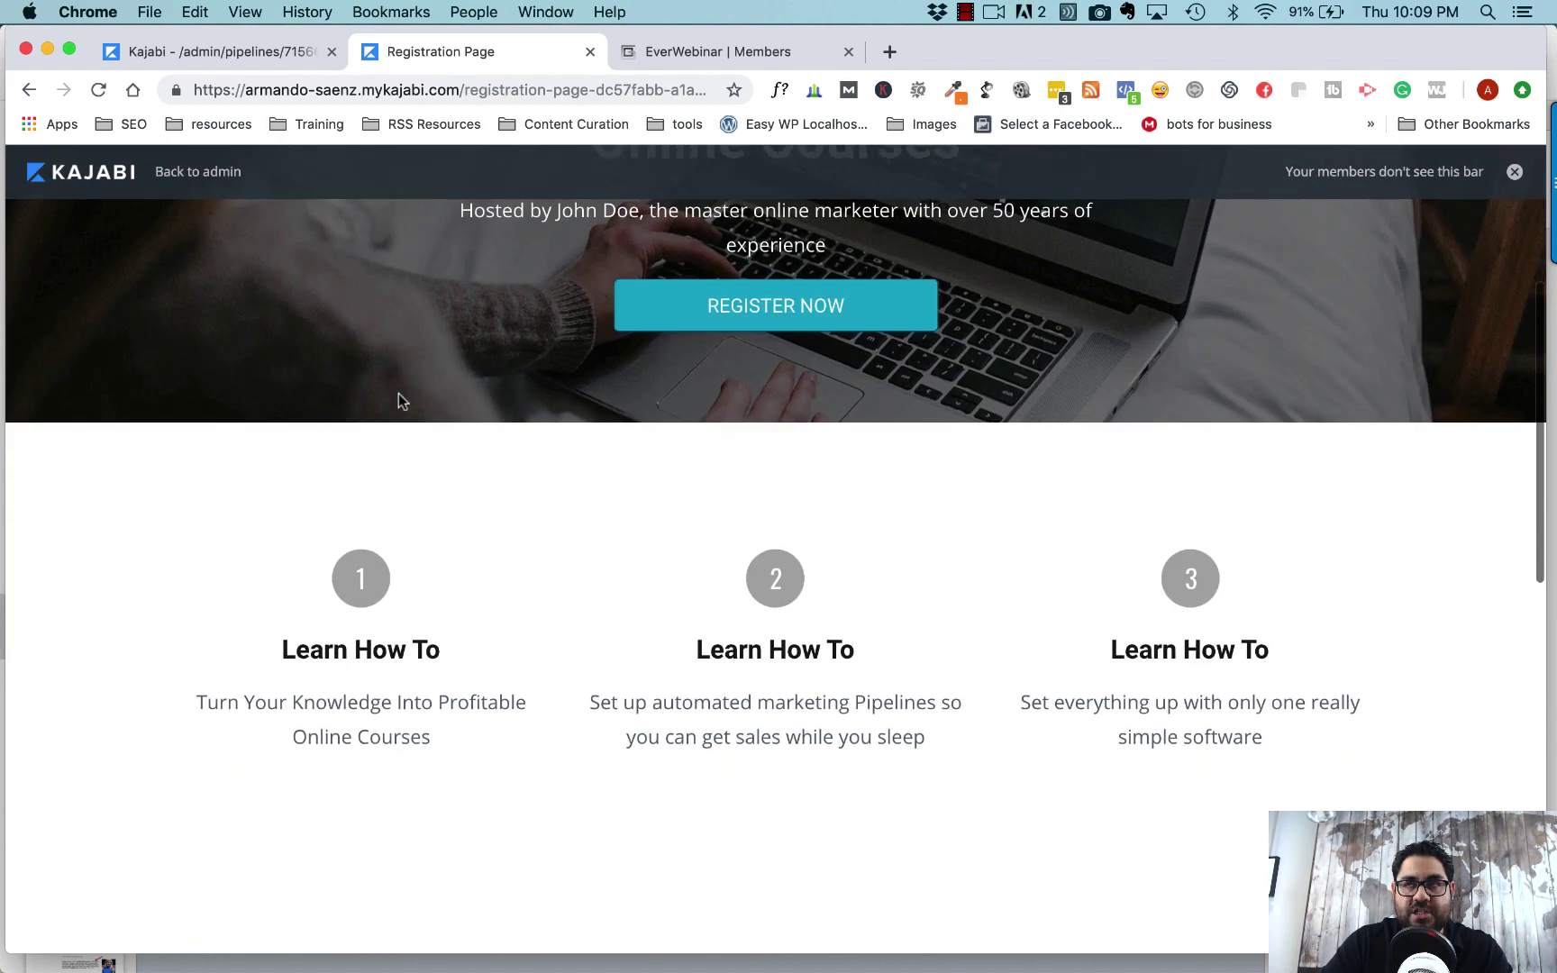
{"action": "scroll", "coordinate": [399, 393], "scroll_direction": "up", "scroll_amount": 15}
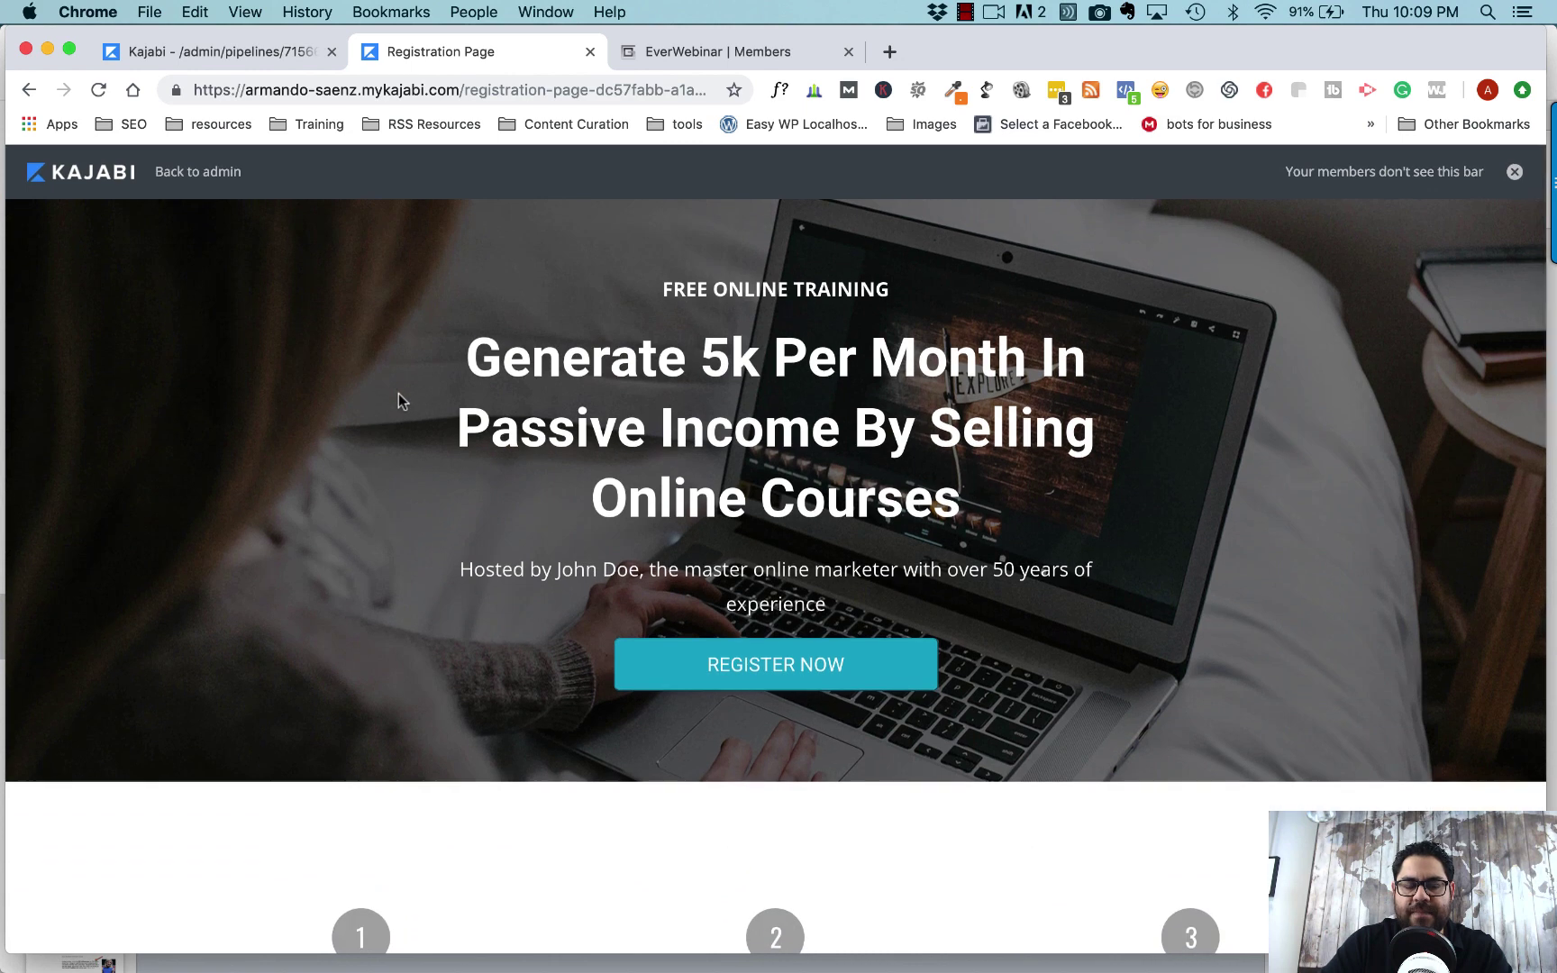
{"action": "left_click", "coordinate": [780, 671]}
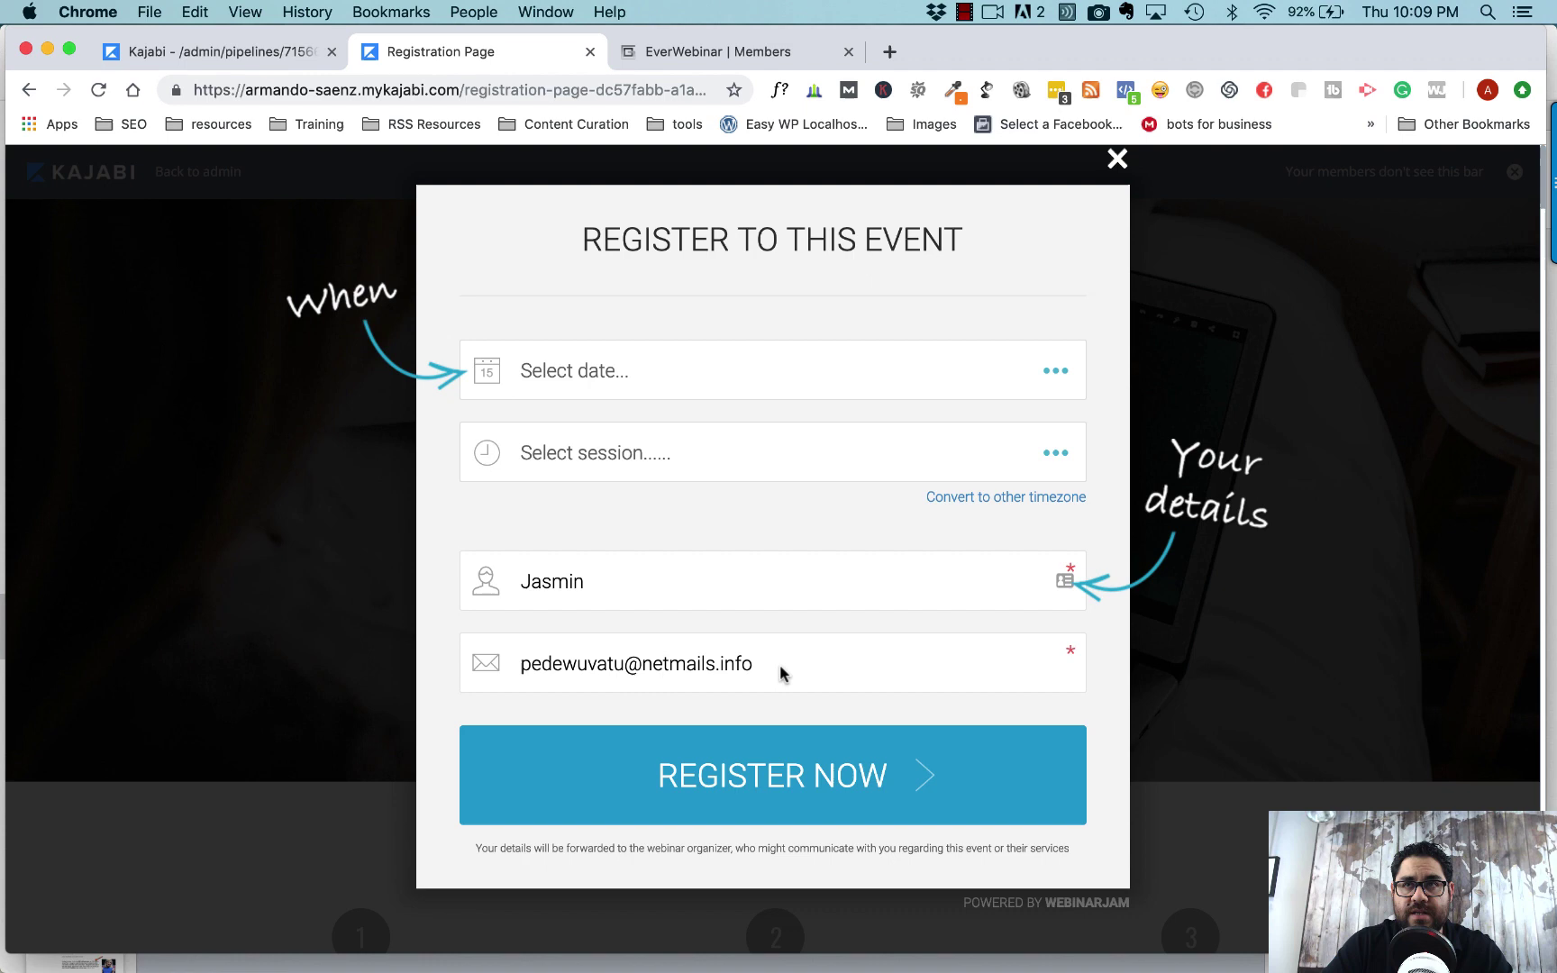
{"action": "left_click", "coordinate": [1049, 378]}
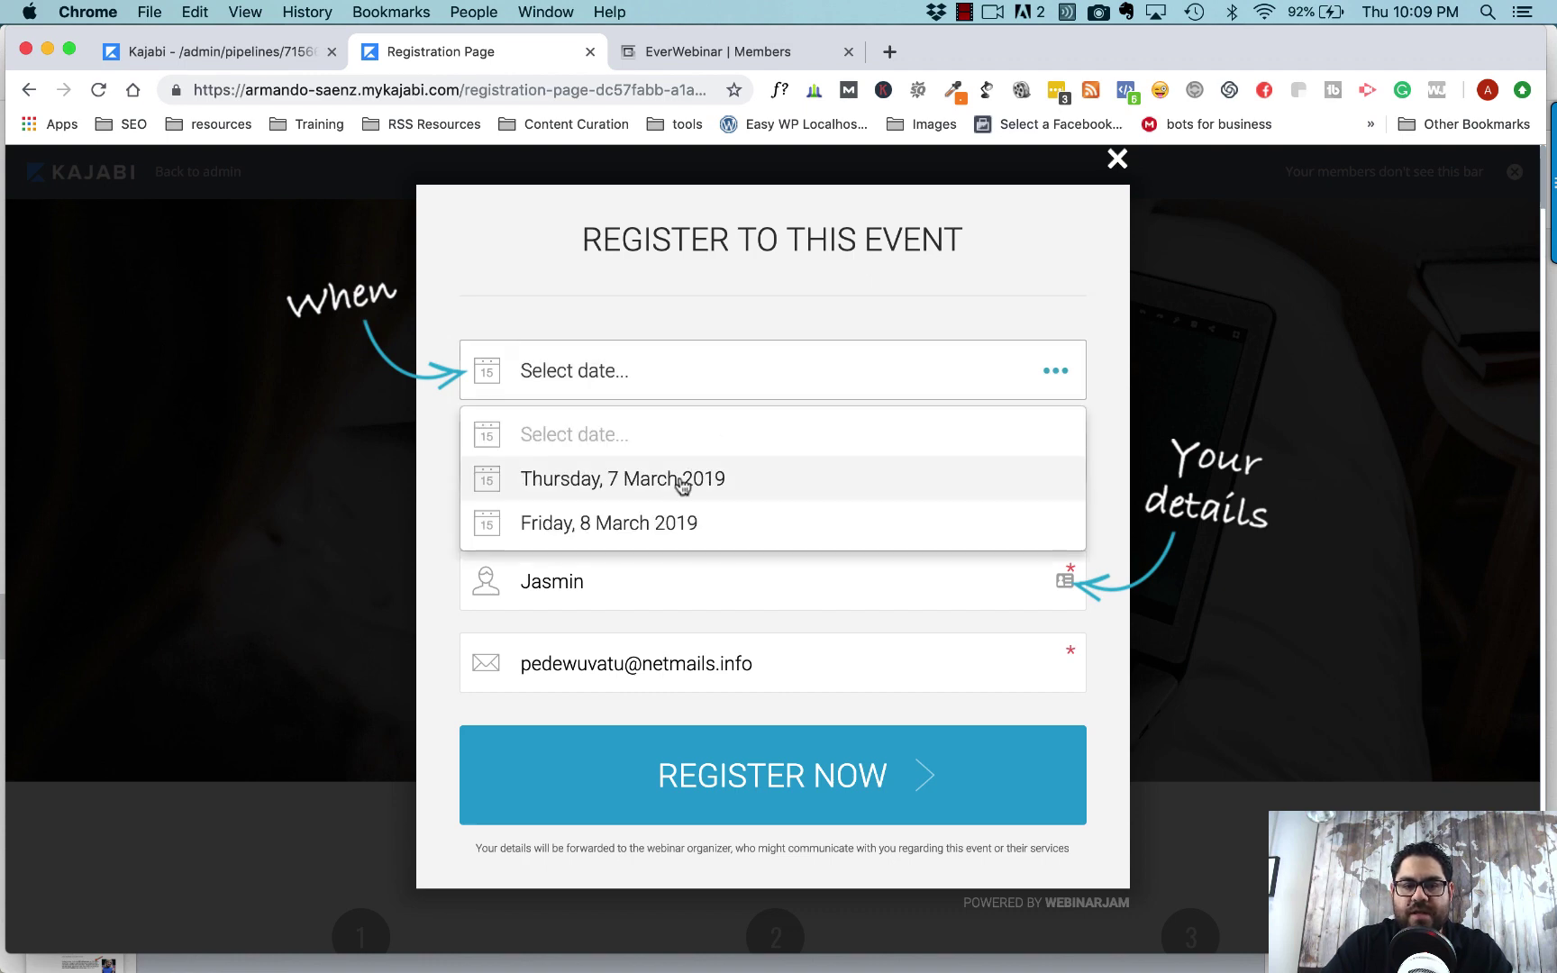
{"action": "left_click", "coordinate": [642, 489]}
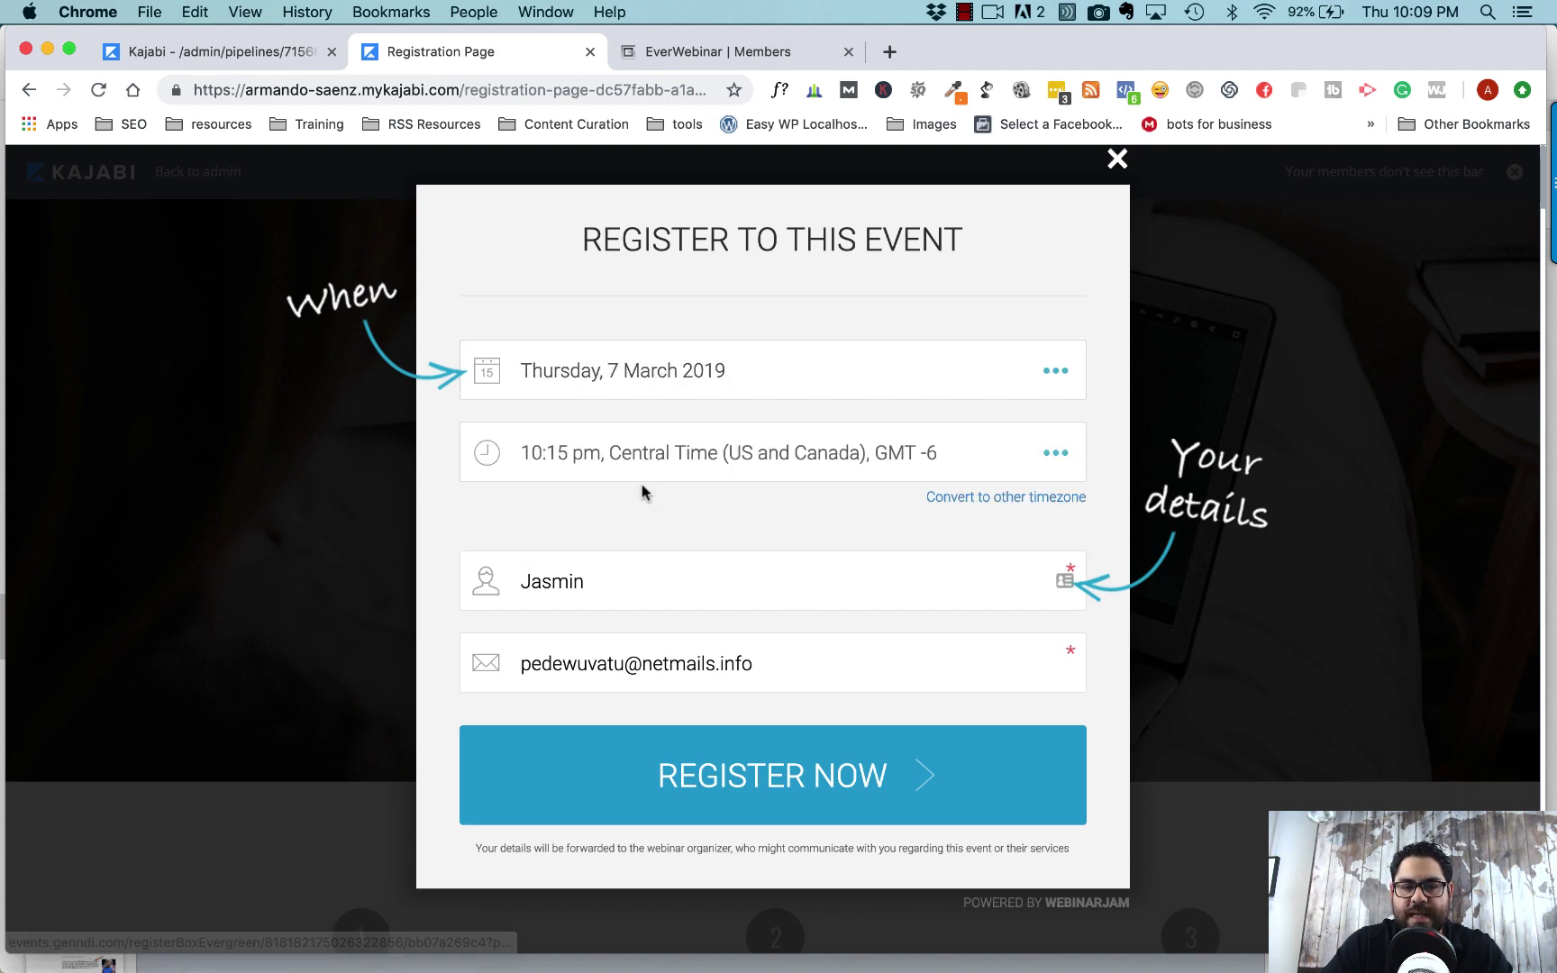
{"action": "left_click", "coordinate": [995, 462]}
{"action": "left_click", "coordinate": [758, 564]}
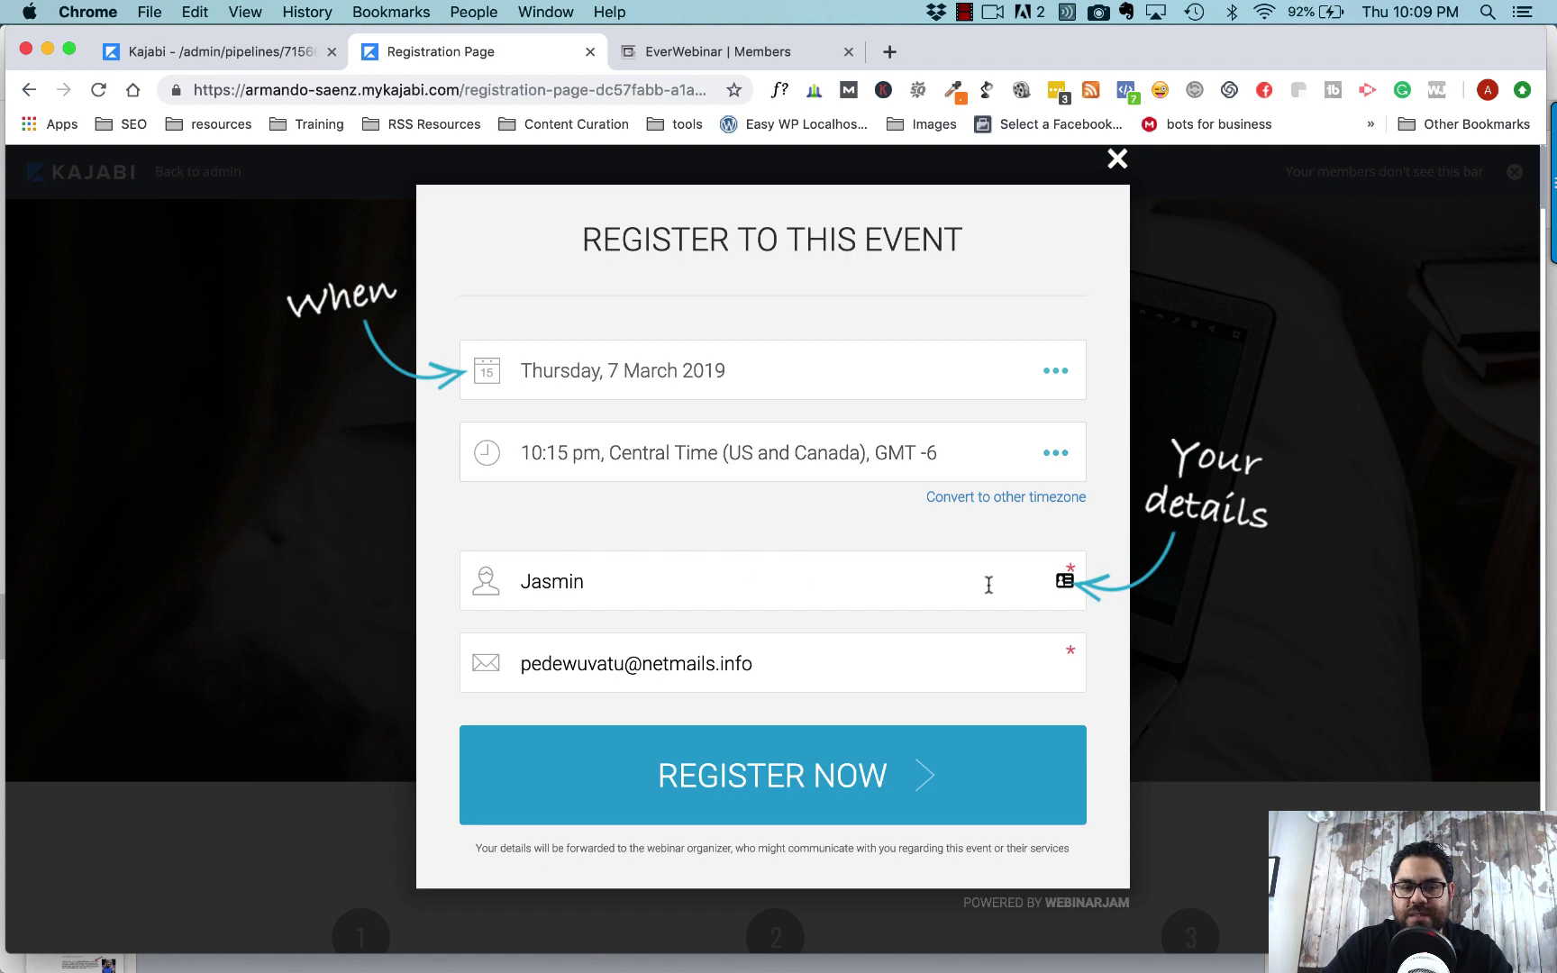
- Replace the prefilled name and email with the test attendee's details and submit the registration
{"action": "double_click", "coordinate": [753, 569]}
{"action": "type", "text": "armando"}
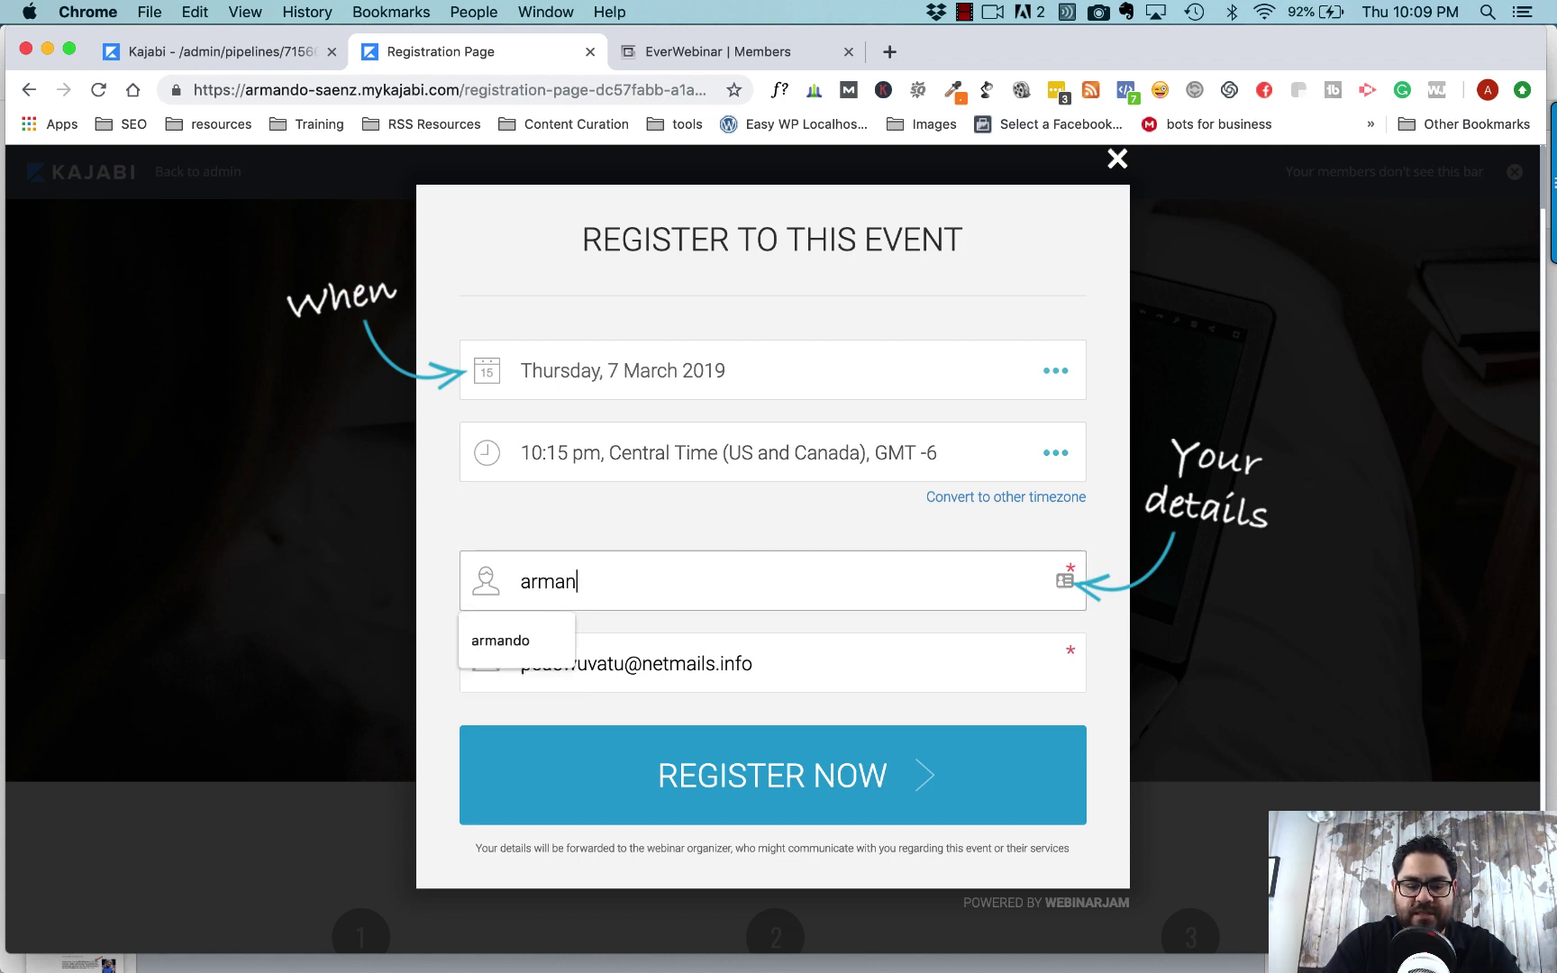
{"action": "triple_click", "coordinate": [778, 663]}
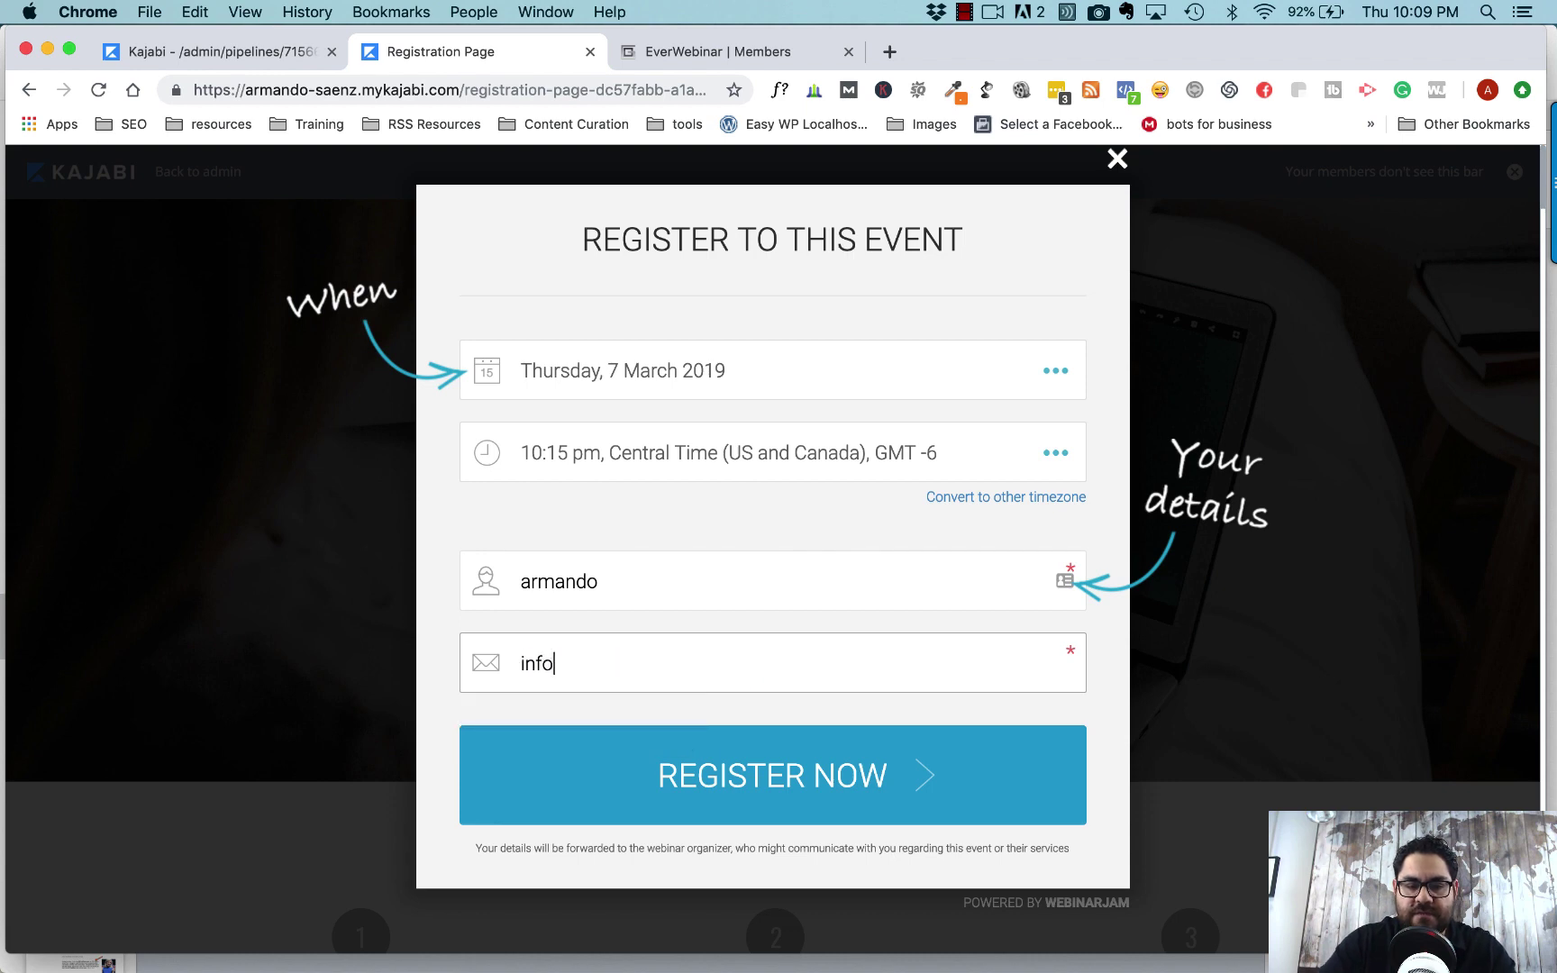
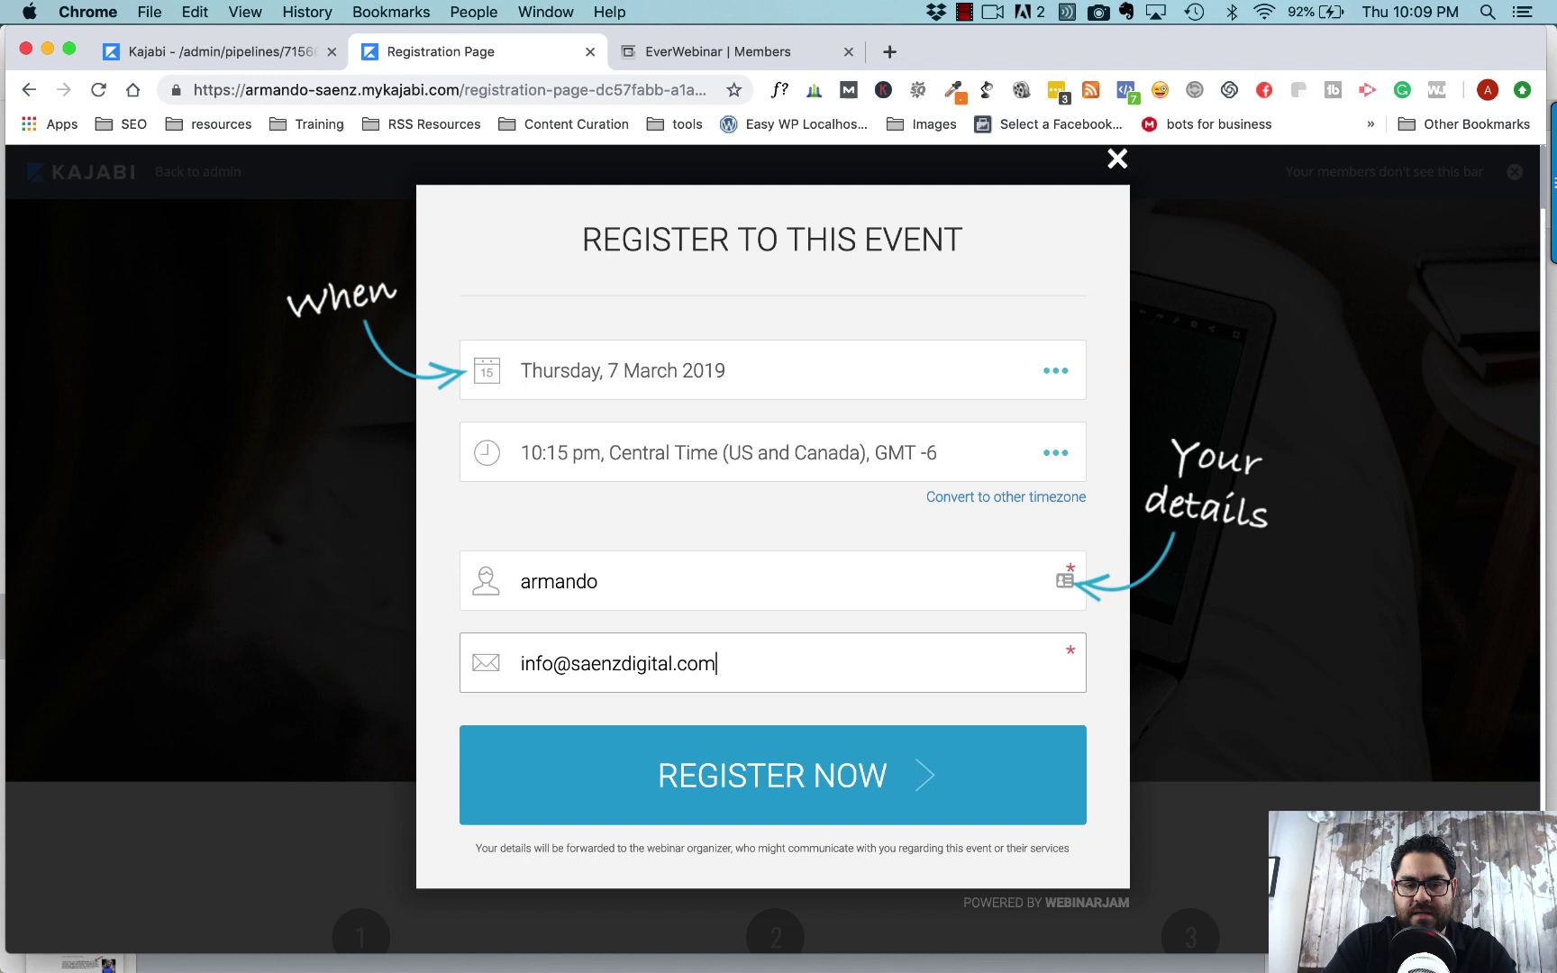
{"action": "left_click", "coordinate": [793, 780]}
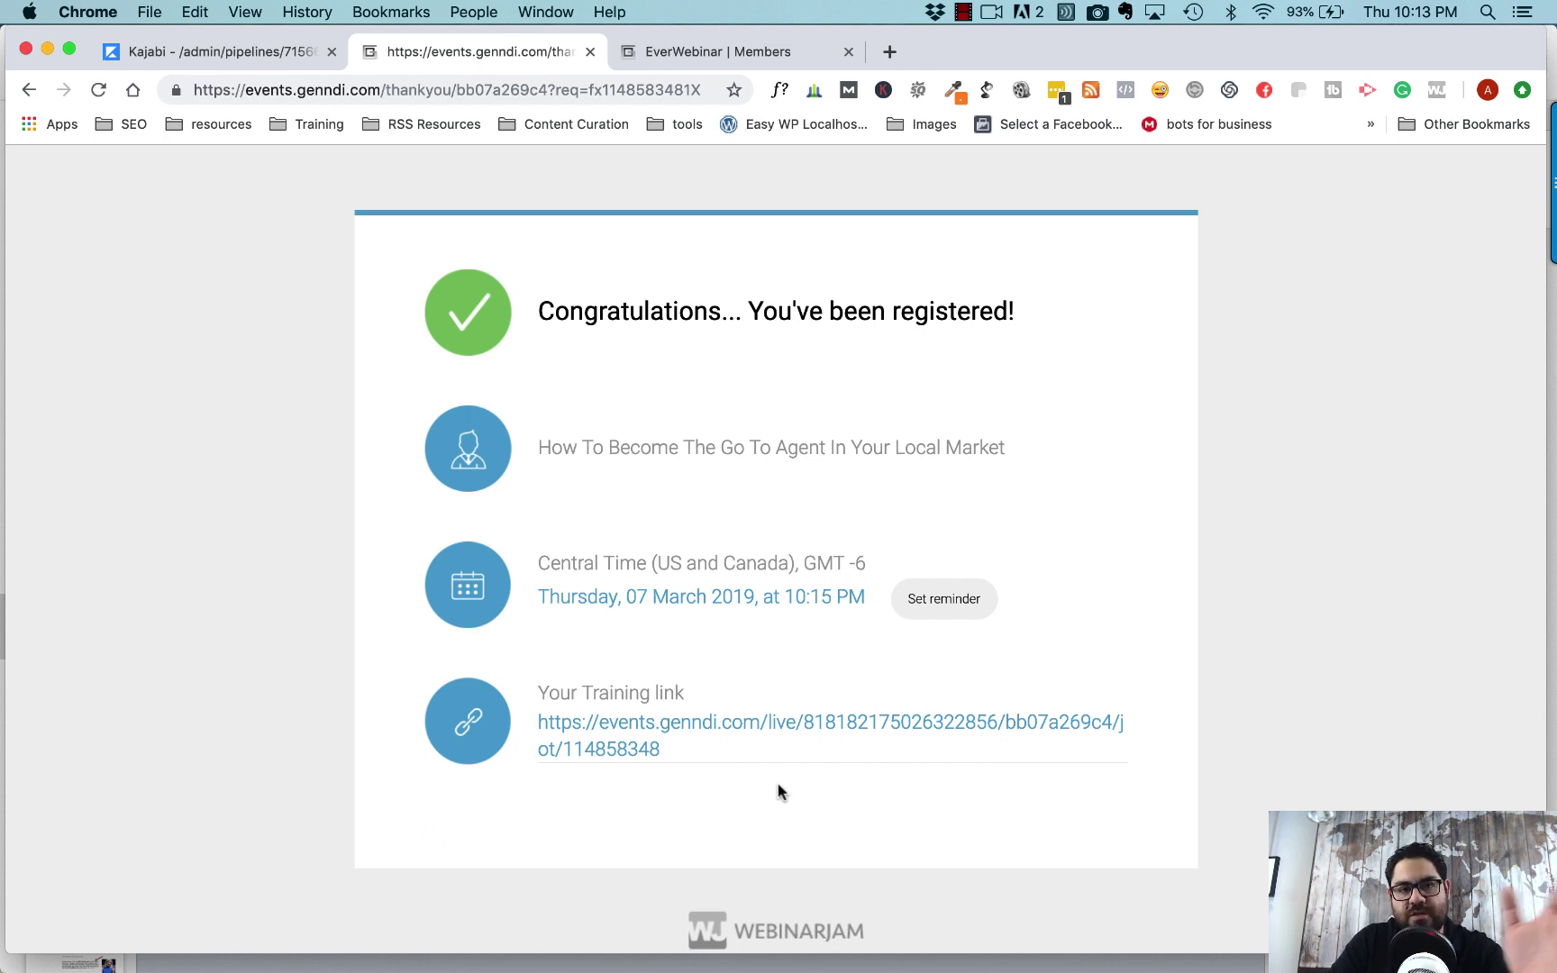
- Follow the Your Training link on the confirmation page into the 'Go To Agent' webinar room
{"action": "left_click", "coordinate": [666, 728]}
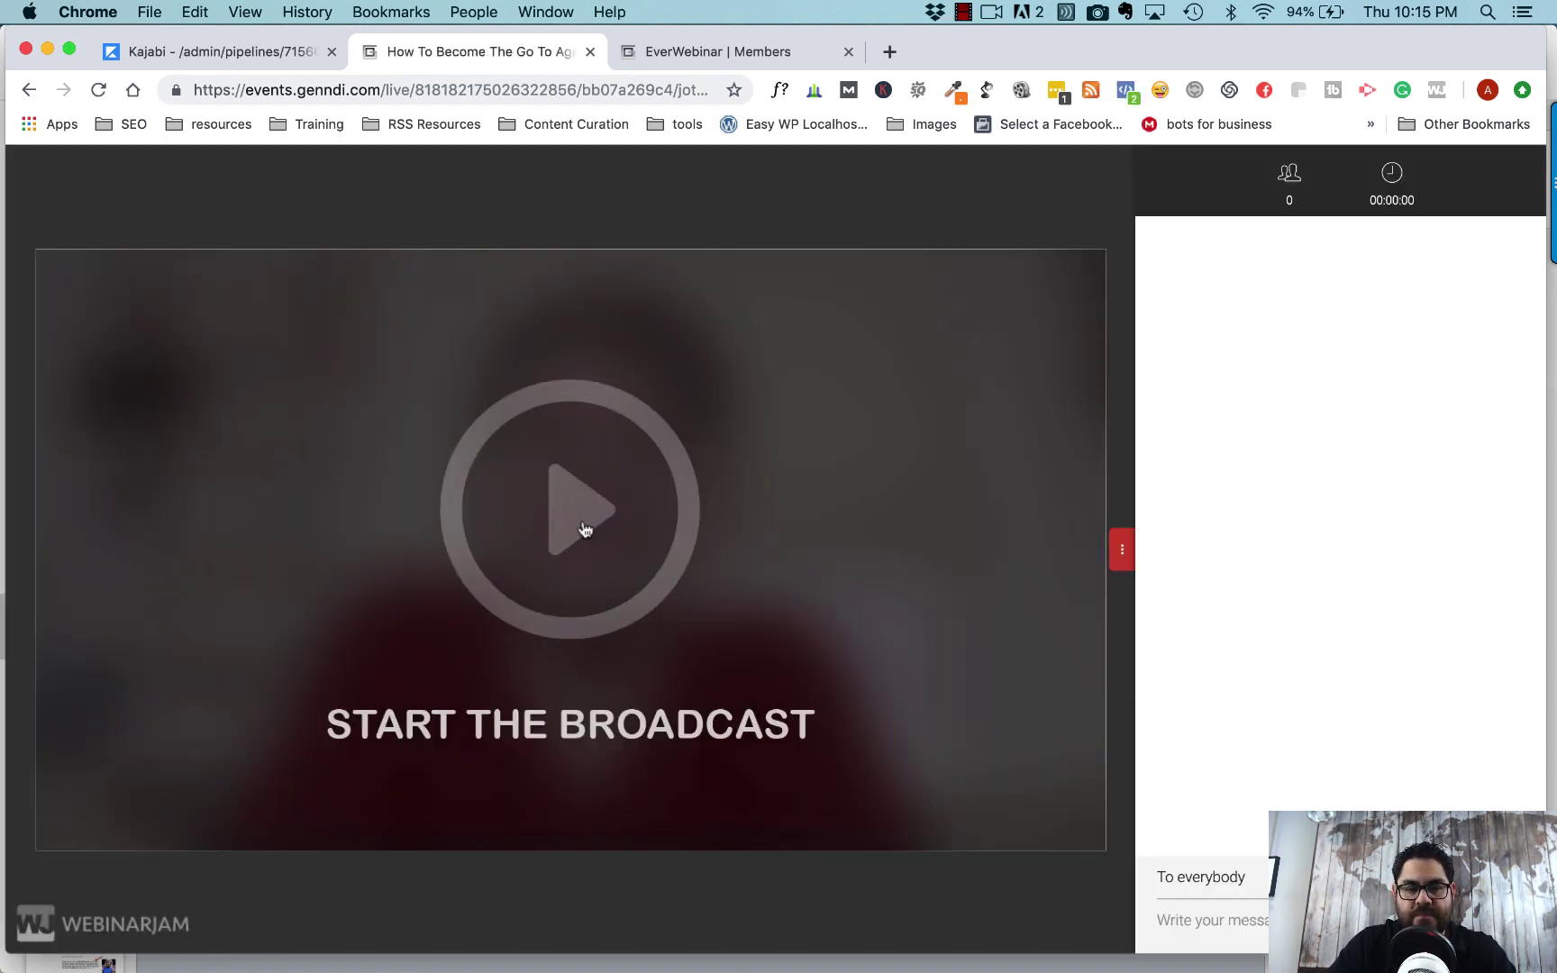
- Start the webinar broadcast, then close the webinar room tab
{"action": "left_click", "coordinate": [584, 528]}
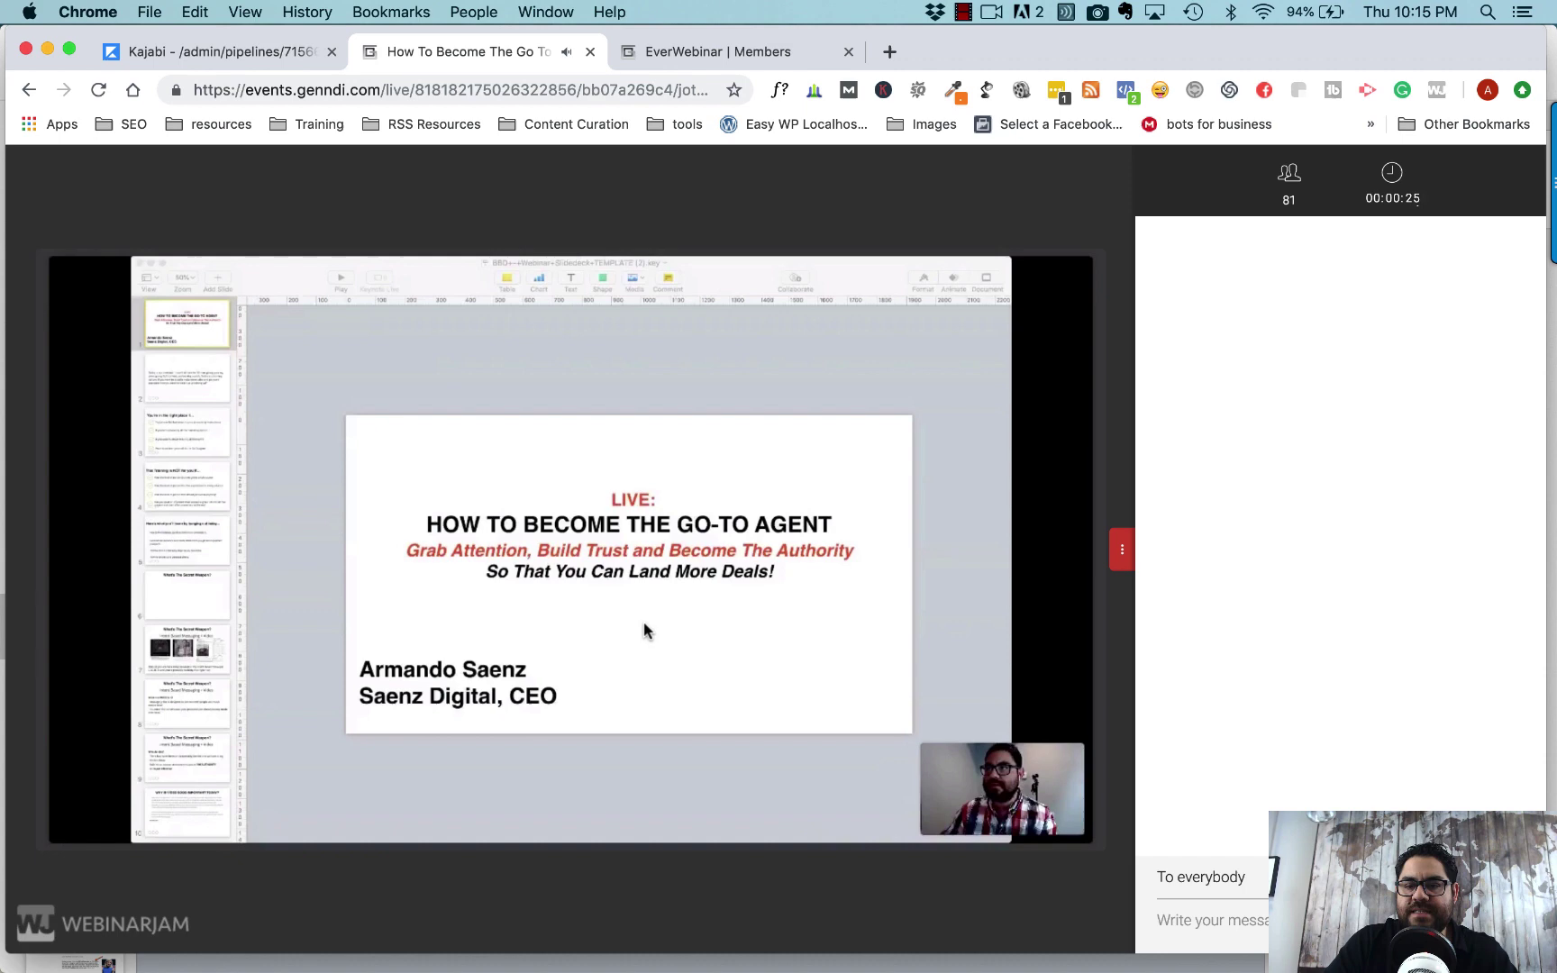
{"action": "left_click", "coordinate": [590, 52]}
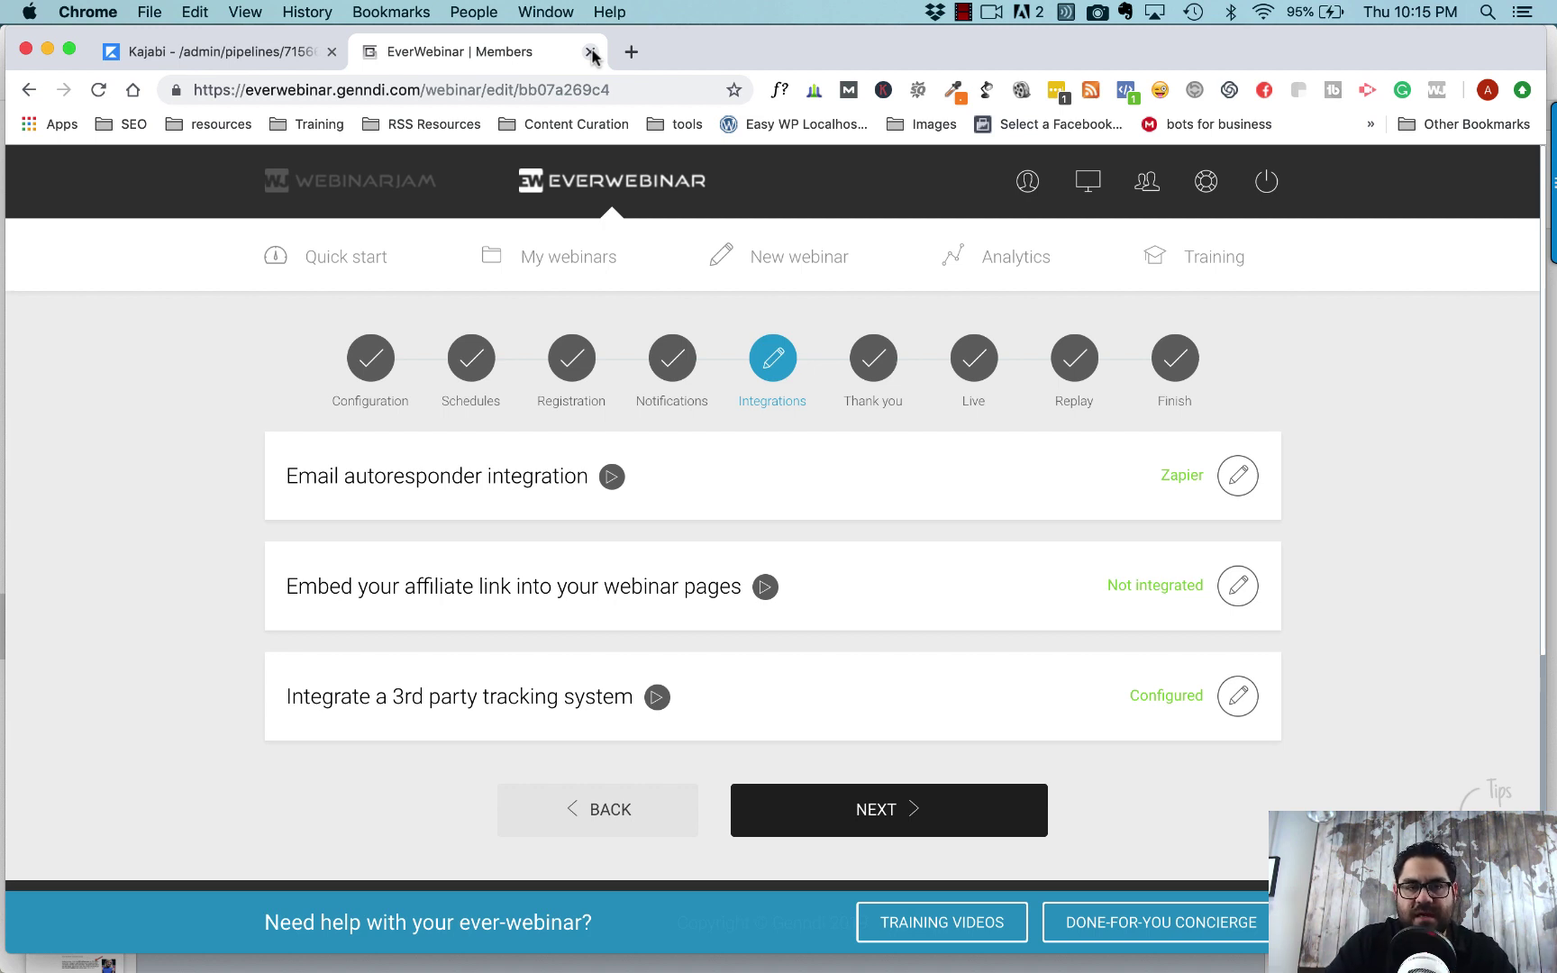
- Back in Kajabi's pipelines list, create a new pipeline from the legacy Webinar blueprint
{"action": "left_click", "coordinate": [279, 52]}
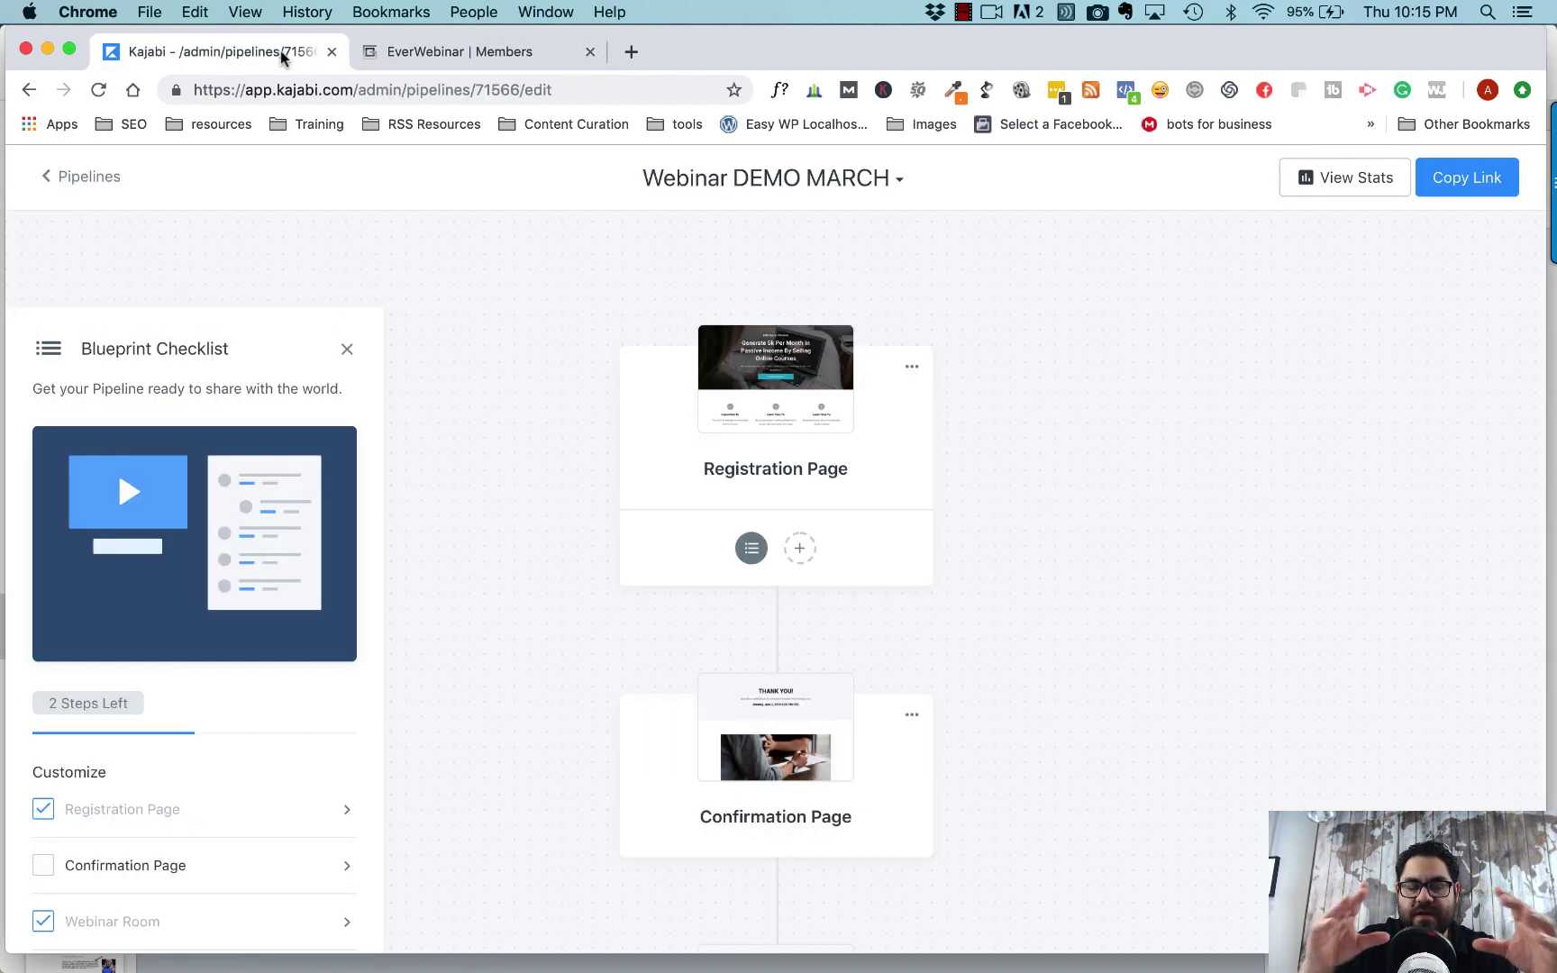
{"action": "left_click", "coordinate": [87, 177]}
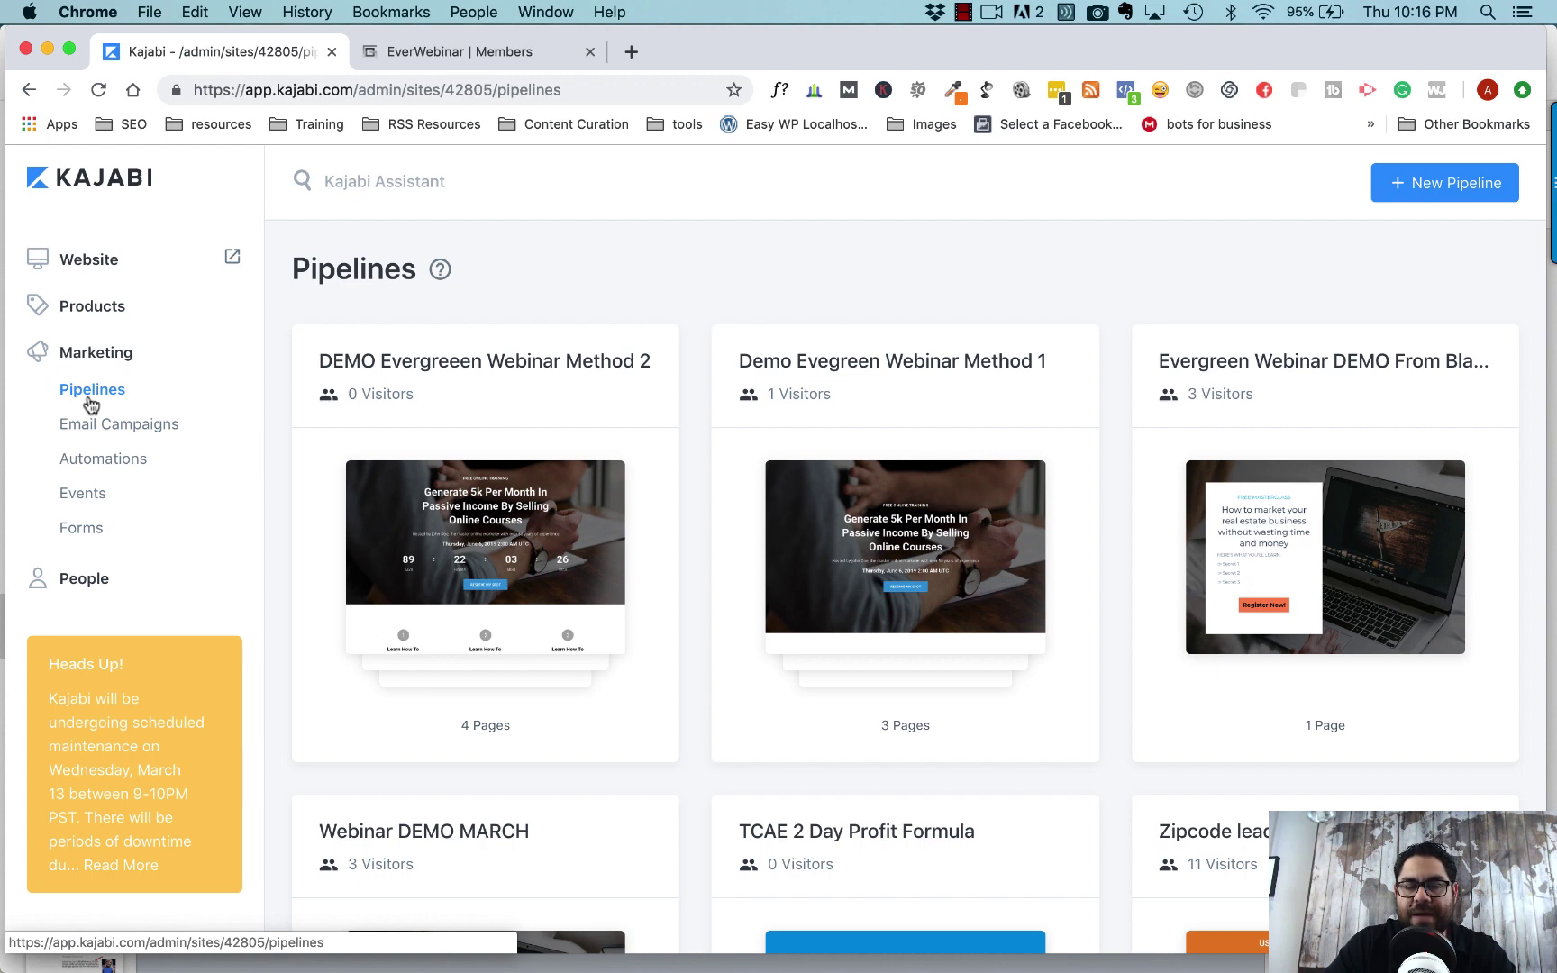
{"action": "left_click", "coordinate": [1410, 196]}
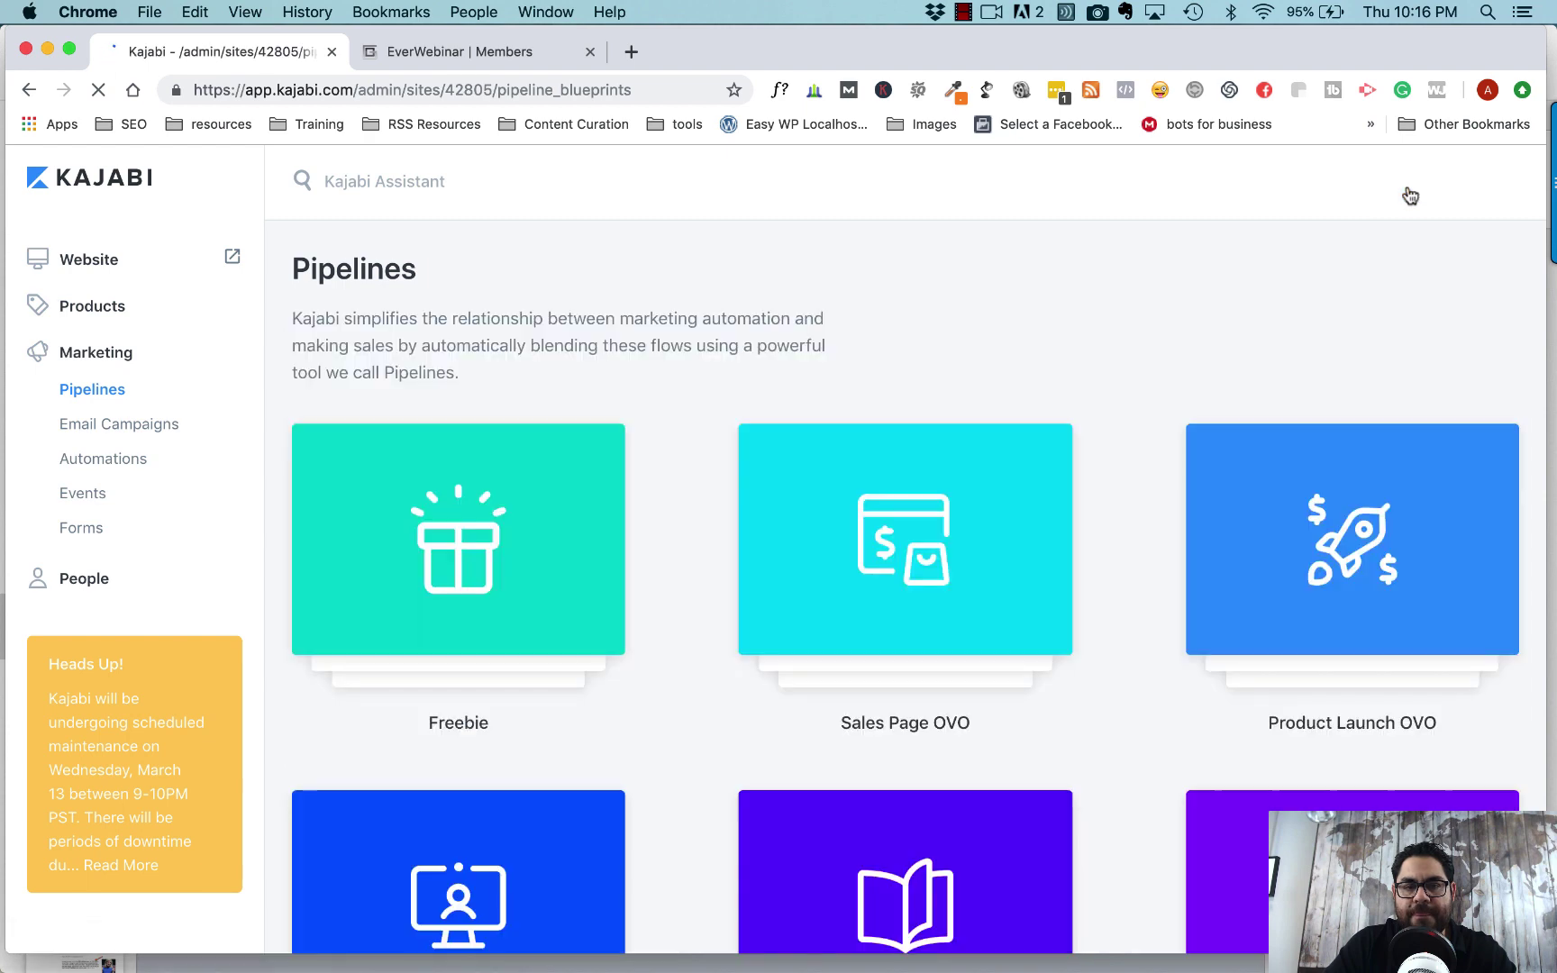
{"action": "scroll", "coordinate": [737, 678], "scroll_direction": "down", "scroll_amount": 10}
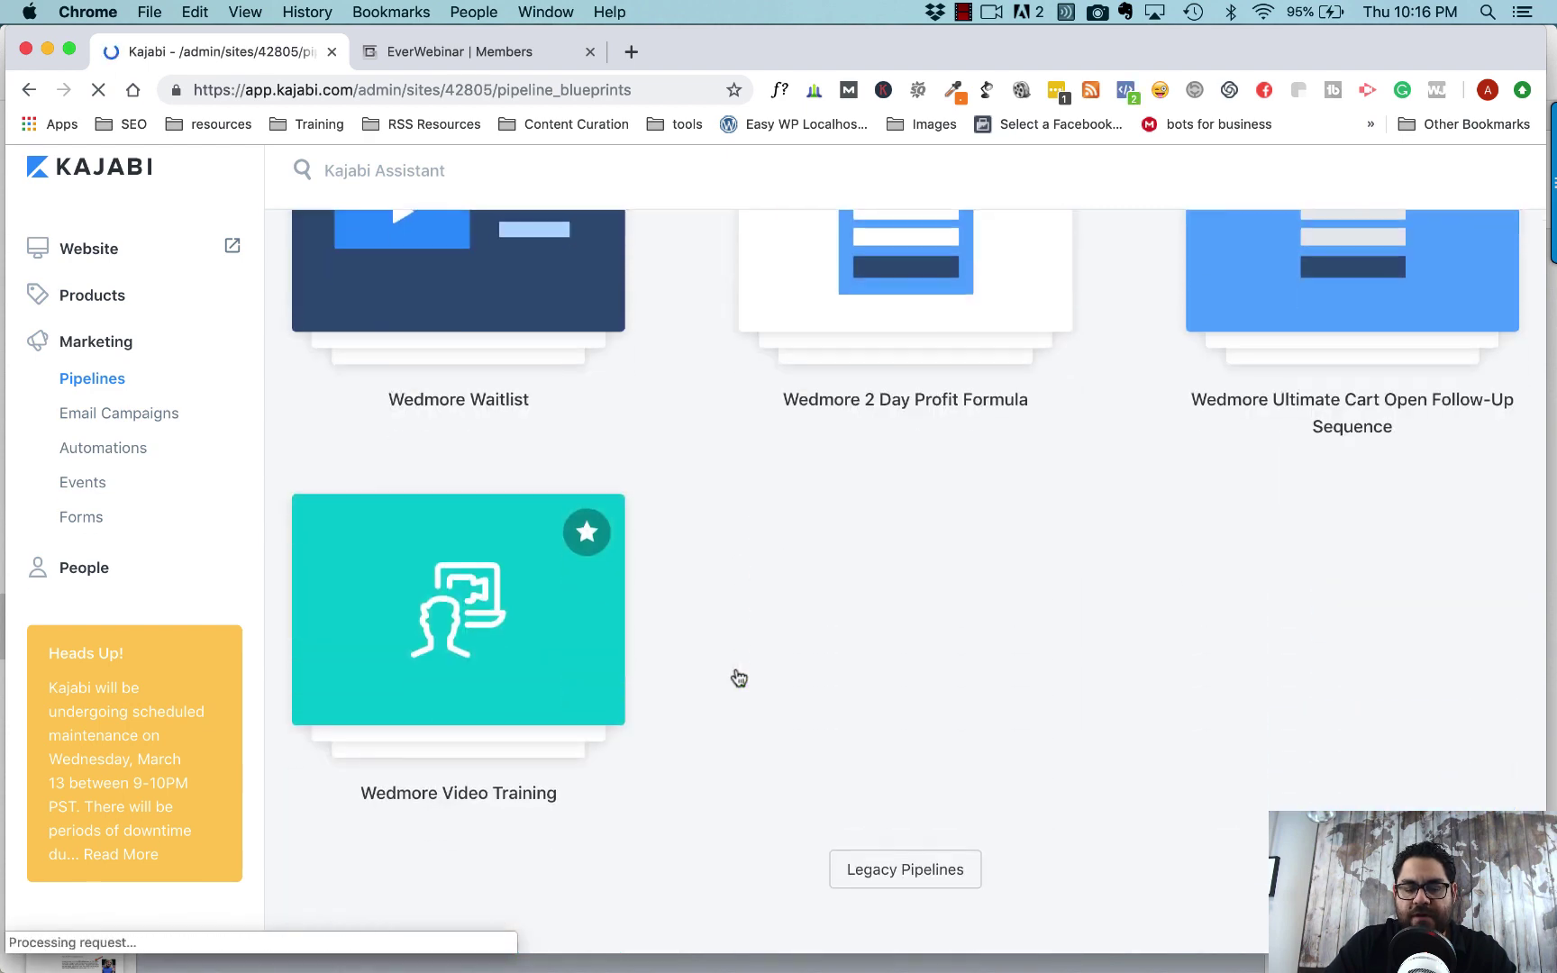
{"action": "left_click", "coordinate": [896, 881]}
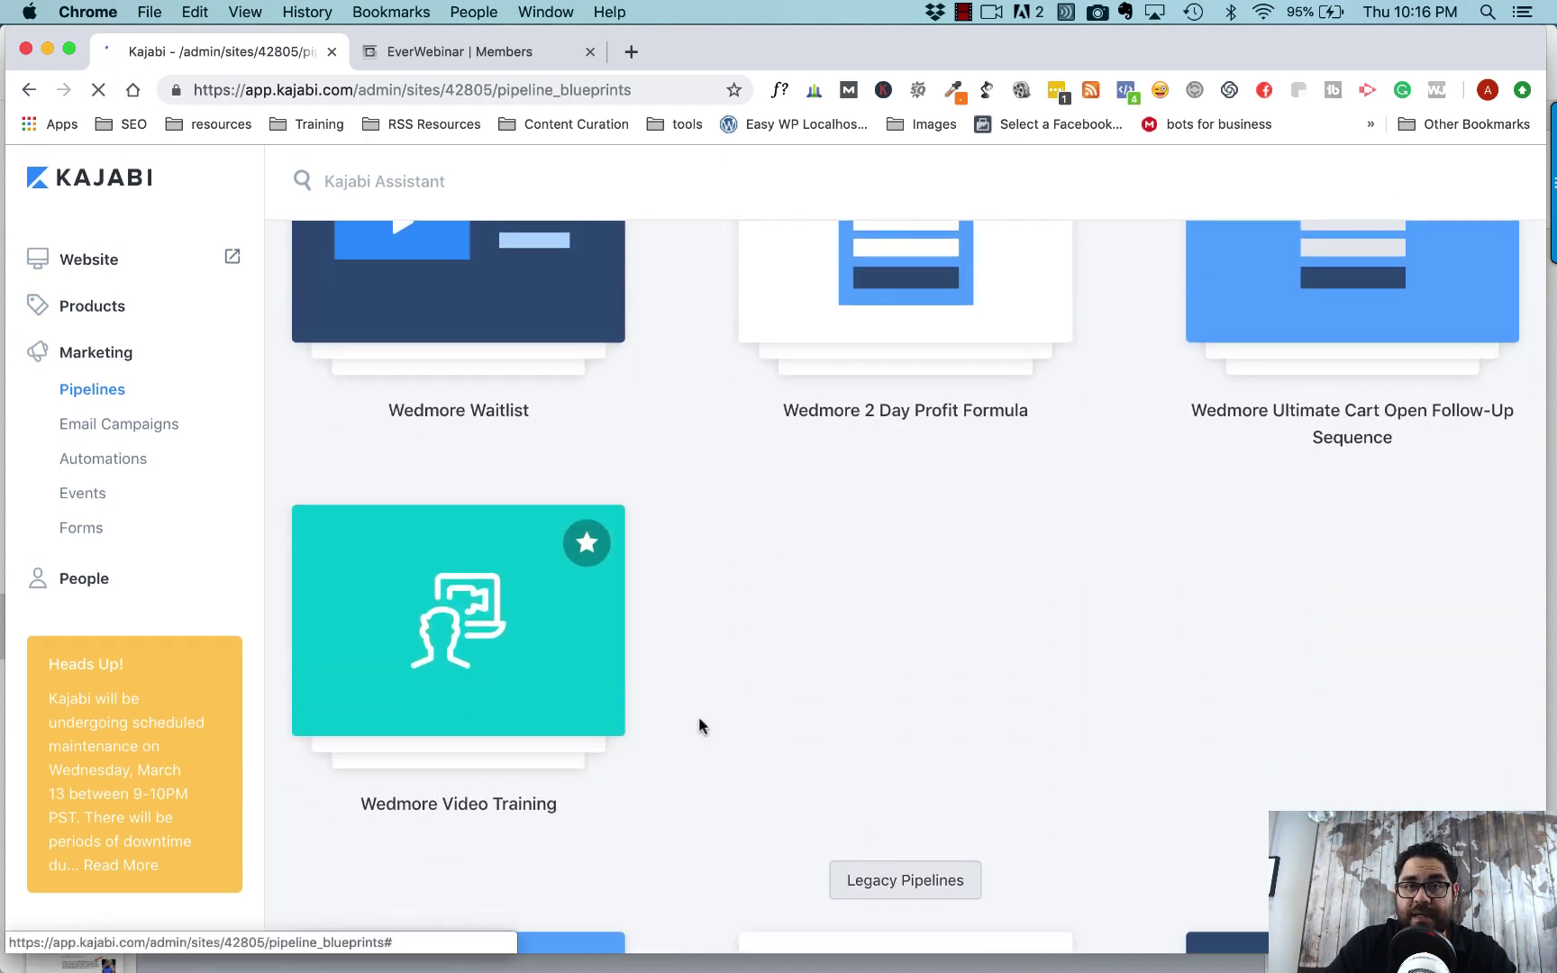
{"action": "scroll", "coordinate": [699, 725], "scroll_direction": "down", "scroll_amount": 10}
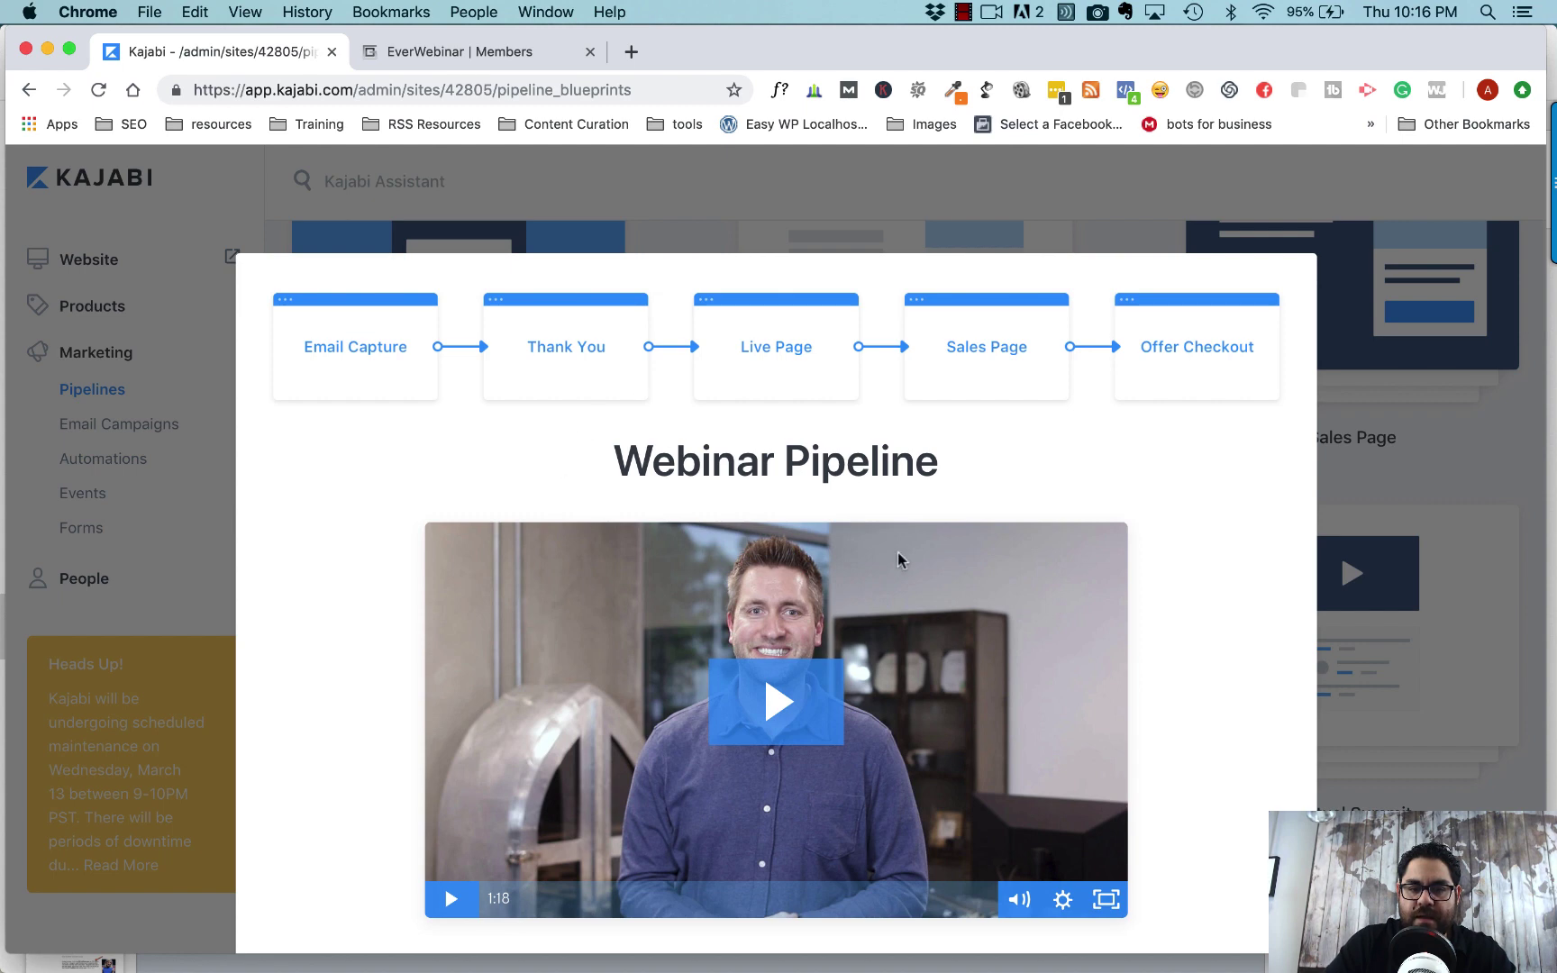
{"action": "scroll", "coordinate": [897, 552], "scroll_direction": "down", "scroll_amount": 5}
{"action": "left_click", "coordinate": [793, 615]}
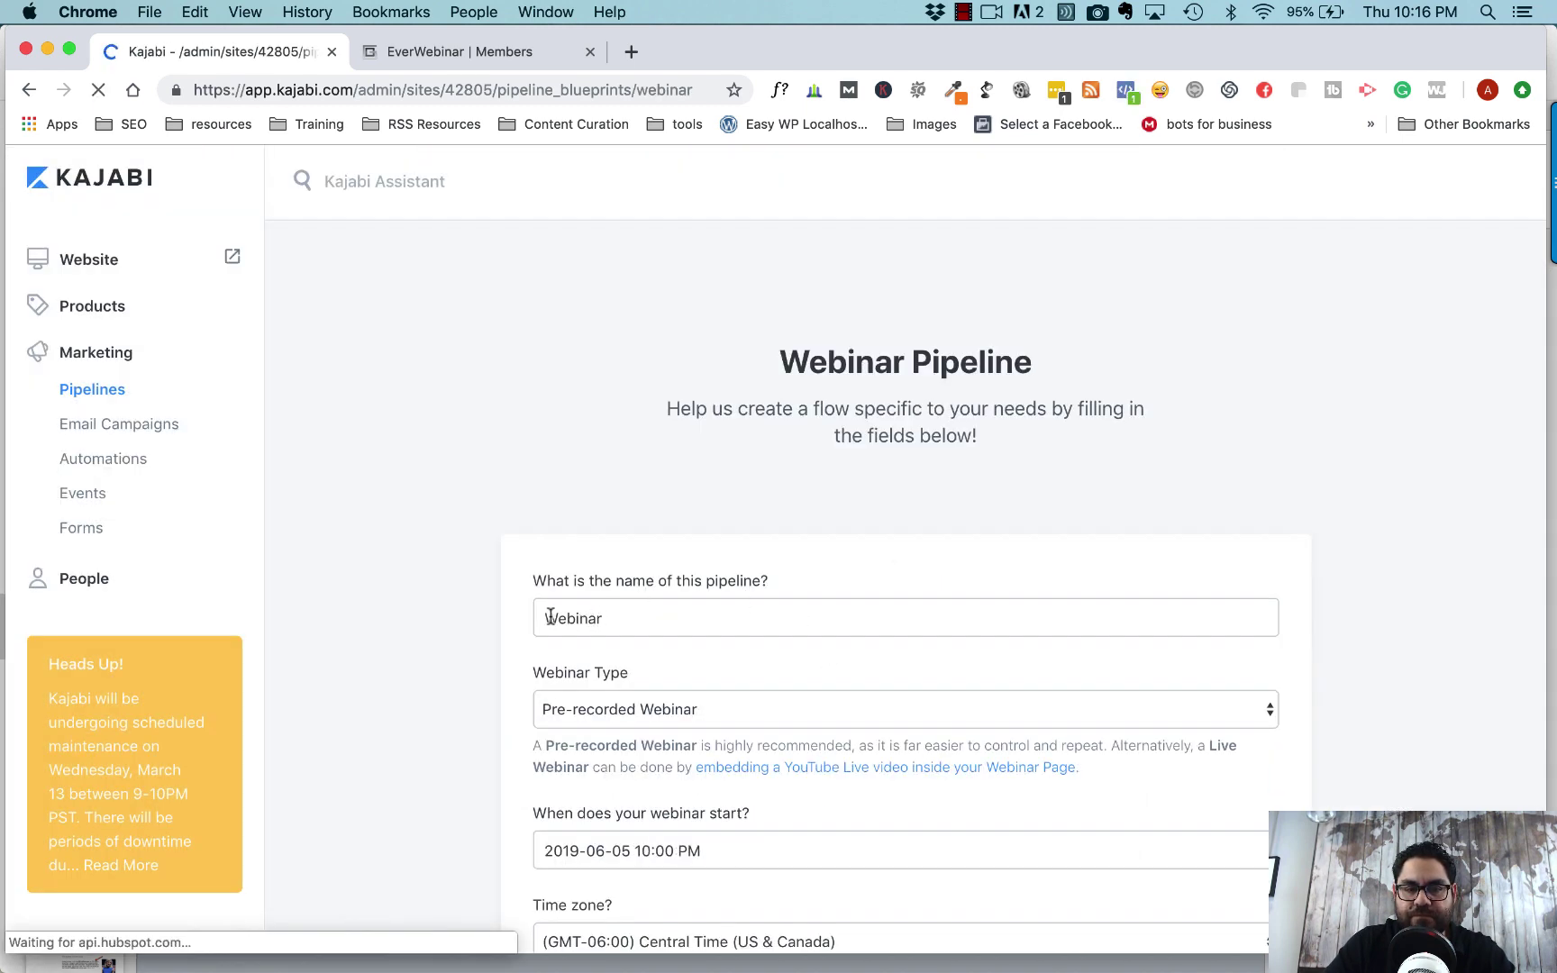
- Name the pipeline 'DEMO everWebinar Method 3' and generate it
{"action": "left_click", "coordinate": [550, 616]}
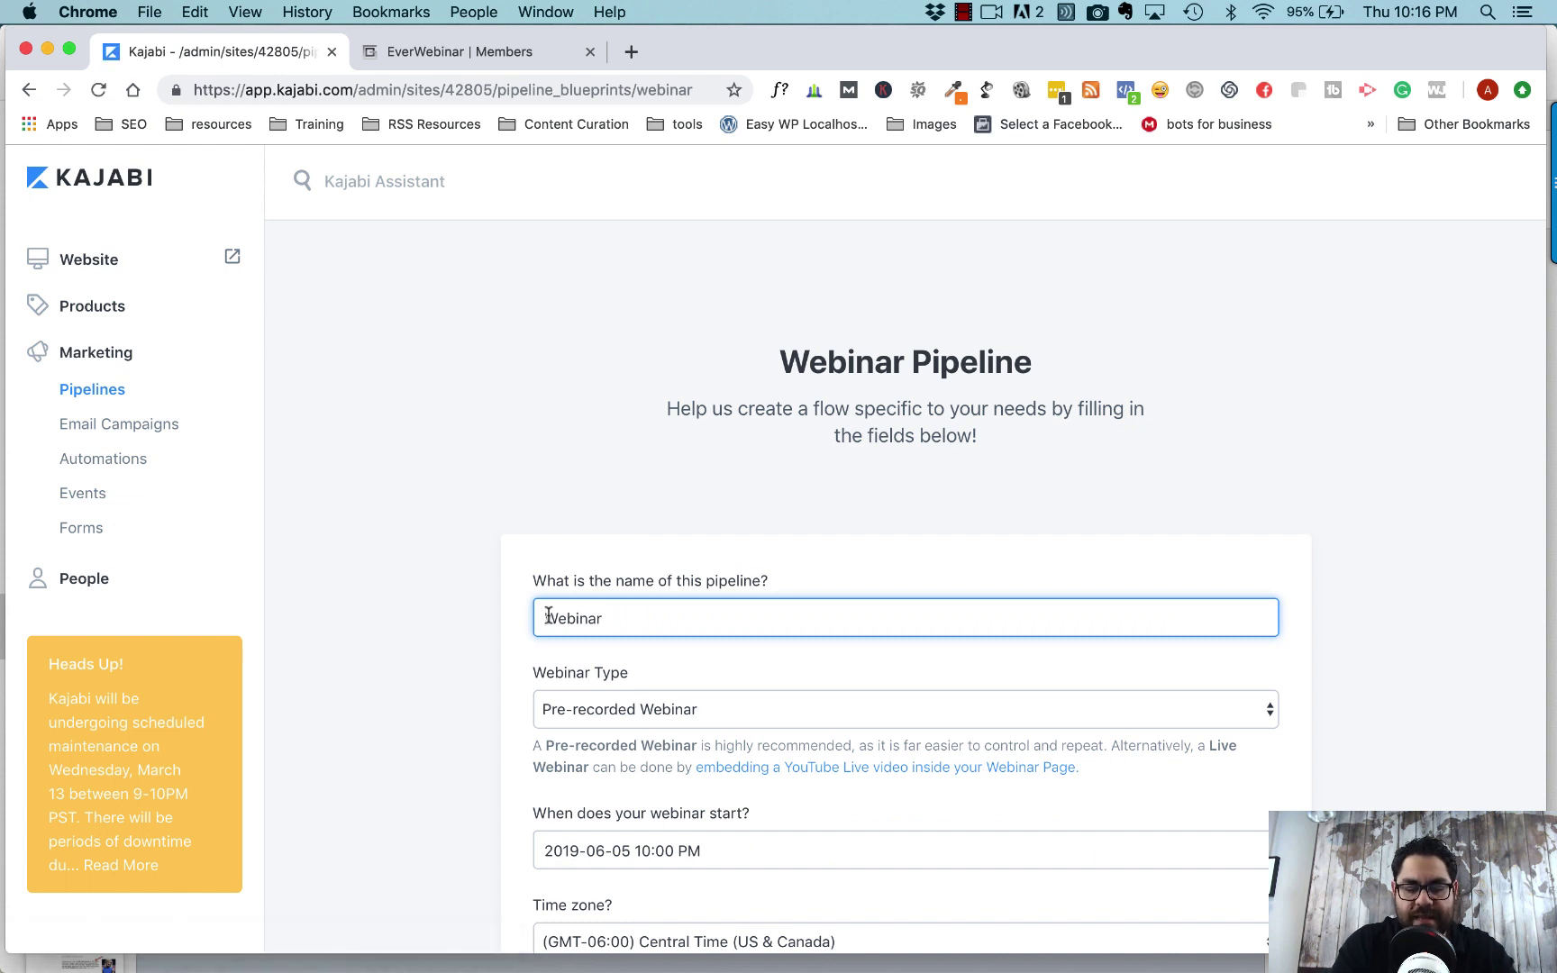
{"action": "type", "text": "DEMO "}
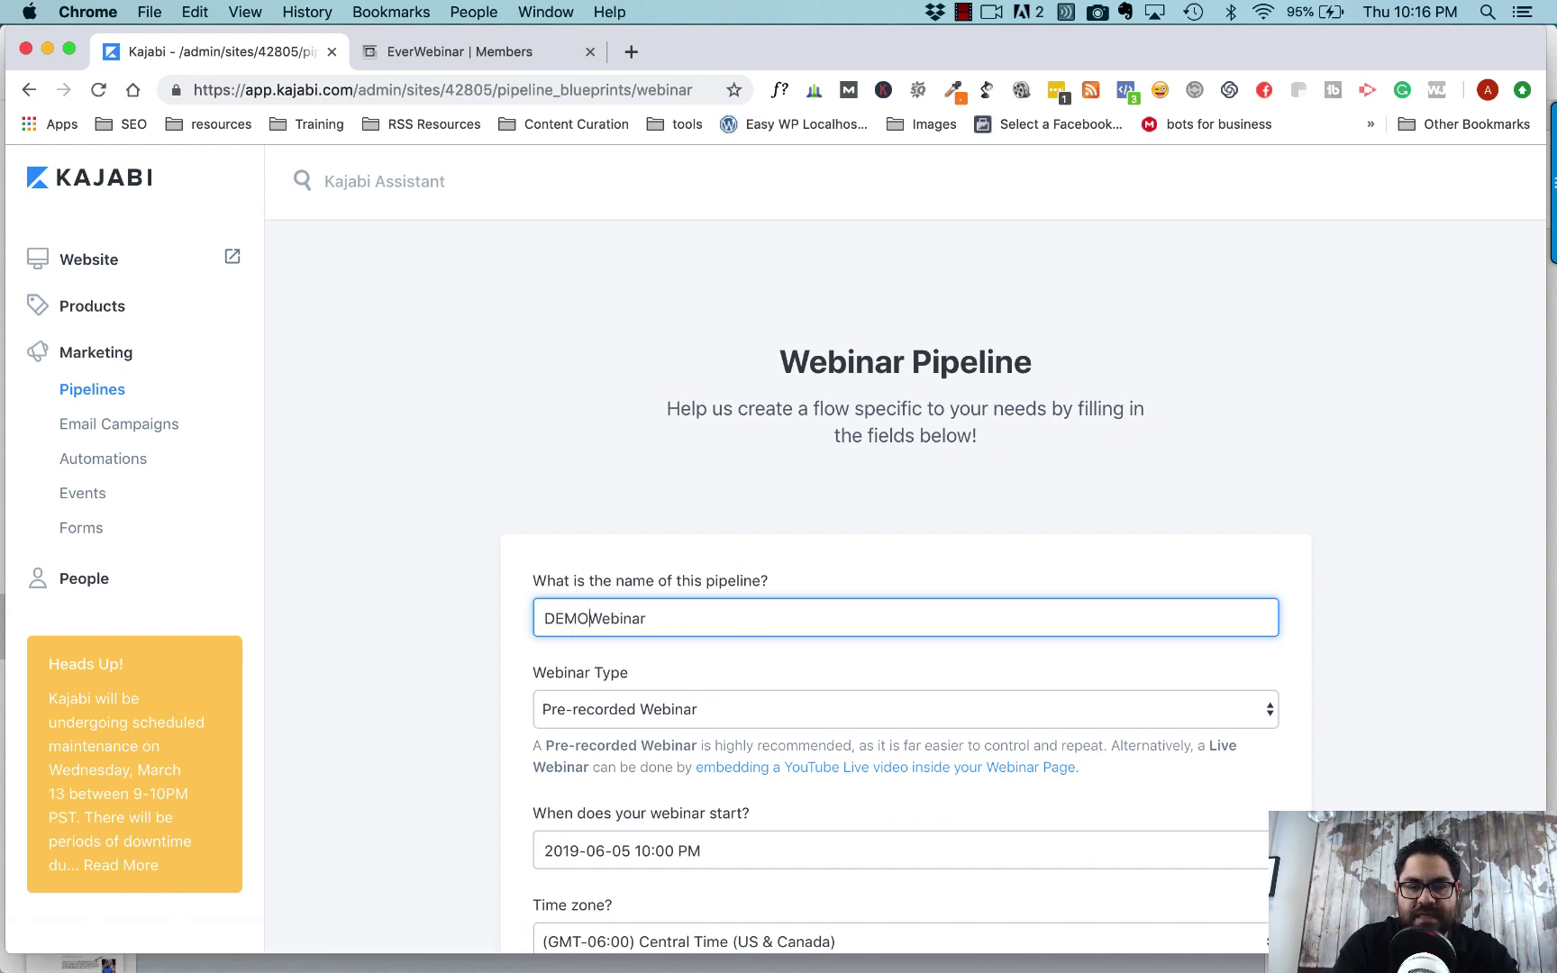
{"action": "type", "text": "EVer"}
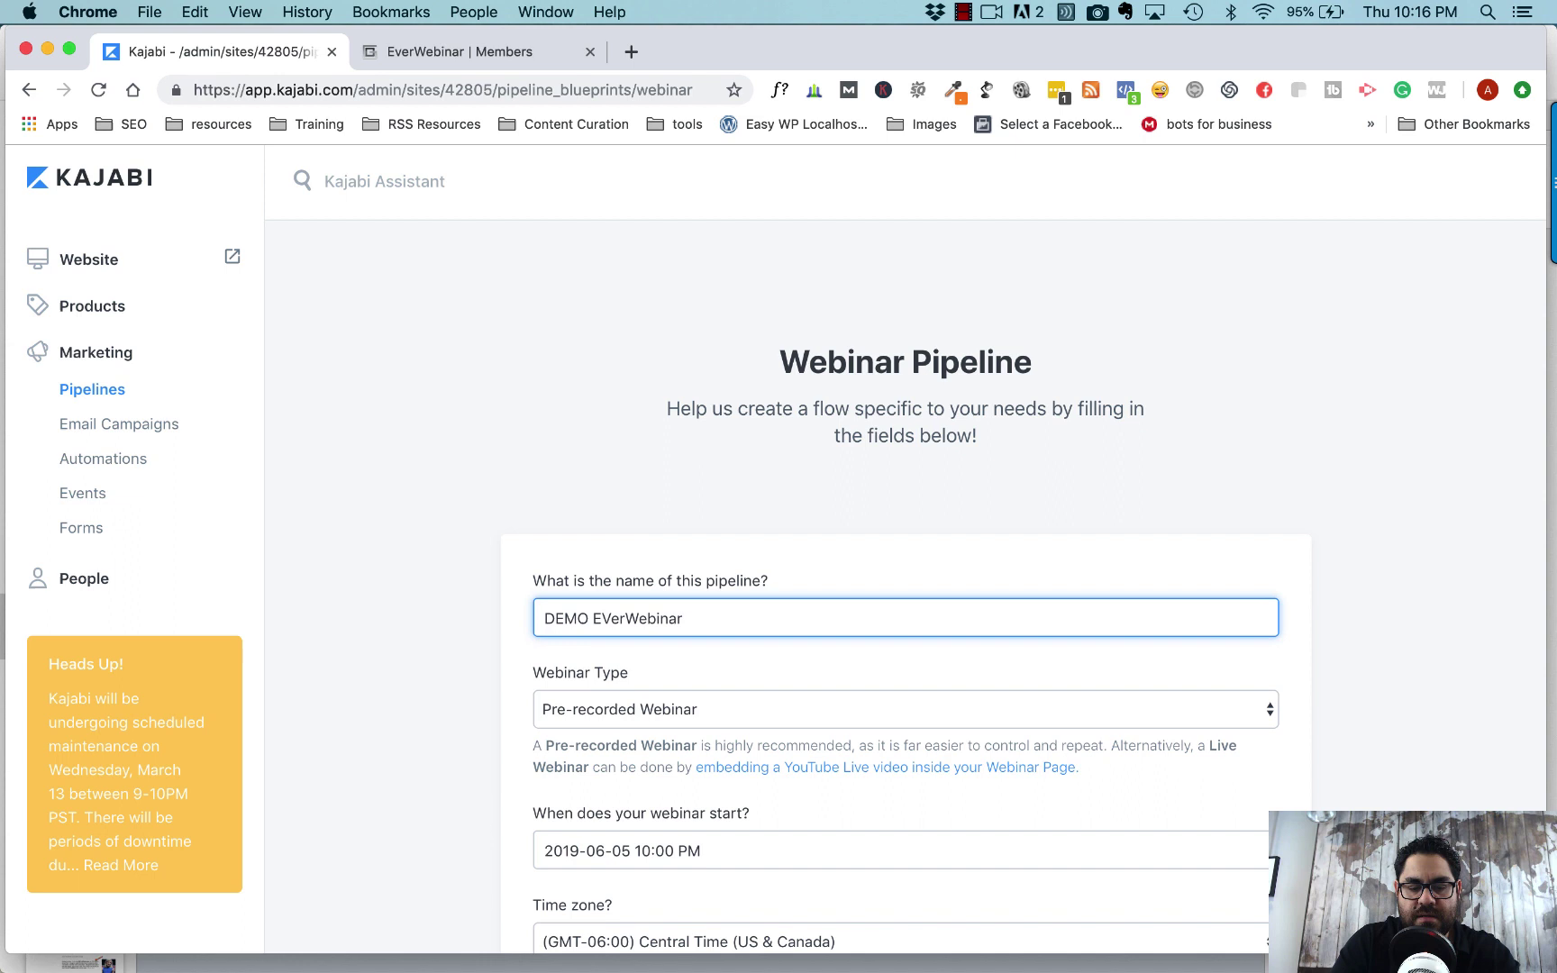
{"action": "key", "text": "BackSpace"}
{"action": "key", "text": "BackSpace"}
{"action": "key", "text": "BackSpace"}
{"action": "key", "text": "BackSpace"}
{"action": "type", "text": "ever"}
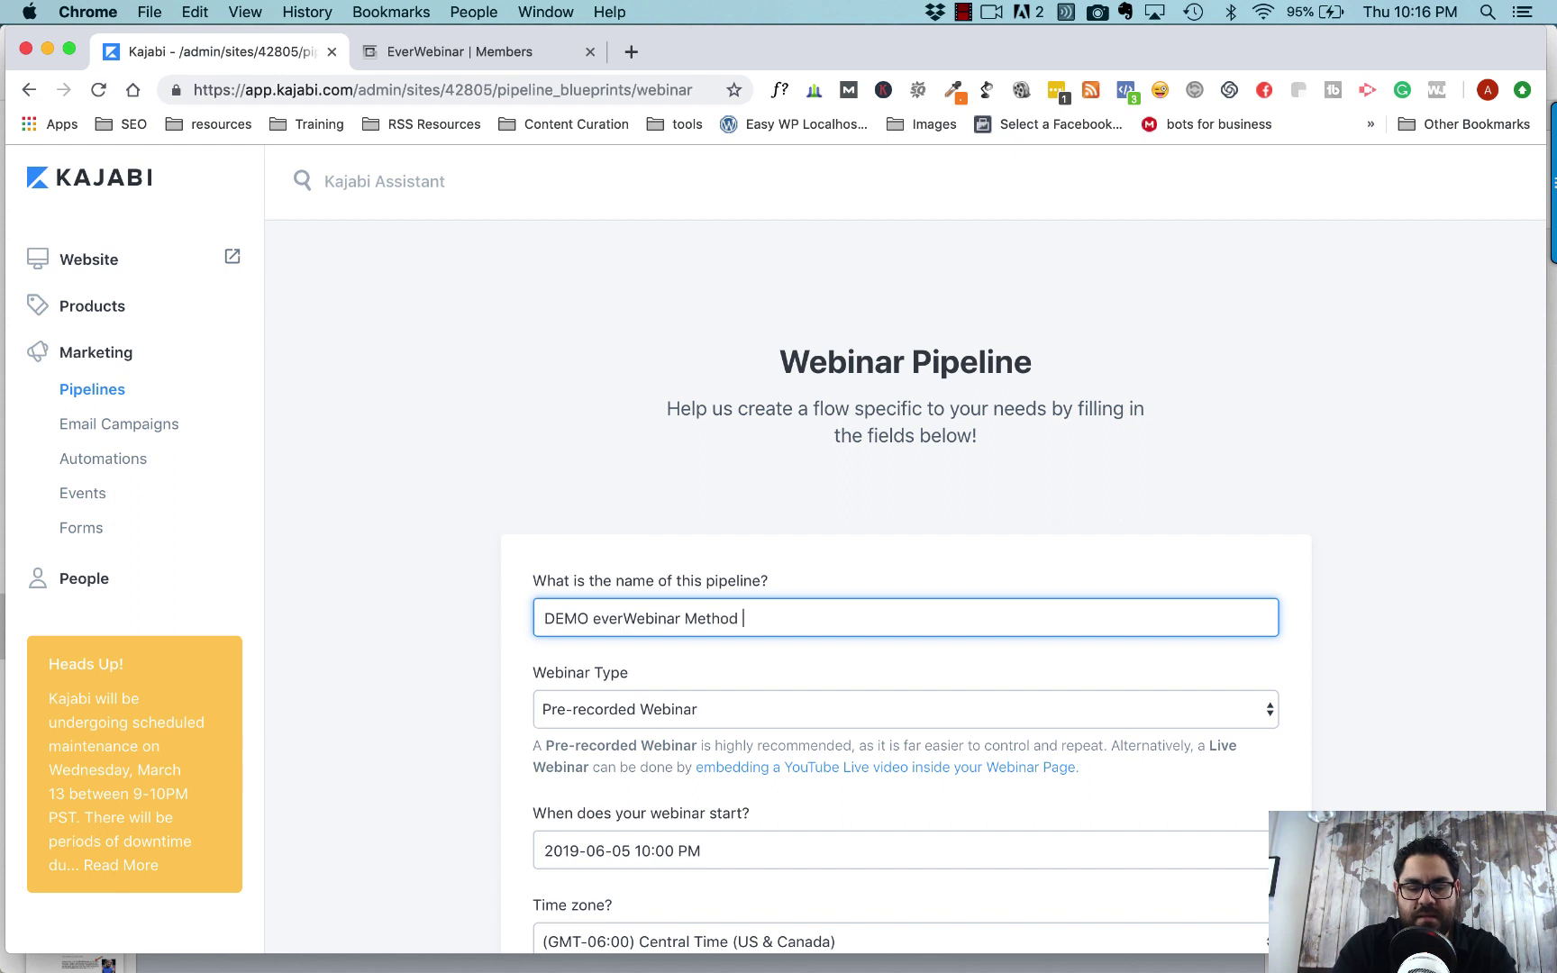
{"action": "scroll", "coordinate": [661, 669], "scroll_direction": "down", "scroll_amount": 3}
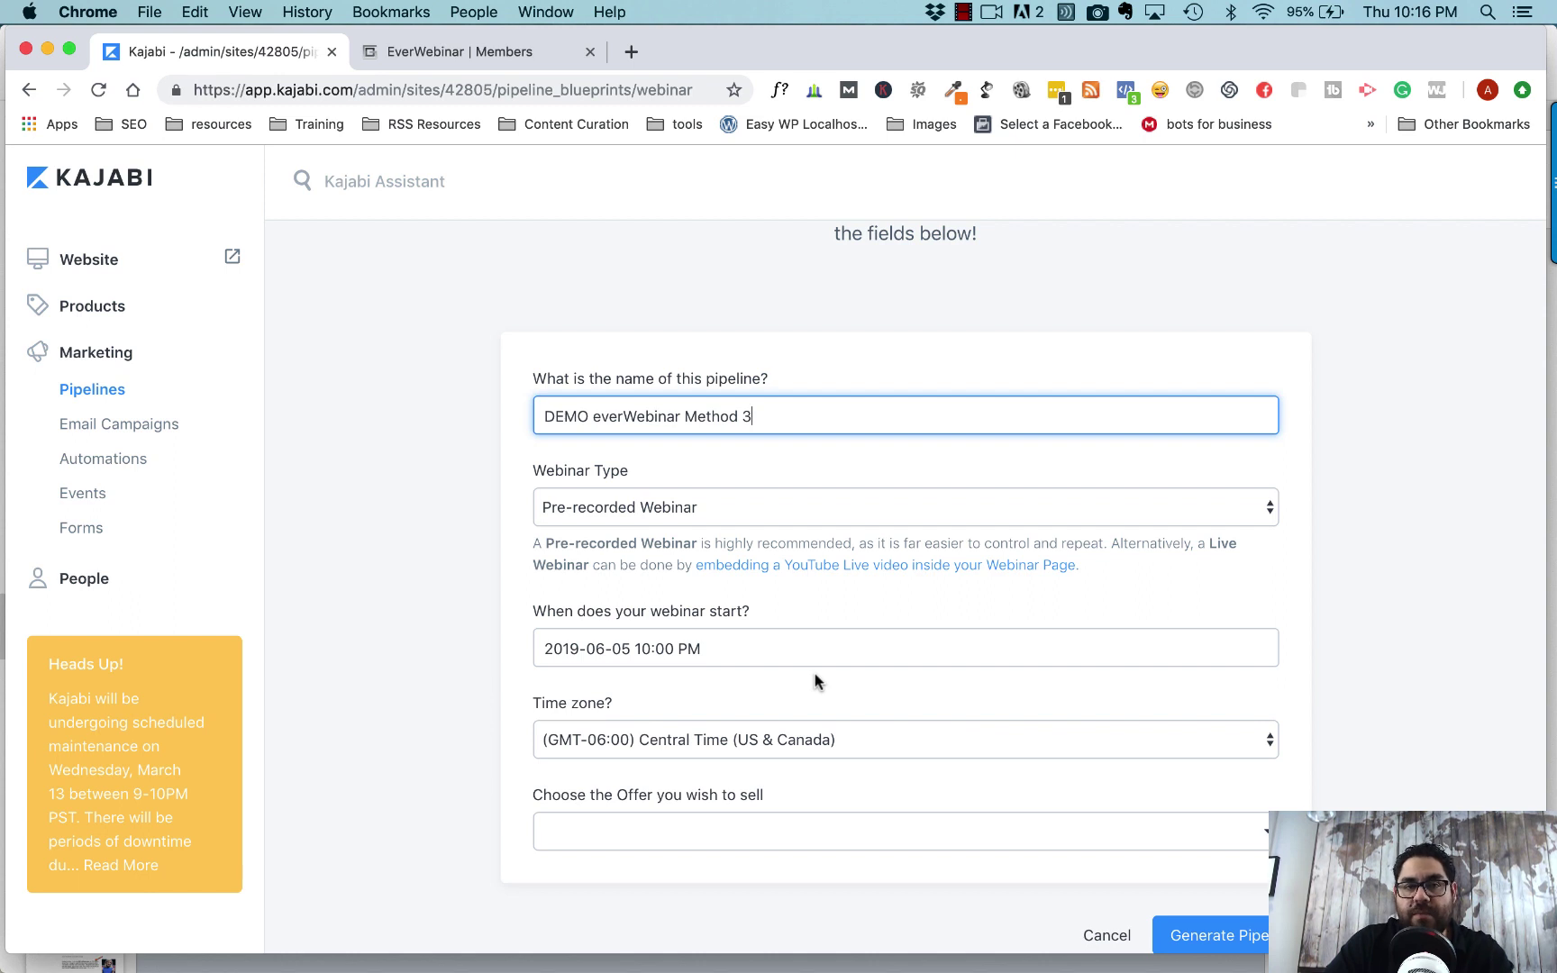
{"action": "scroll", "coordinate": [816, 673], "scroll_direction": "down", "scroll_amount": 1}
{"action": "left_click", "coordinate": [1234, 906]}
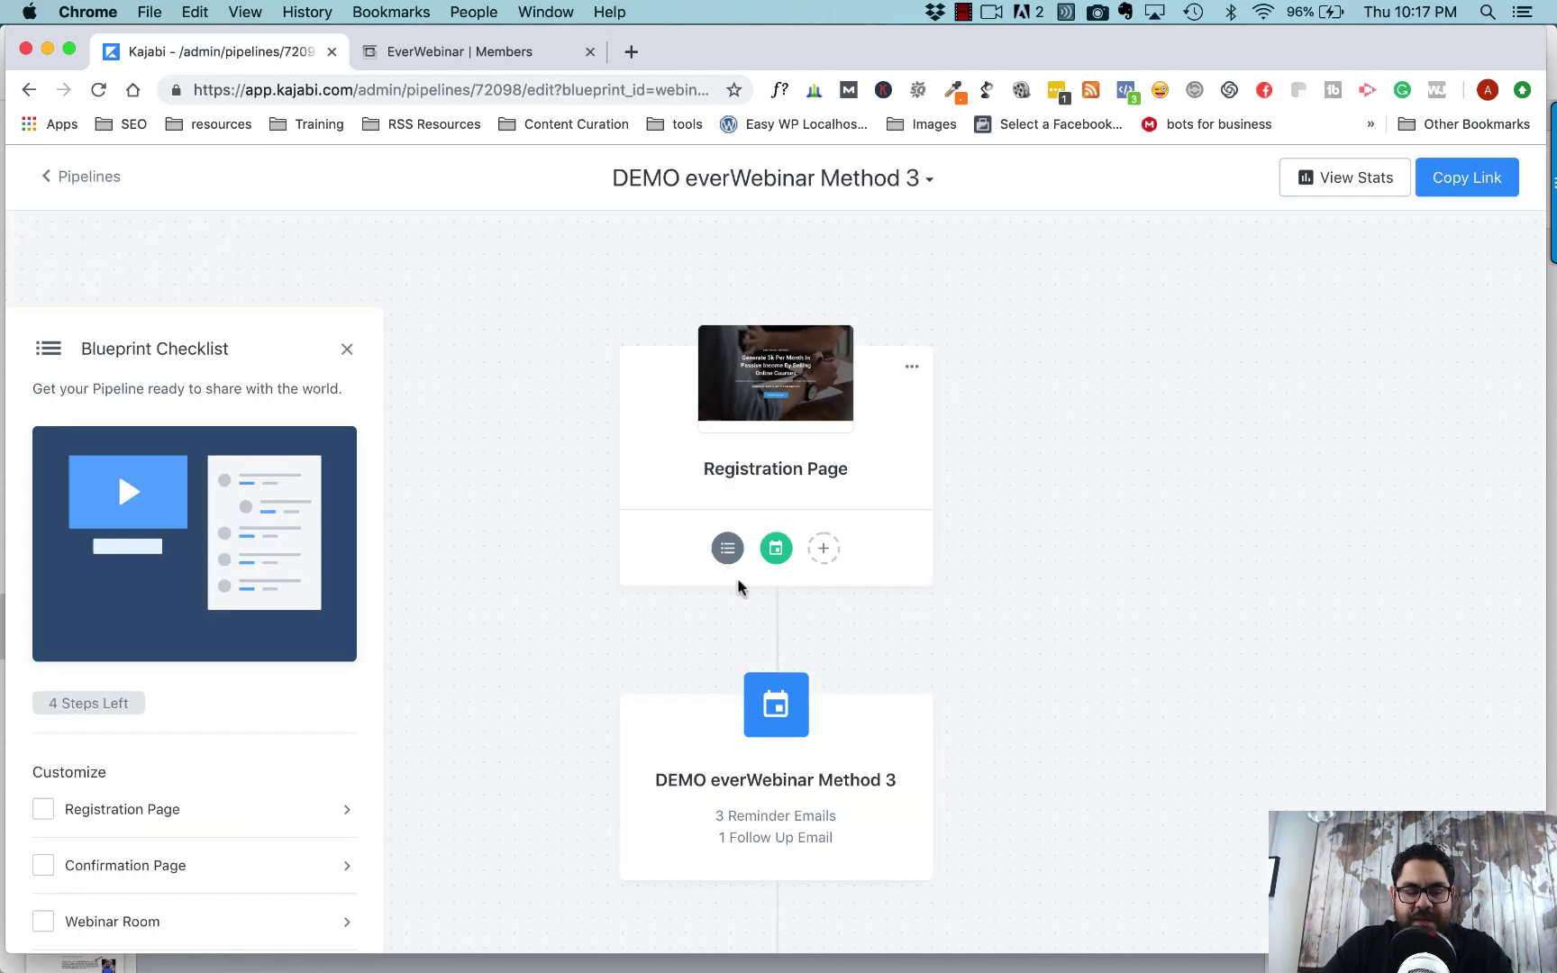
{"action": "scroll", "coordinate": [535, 619], "scroll_direction": "down", "scroll_amount": 5}
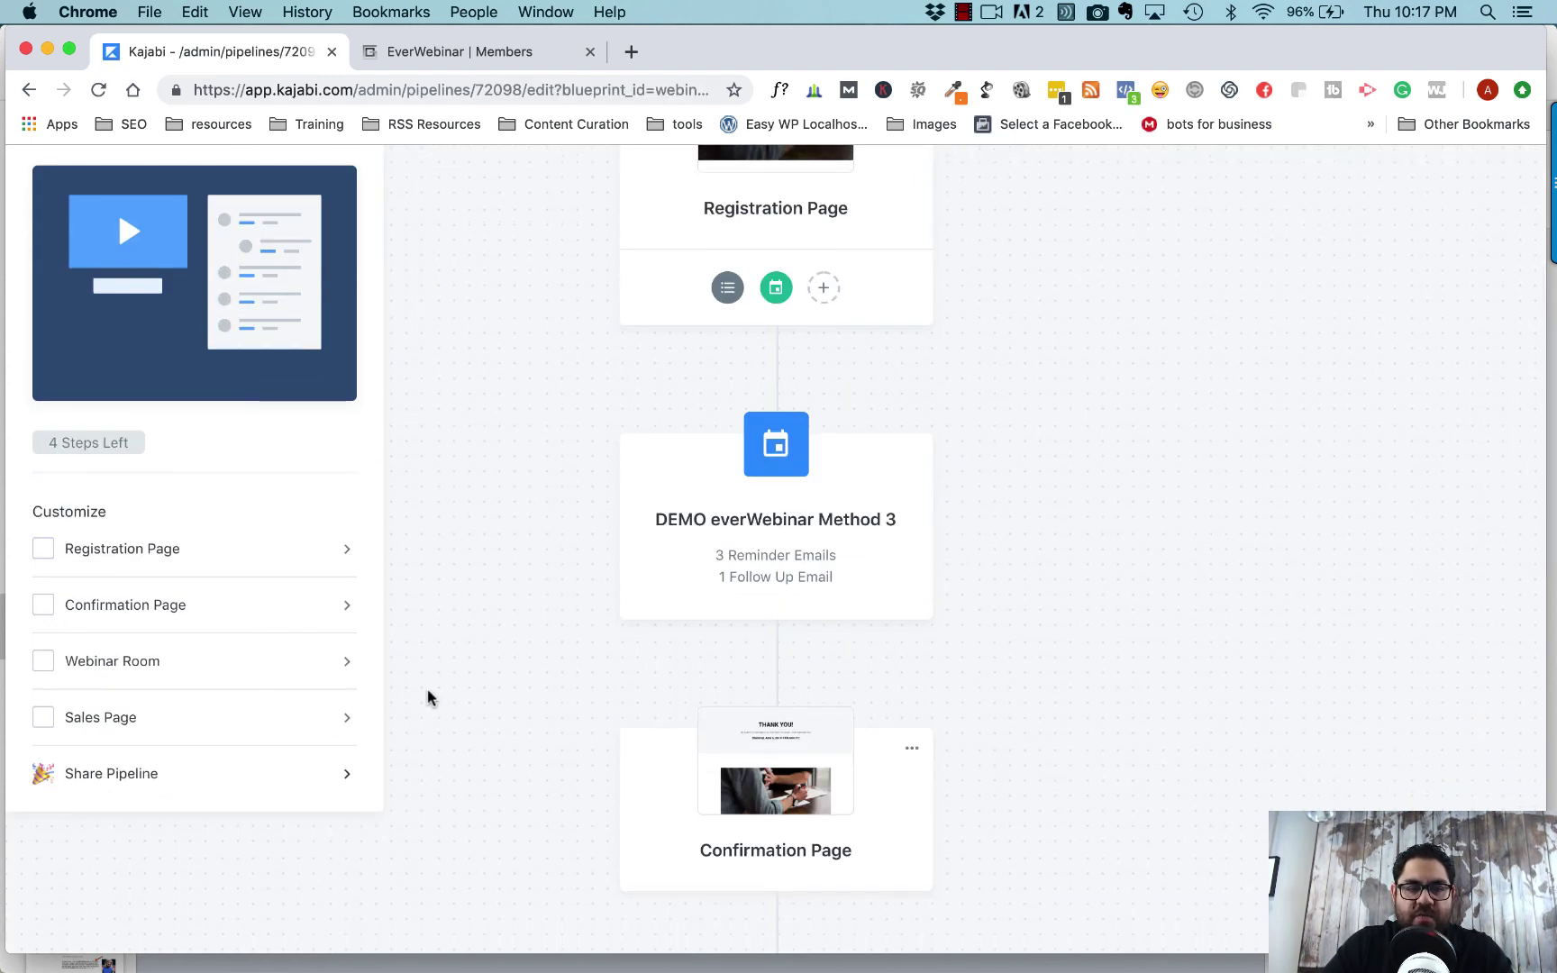
{"action": "scroll", "coordinate": [427, 697], "scroll_direction": "down", "scroll_amount": 3}
{"action": "scroll", "coordinate": [427, 696], "scroll_direction": "up", "scroll_amount": 7}
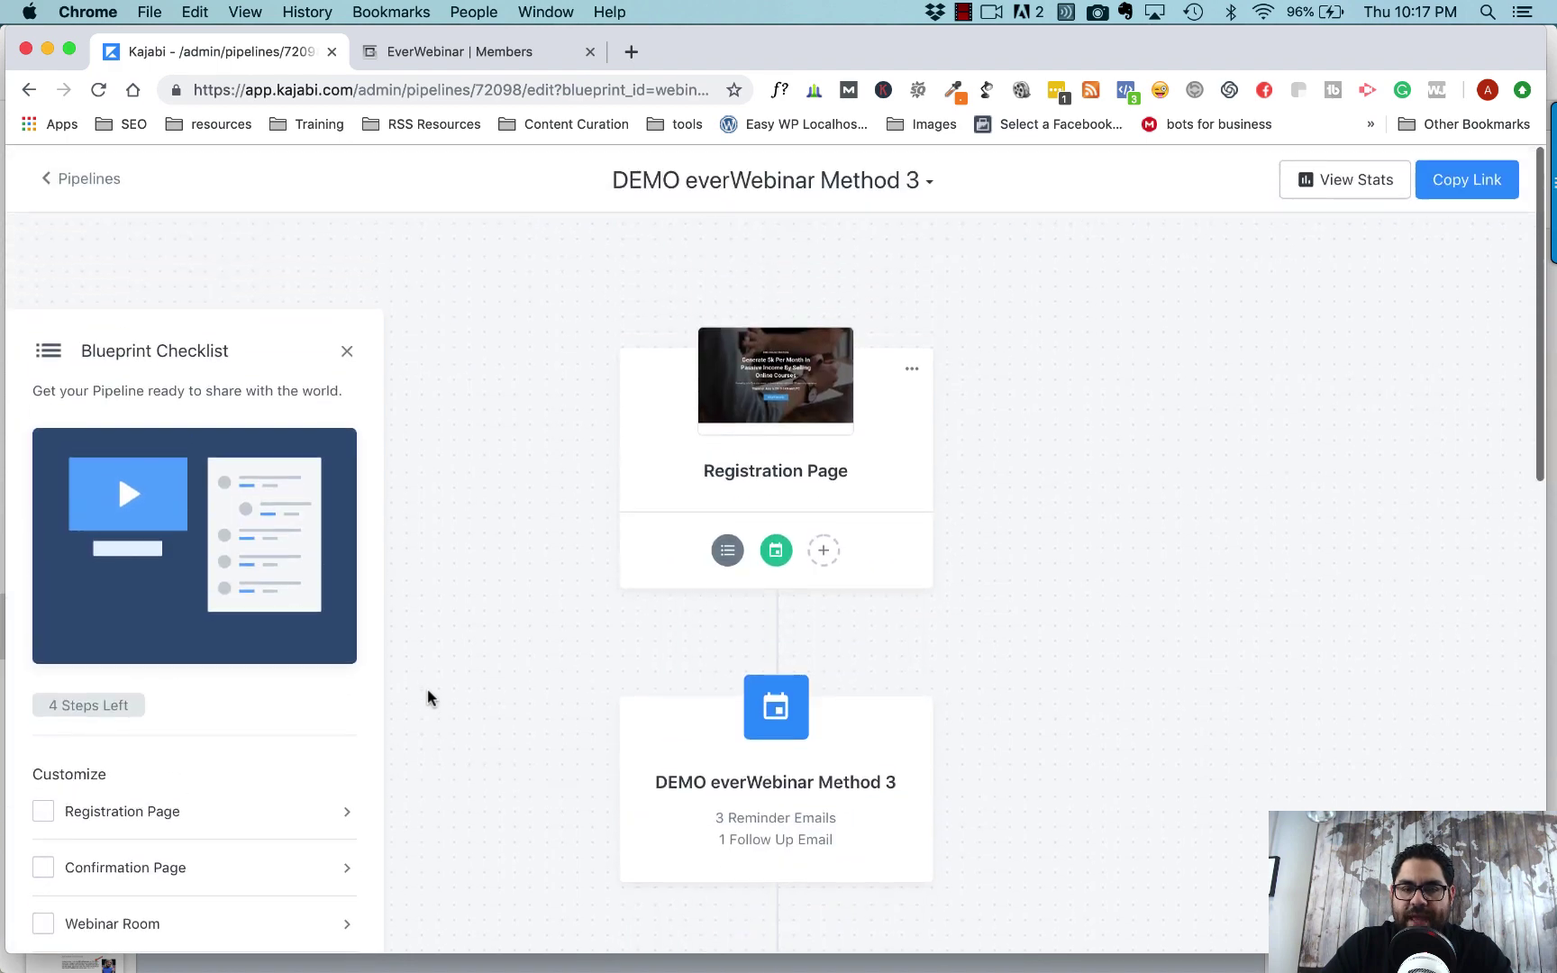
{"action": "left_click", "coordinate": [769, 372]}
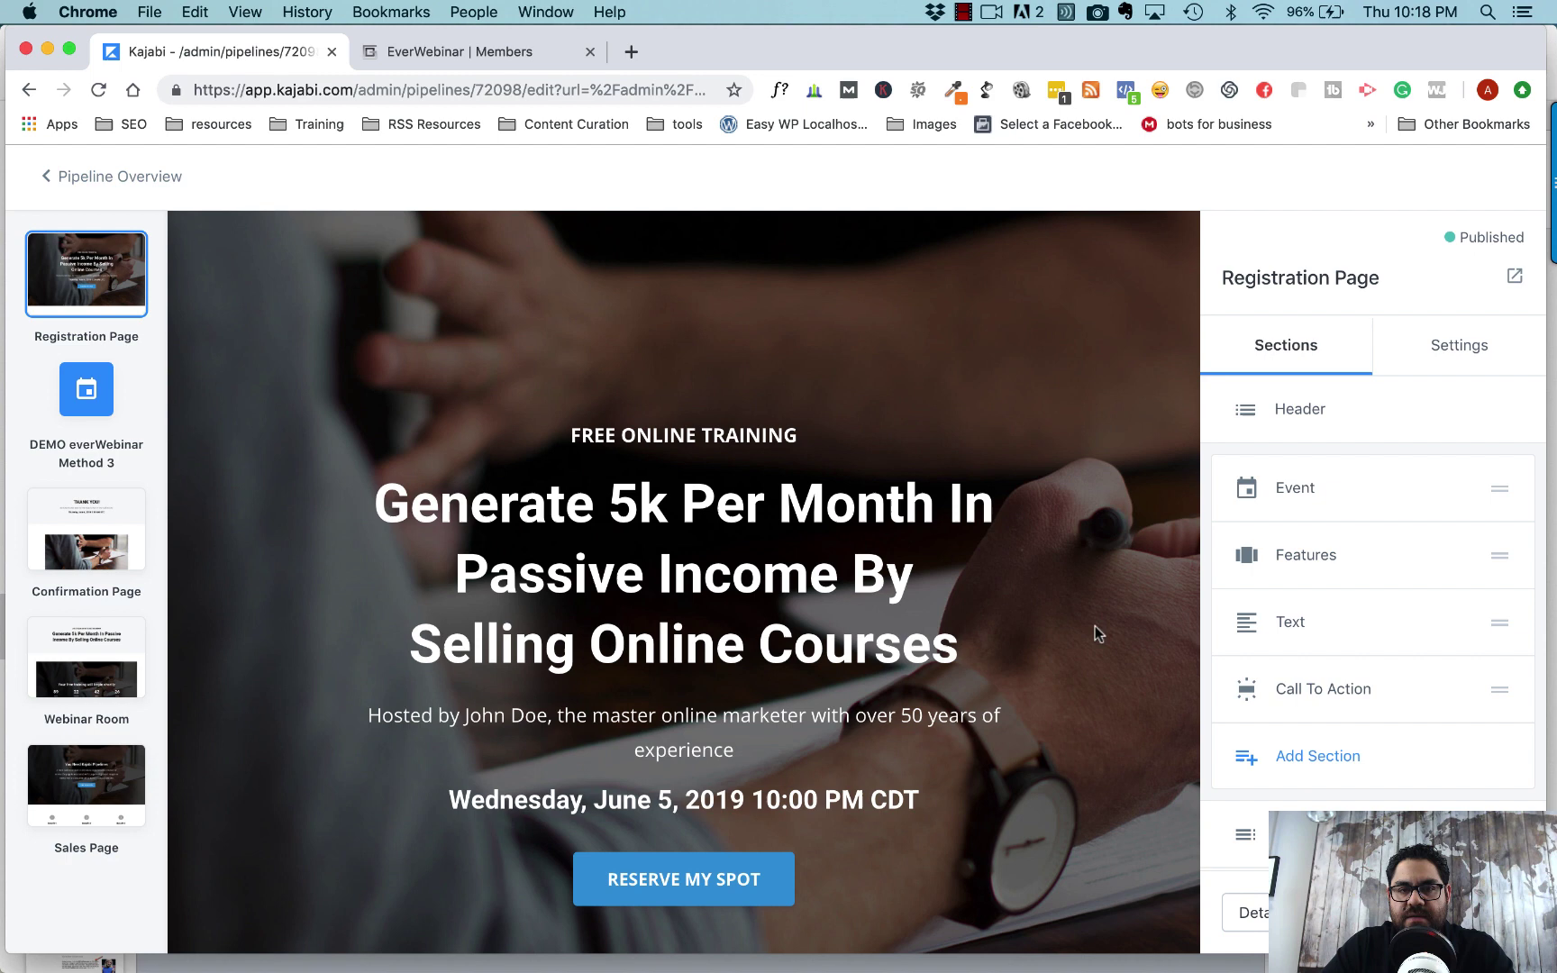
{"action": "scroll", "coordinate": [1095, 625], "scroll_direction": "down", "scroll_amount": 5}
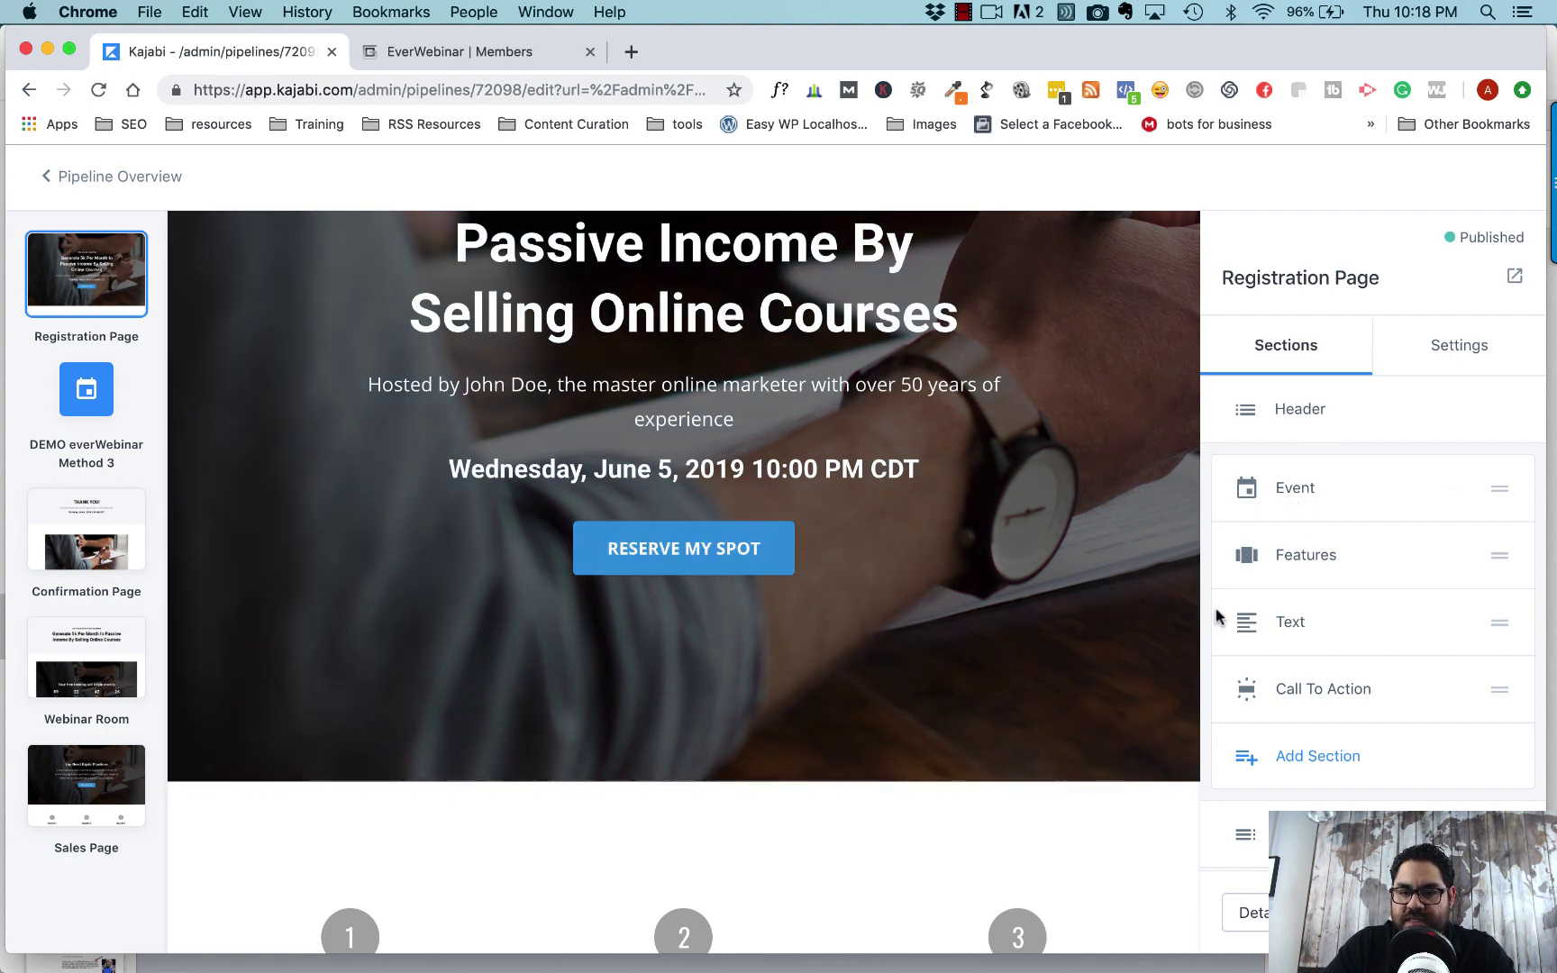
{"action": "scroll", "coordinate": [1047, 597], "scroll_direction": "down", "scroll_amount": 5}
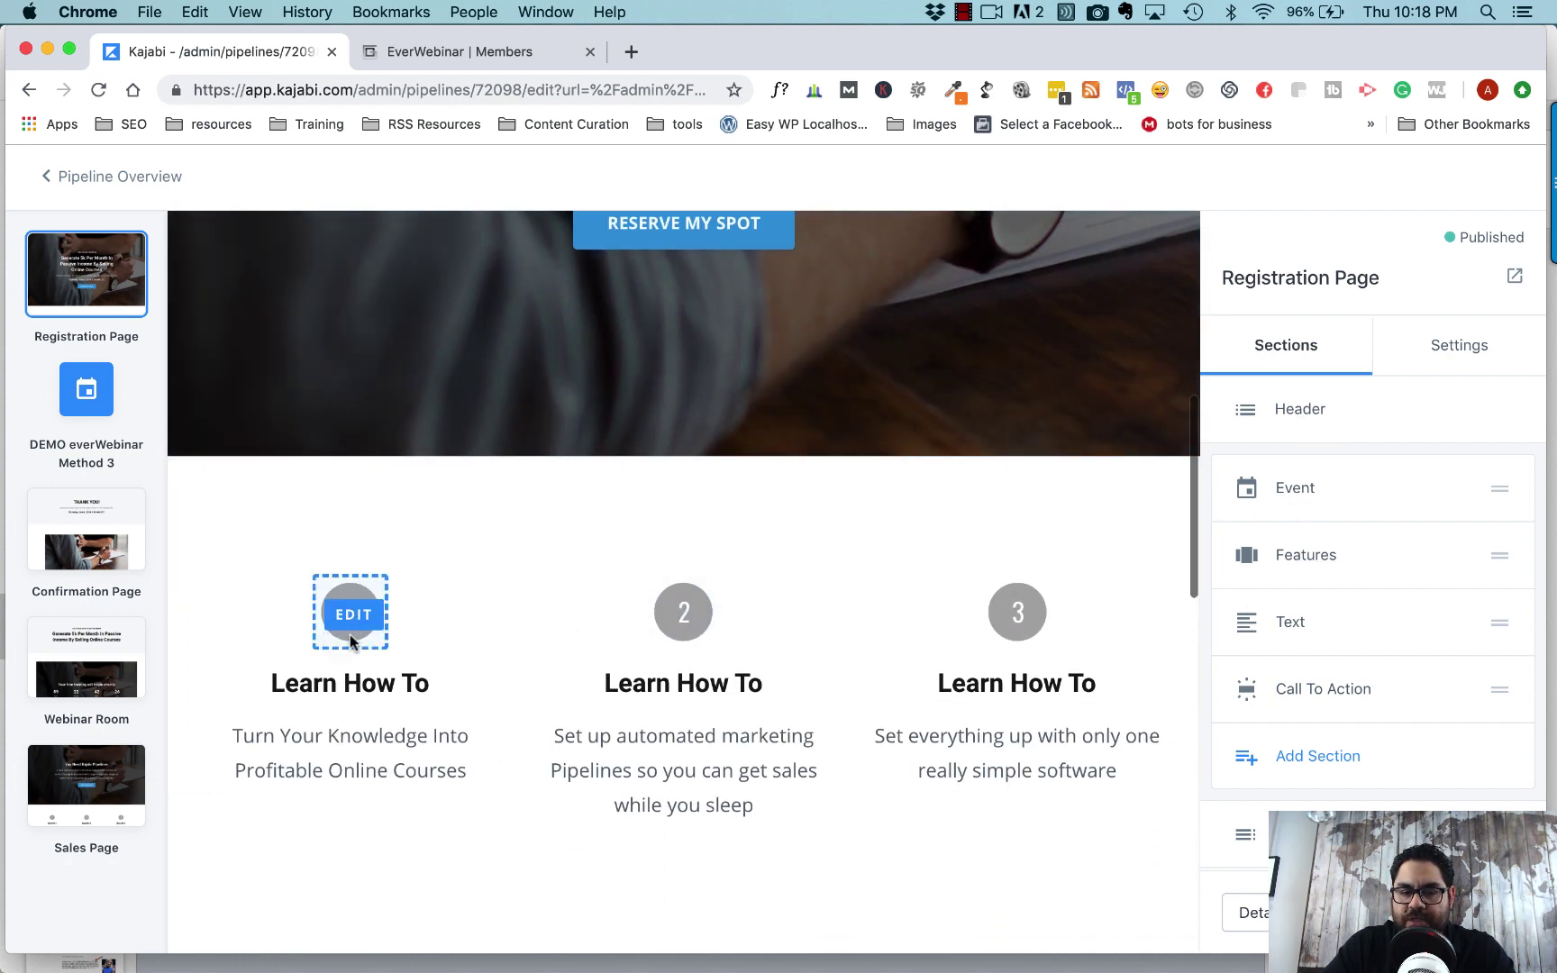
{"action": "scroll", "coordinate": [957, 647], "scroll_direction": "down", "scroll_amount": 3}
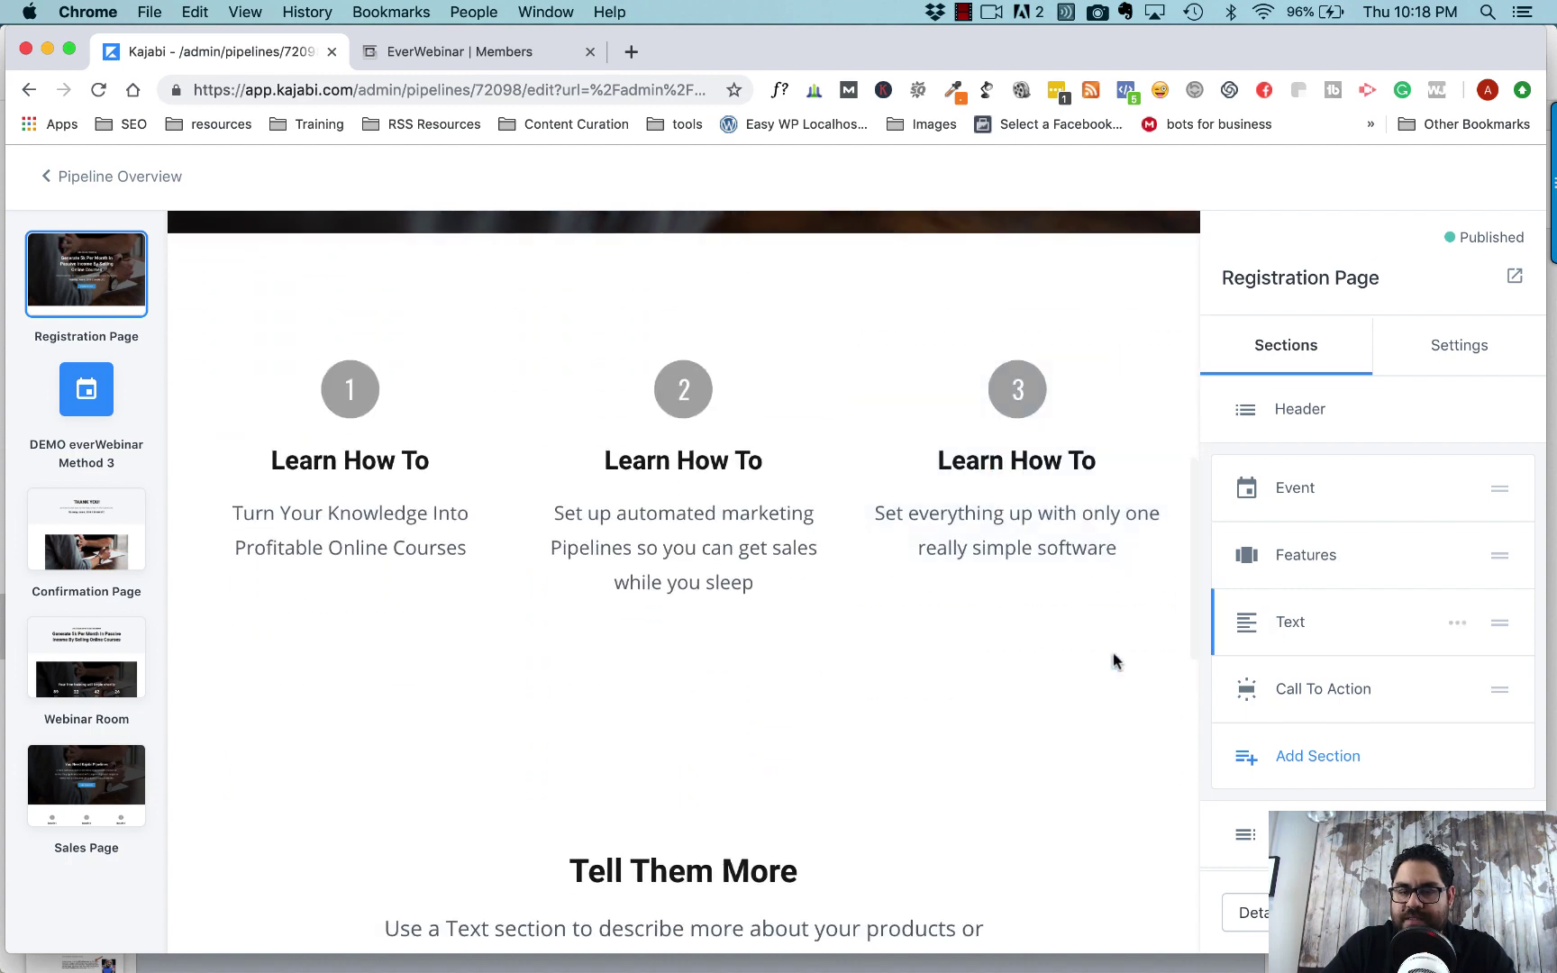
{"action": "scroll", "coordinate": [1112, 661], "scroll_direction": "down", "scroll_amount": 5}
{"action": "scroll", "coordinate": [865, 747], "scroll_direction": "down", "scroll_amount": 5}
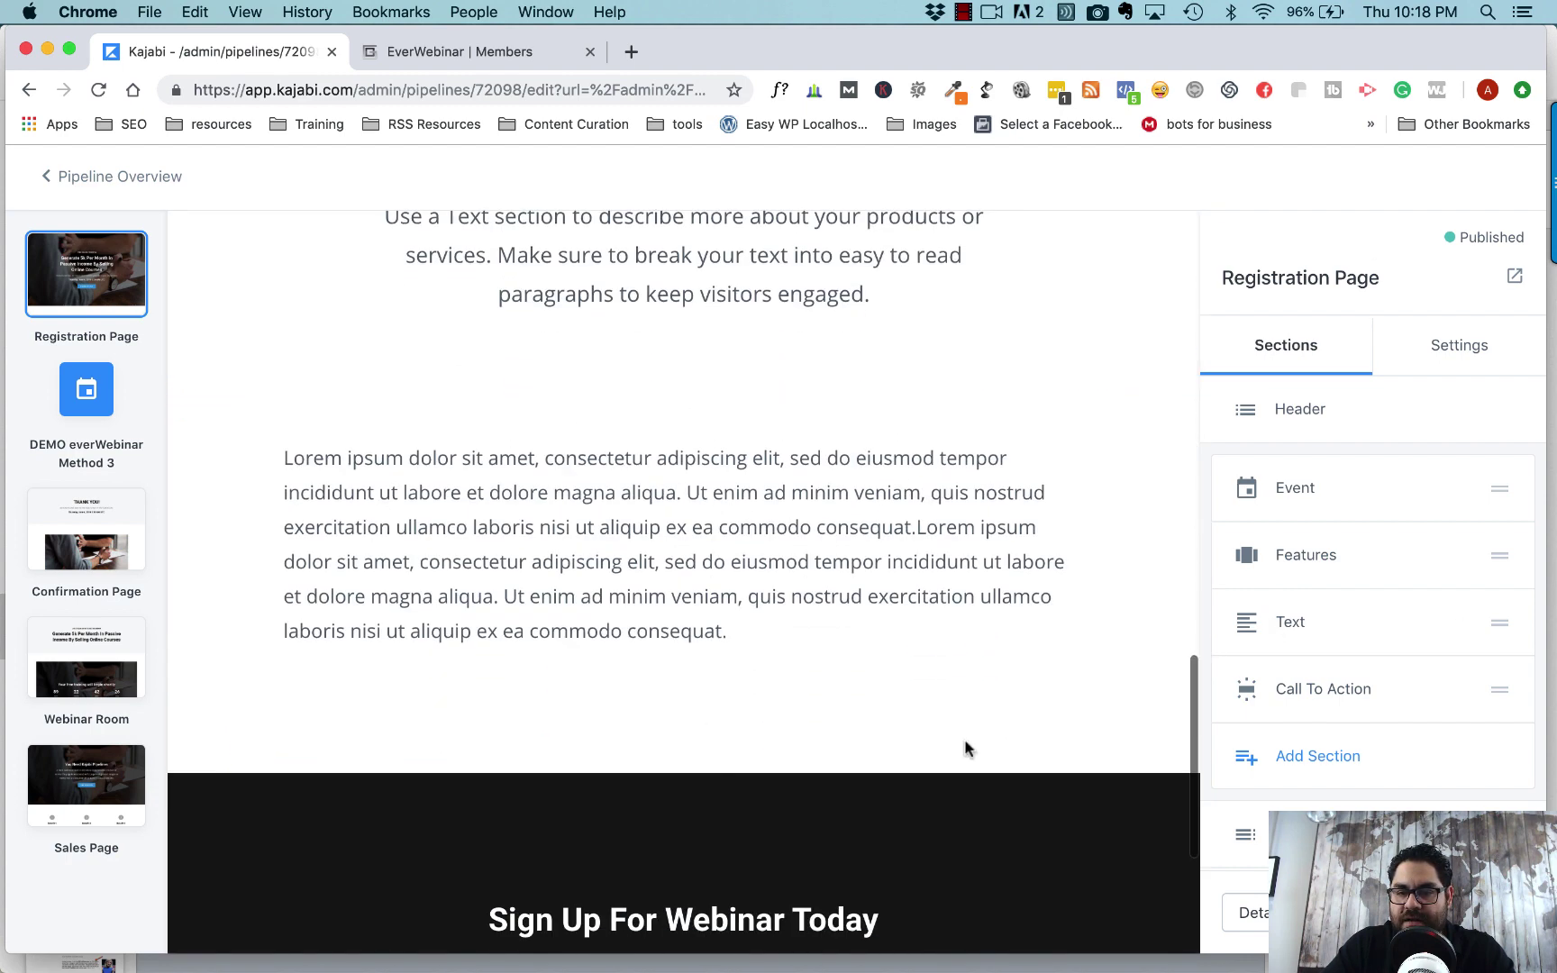
{"action": "scroll", "coordinate": [880, 772], "scroll_direction": "down", "scroll_amount": 3}
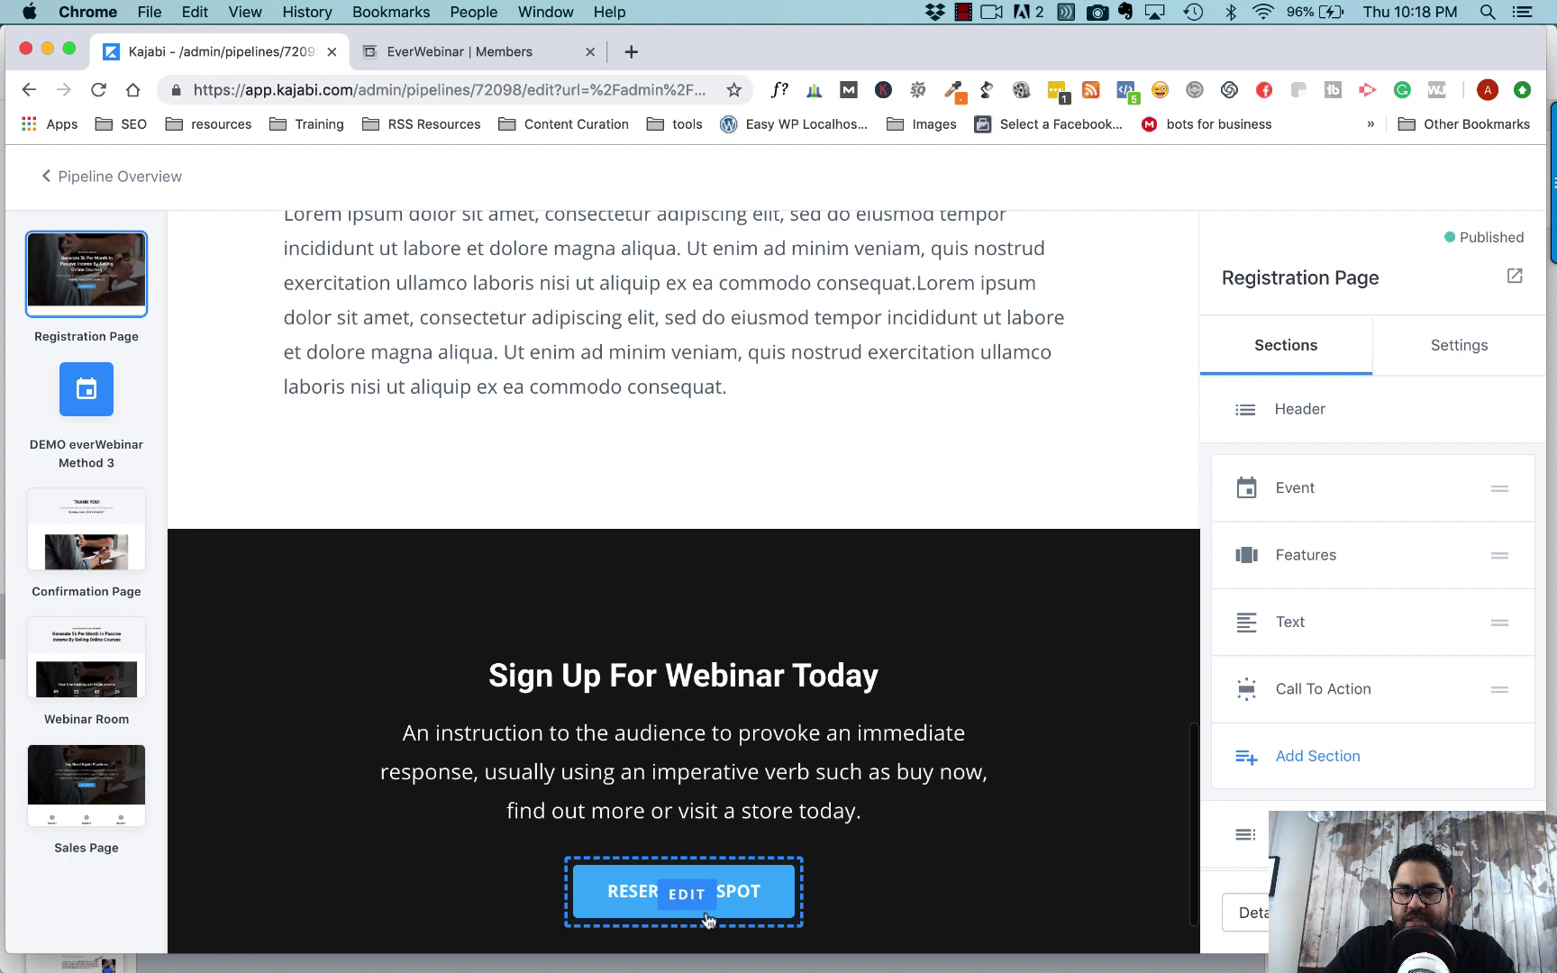
- Add a Custom Content section with a Custom Code block, then switch to EverWebinar's webinar list
{"action": "left_click", "coordinate": [1314, 756]}
{"action": "scroll", "coordinate": [1379, 568], "scroll_direction": "down", "scroll_amount": 3}
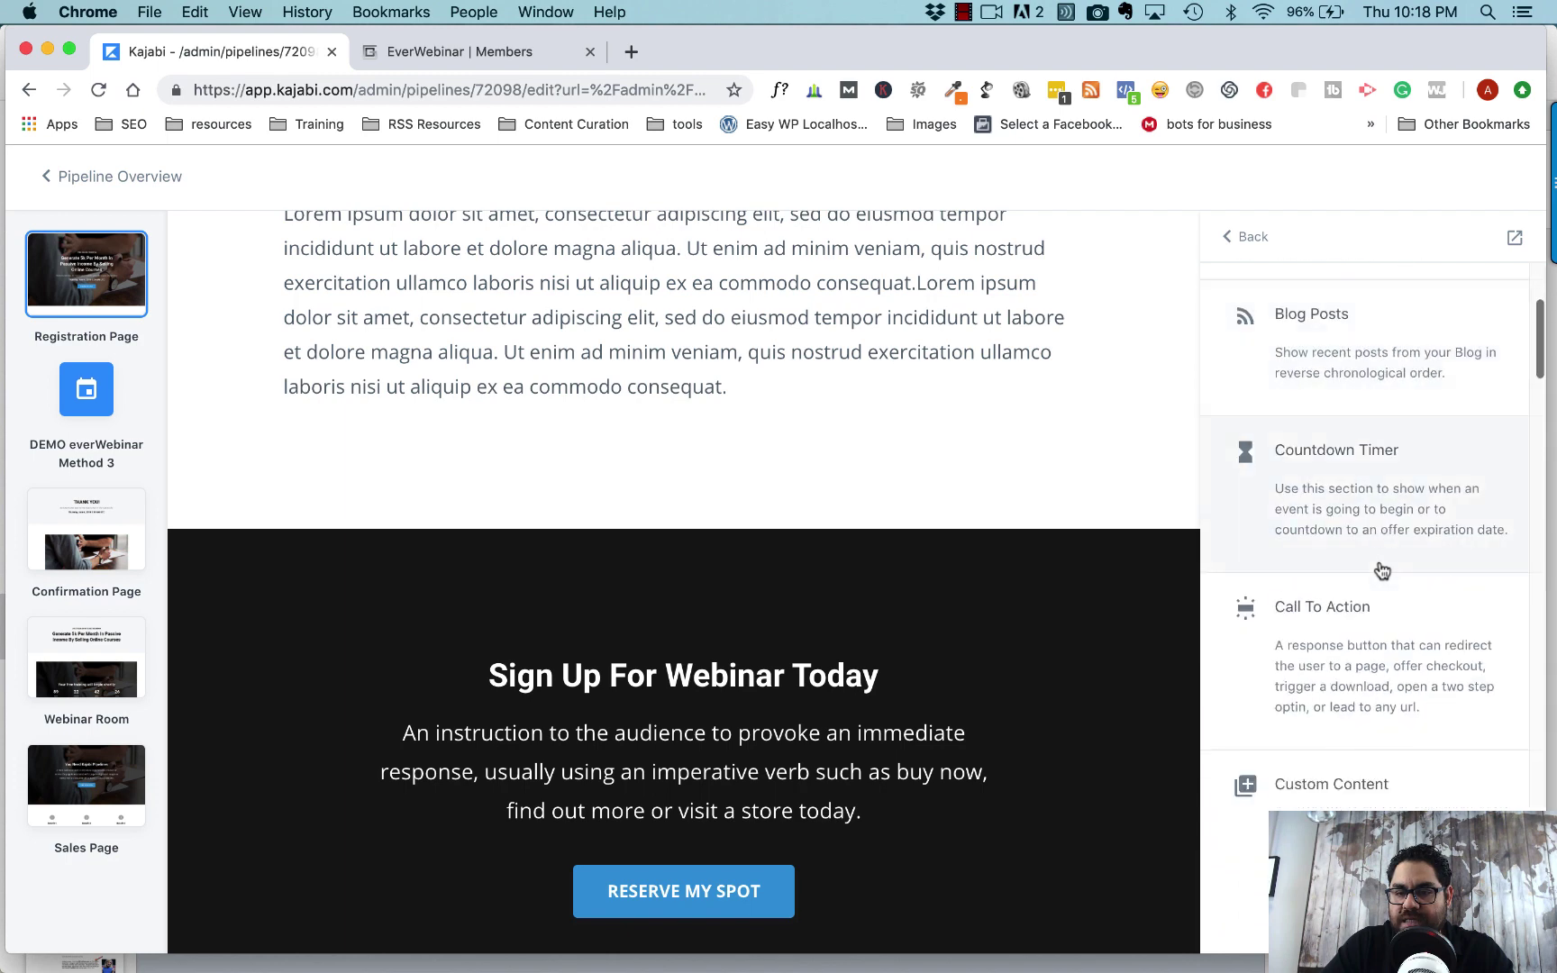
{"action": "scroll", "coordinate": [1379, 576], "scroll_direction": "down", "scroll_amount": 2}
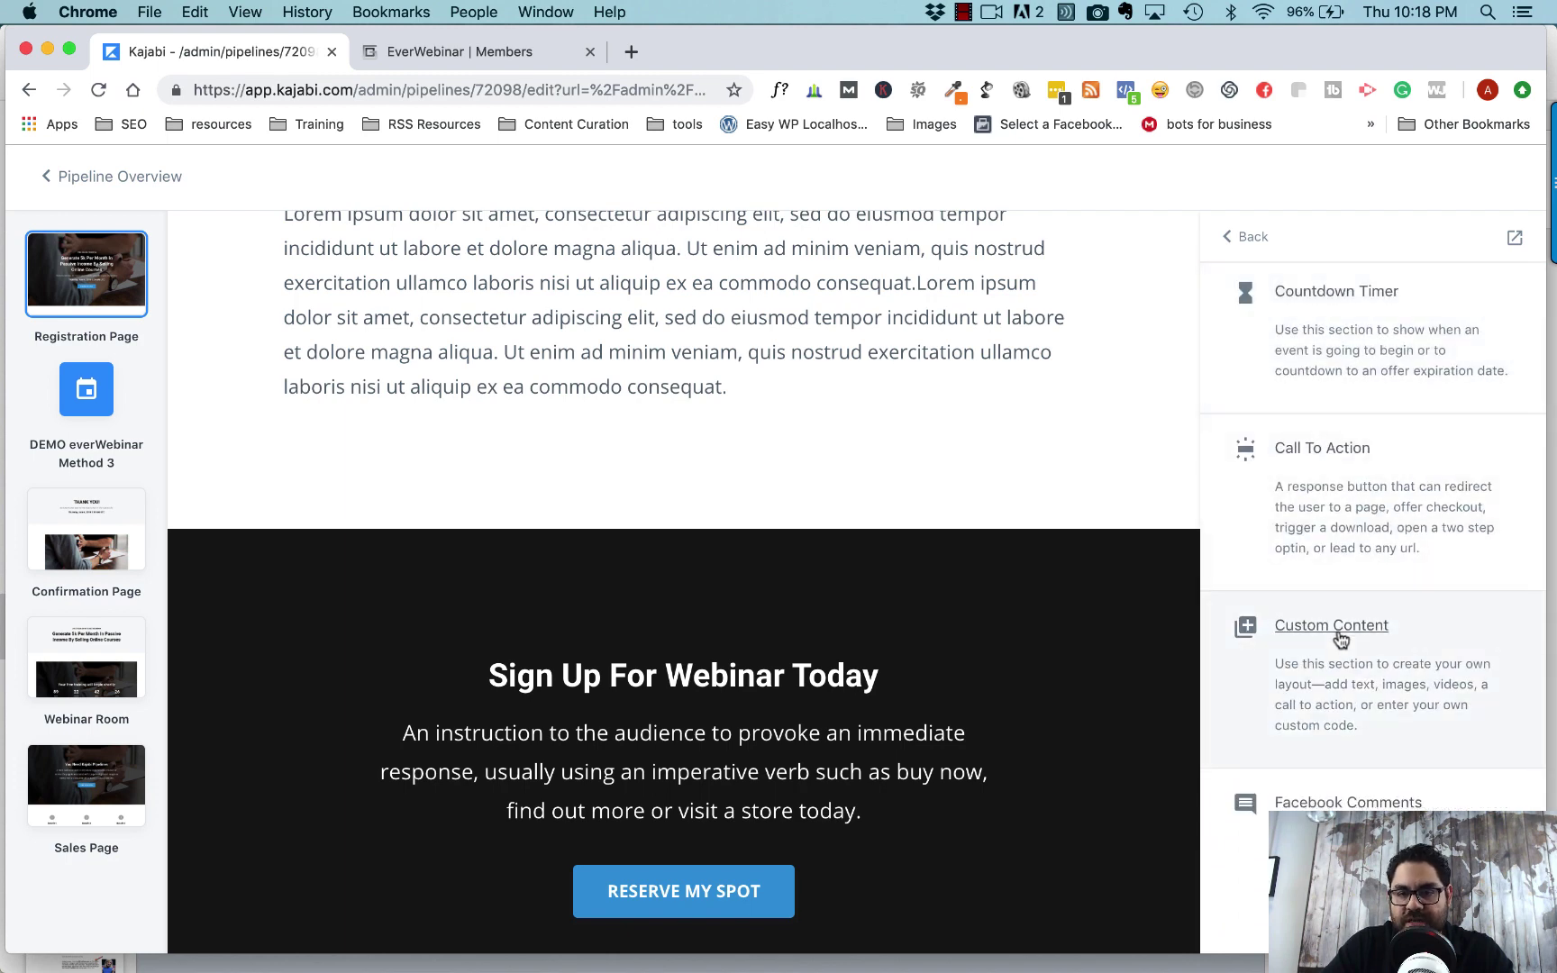
{"action": "mouse_move", "coordinate": [1338, 636]}
{"action": "left_click", "coordinate": [1482, 690]}
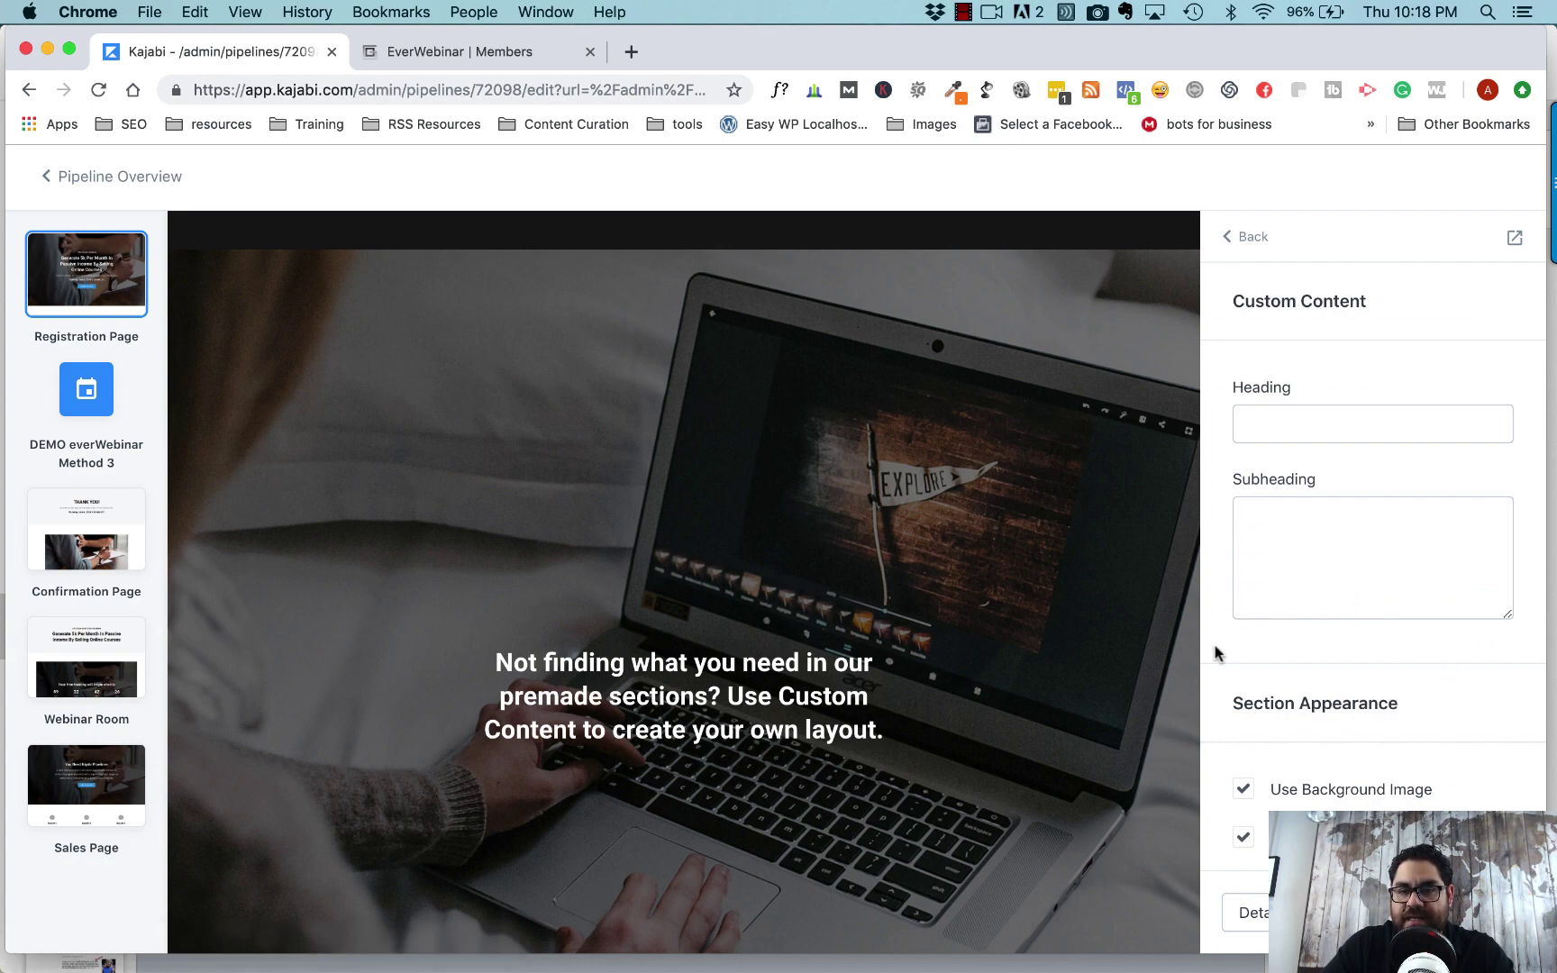
{"action": "scroll", "coordinate": [1216, 649], "scroll_direction": "down", "scroll_amount": 15}
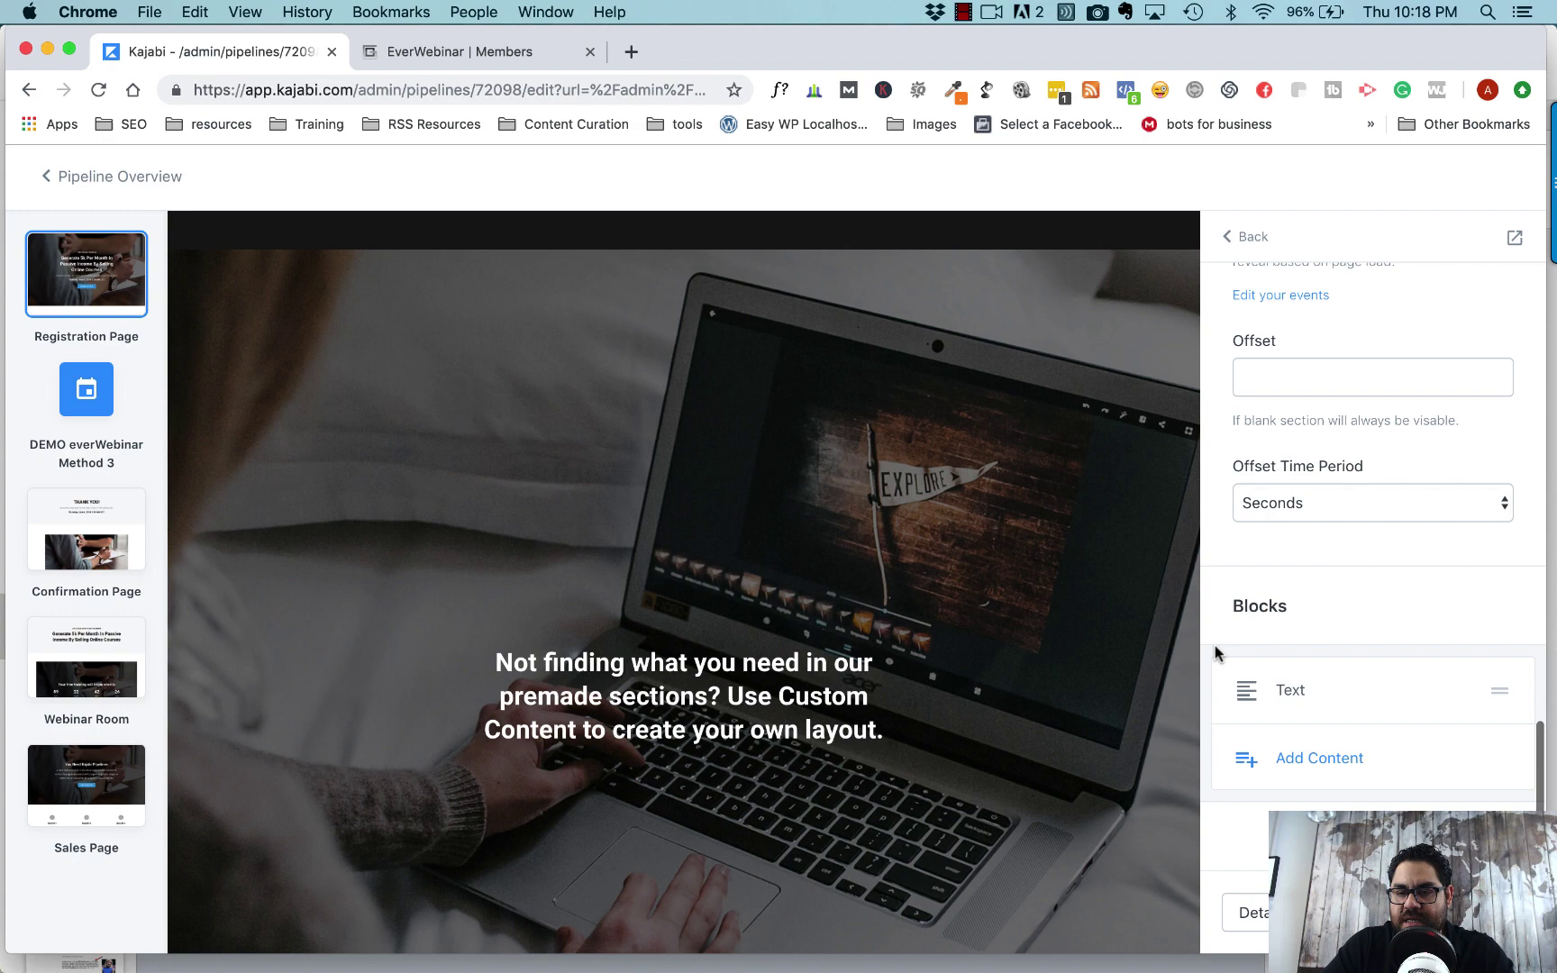
{"action": "left_click", "coordinate": [1313, 764]}
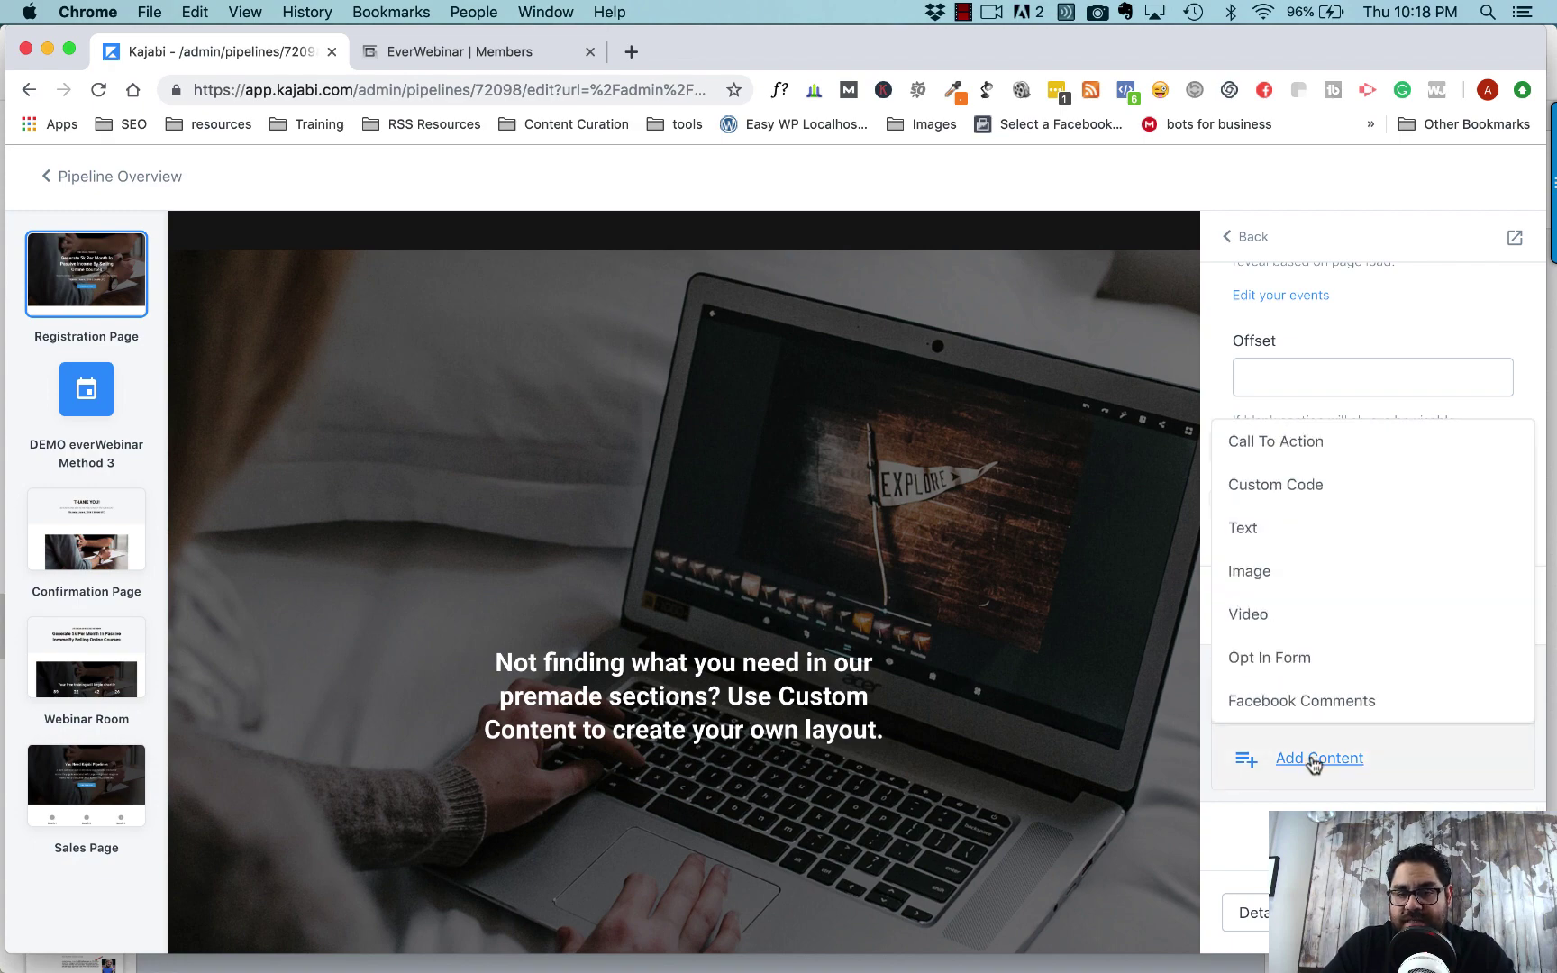
{"action": "left_click", "coordinate": [1276, 489]}
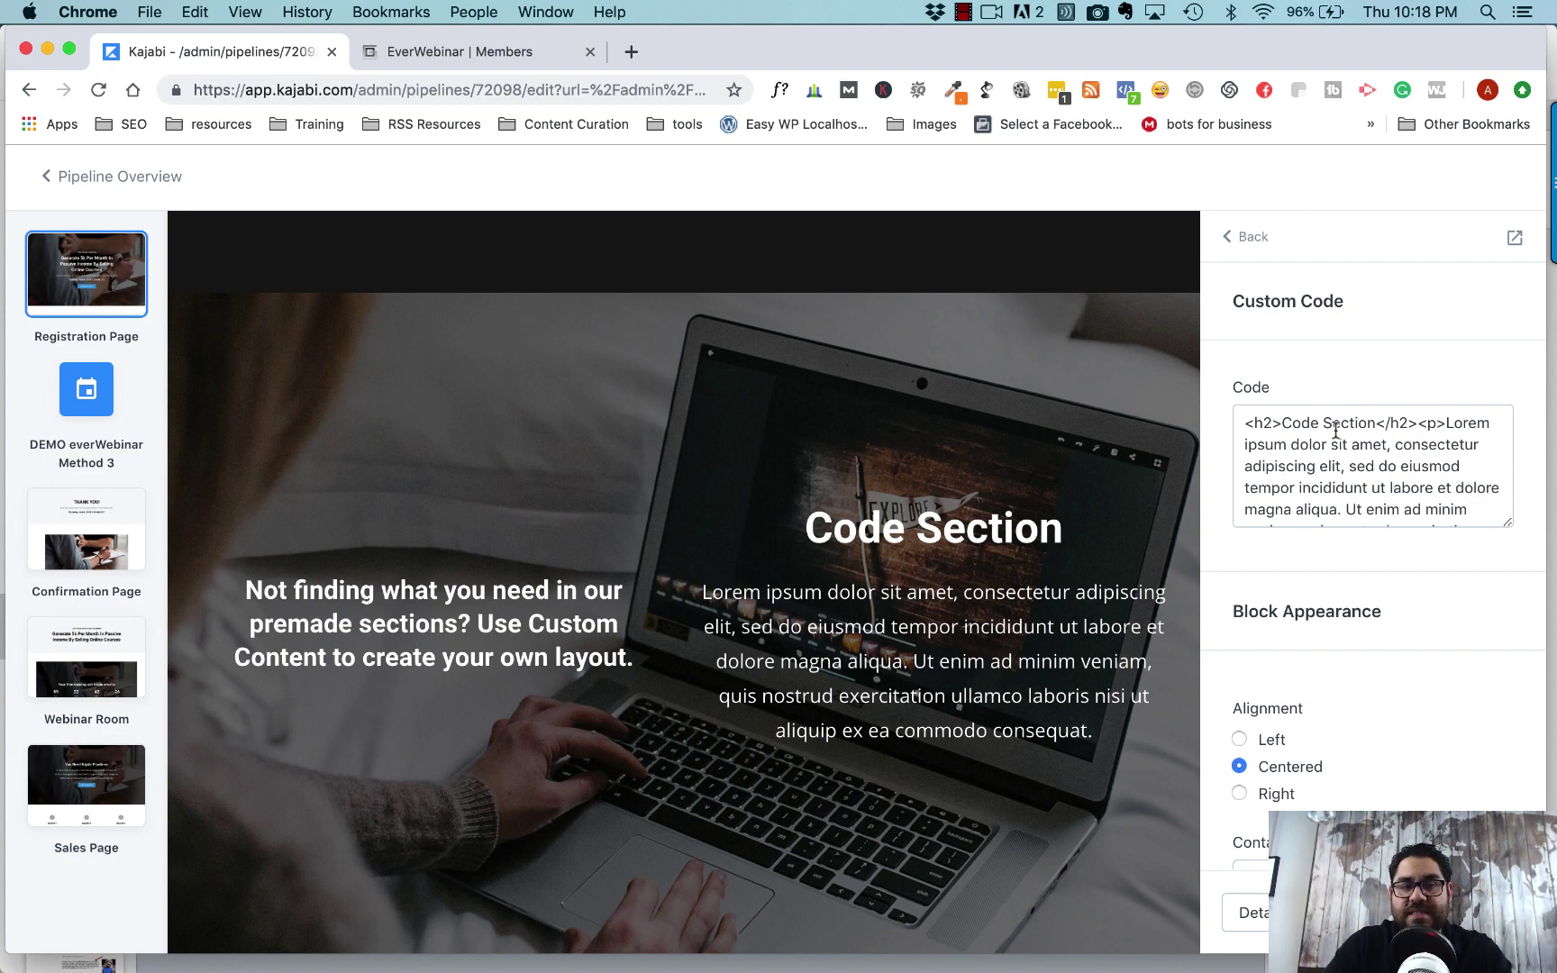
{"action": "left_click", "coordinate": [493, 61]}
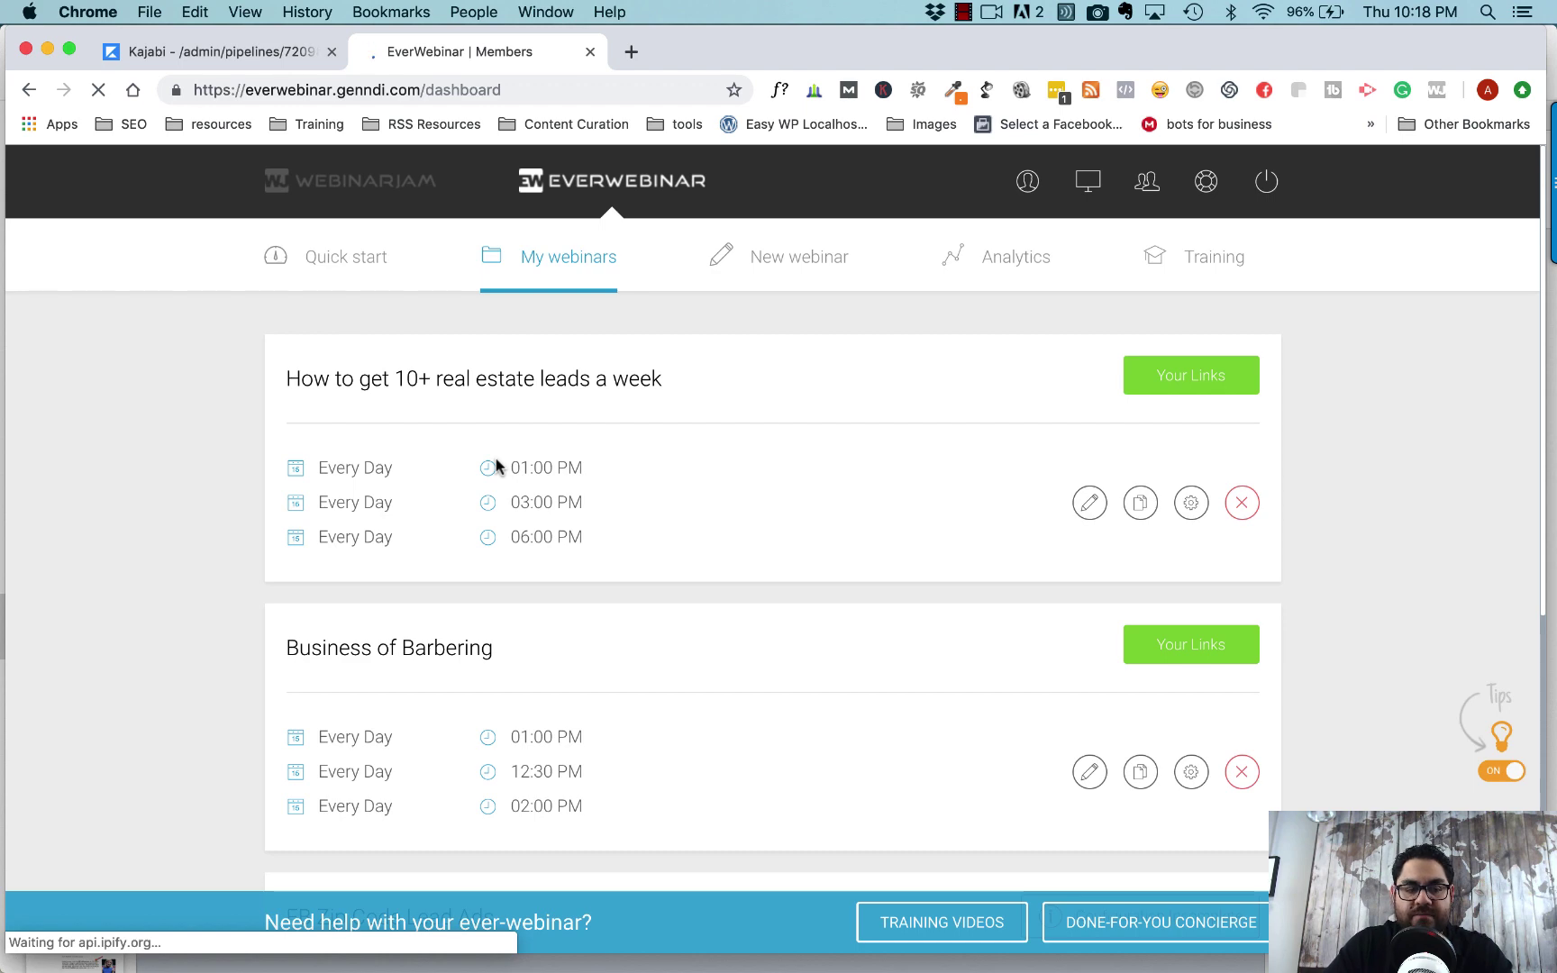
- Copy the registration-box embed code from the RE Webinar - Become Go To Agent webinar's links
{"action": "scroll", "coordinate": [496, 465], "scroll_direction": "down", "scroll_amount": 3}
{"action": "scroll", "coordinate": [496, 464], "scroll_direction": "down", "scroll_amount": 5}
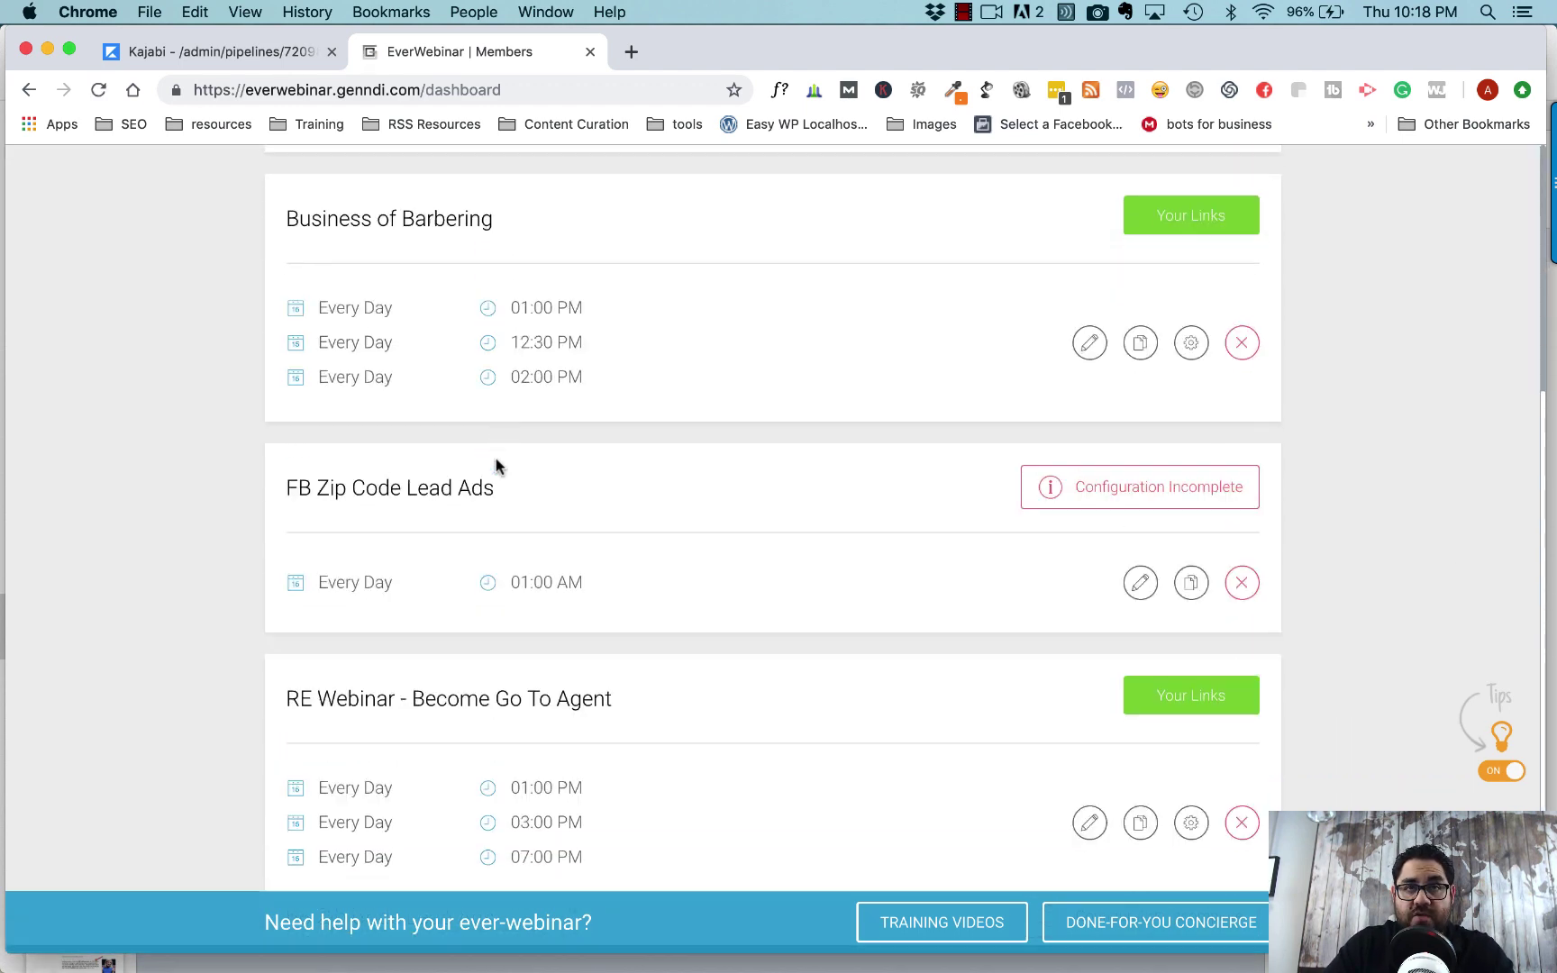
{"action": "scroll", "coordinate": [529, 640], "scroll_direction": "down", "scroll_amount": 2}
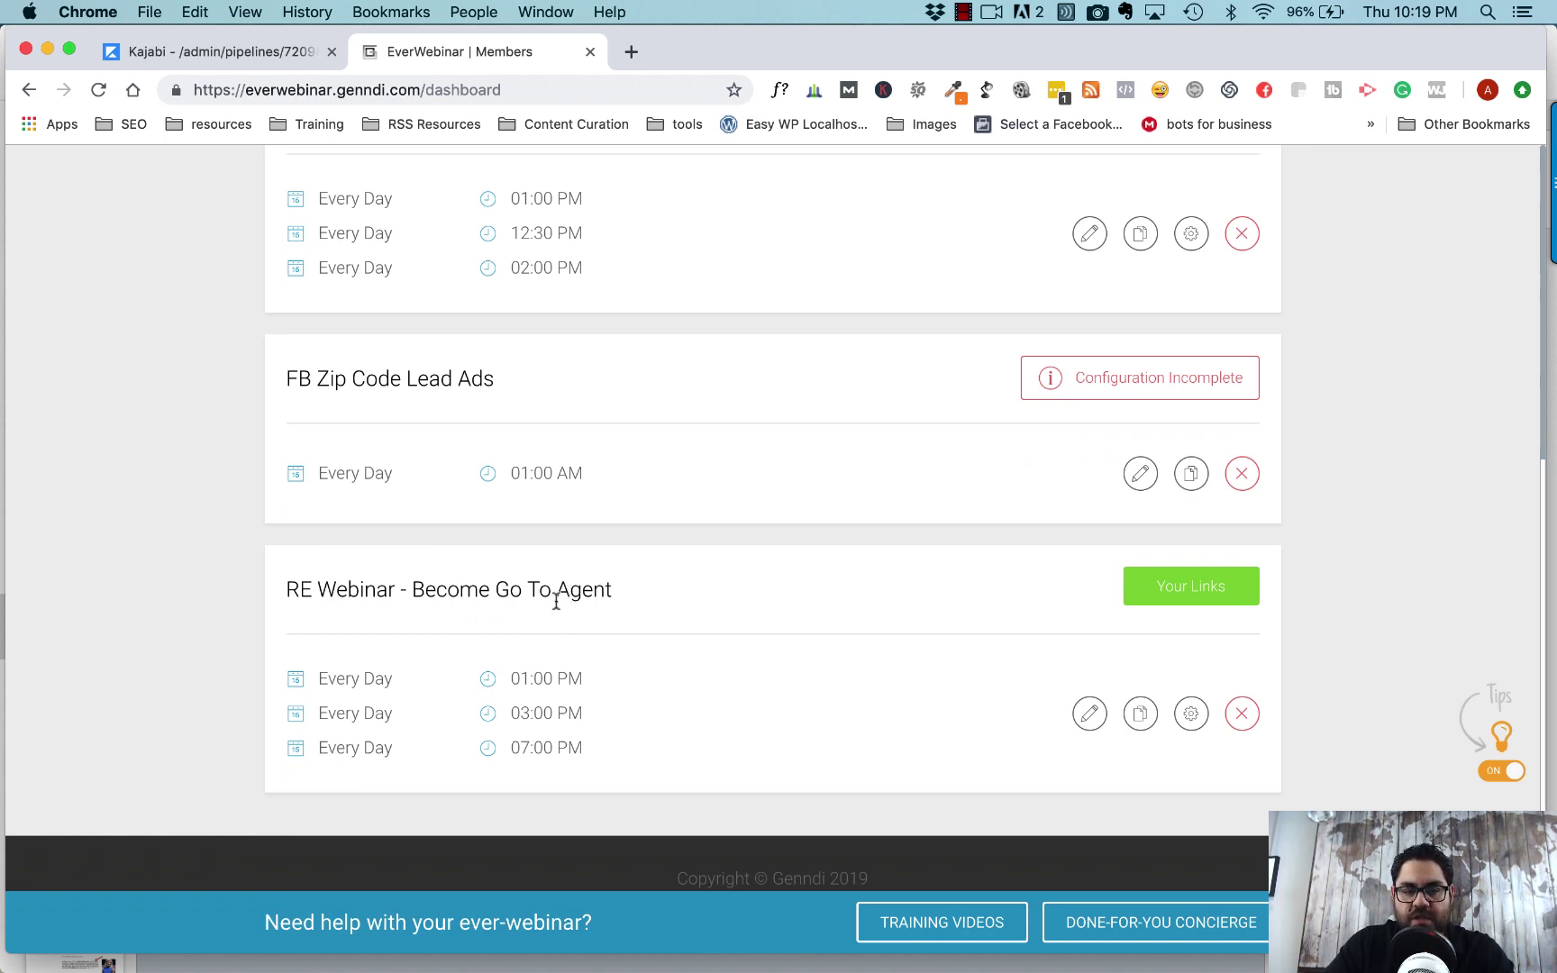
{"action": "left_click_drag", "start_coordinate": [288, 590], "coordinate": [475, 591]}
{"action": "left_click", "coordinate": [476, 590]}
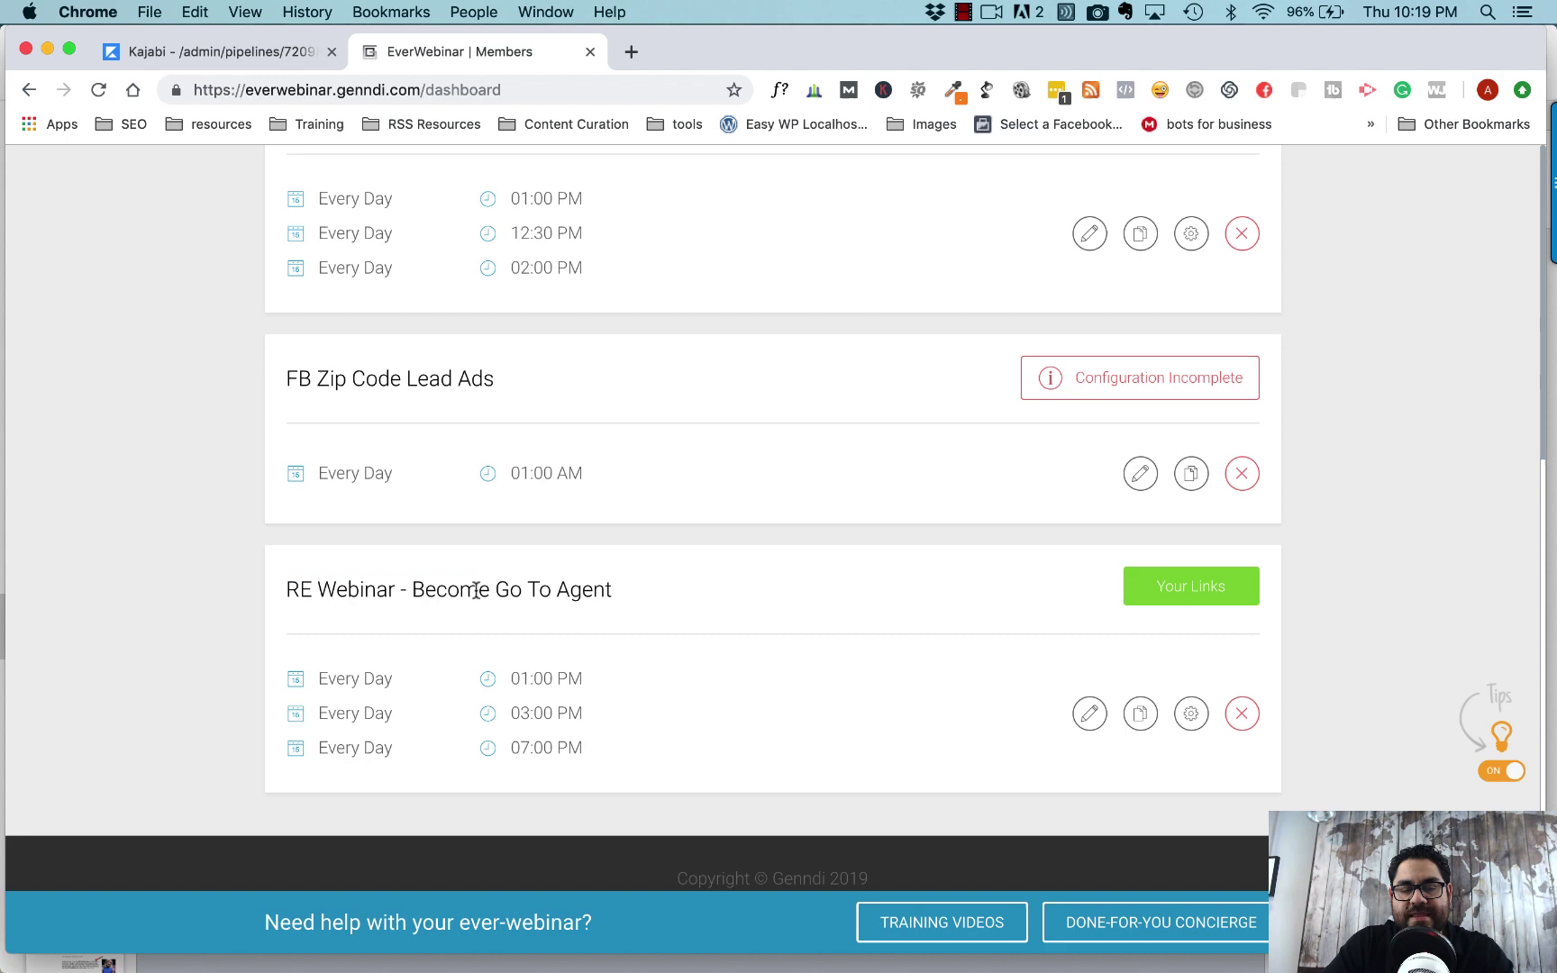
{"action": "left_click", "coordinate": [1183, 592]}
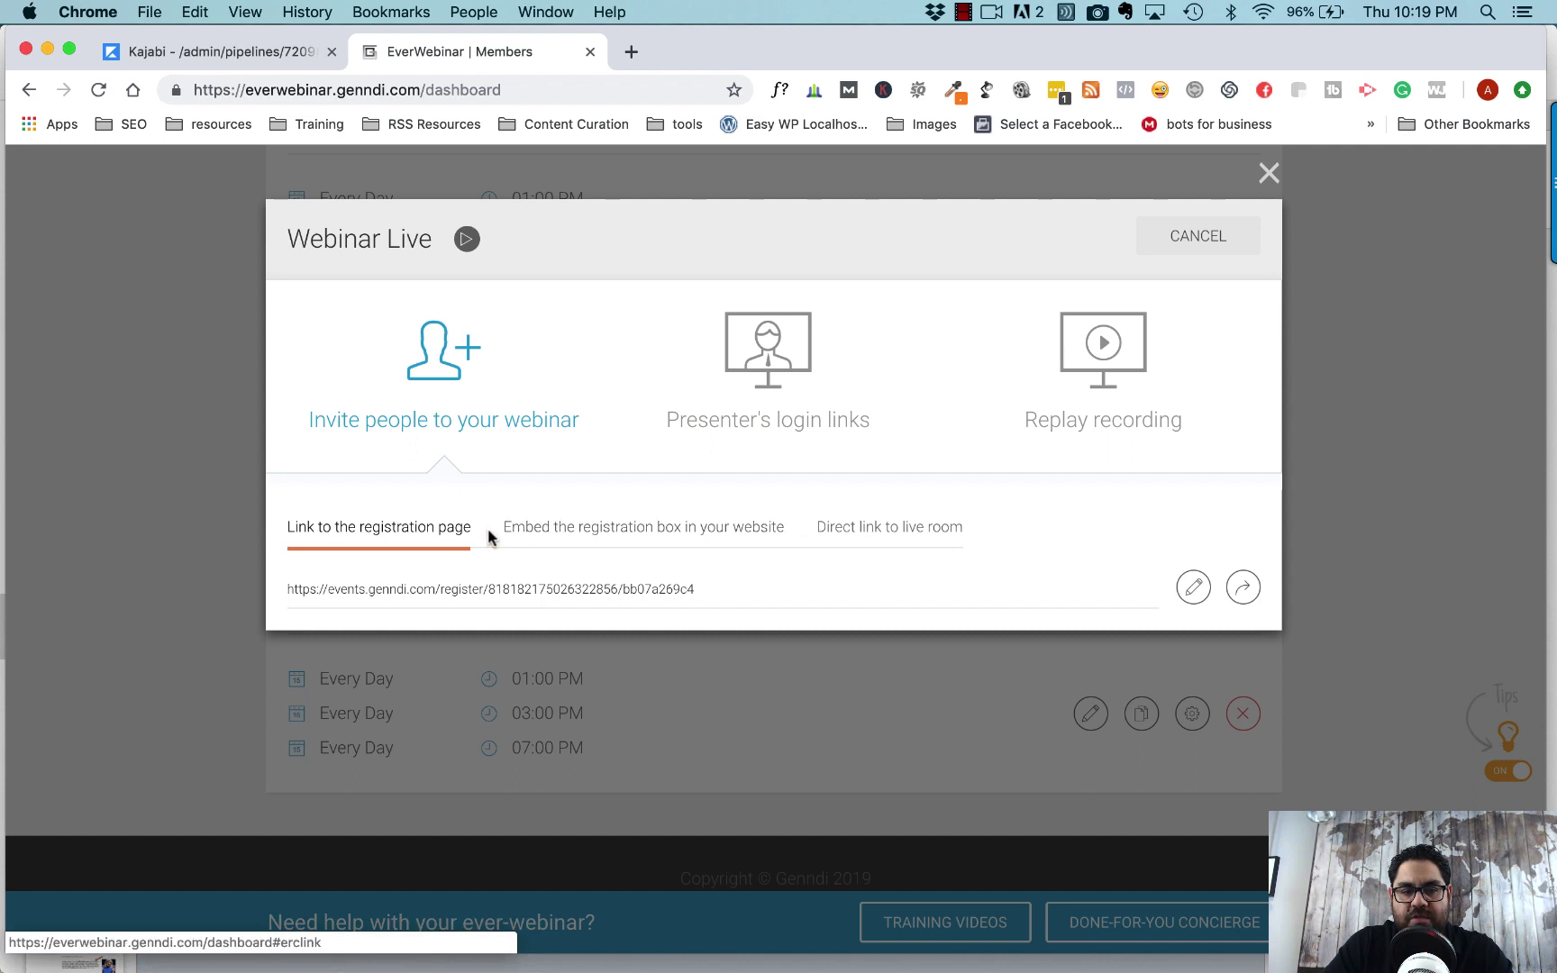
{"action": "left_click", "coordinate": [619, 544]}
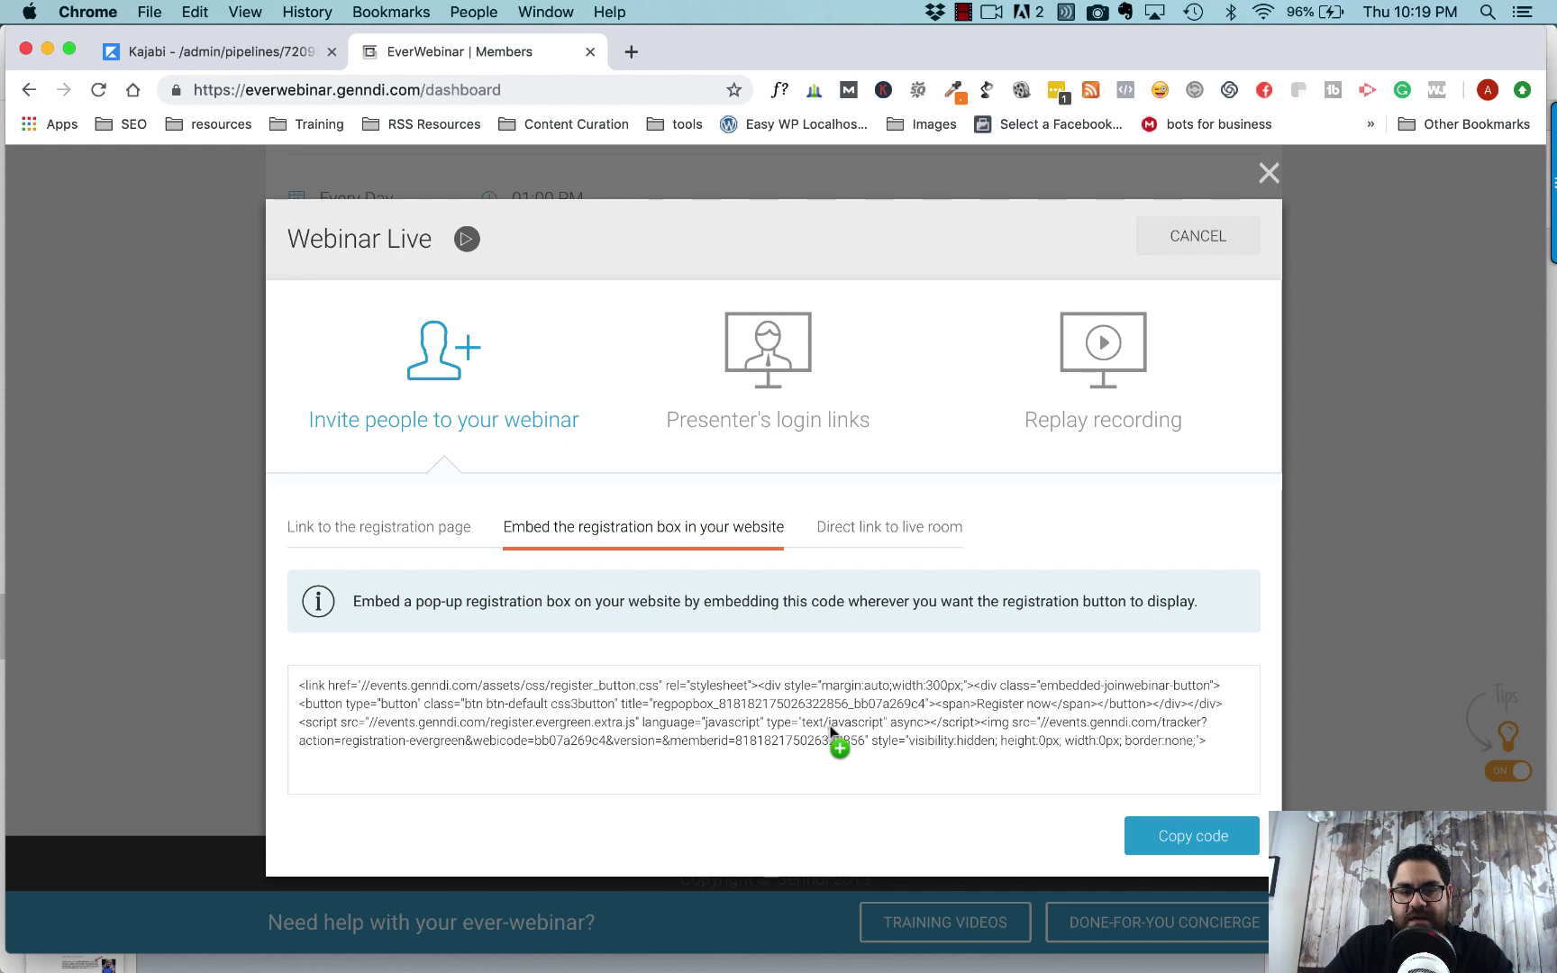
{"action": "left_click", "coordinate": [1192, 842]}
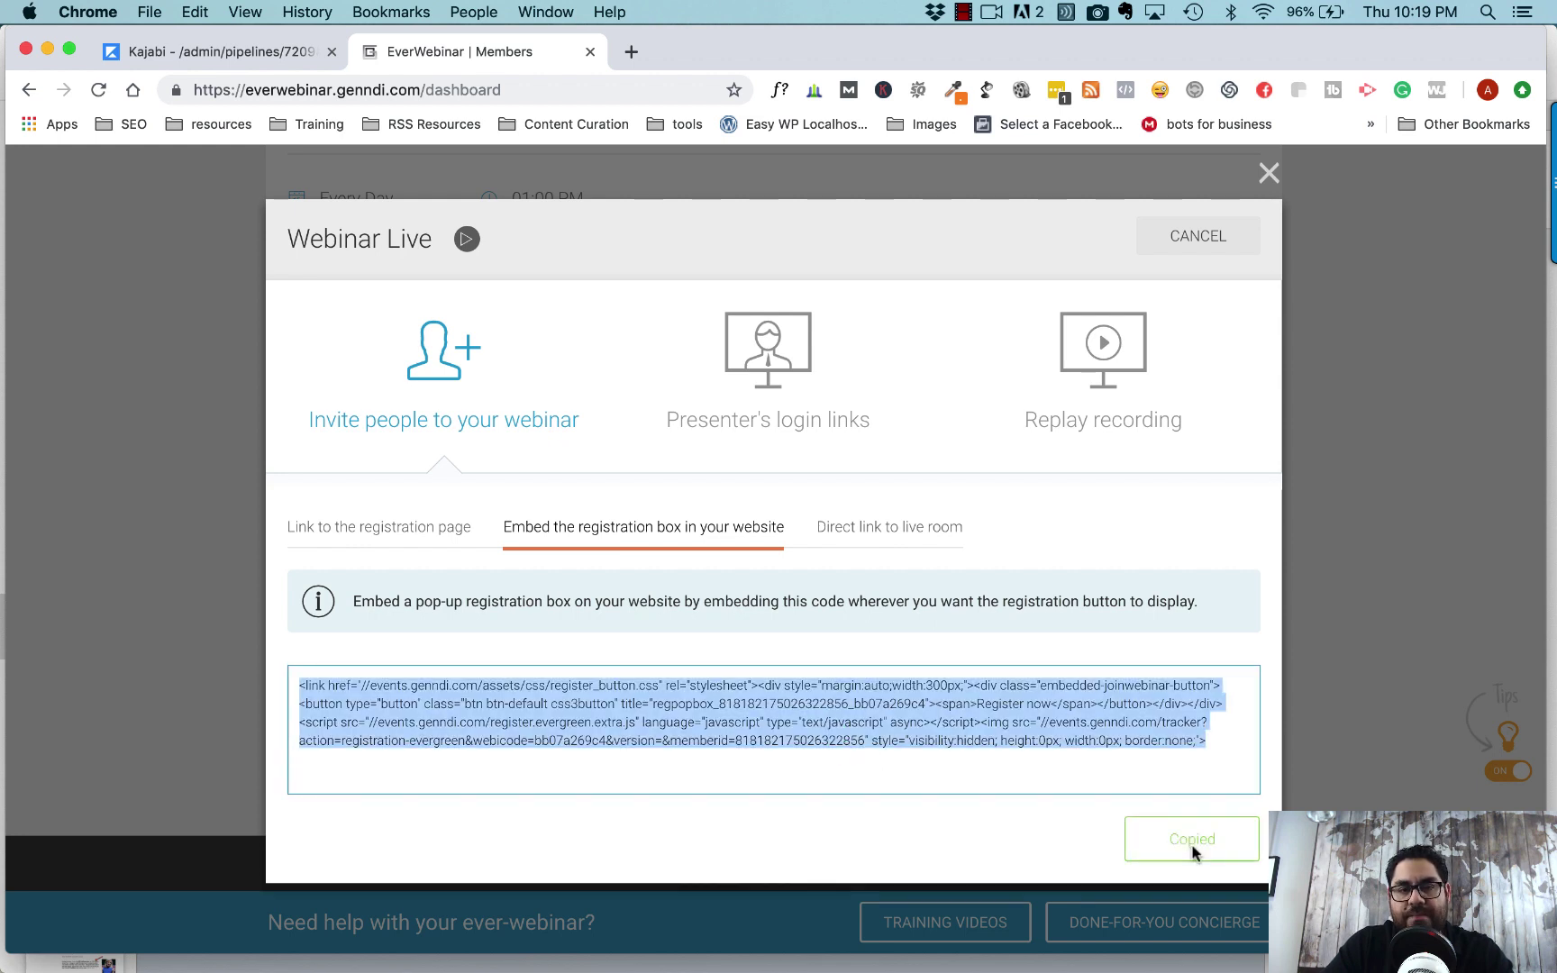
- Replace the Custom Code block's sample code with the pasted EverWebinar embed code
{"action": "left_click", "coordinate": [236, 56]}
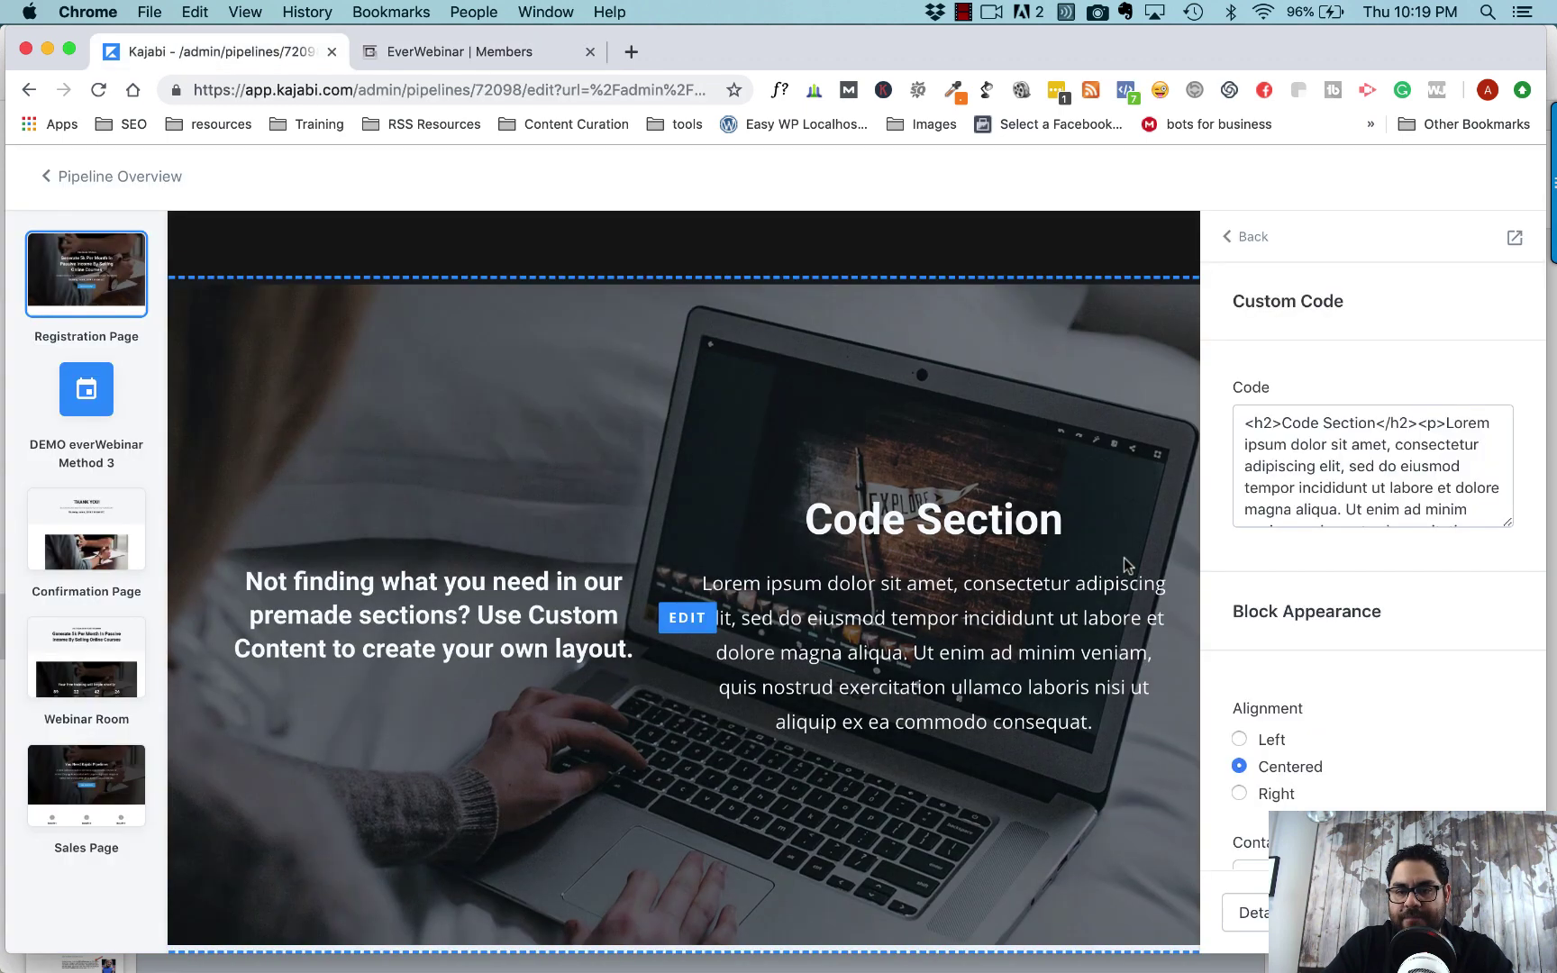
{"action": "triple_click", "coordinate": [1271, 462]}
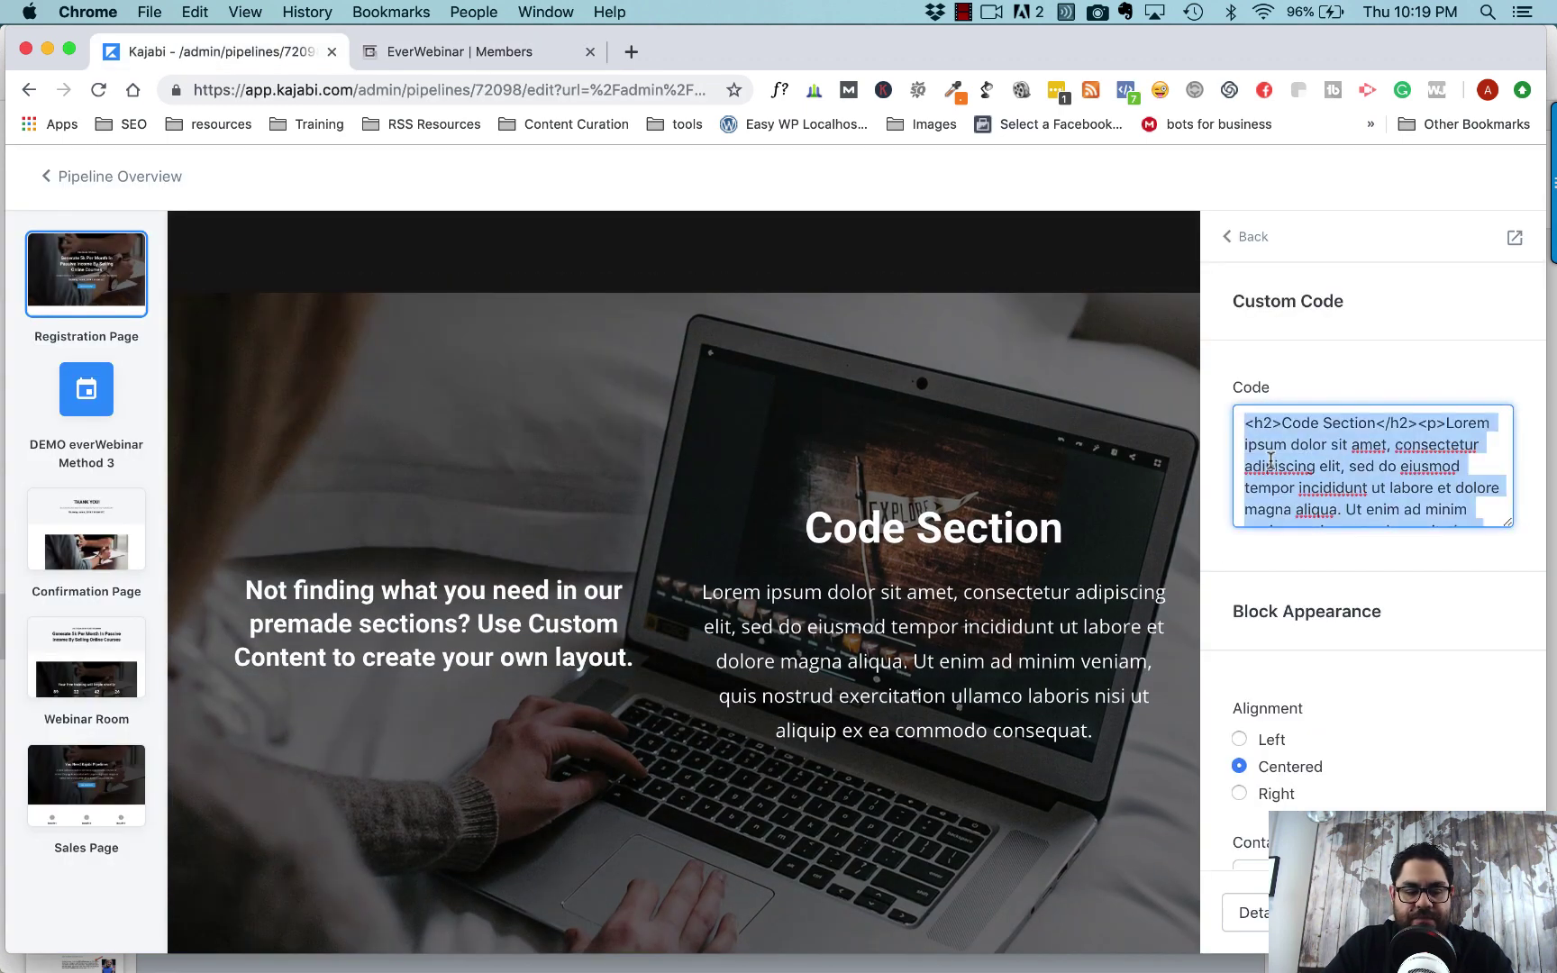
{"action": "type", "text": "å"}
{"action": "key", "text": "BackSpace"}
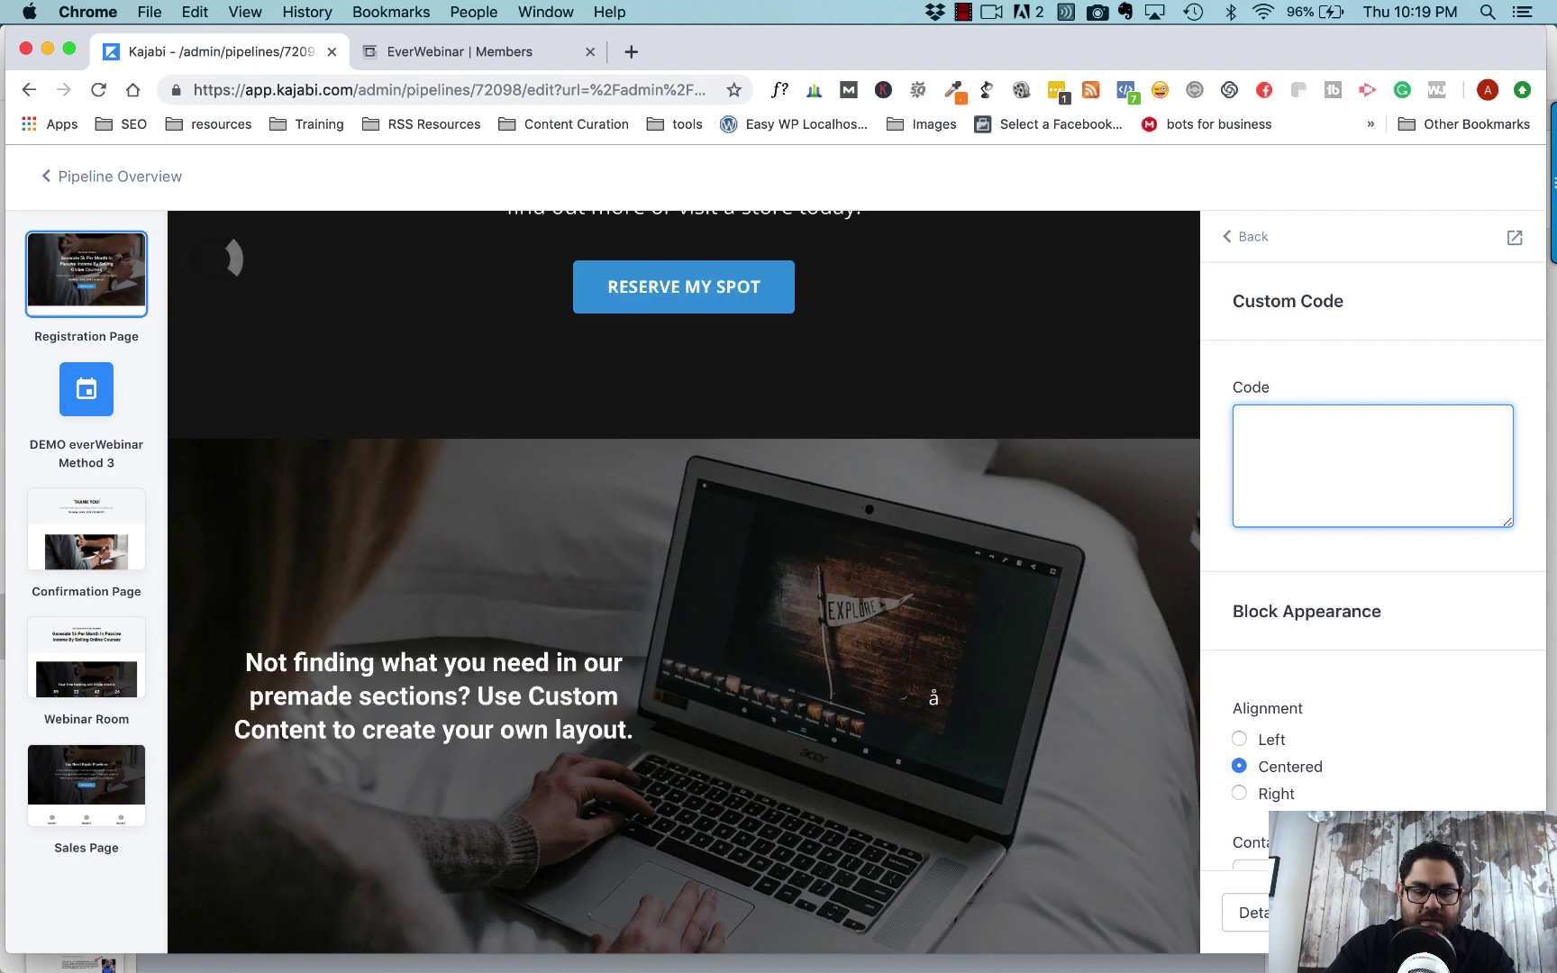
{"action": "key", "text": "super+v"}
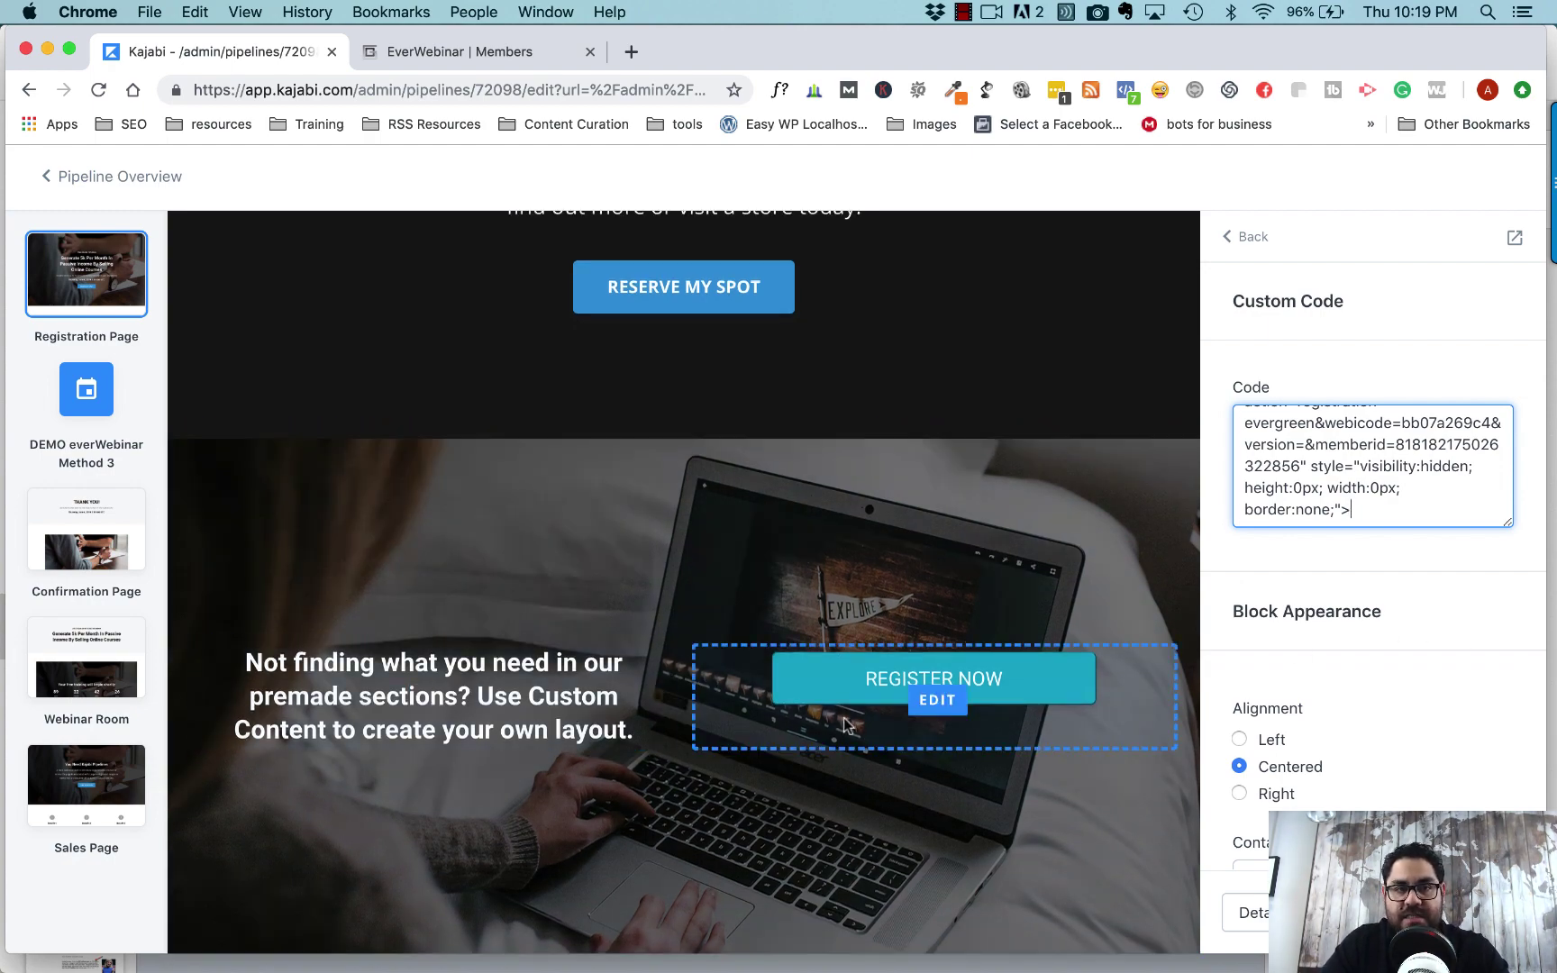
{"action": "scroll", "coordinate": [845, 725], "scroll_direction": "up", "scroll_amount": 15}
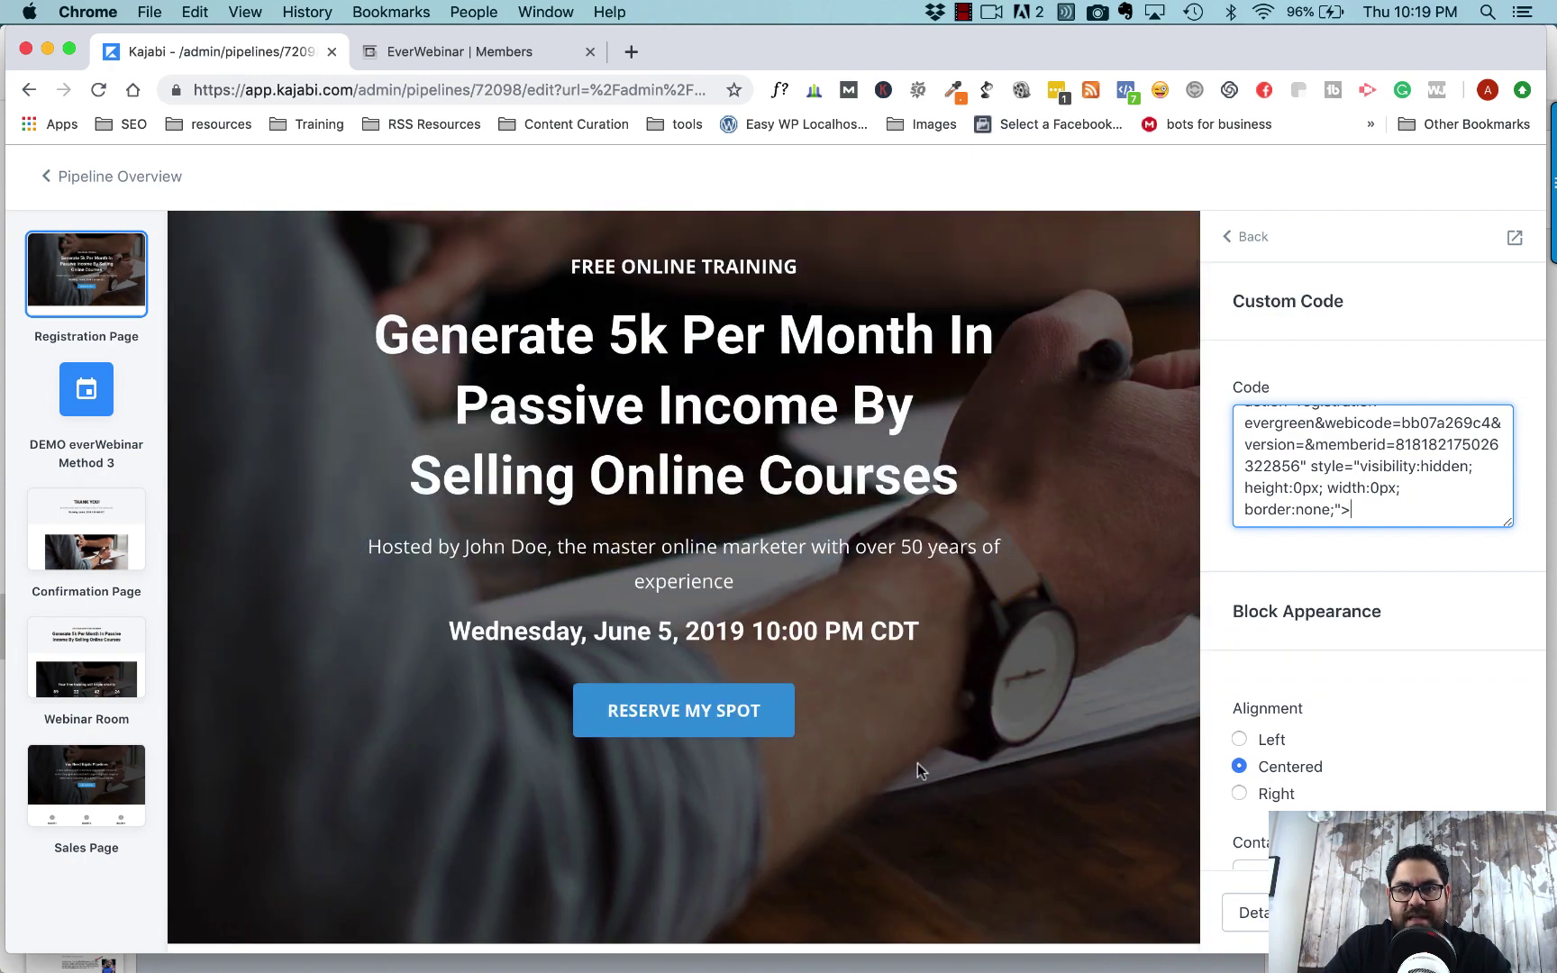
{"action": "scroll", "coordinate": [919, 767], "scroll_direction": "down", "scroll_amount": 15}
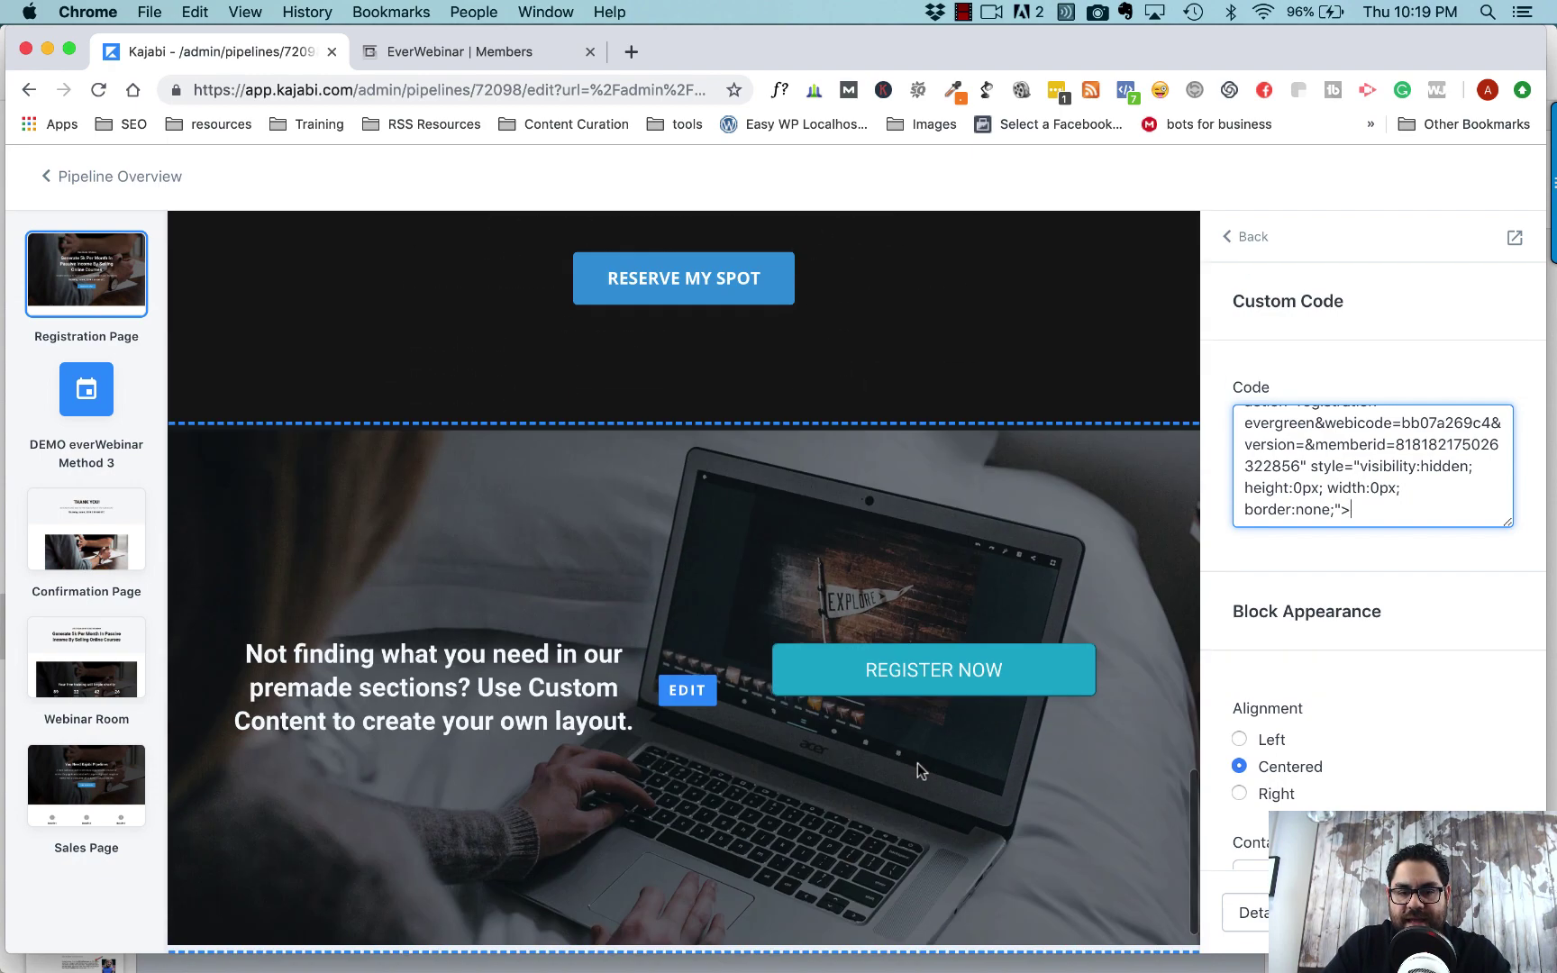
{"action": "scroll", "coordinate": [918, 762], "scroll_direction": "up", "scroll_amount": 1}
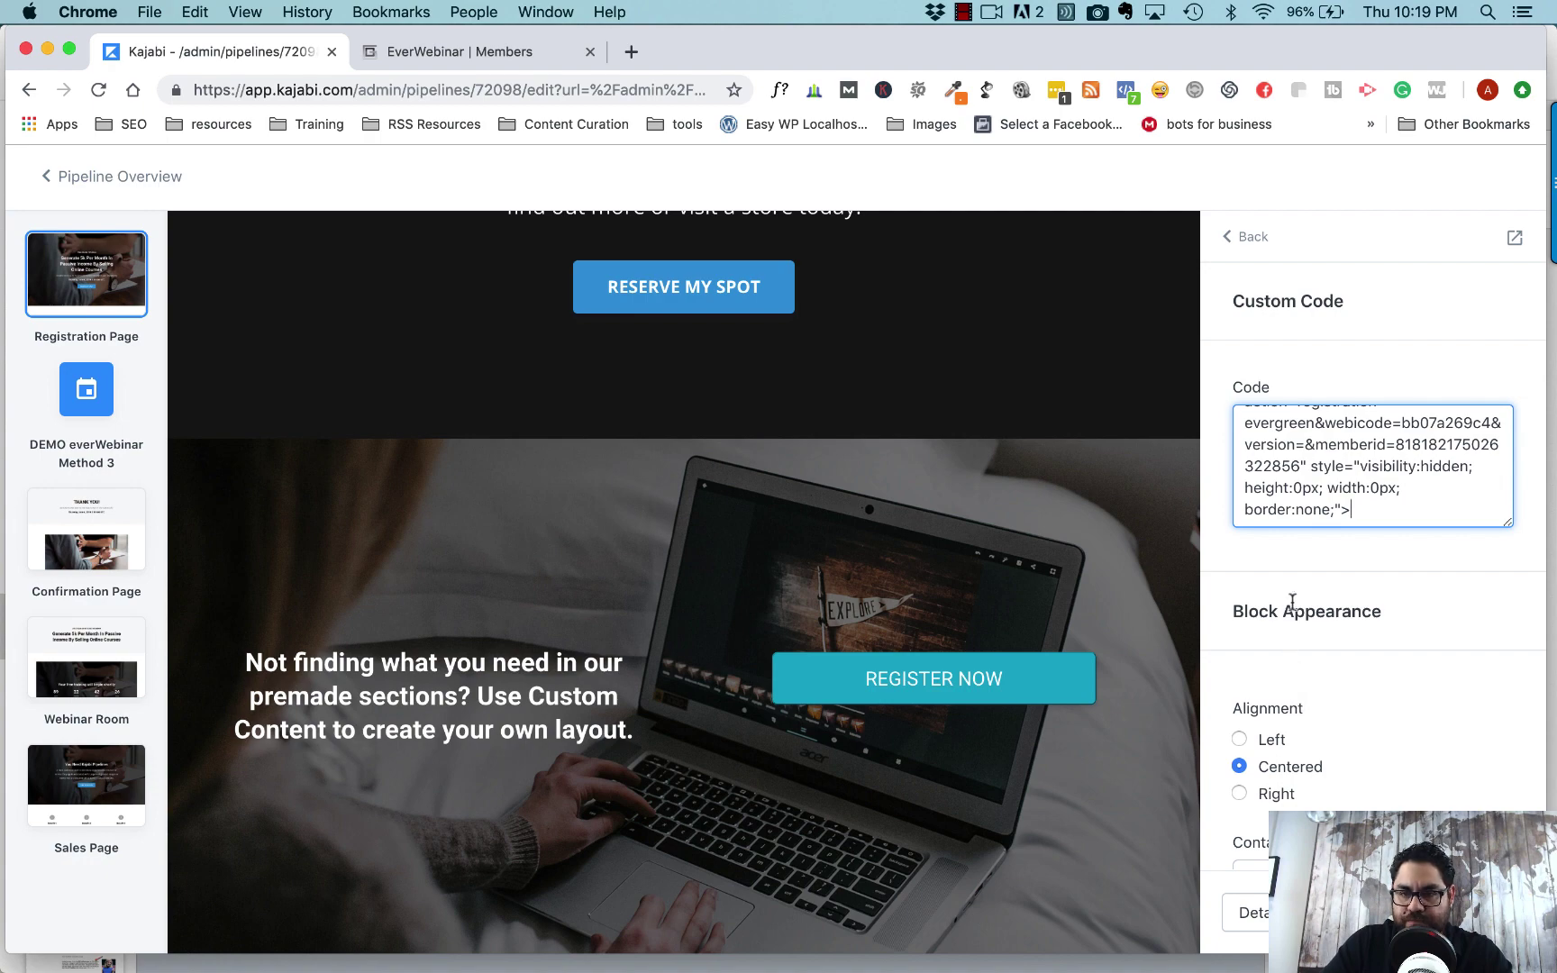
{"action": "scroll", "coordinate": [1292, 601], "scroll_direction": "down", "scroll_amount": 4}
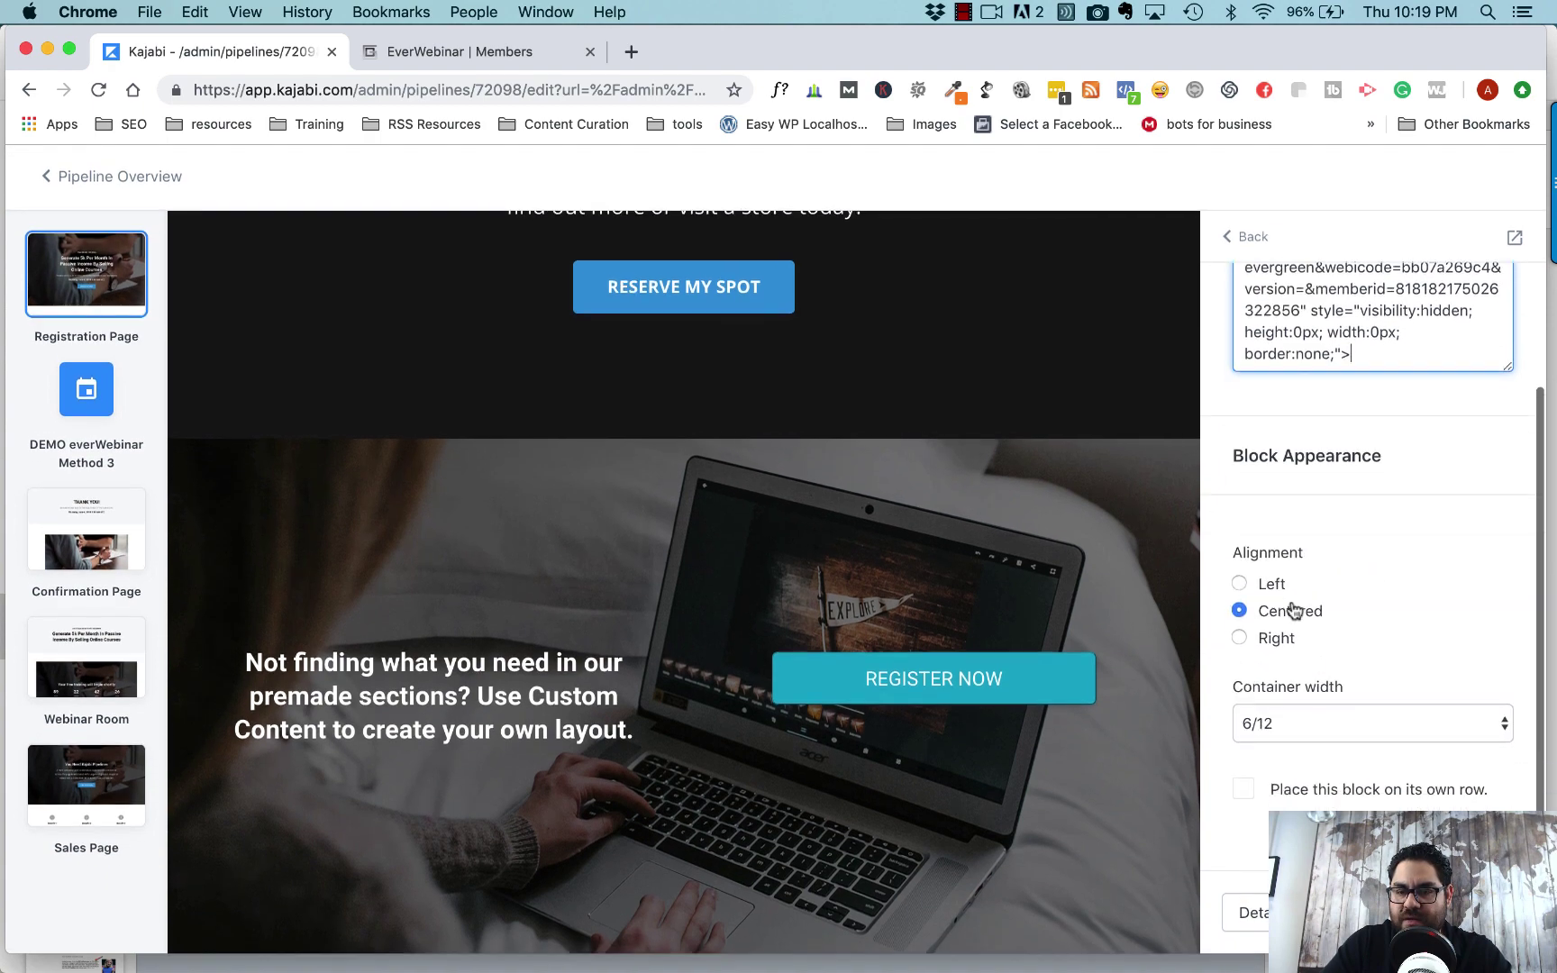
- Put the code block on its own row and select the hero's FREE ONLINE TRAINING heading text
{"action": "left_click", "coordinate": [1242, 793]}
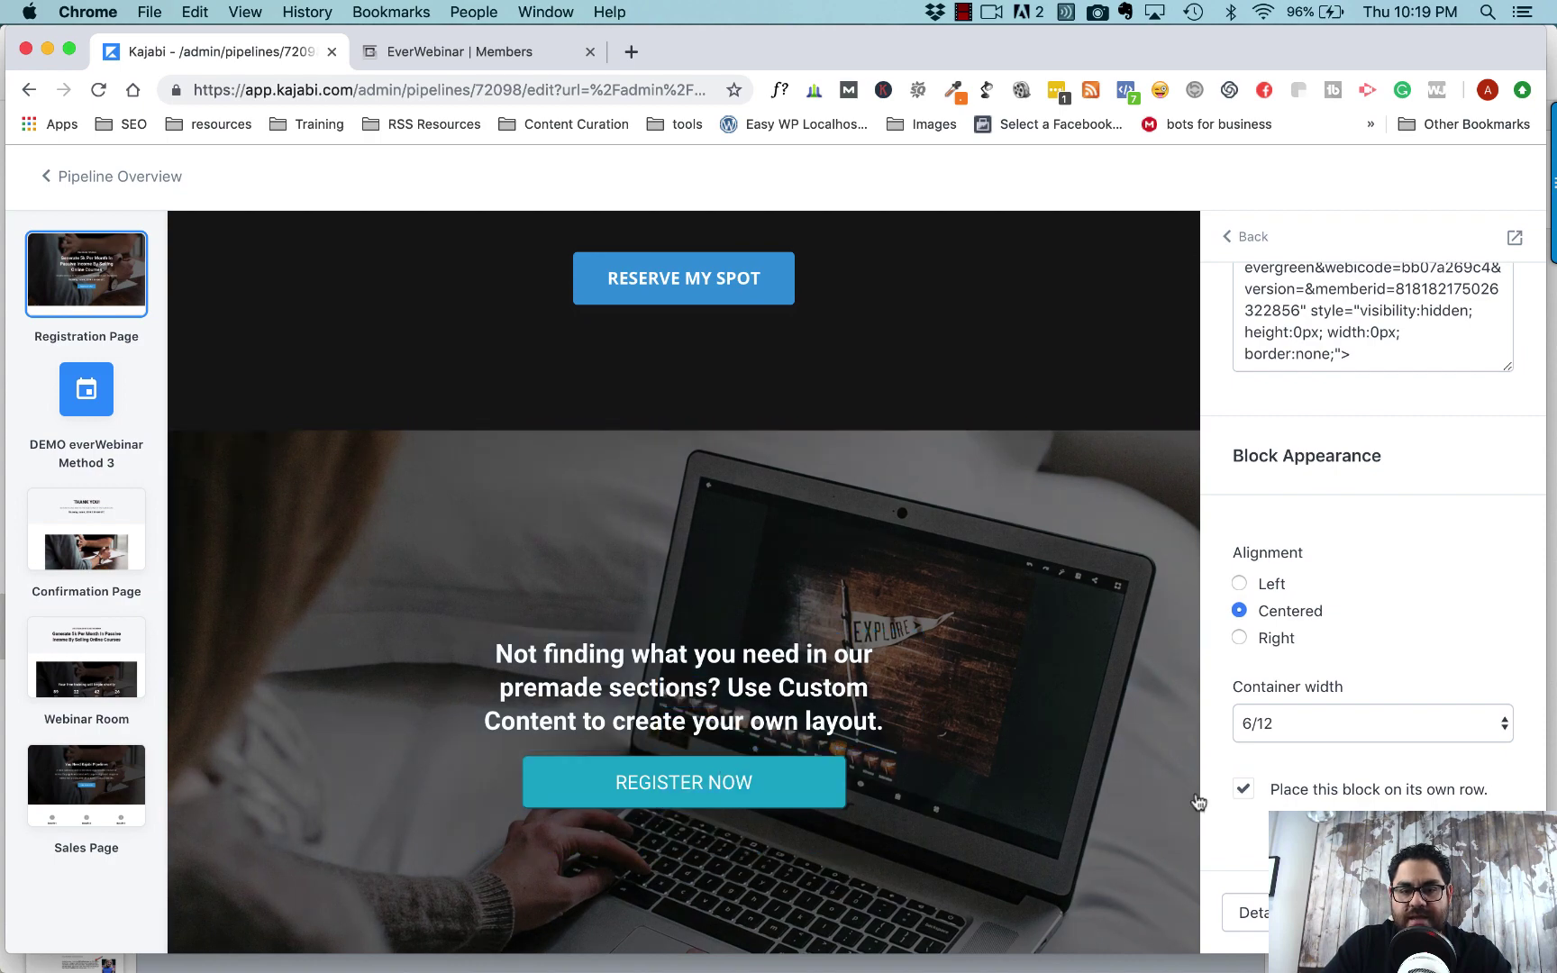
{"action": "left_click", "coordinate": [730, 701]}
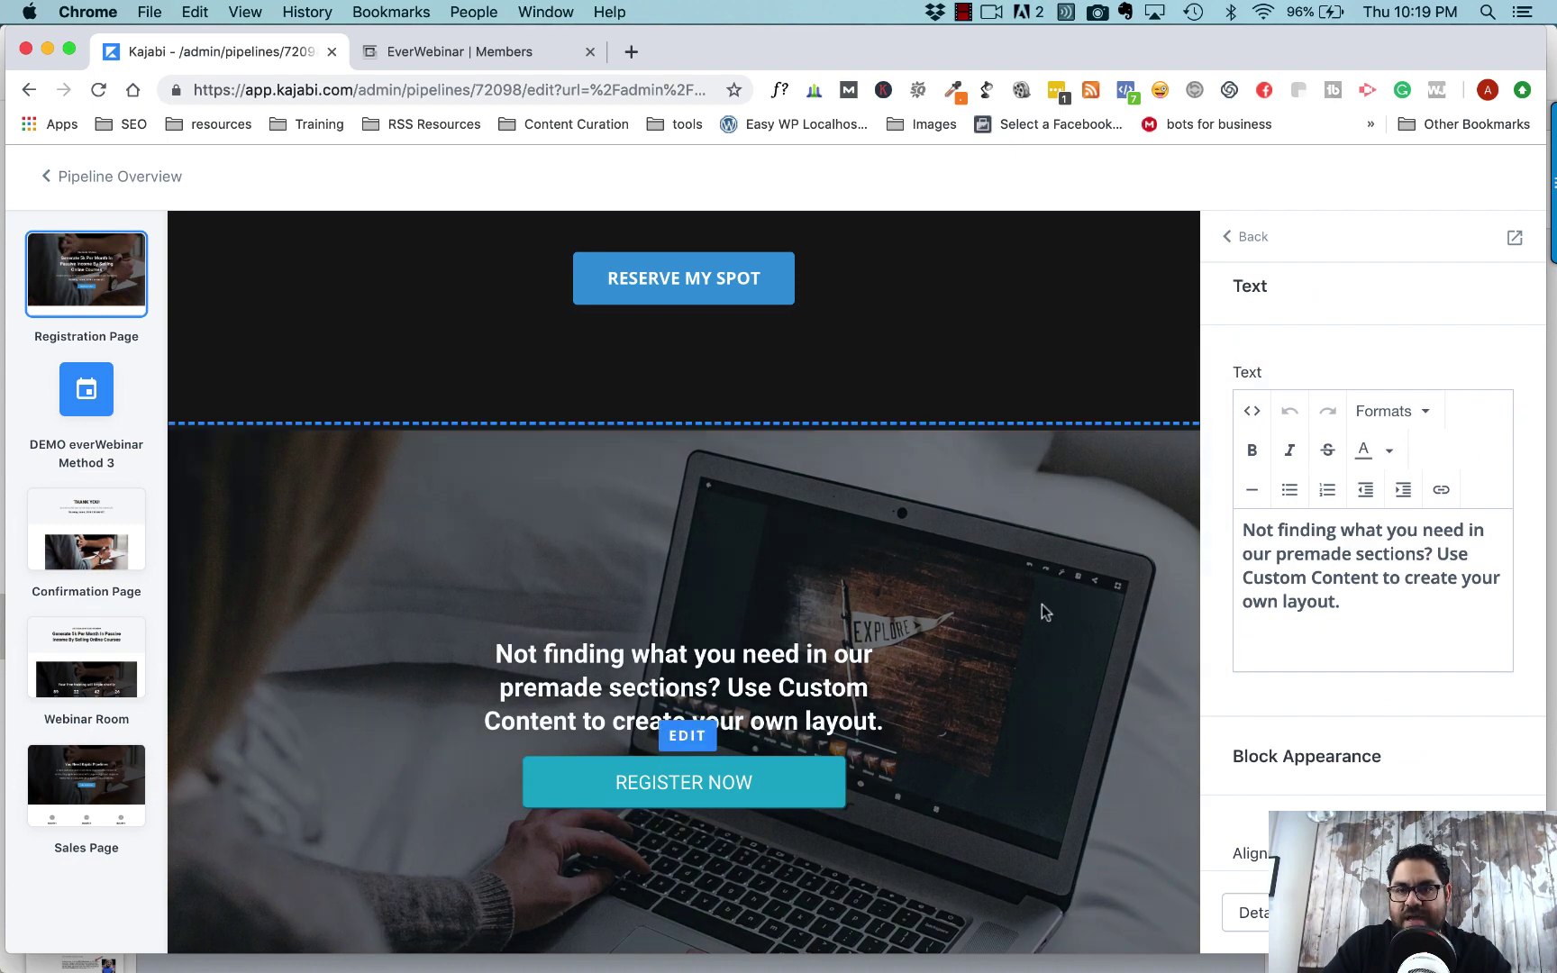
{"action": "scroll", "coordinate": [1041, 604], "scroll_direction": "down", "scroll_amount": 10}
{"action": "scroll", "coordinate": [1041, 613], "scroll_direction": "up", "scroll_amount": 10}
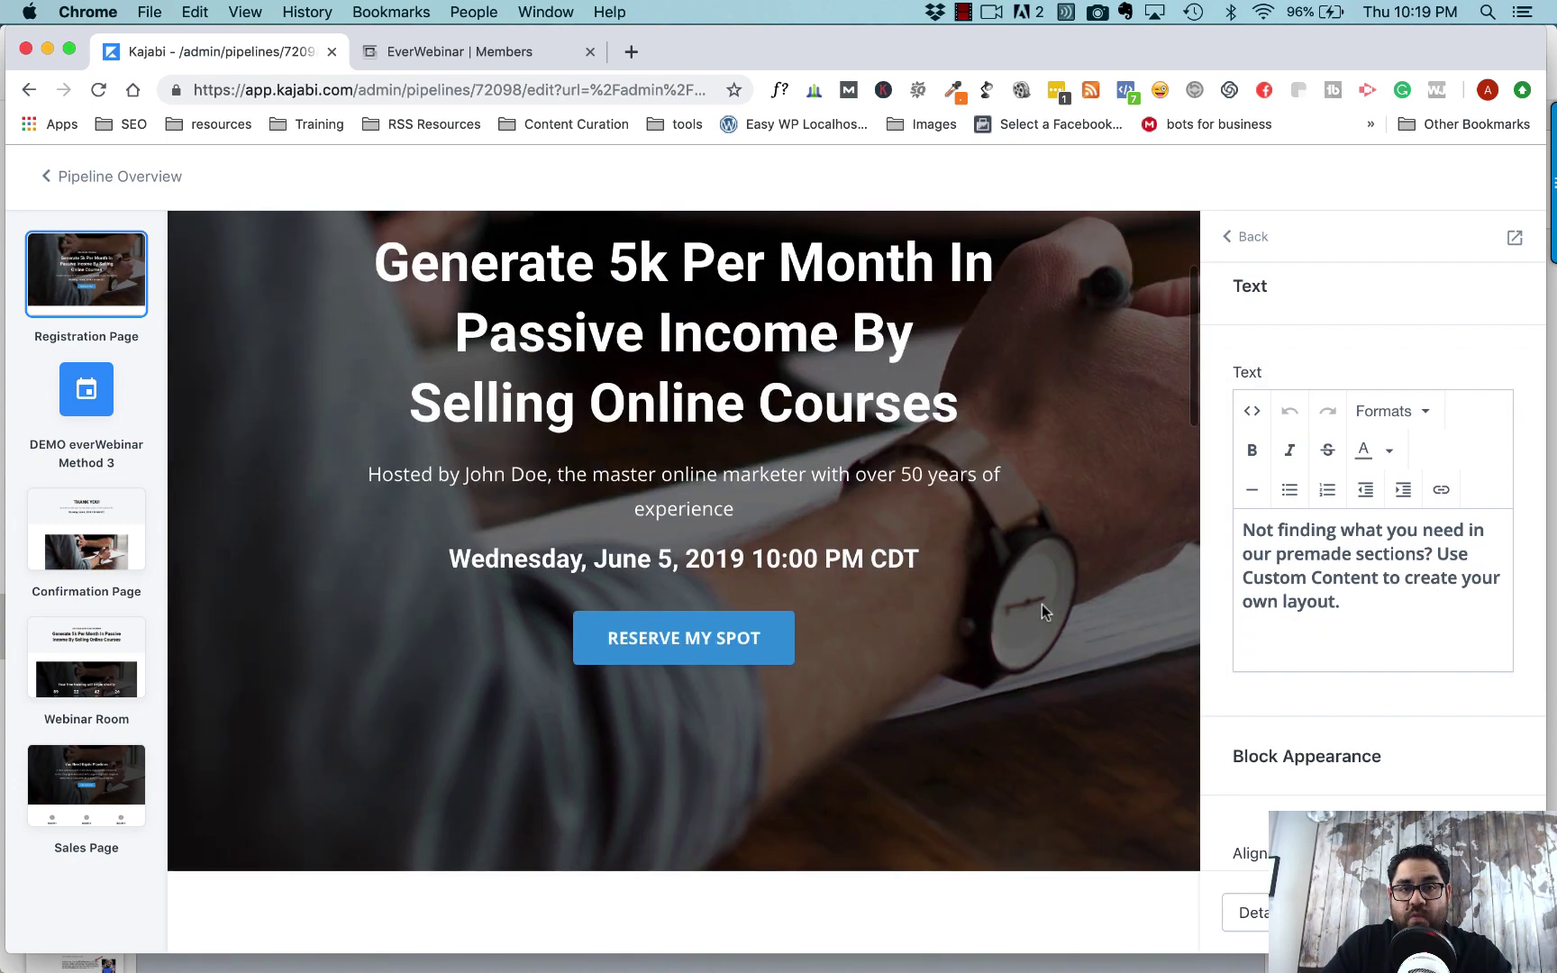
{"action": "left_click", "coordinate": [818, 583]}
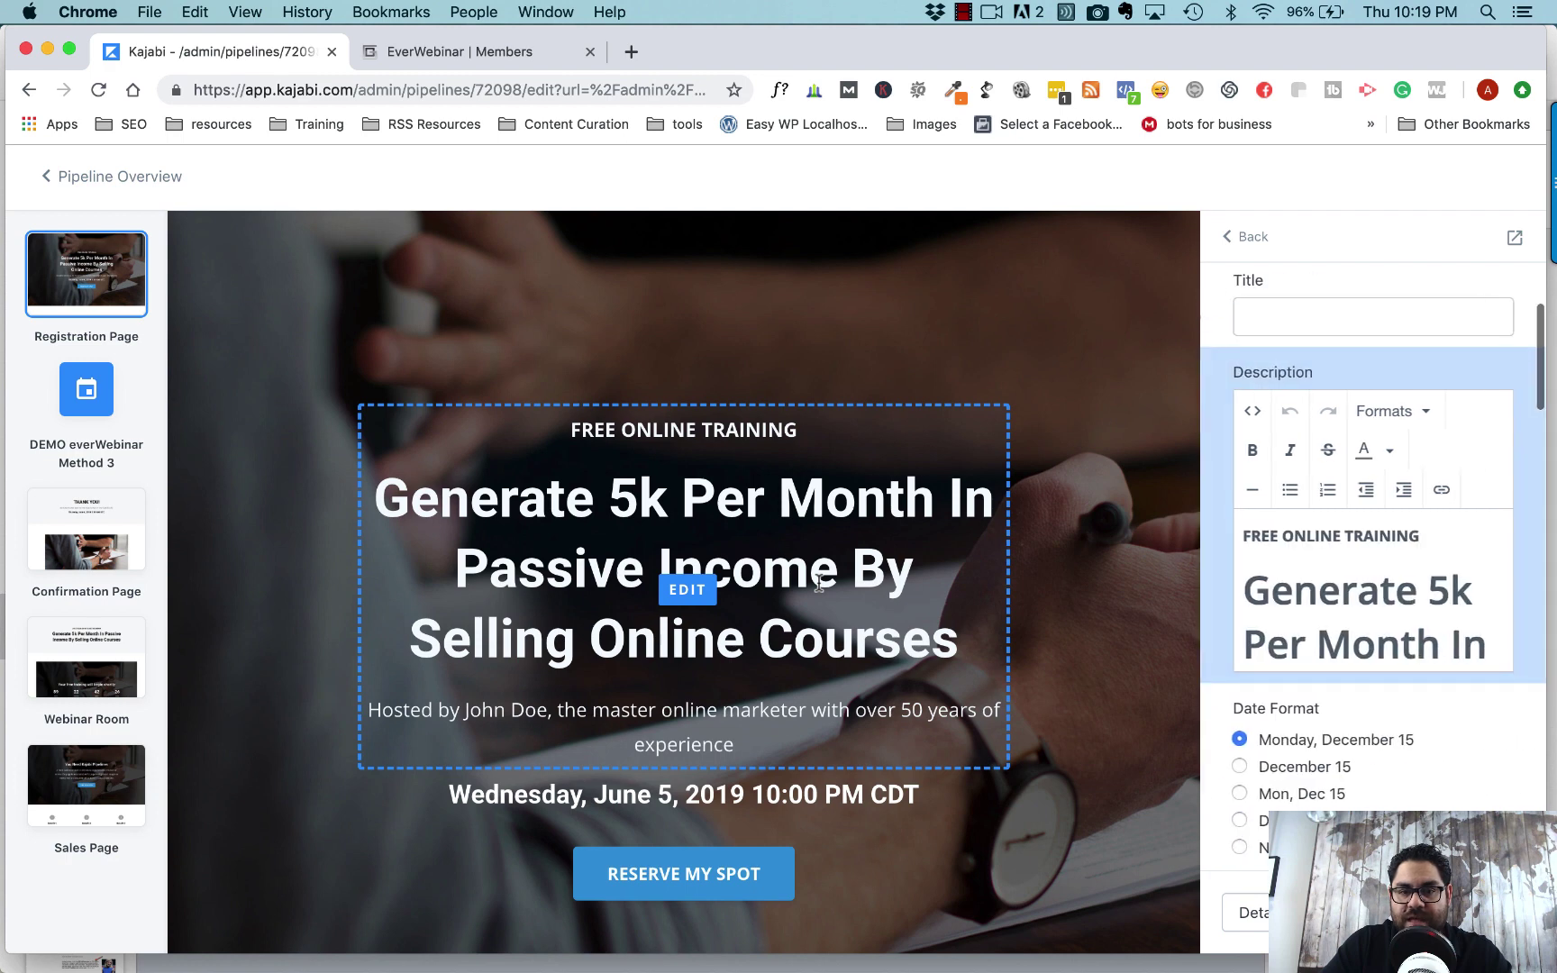
{"action": "left_click", "coordinate": [1248, 533]}
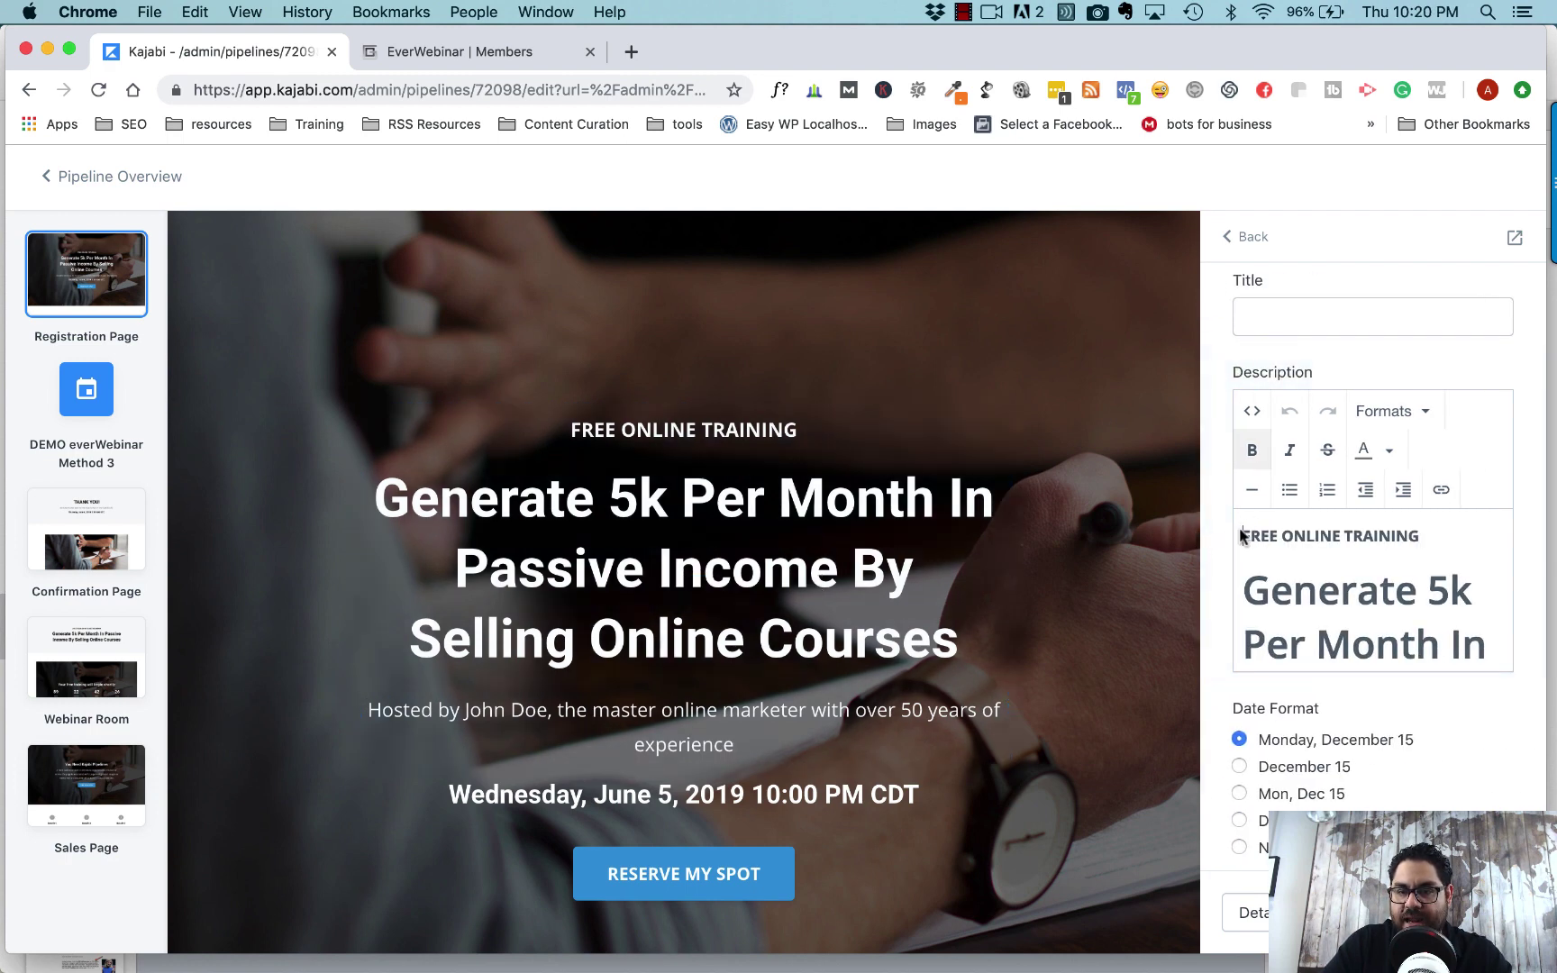
{"action": "triple_click", "coordinate": [1264, 546]}
{"action": "key", "text": "super+a"}
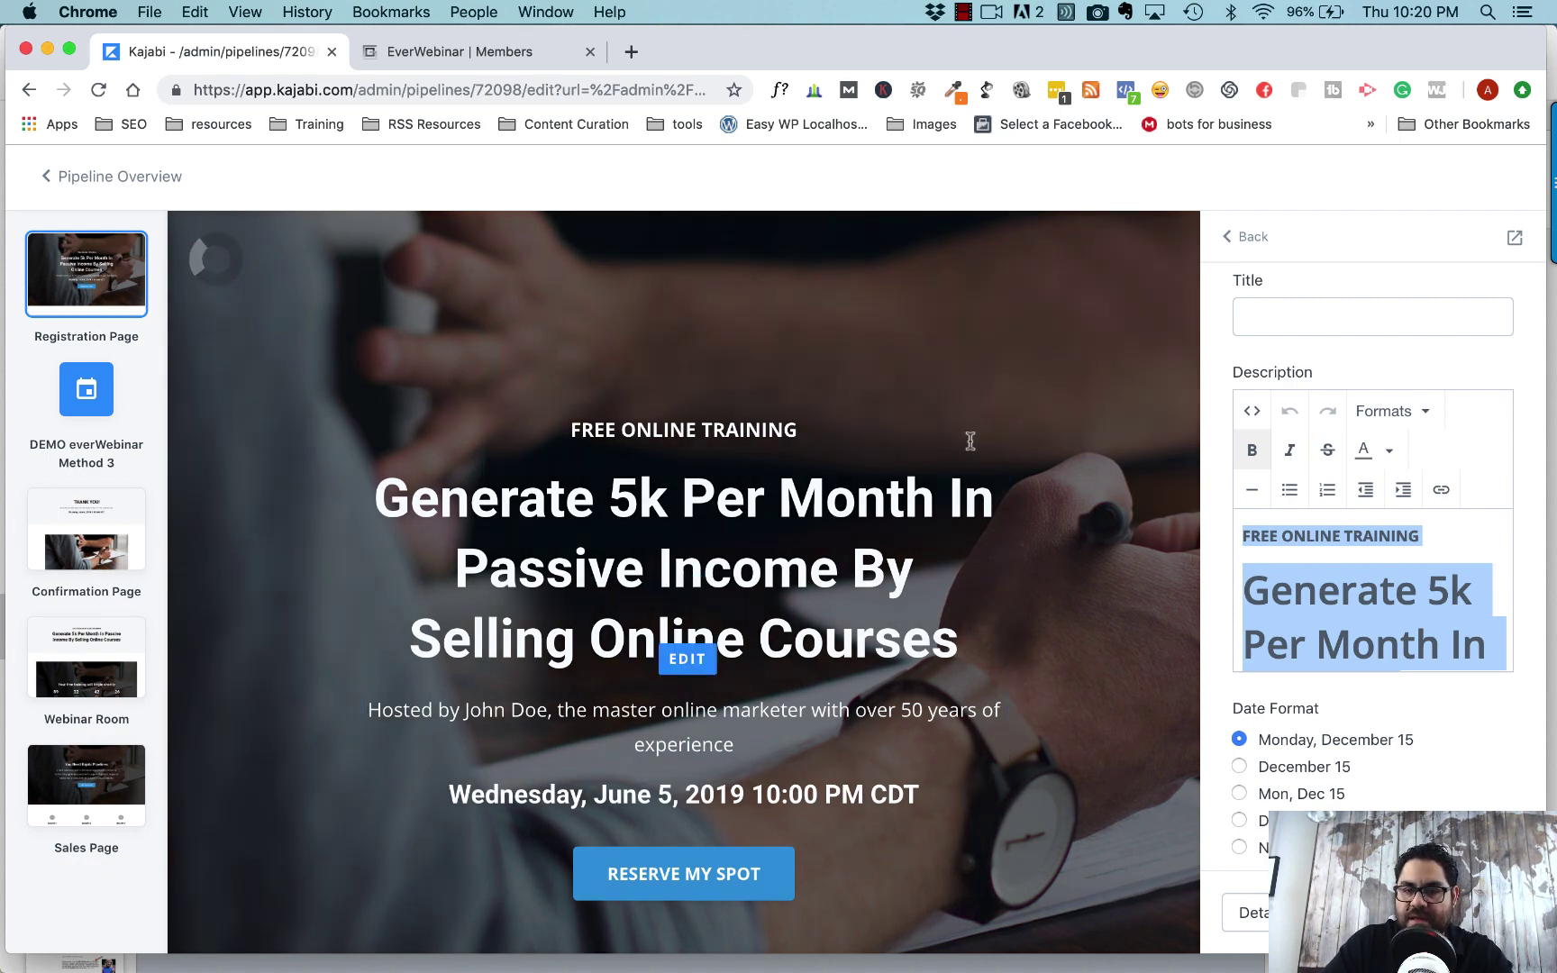
- Replace the Custom Content placeholder paragraph with the pasted Generate 5k Per Month headline and host line
{"action": "scroll", "coordinate": [968, 671], "scroll_direction": "down", "scroll_amount": 10}
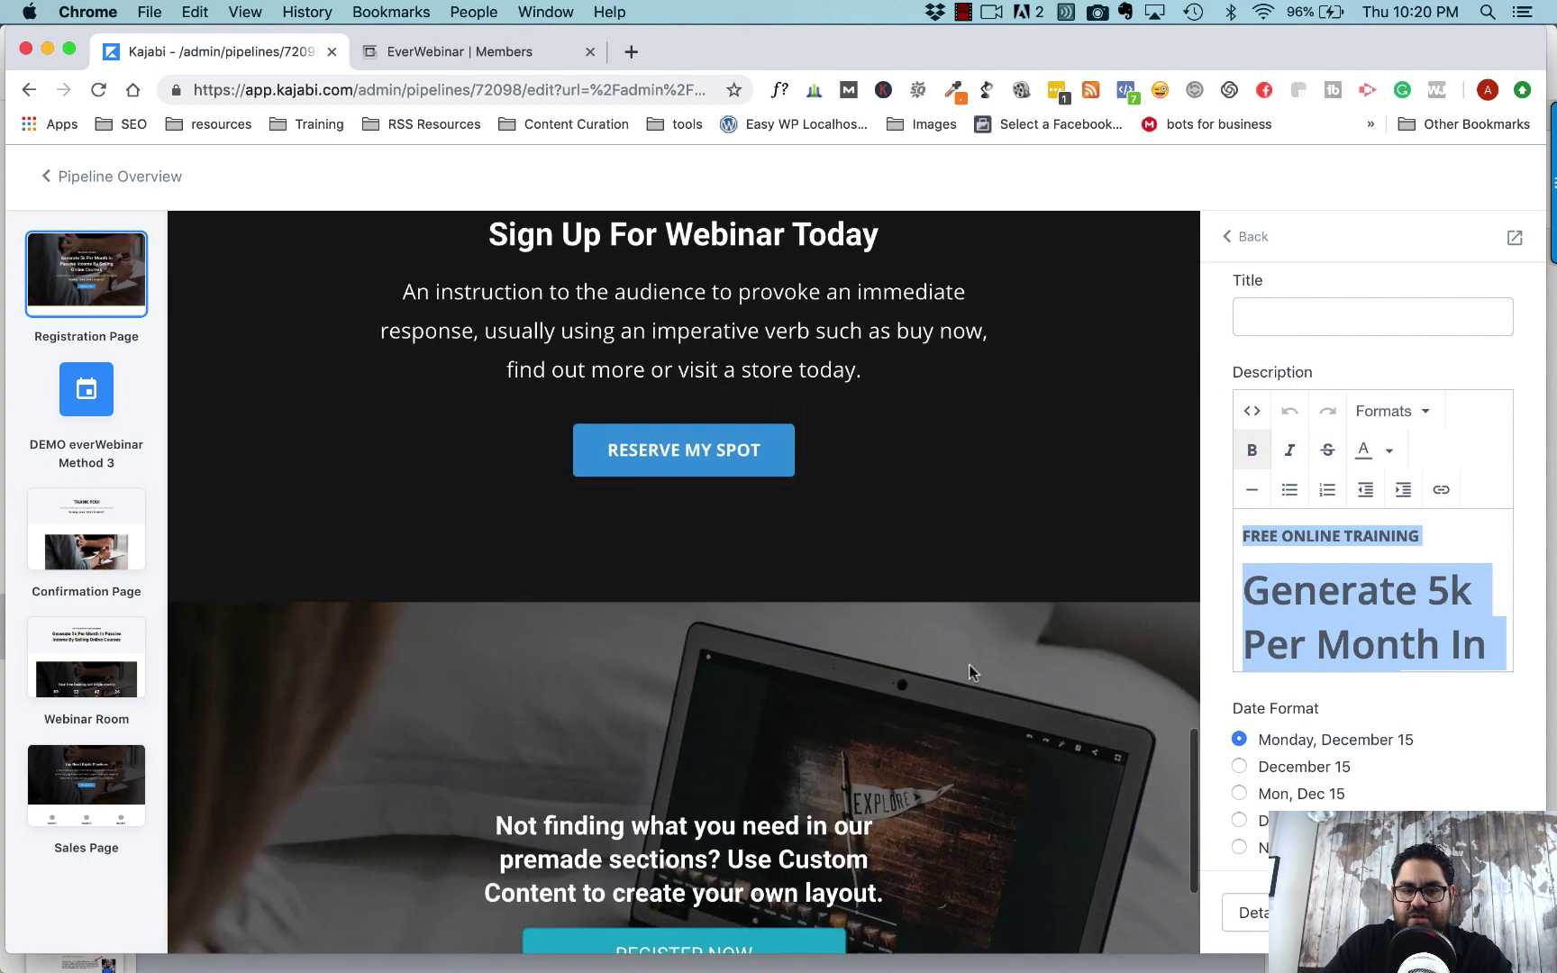
{"action": "left_click", "coordinate": [778, 826]}
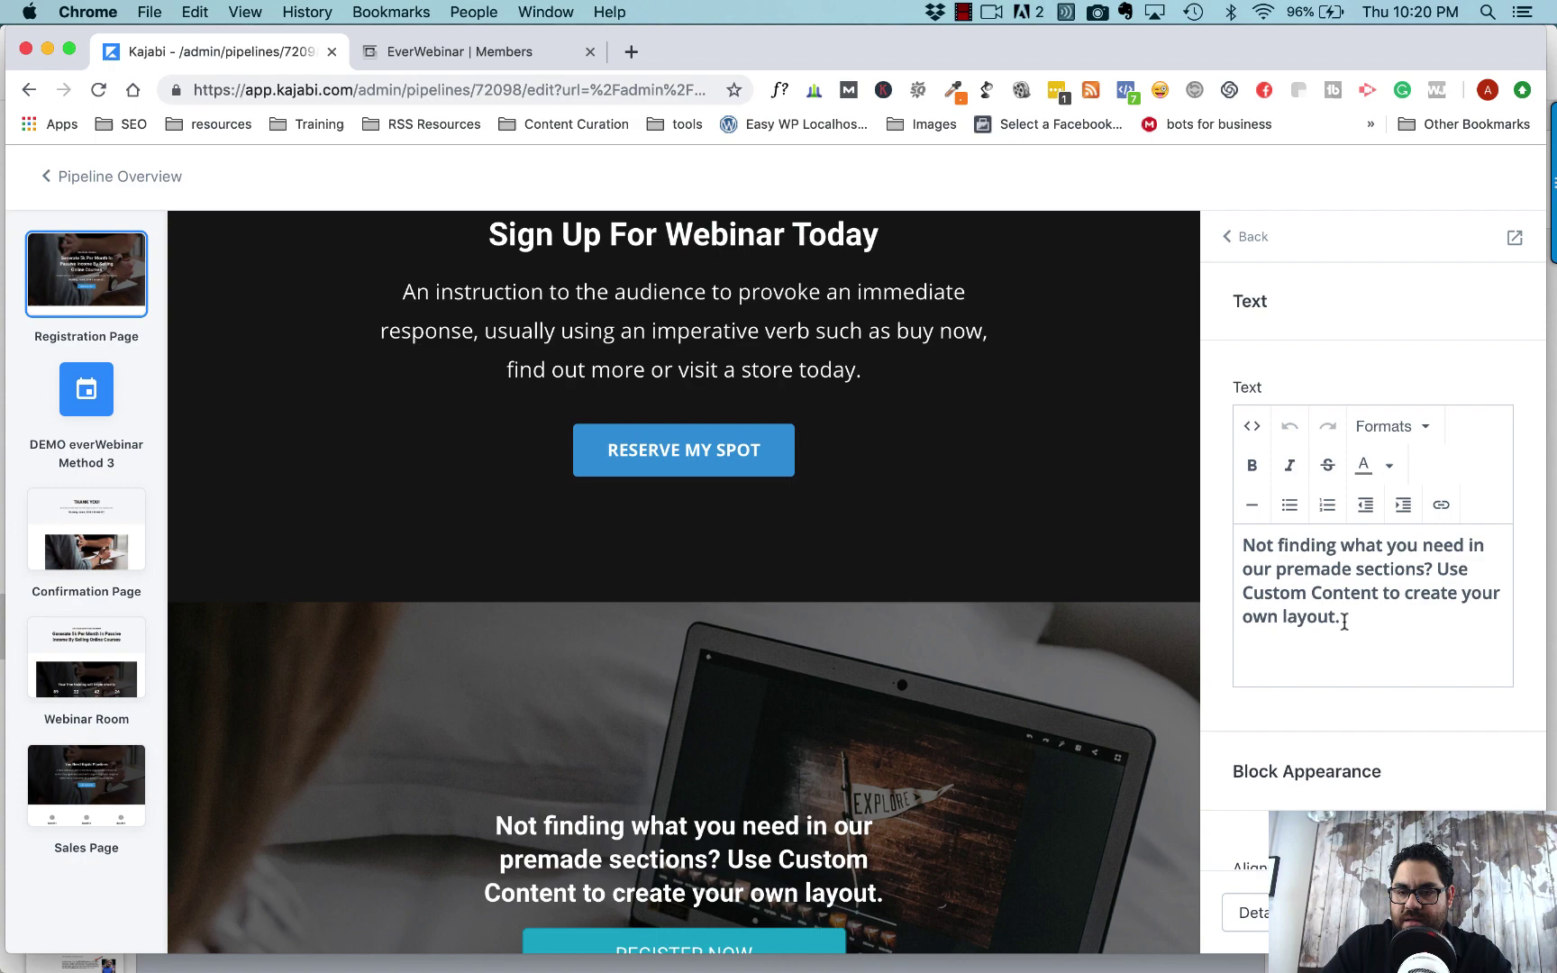
{"action": "left_click_drag", "start_coordinate": [1342, 618], "coordinate": [1220, 544]}
{"action": "type", "text": "FREE ONLINE TRAINING Generate 5k Per Month In Passive Income By Selling Online Courses Hosted by John Doe, the master online marketer with over 50 years of experience"}
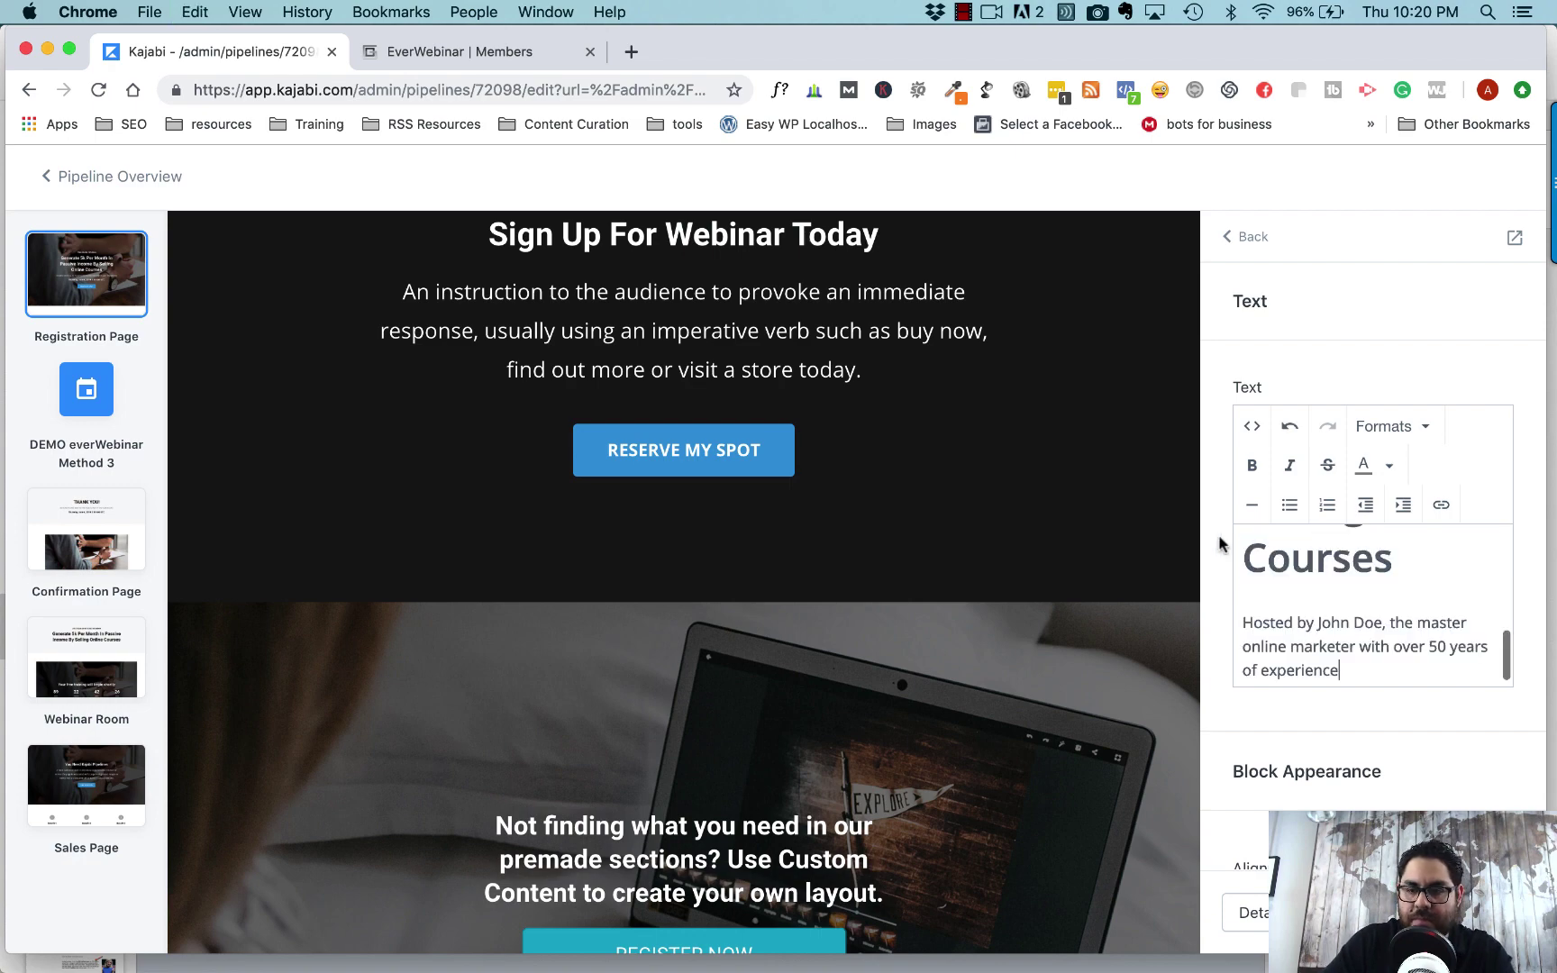
{"action": "scroll", "coordinate": [1084, 713], "scroll_direction": "down", "scroll_amount": 2}
{"action": "scroll", "coordinate": [1084, 714], "scroll_direction": "down", "scroll_amount": 2}
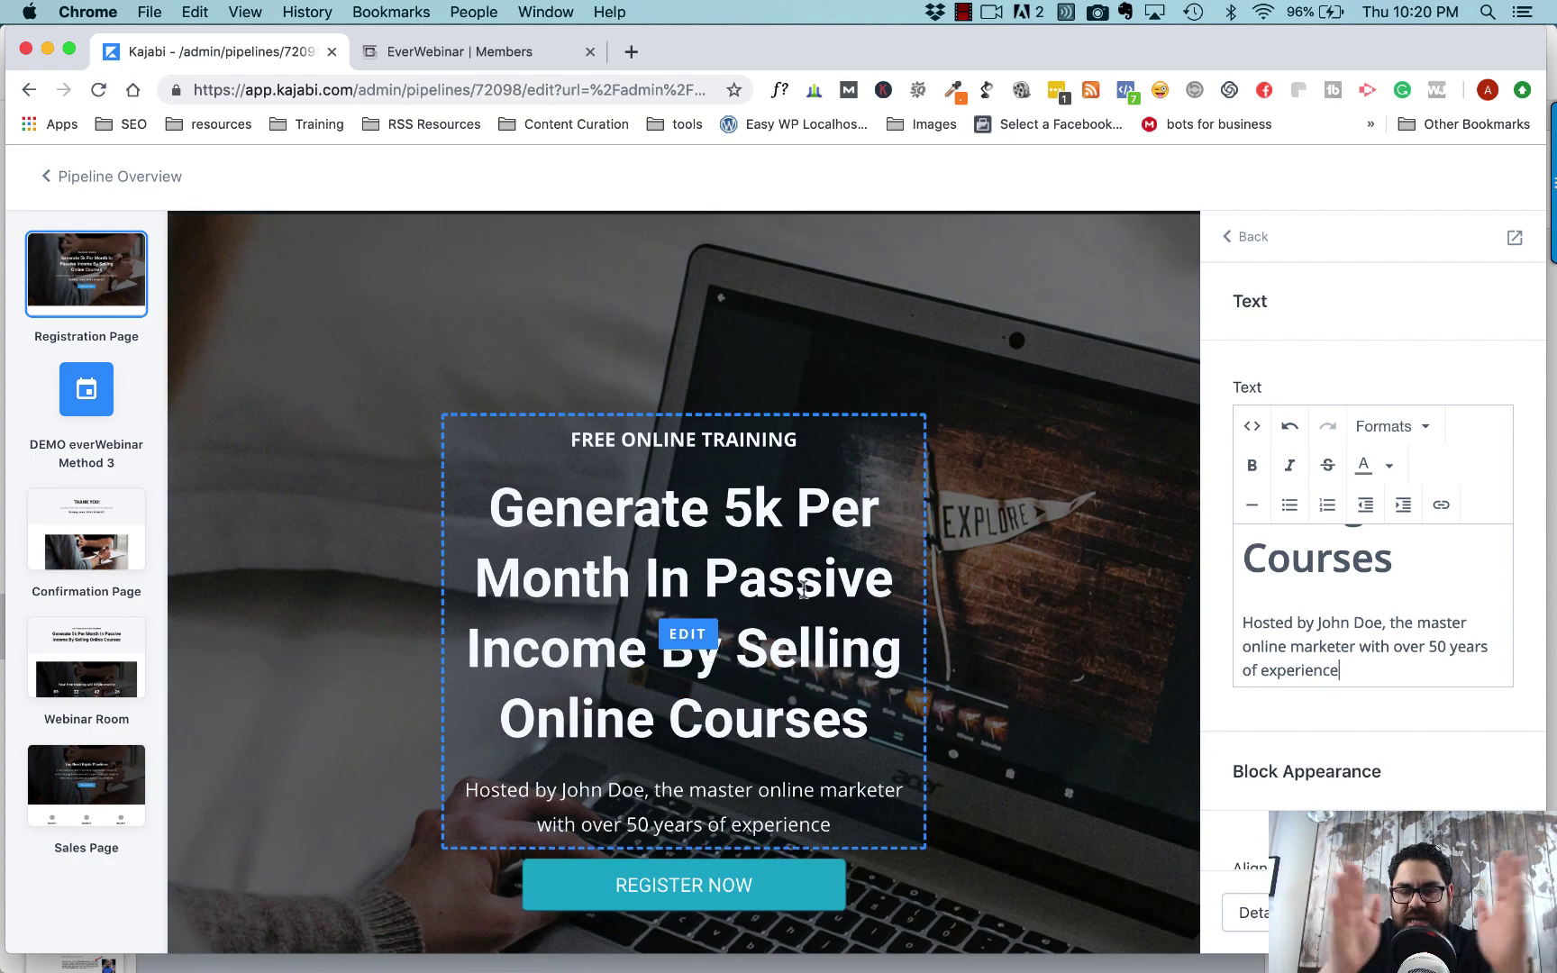
- Widen the Custom Content block's container width stepwise through 7/12 and 8/12 to 9/12
{"action": "left_click", "coordinate": [804, 587]}
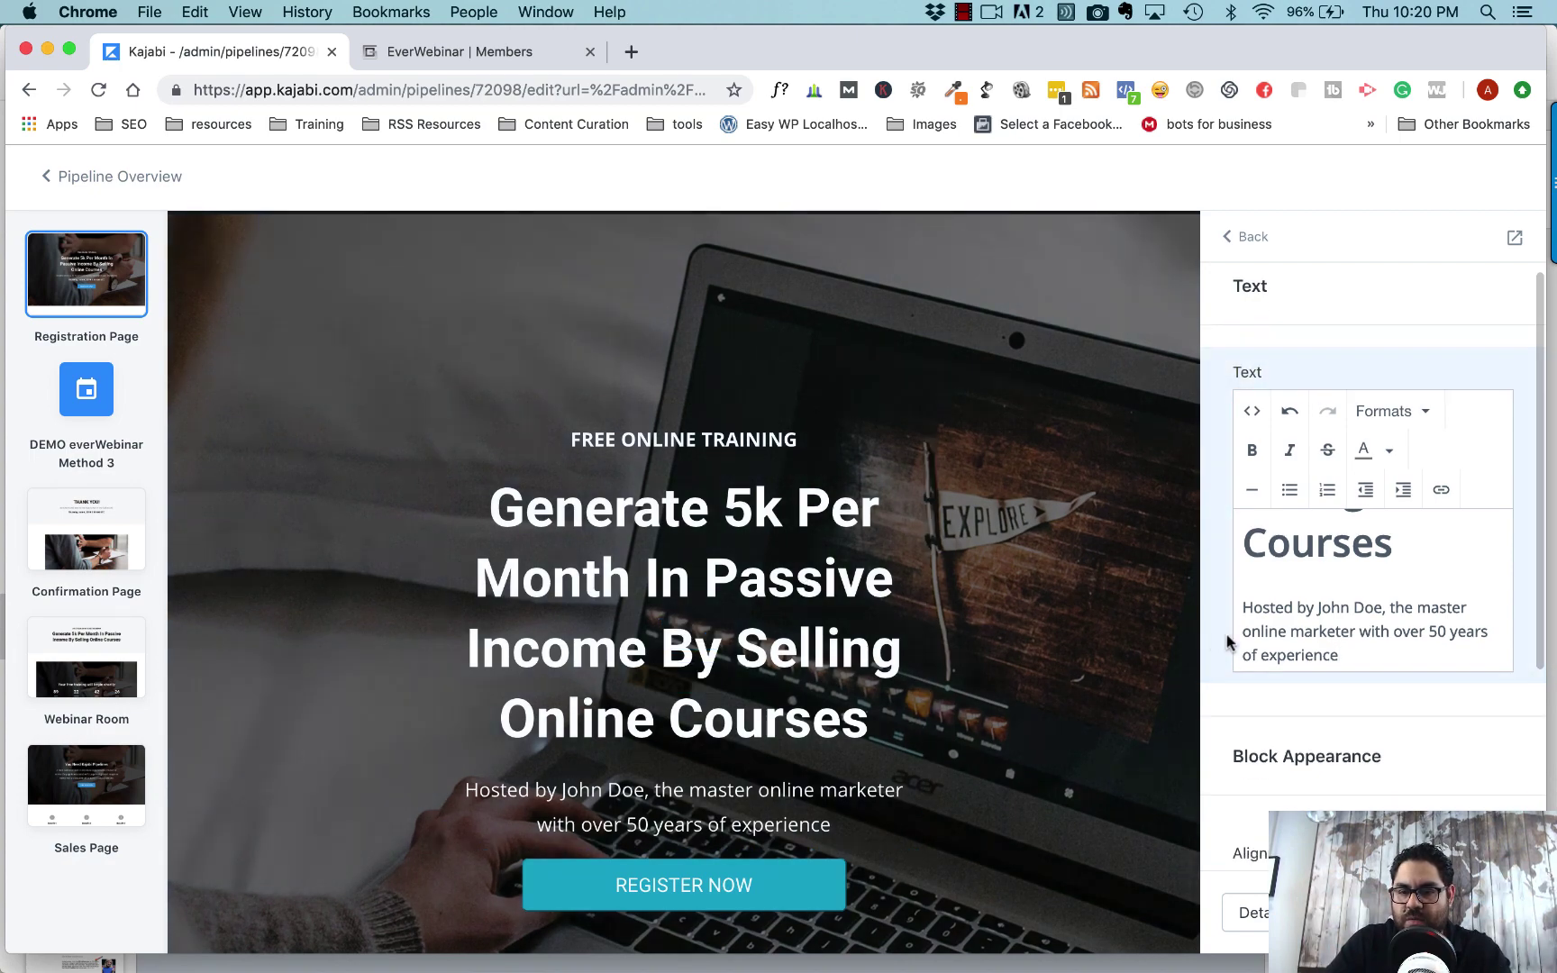
{"action": "scroll", "coordinate": [1229, 685], "scroll_direction": "down", "scroll_amount": 3}
{"action": "scroll", "coordinate": [1233, 688], "scroll_direction": "up", "scroll_amount": 2}
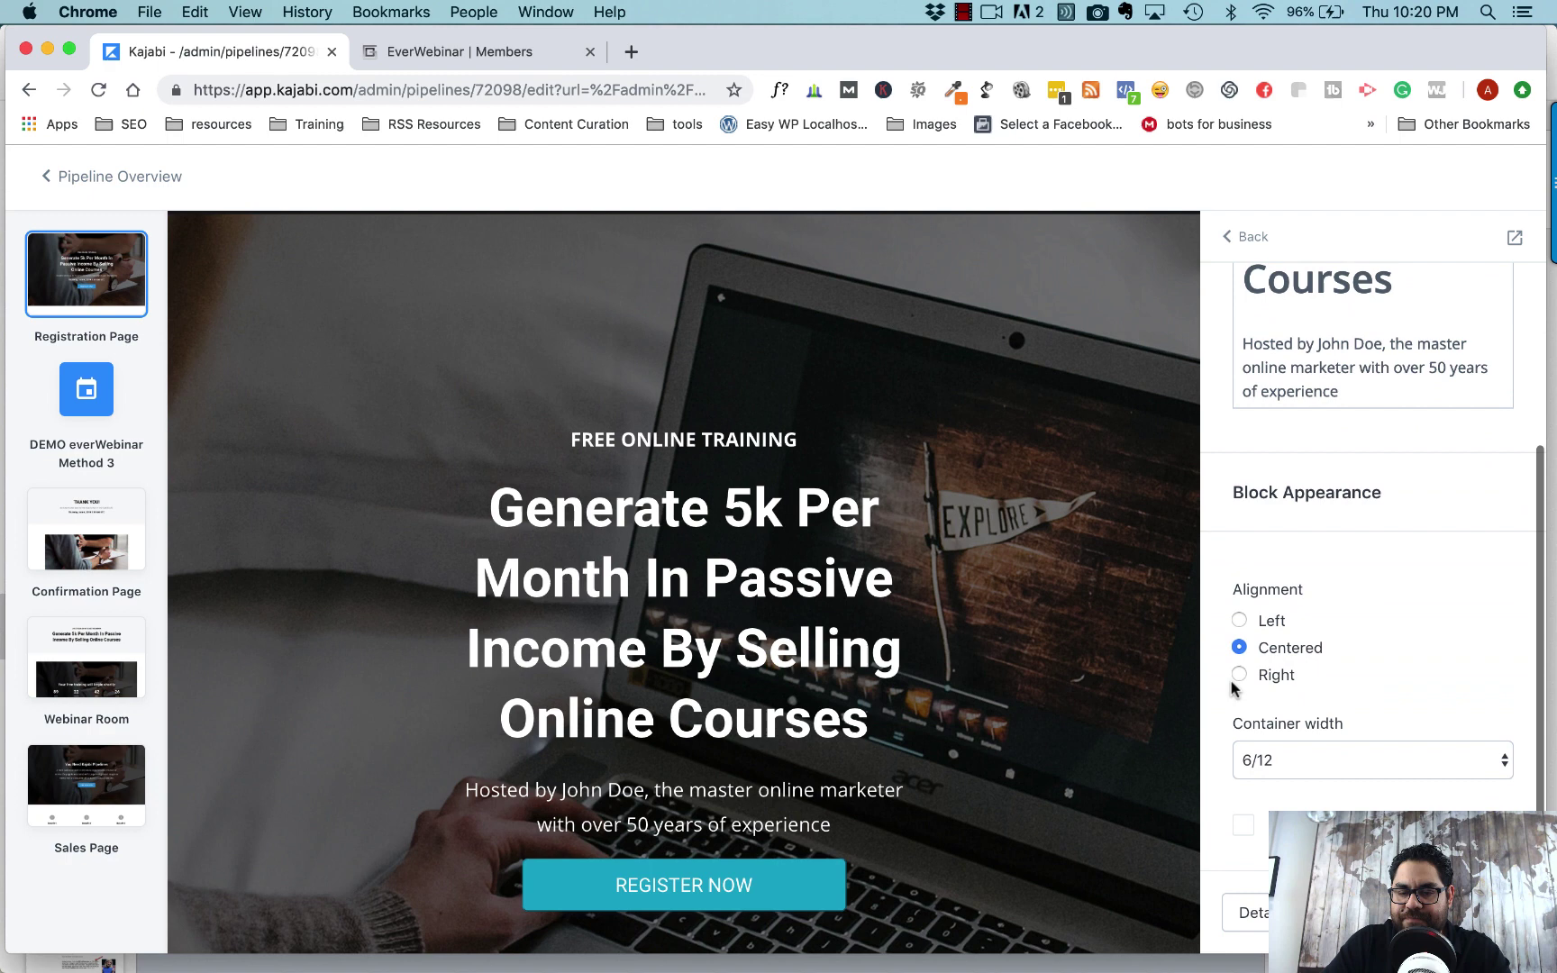
{"action": "scroll", "coordinate": [1234, 688], "scroll_direction": "down", "scroll_amount": 1}
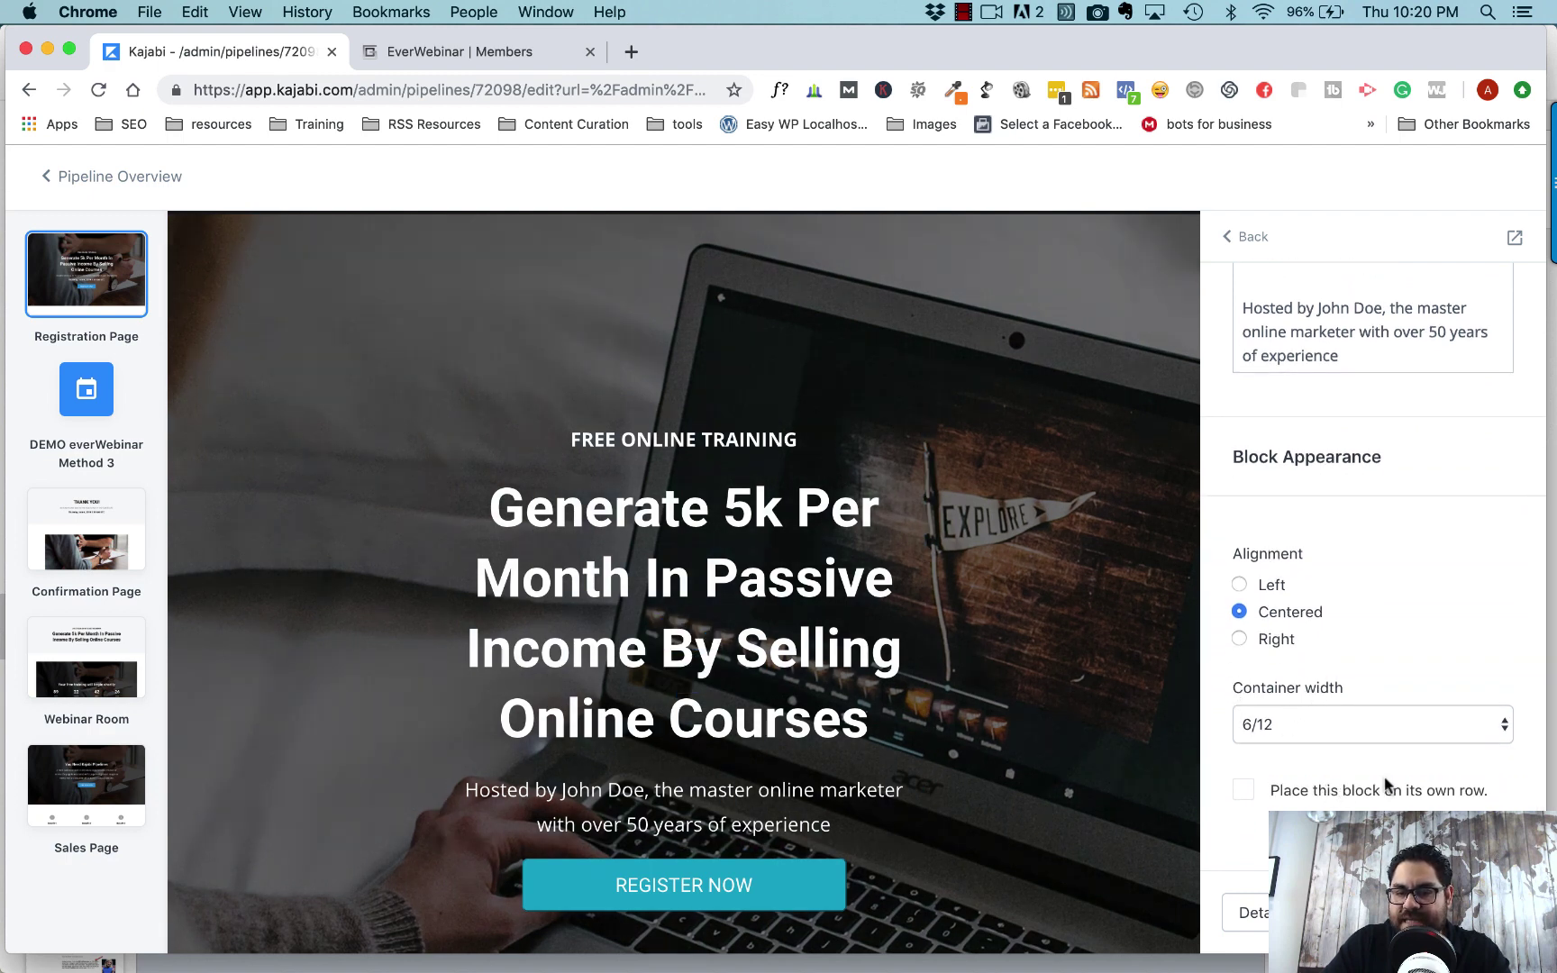
{"action": "left_click", "coordinate": [1502, 726]}
{"action": "left_click", "coordinate": [1351, 747]}
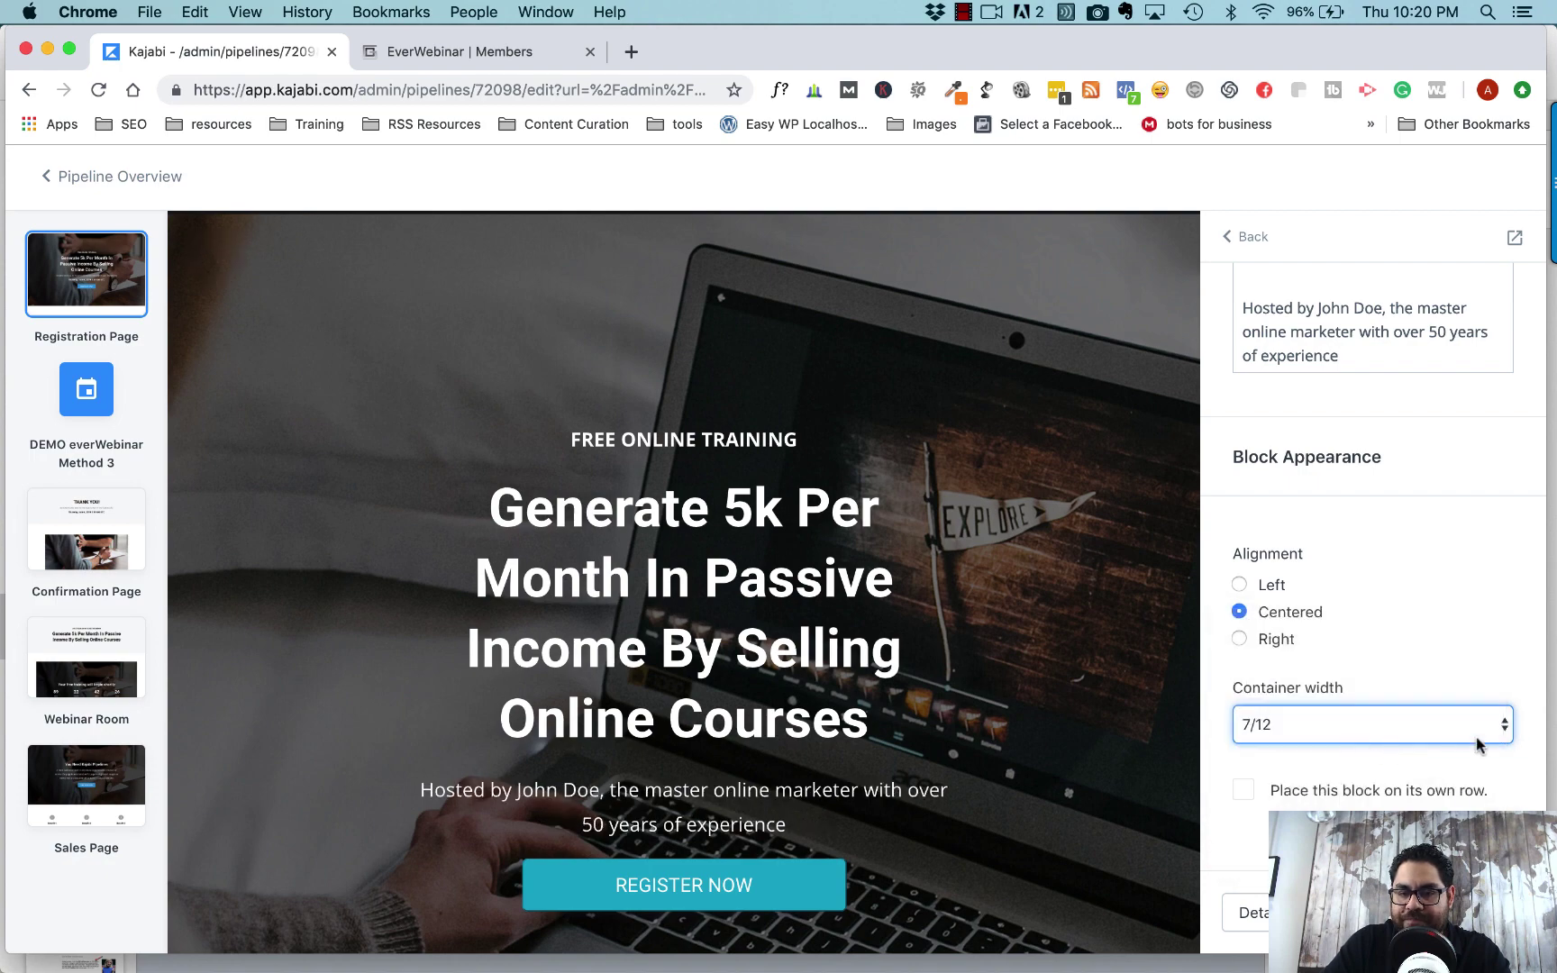
{"action": "left_click", "coordinate": [863, 652]}
{"action": "scroll", "coordinate": [1397, 733], "scroll_direction": "down", "scroll_amount": 5}
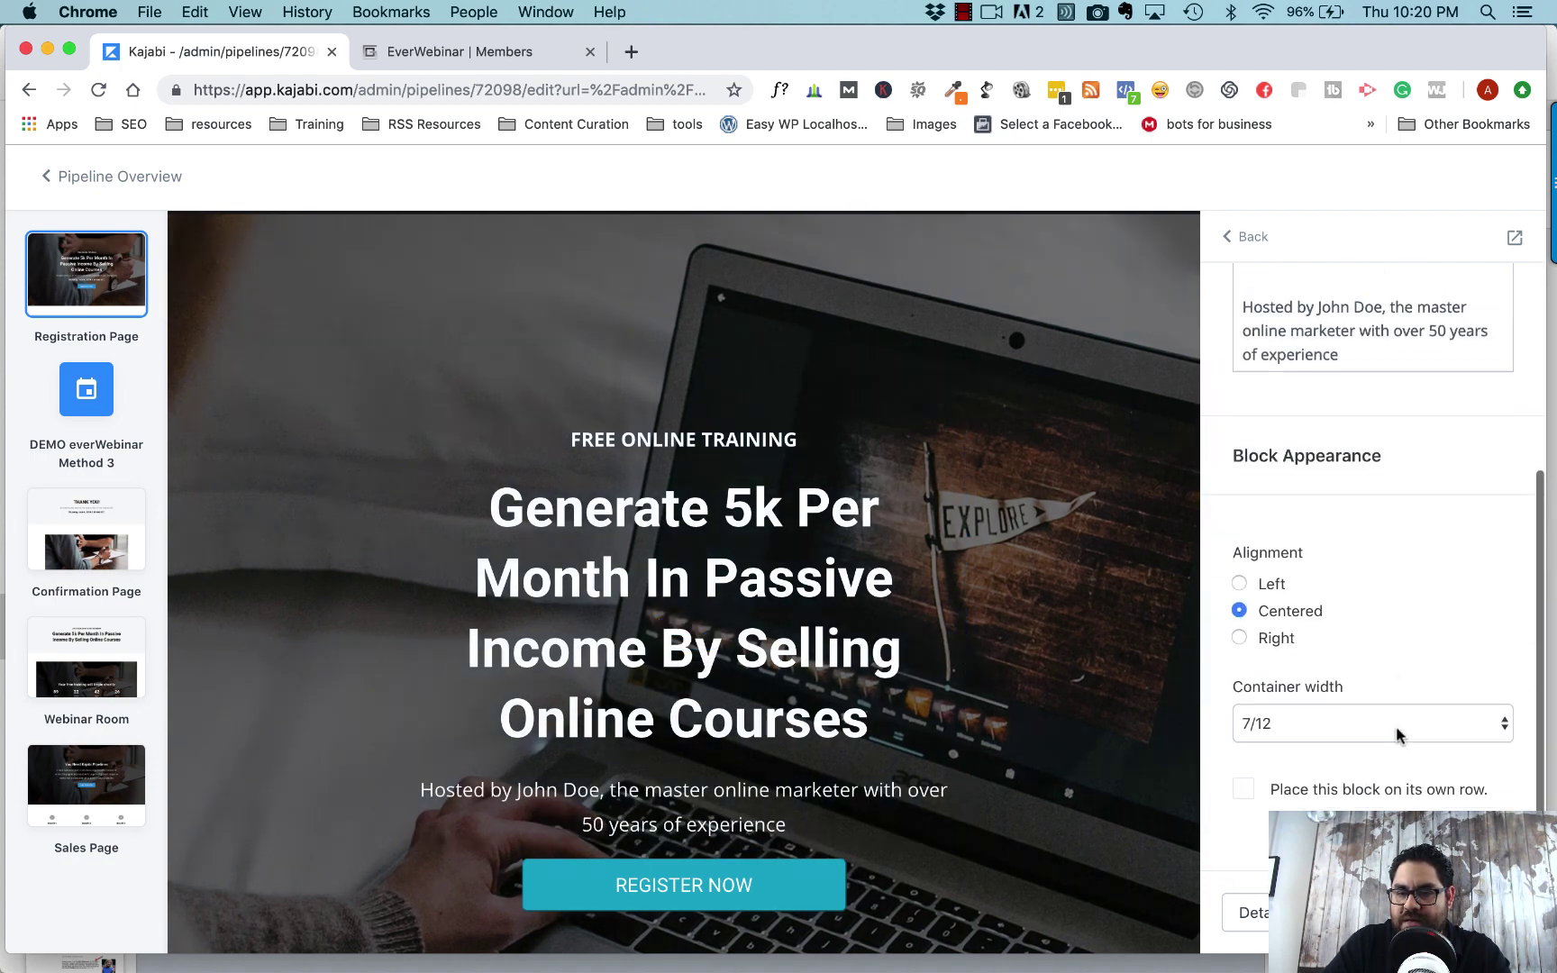
{"action": "left_click", "coordinate": [1502, 721]}
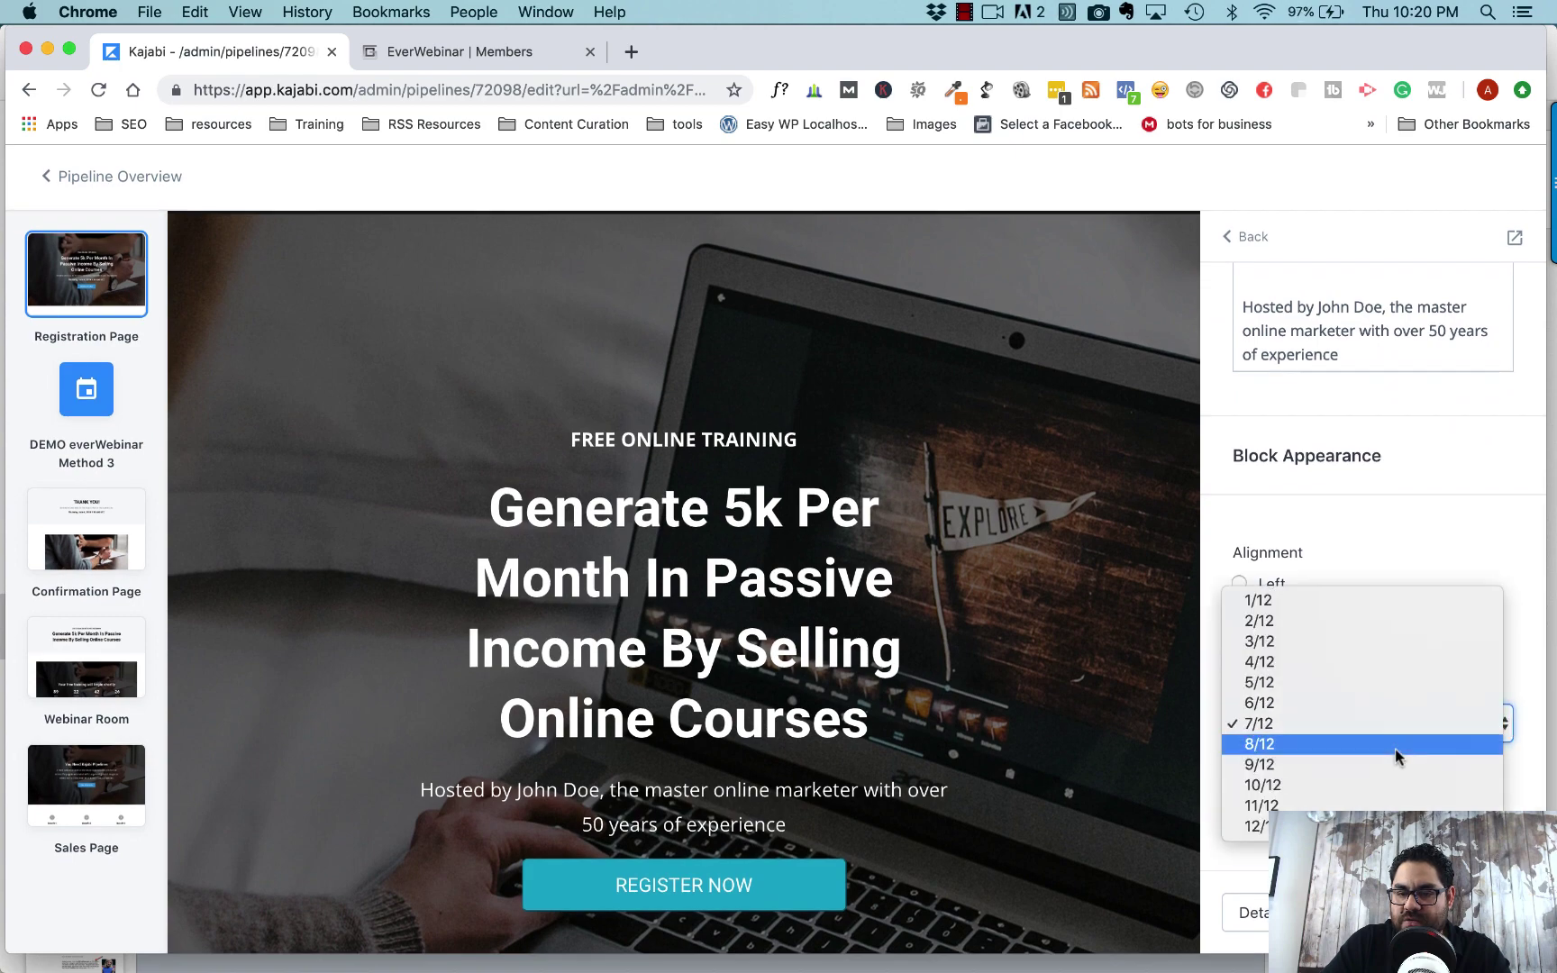
{"action": "left_click", "coordinate": [1395, 750]}
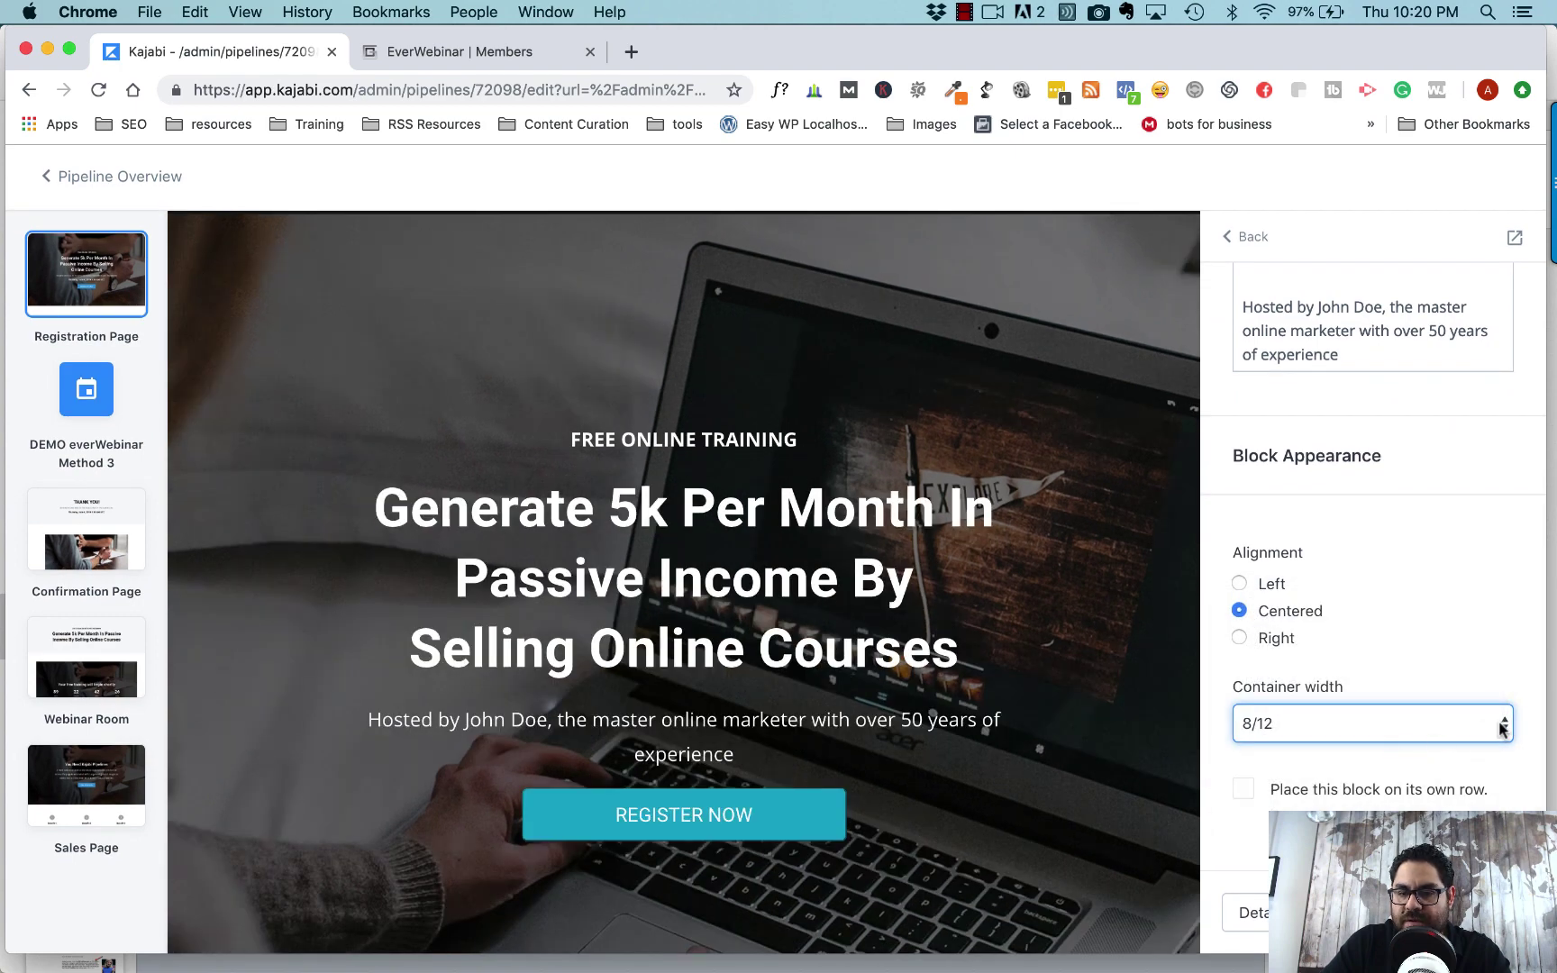
{"action": "left_click", "coordinate": [1502, 728]}
{"action": "left_click", "coordinate": [1471, 746]}
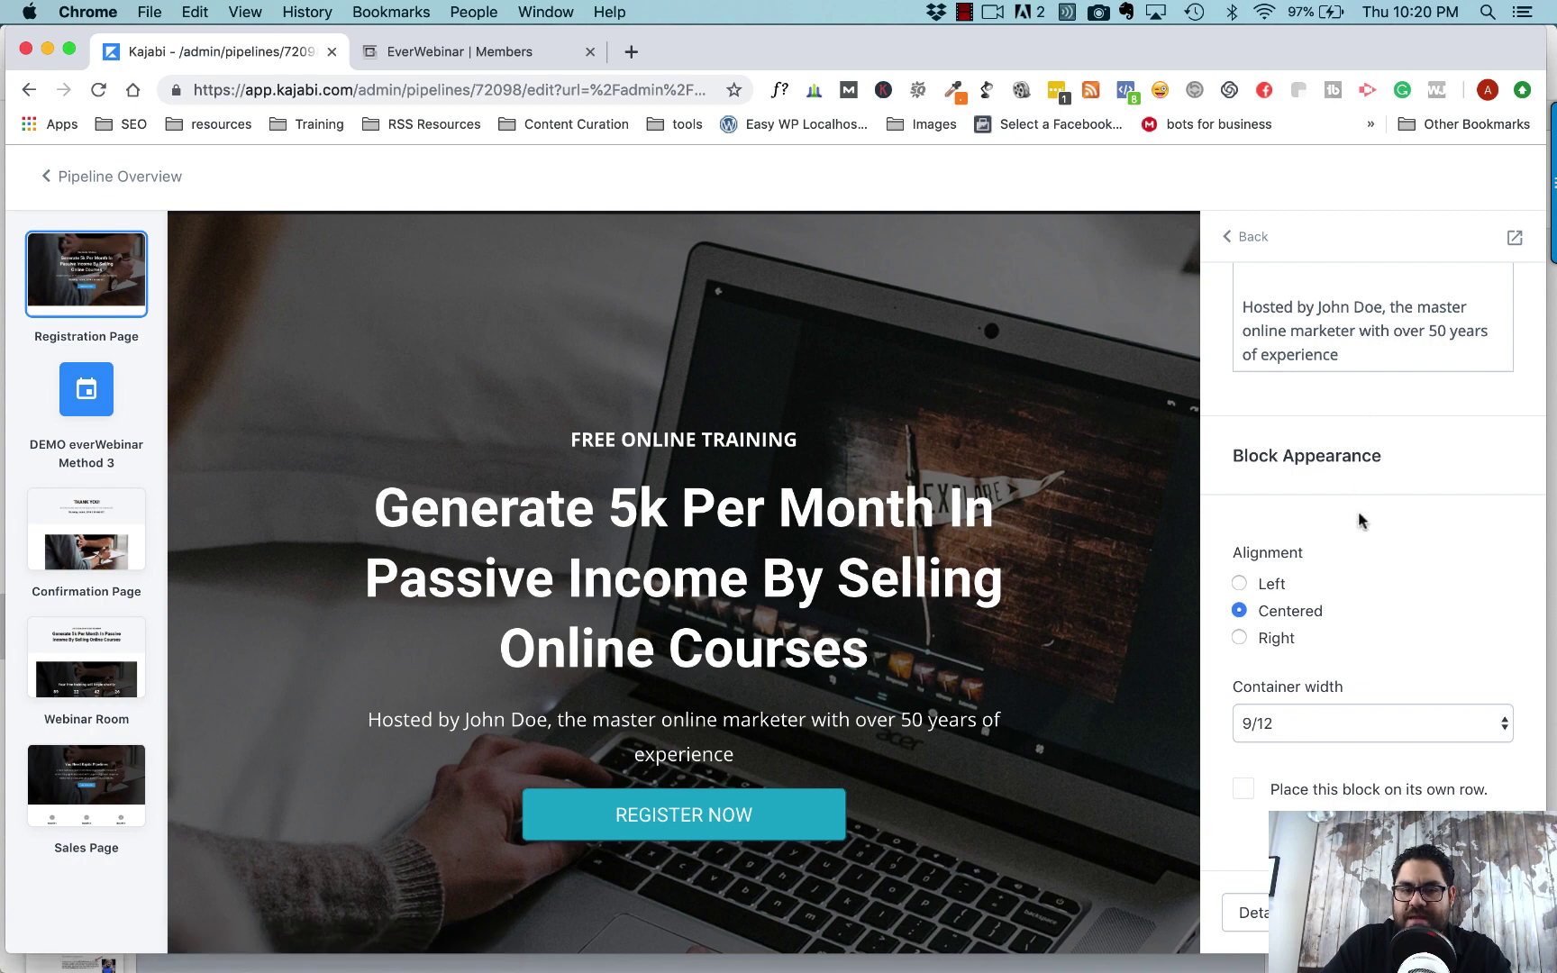
- Move the Custom Content section above the Event section on the registration page
{"action": "scroll", "coordinate": [1359, 521], "scroll_direction": "up", "scroll_amount": 5}
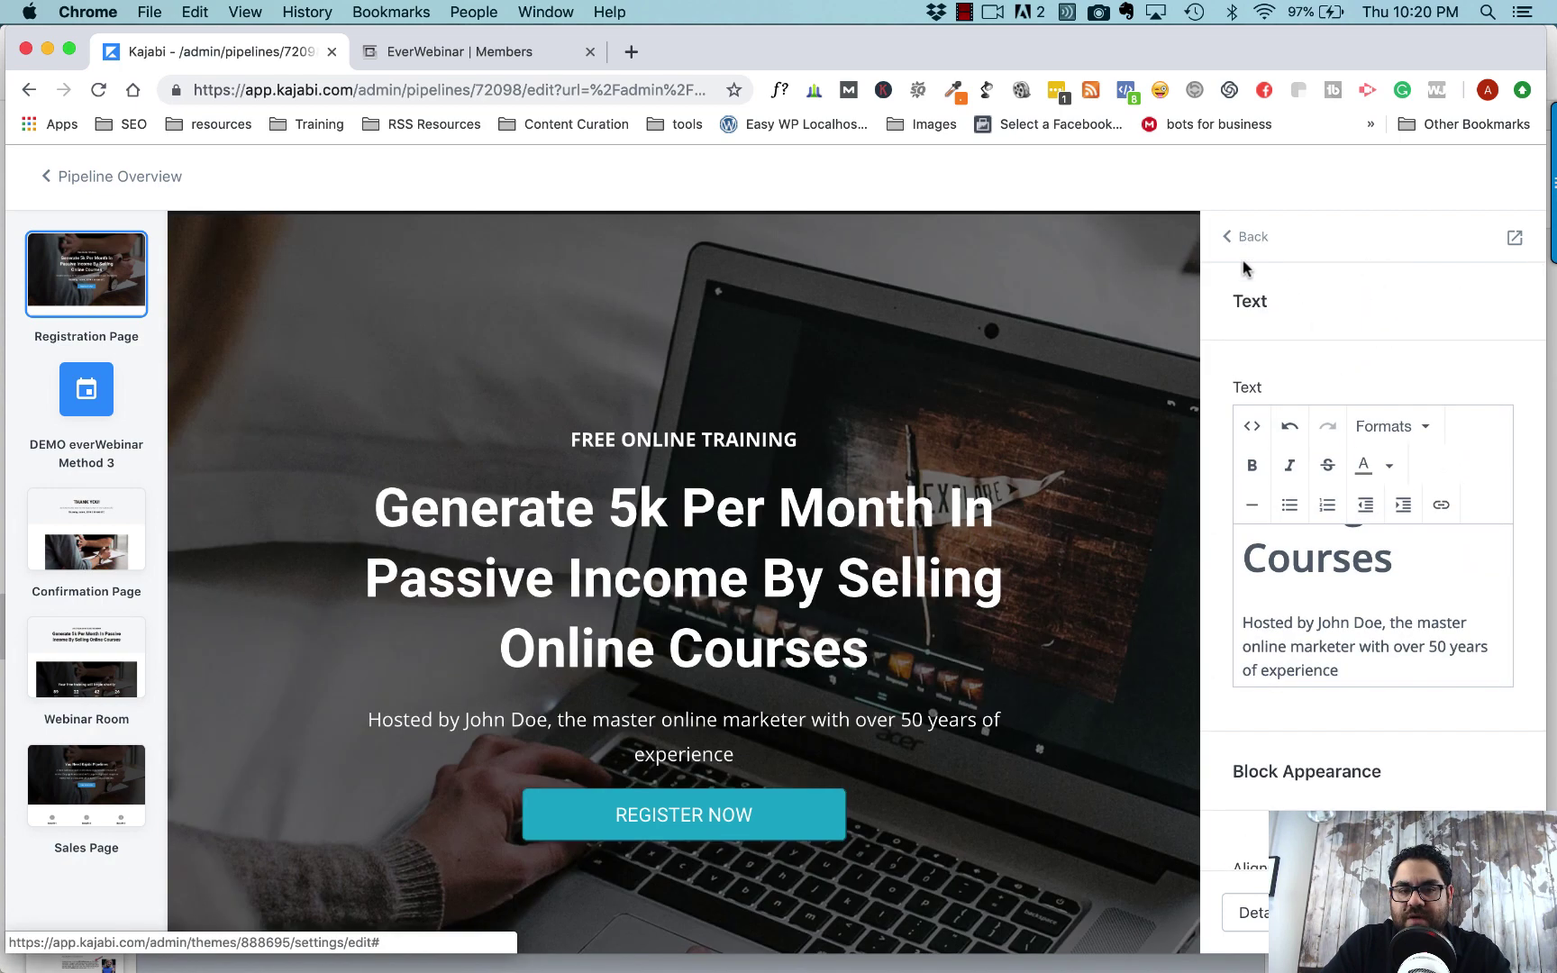
{"action": "left_click", "coordinate": [1249, 240]}
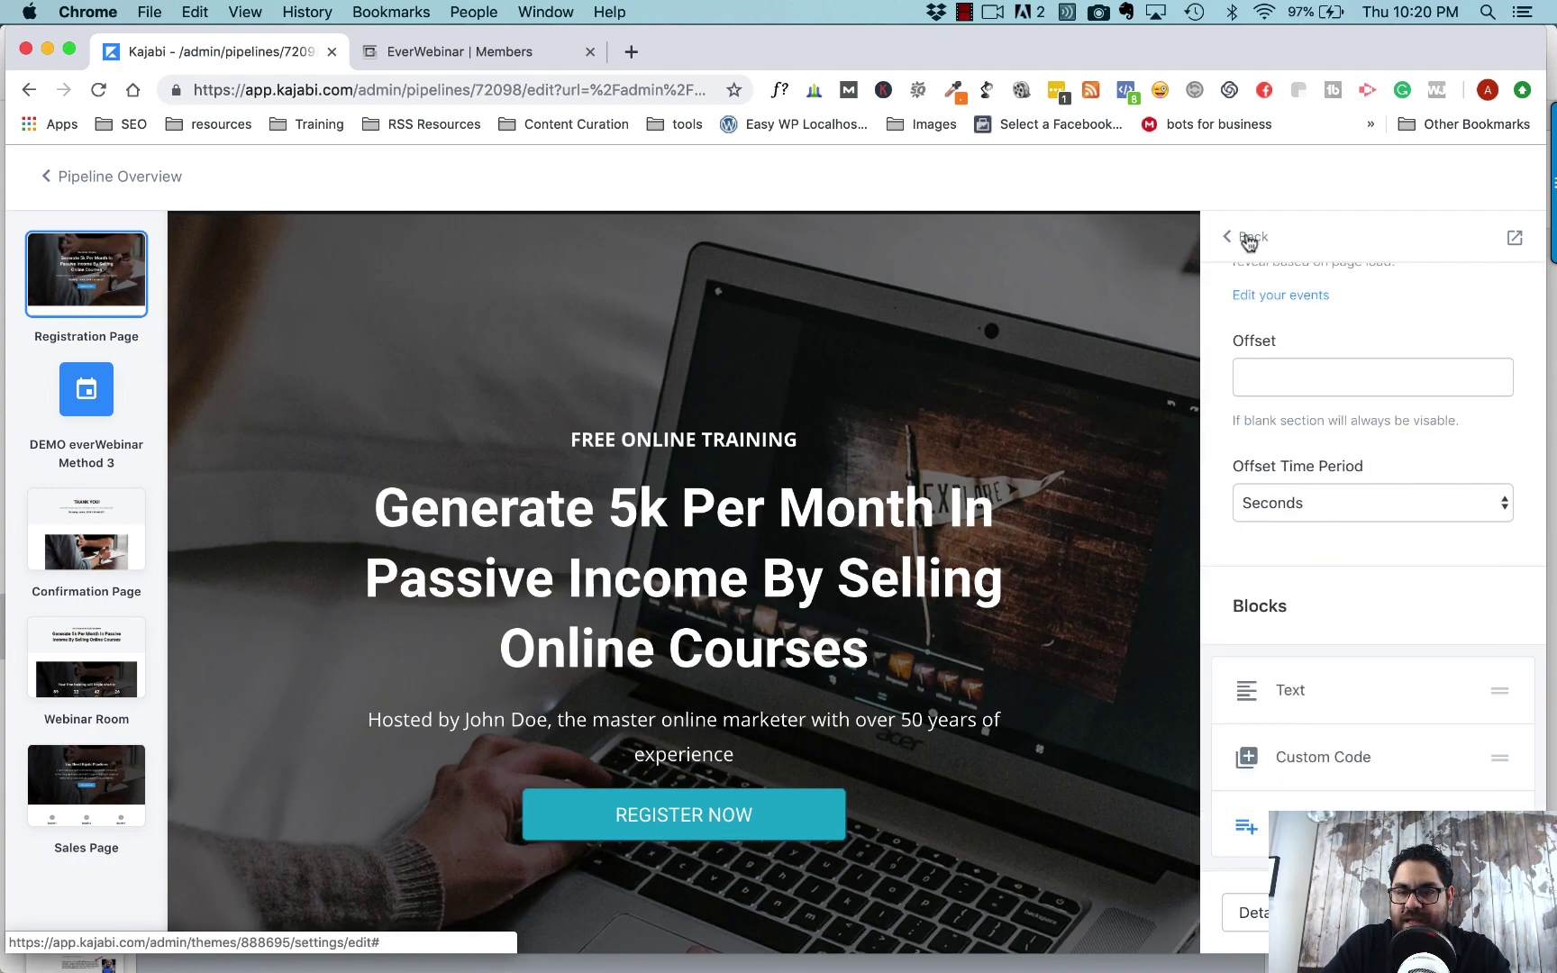
{"action": "left_click", "coordinate": [1249, 239]}
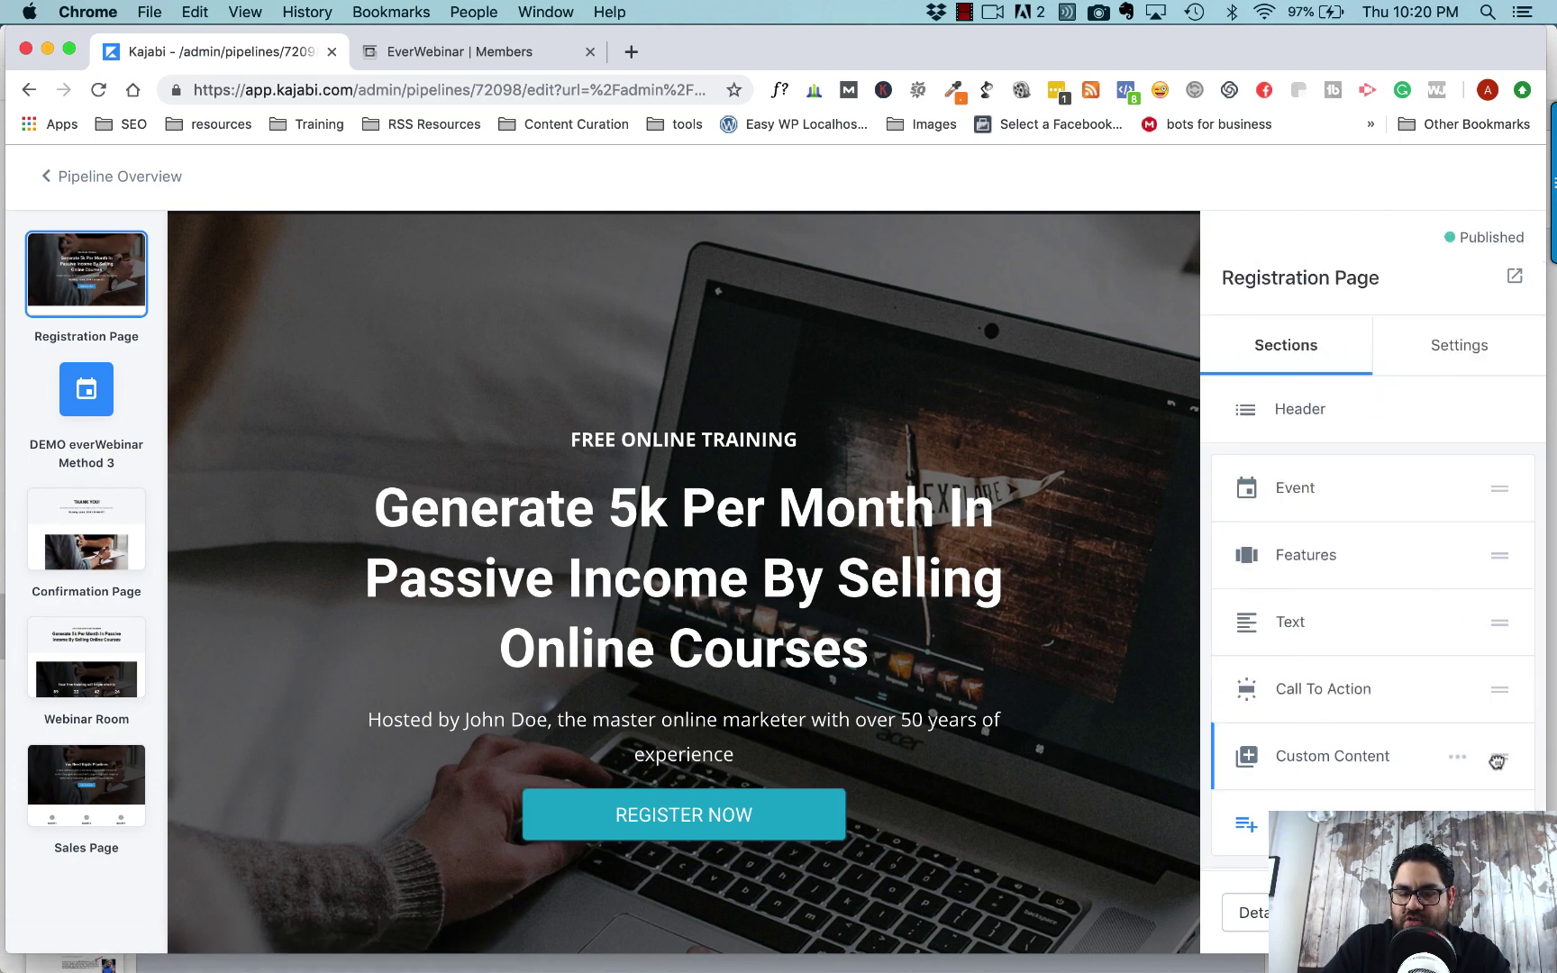
{"action": "left_click_drag", "start_coordinate": [1497, 762], "coordinate": [1488, 511]}
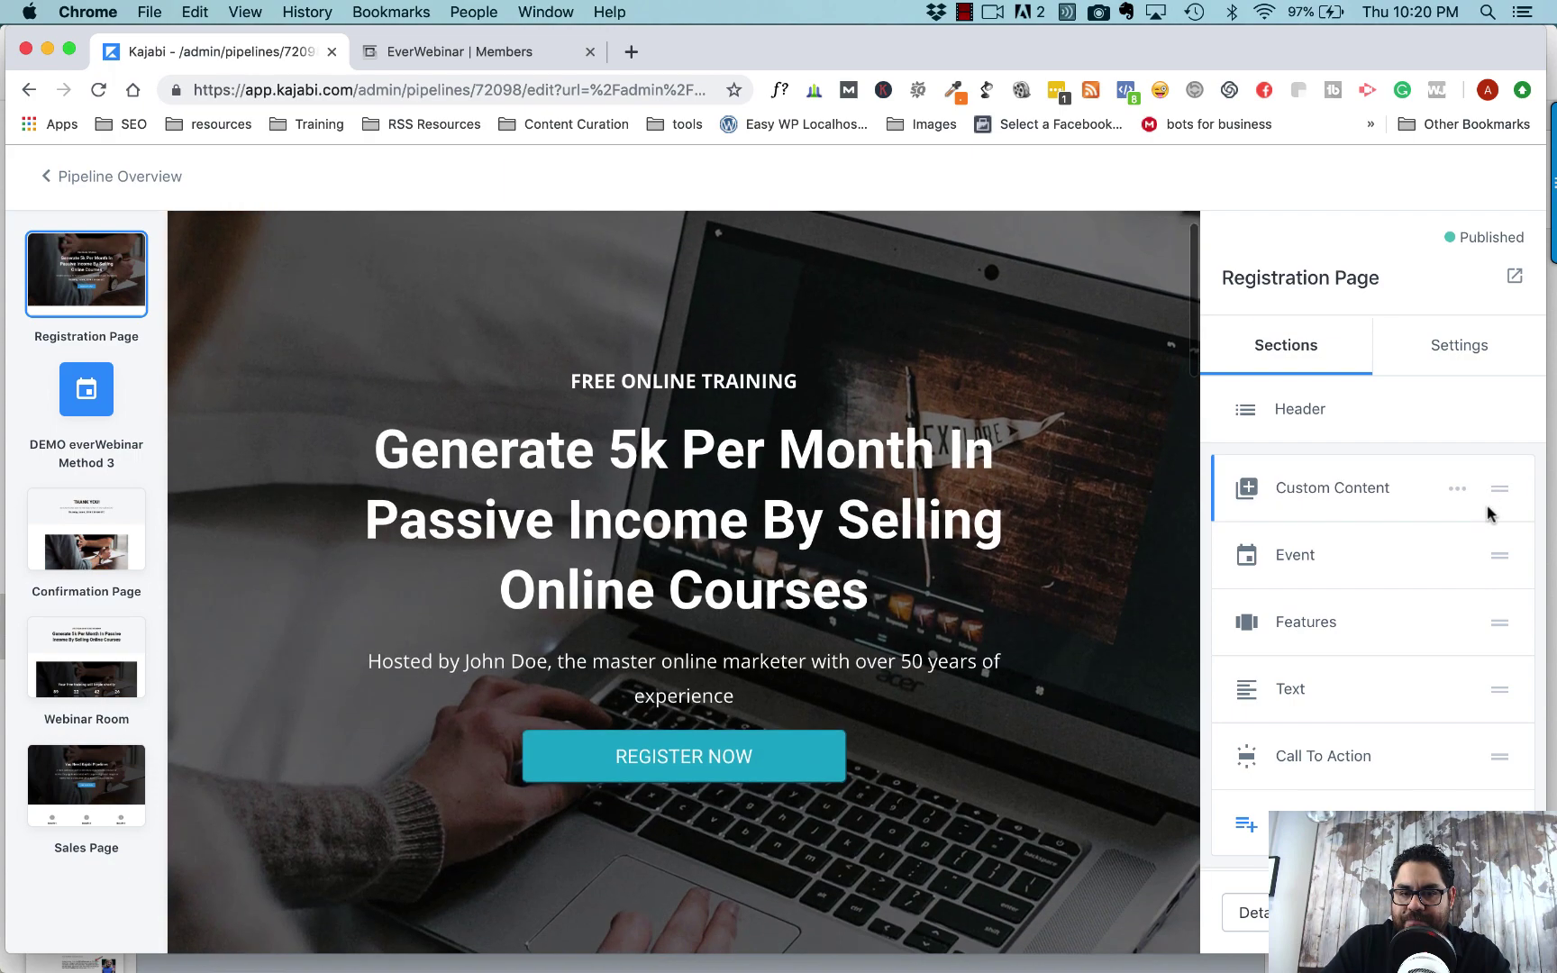
- Hide the original Event section so the custom headline leads the page
{"action": "scroll", "coordinate": [1082, 661], "scroll_direction": "down", "scroll_amount": 4}
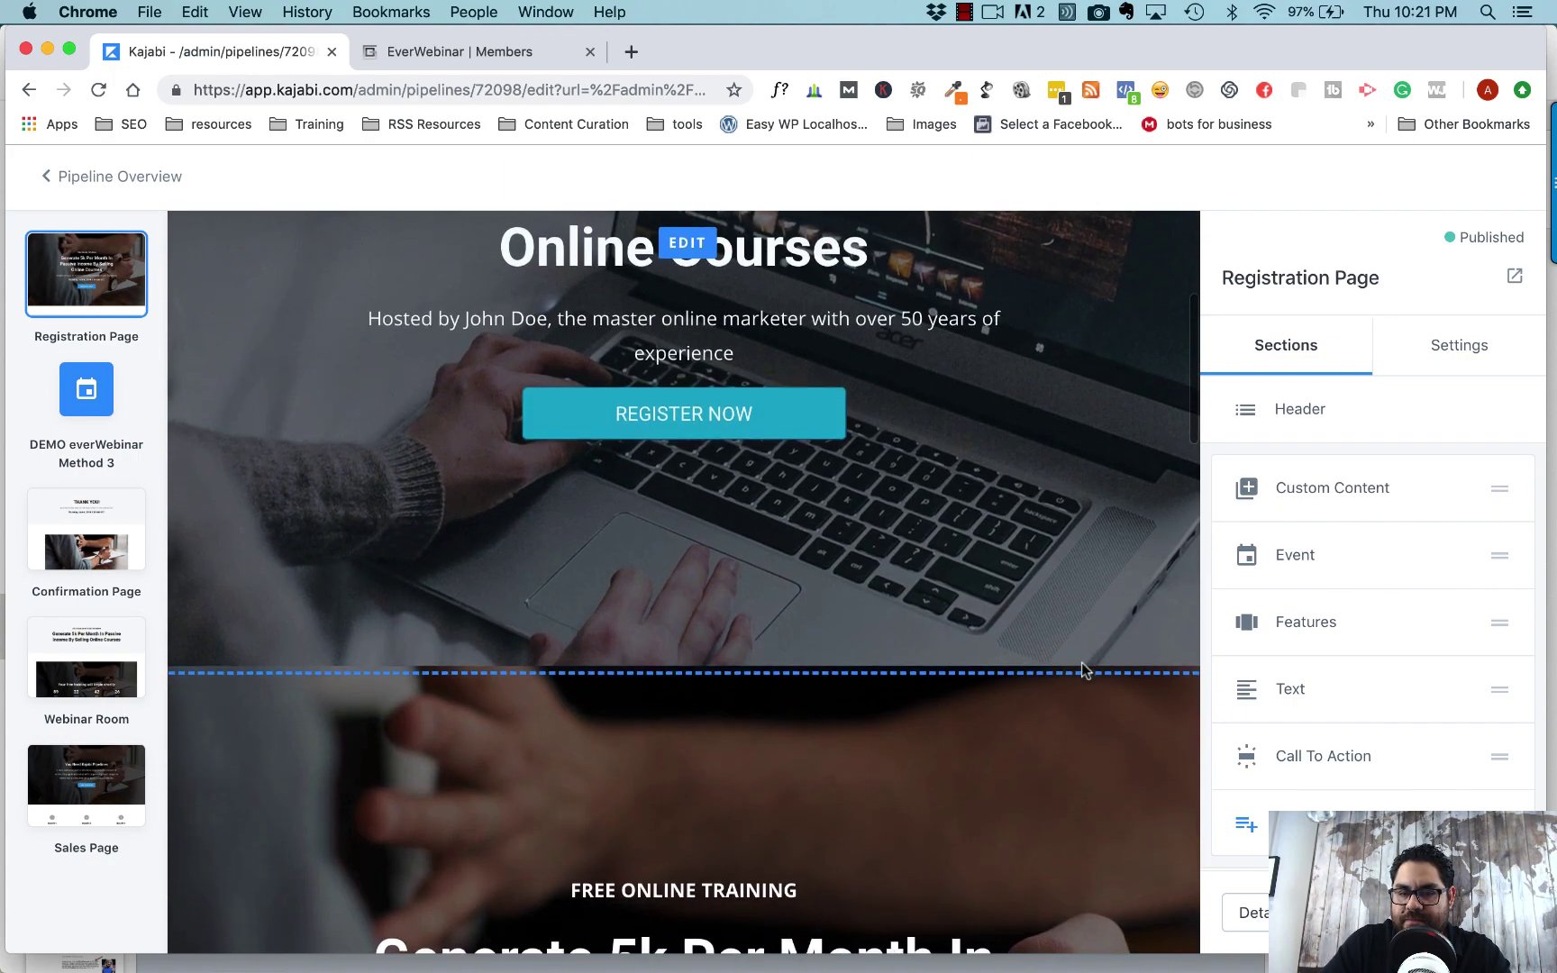
{"action": "scroll", "coordinate": [1082, 661], "scroll_direction": "down", "scroll_amount": 3}
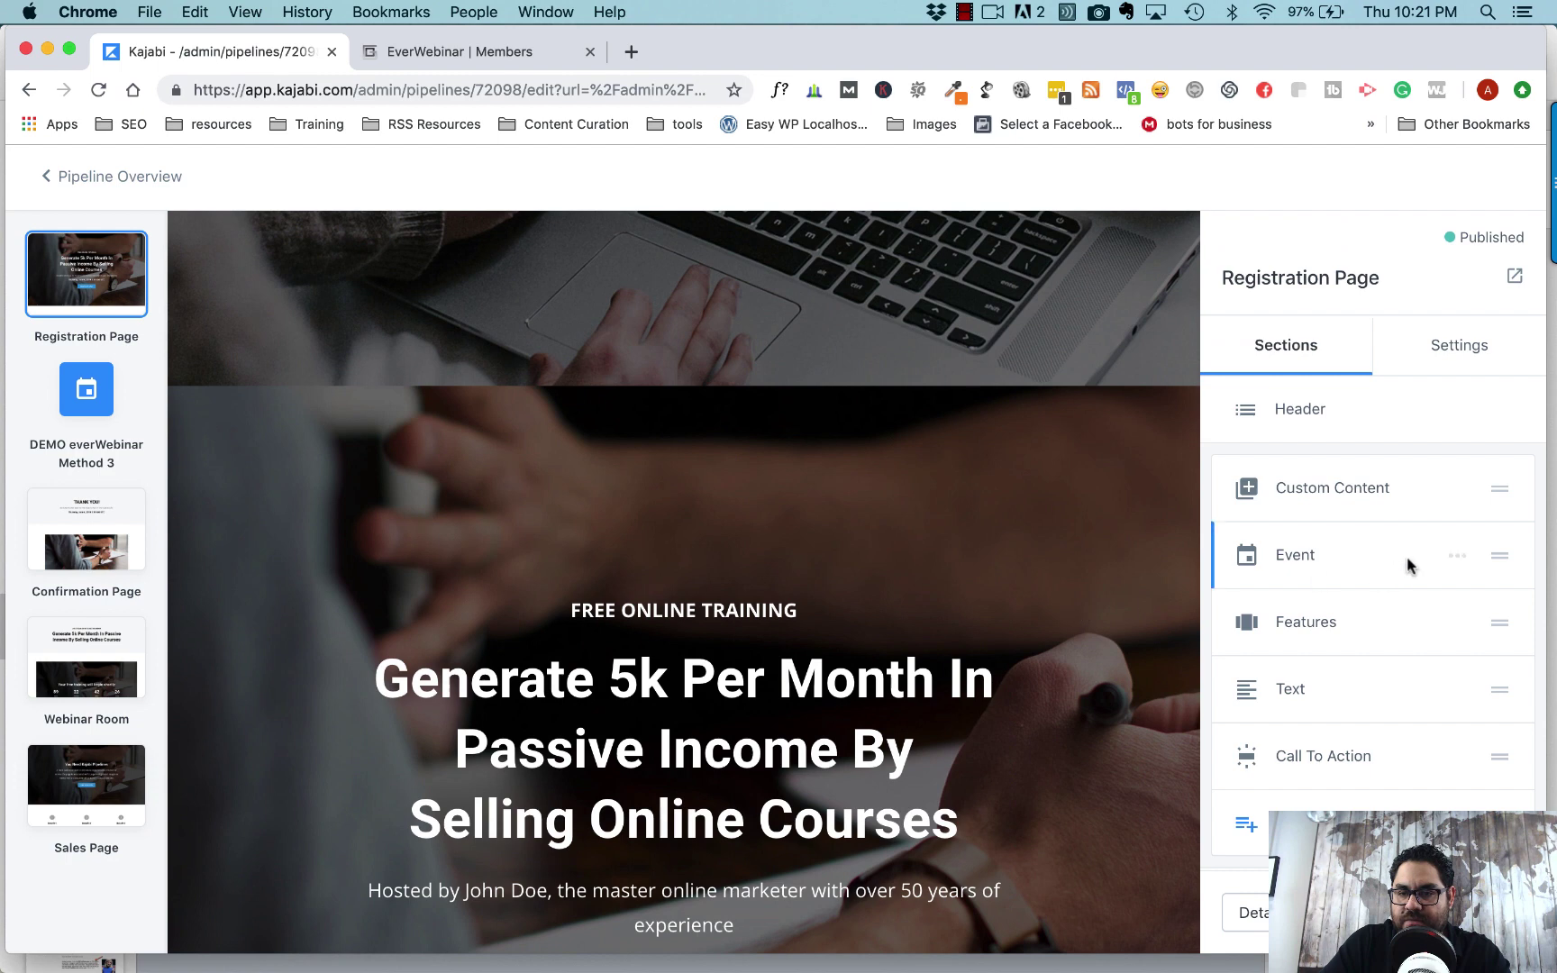
{"action": "left_click", "coordinate": [1457, 556]}
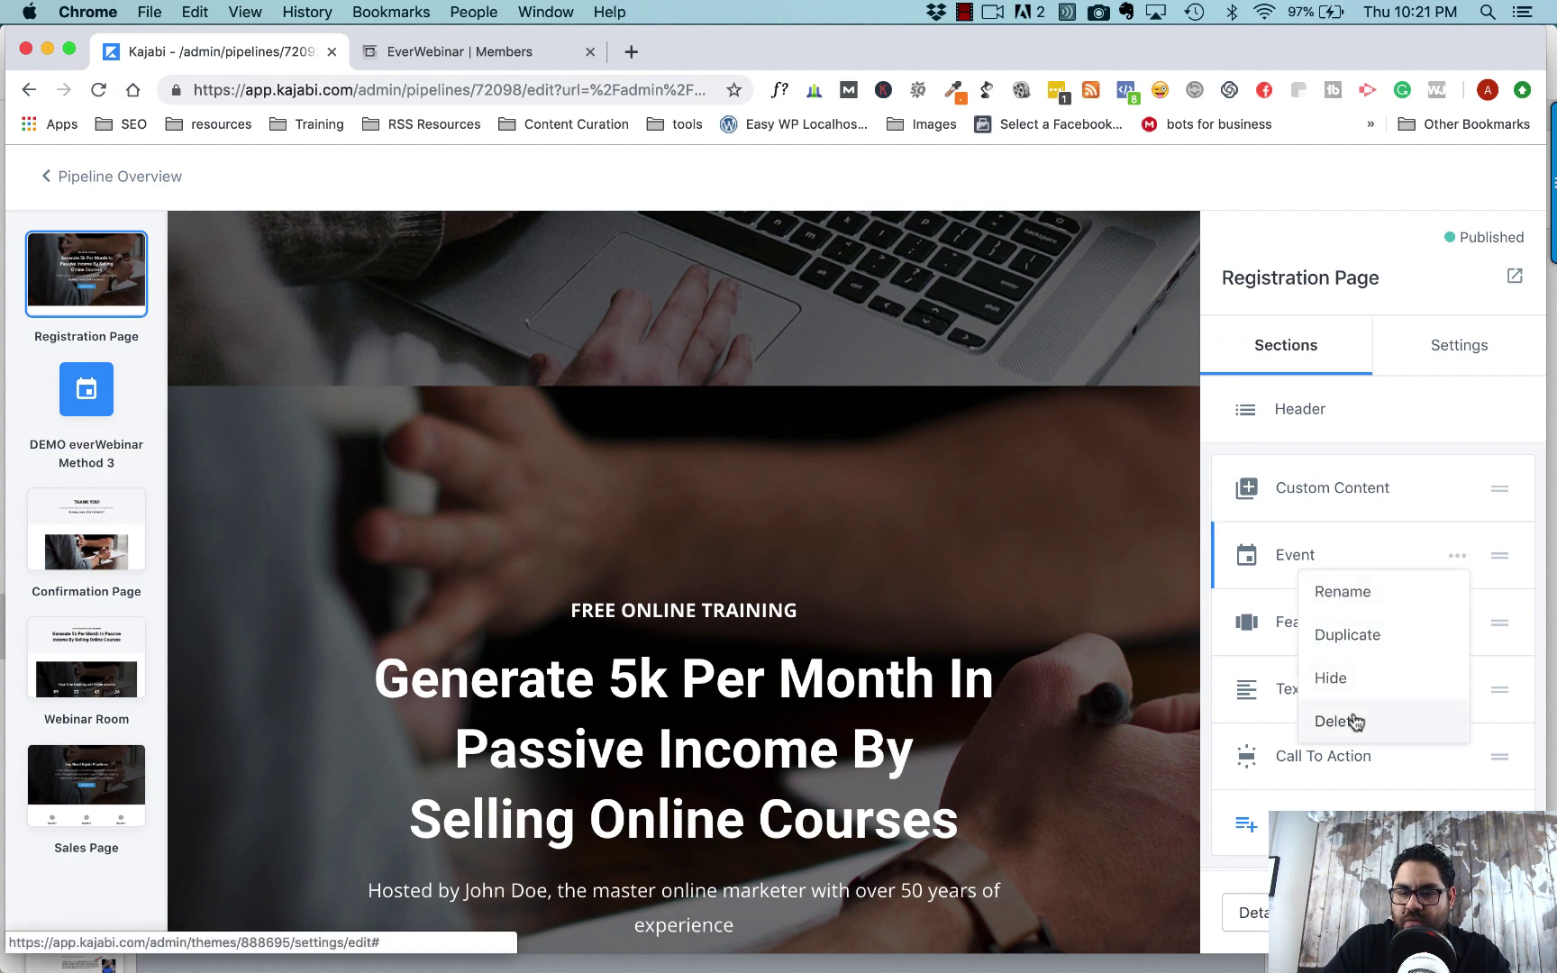
{"action": "left_click", "coordinate": [1342, 677]}
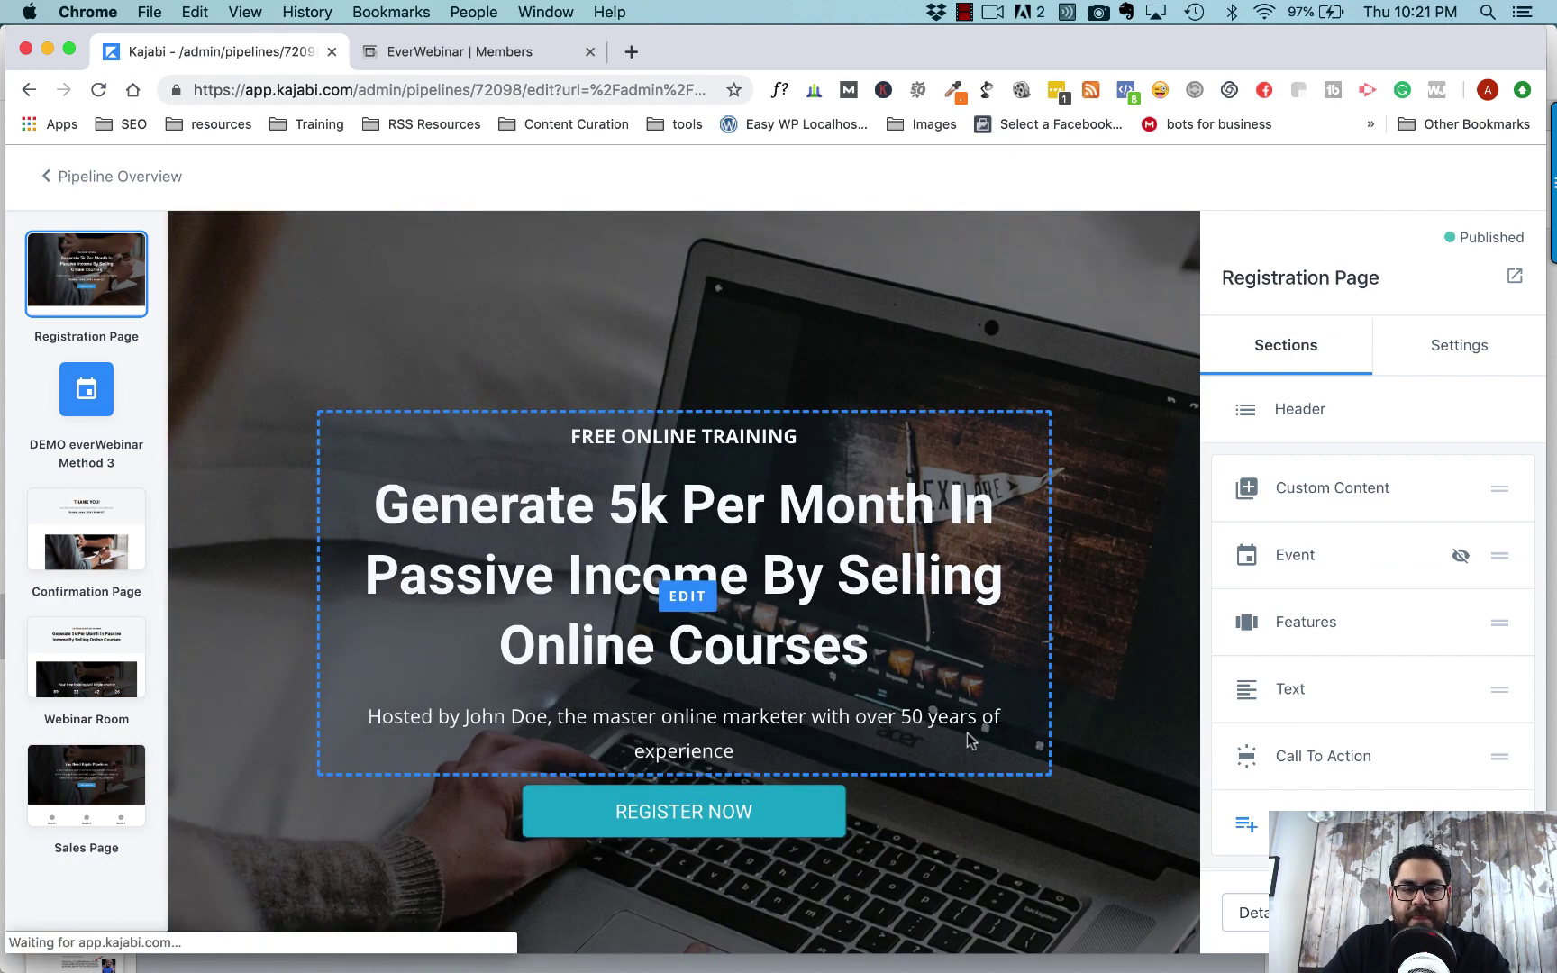
{"action": "scroll", "coordinate": [968, 741], "scroll_direction": "down", "scroll_amount": 1}
{"action": "scroll", "coordinate": [968, 740], "scroll_direction": "down", "scroll_amount": 2}
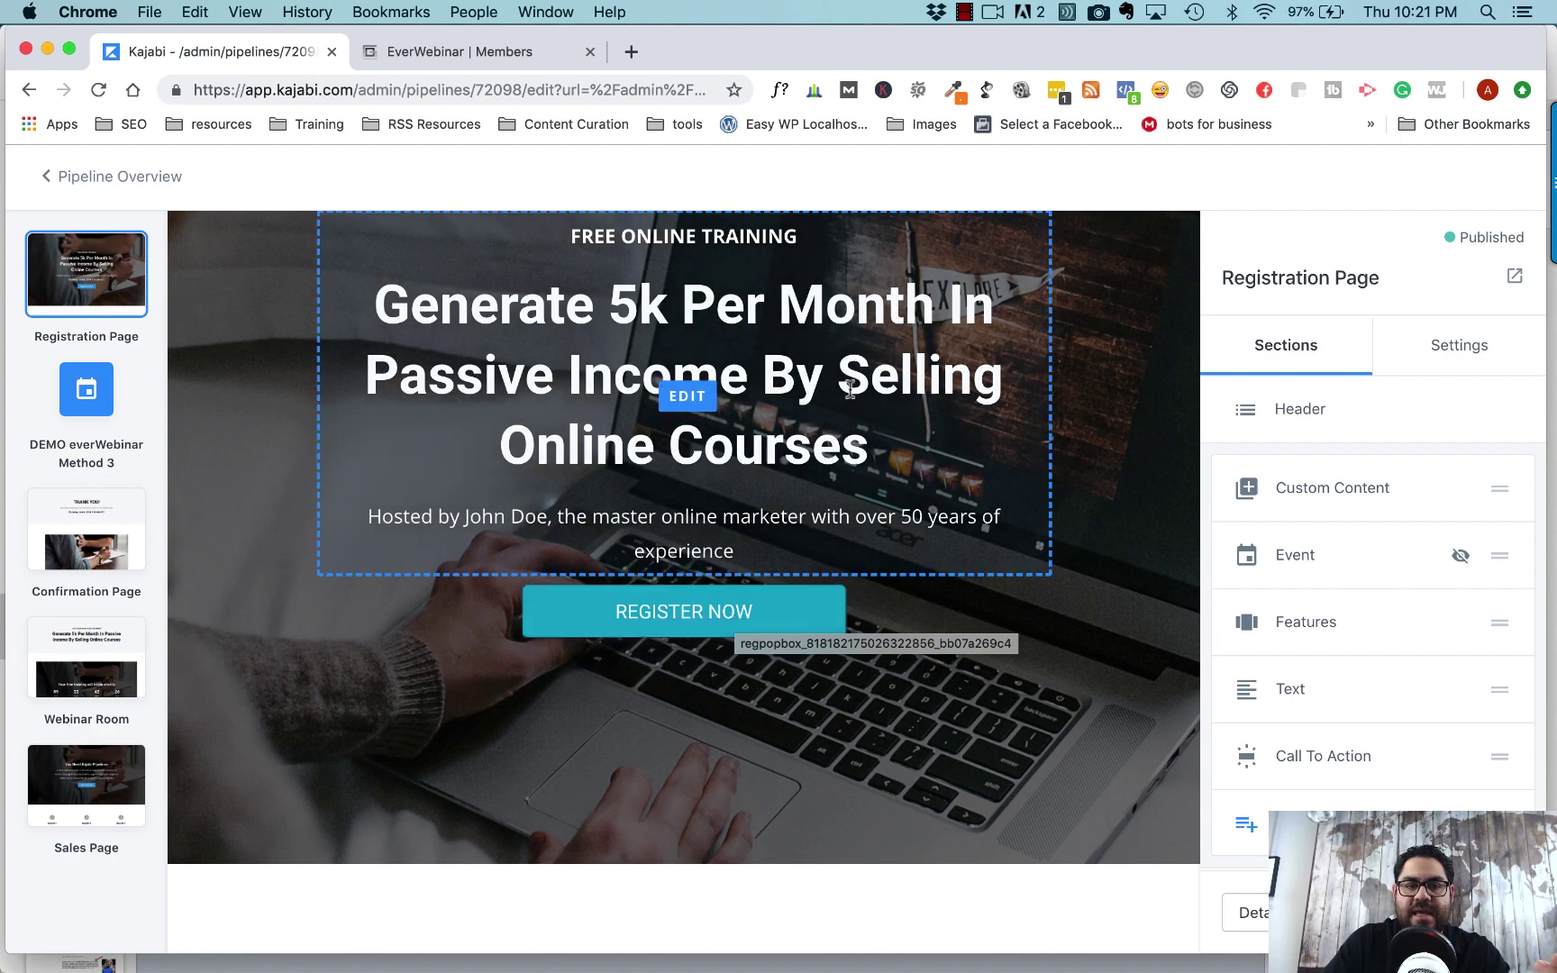
- Preview the live registration page and confirm REGISTER NOW opens the webinar signup popup
{"action": "left_click", "coordinate": [1514, 276]}
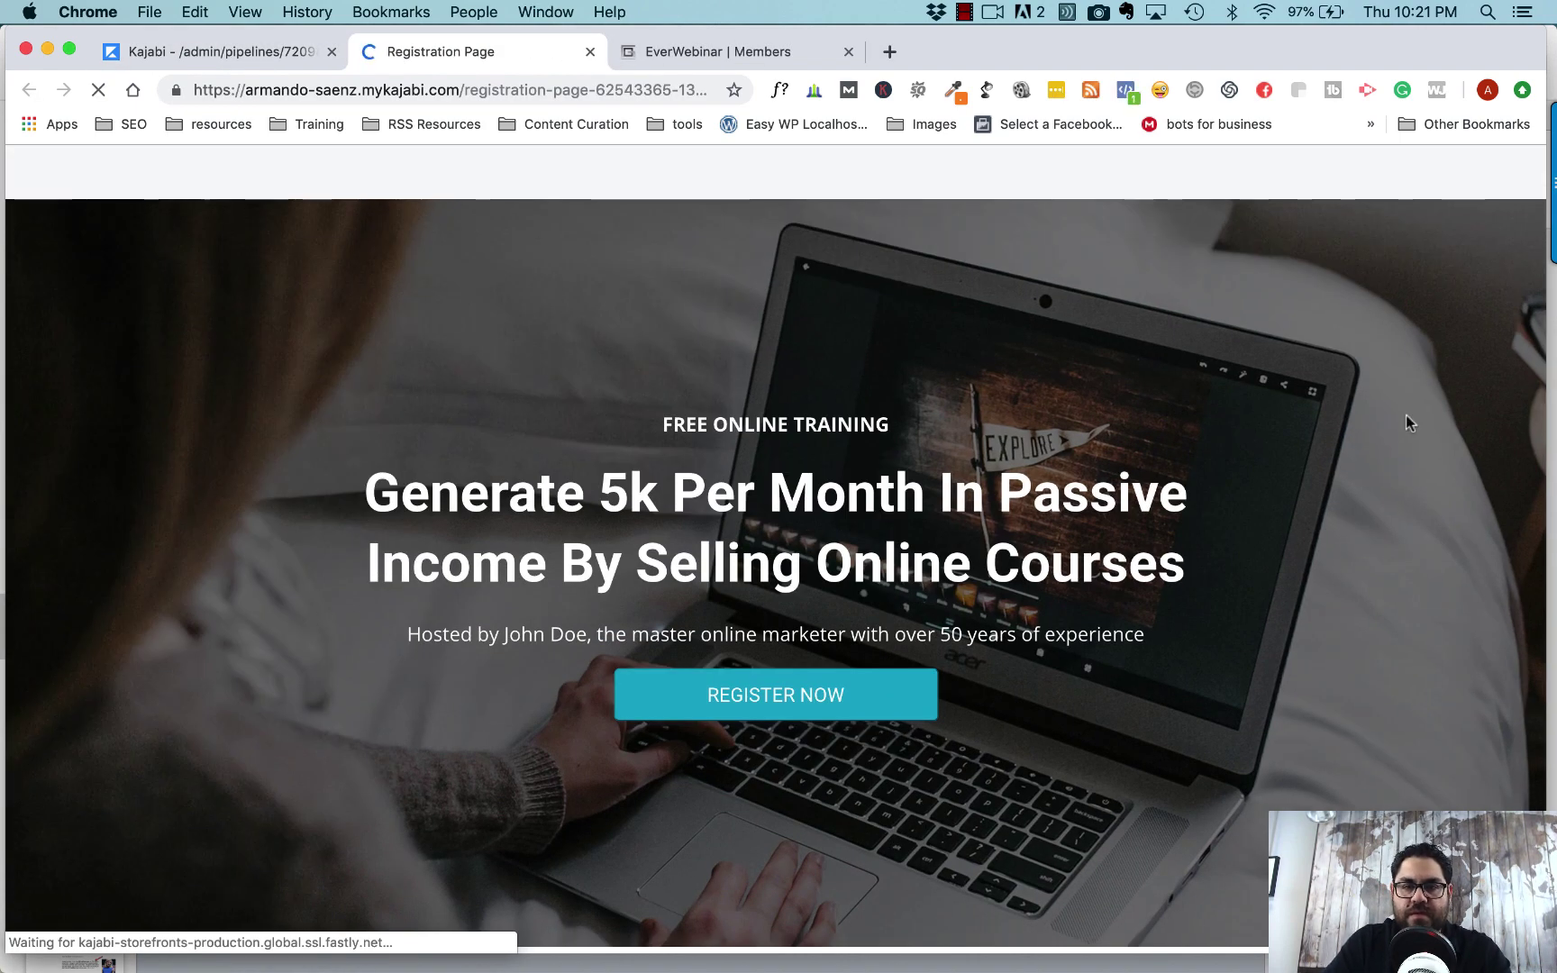
{"action": "scroll", "coordinate": [1407, 414], "scroll_direction": "down", "scroll_amount": 10}
{"action": "scroll", "coordinate": [1407, 415], "scroll_direction": "down", "scroll_amount": 5}
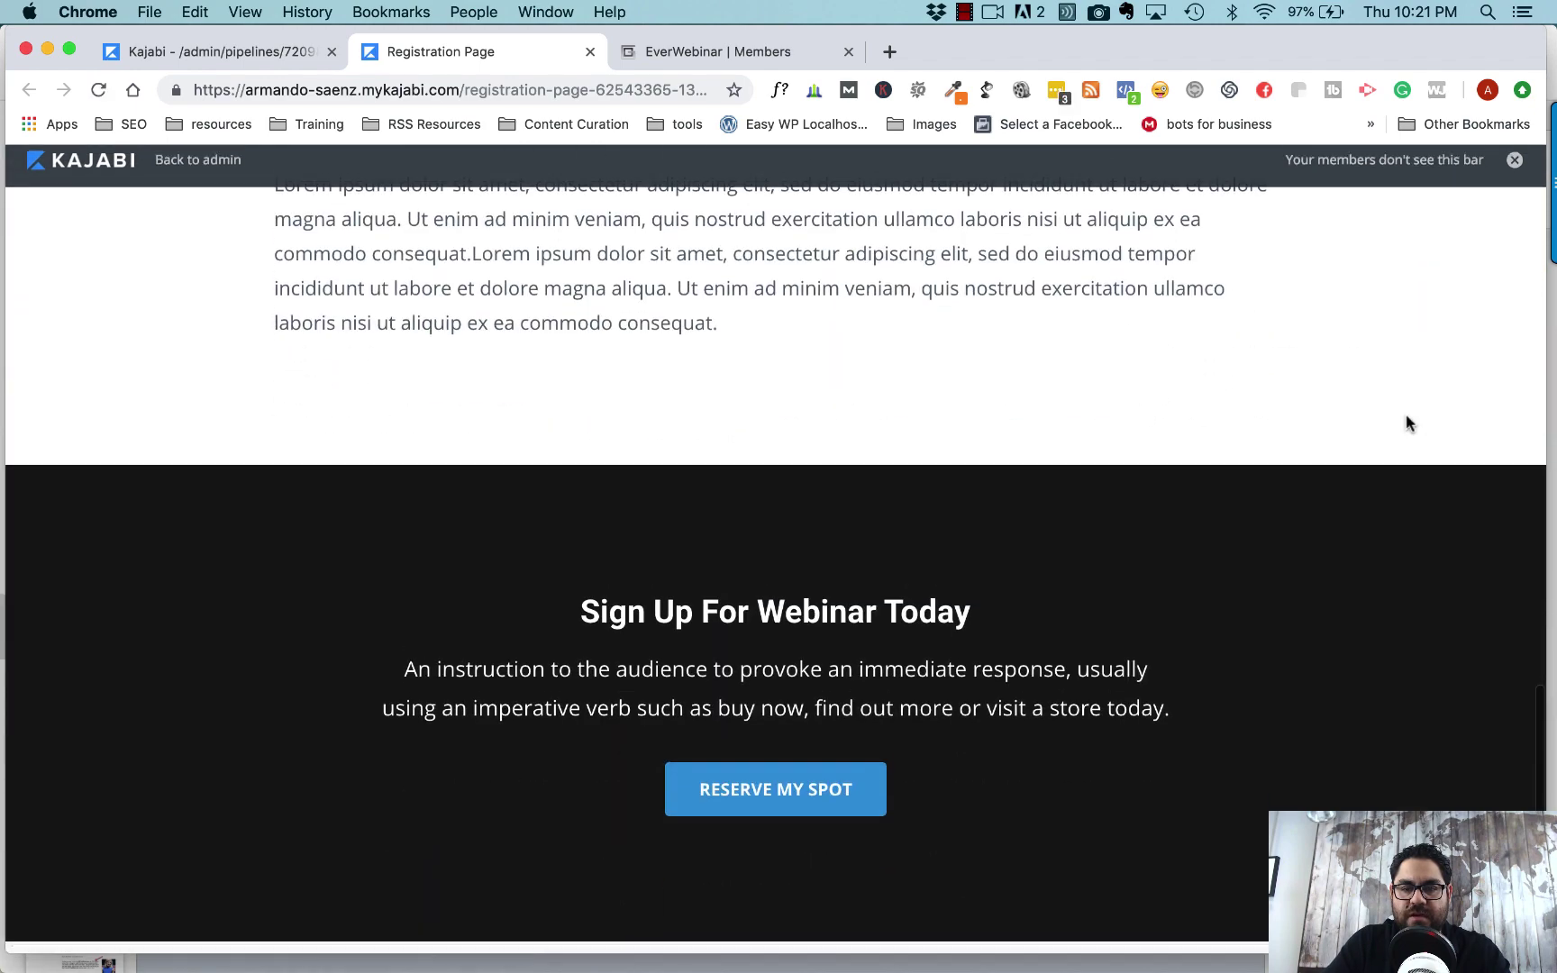
{"action": "scroll", "coordinate": [1406, 415], "scroll_direction": "up", "scroll_amount": 15}
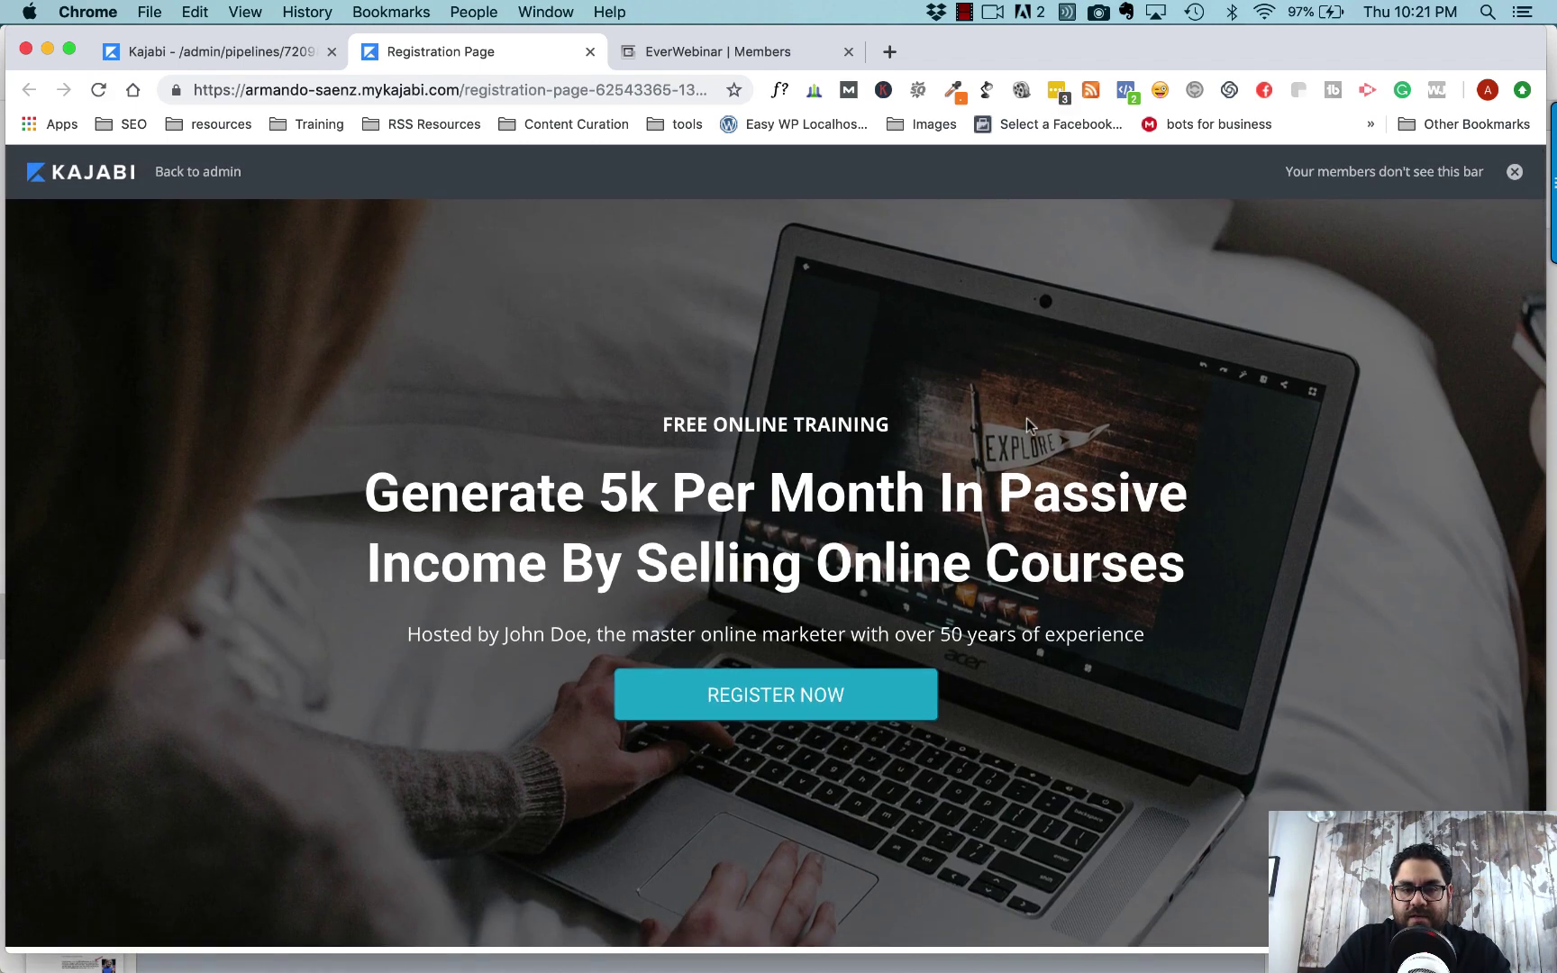
{"action": "left_click", "coordinate": [784, 709]}
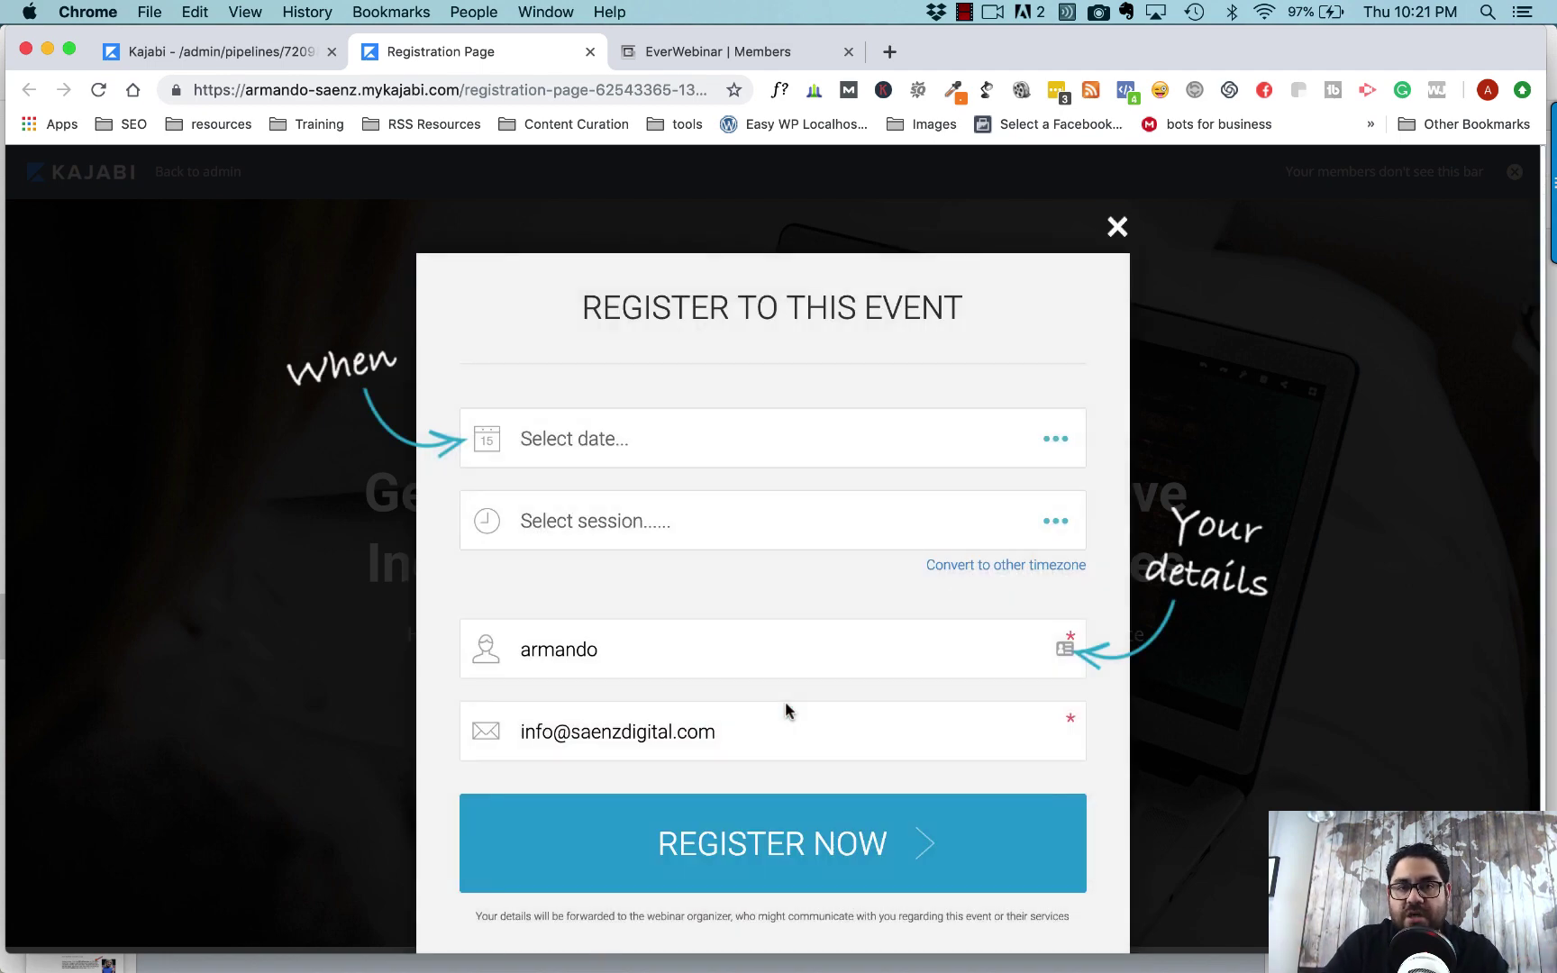
{"action": "left_click", "coordinate": [1117, 227]}
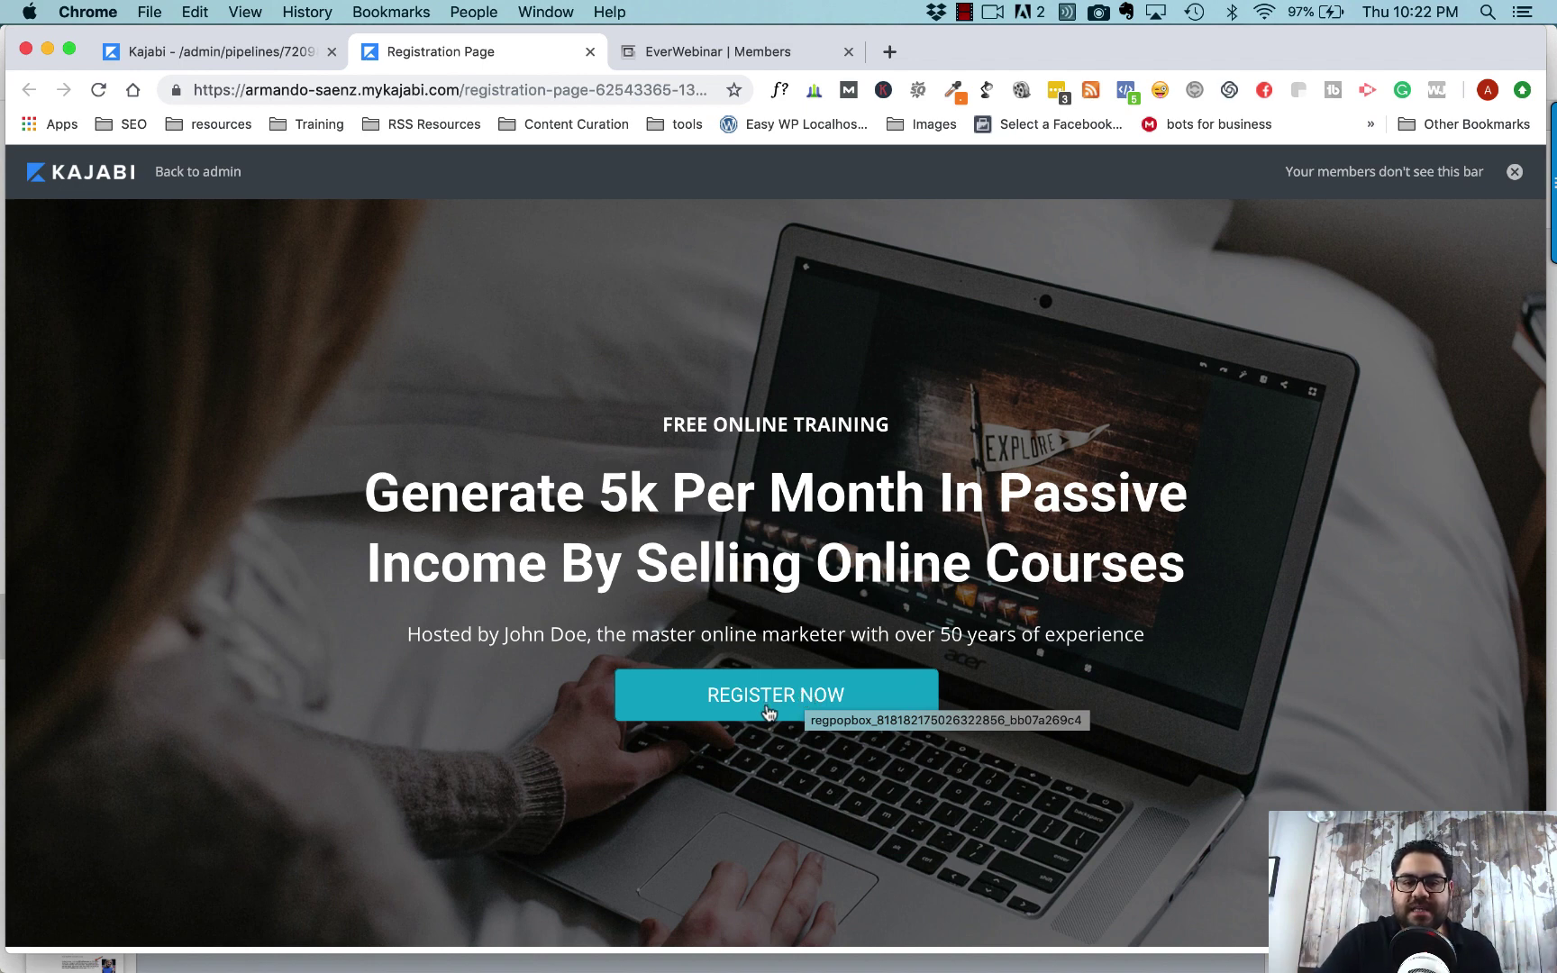
{"action": "left_click", "coordinate": [261, 54]}
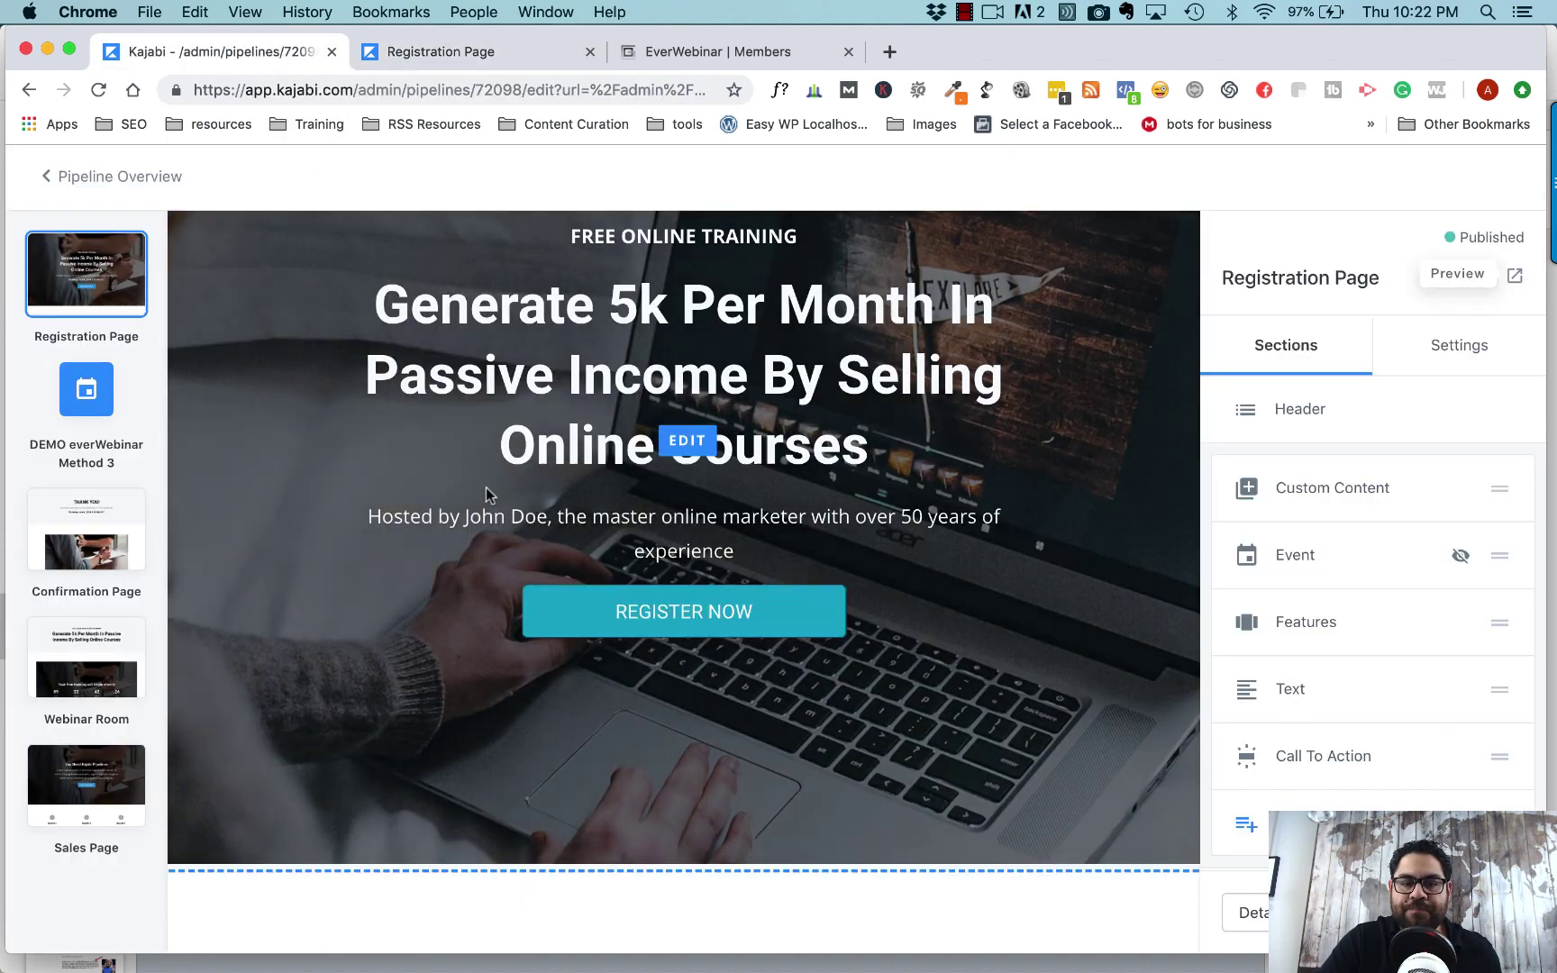
- Open the Confirmation Page announcing the Wednesday, June 5, 2019 10:00 PM CDT training for editing
{"action": "left_click", "coordinate": [95, 527]}
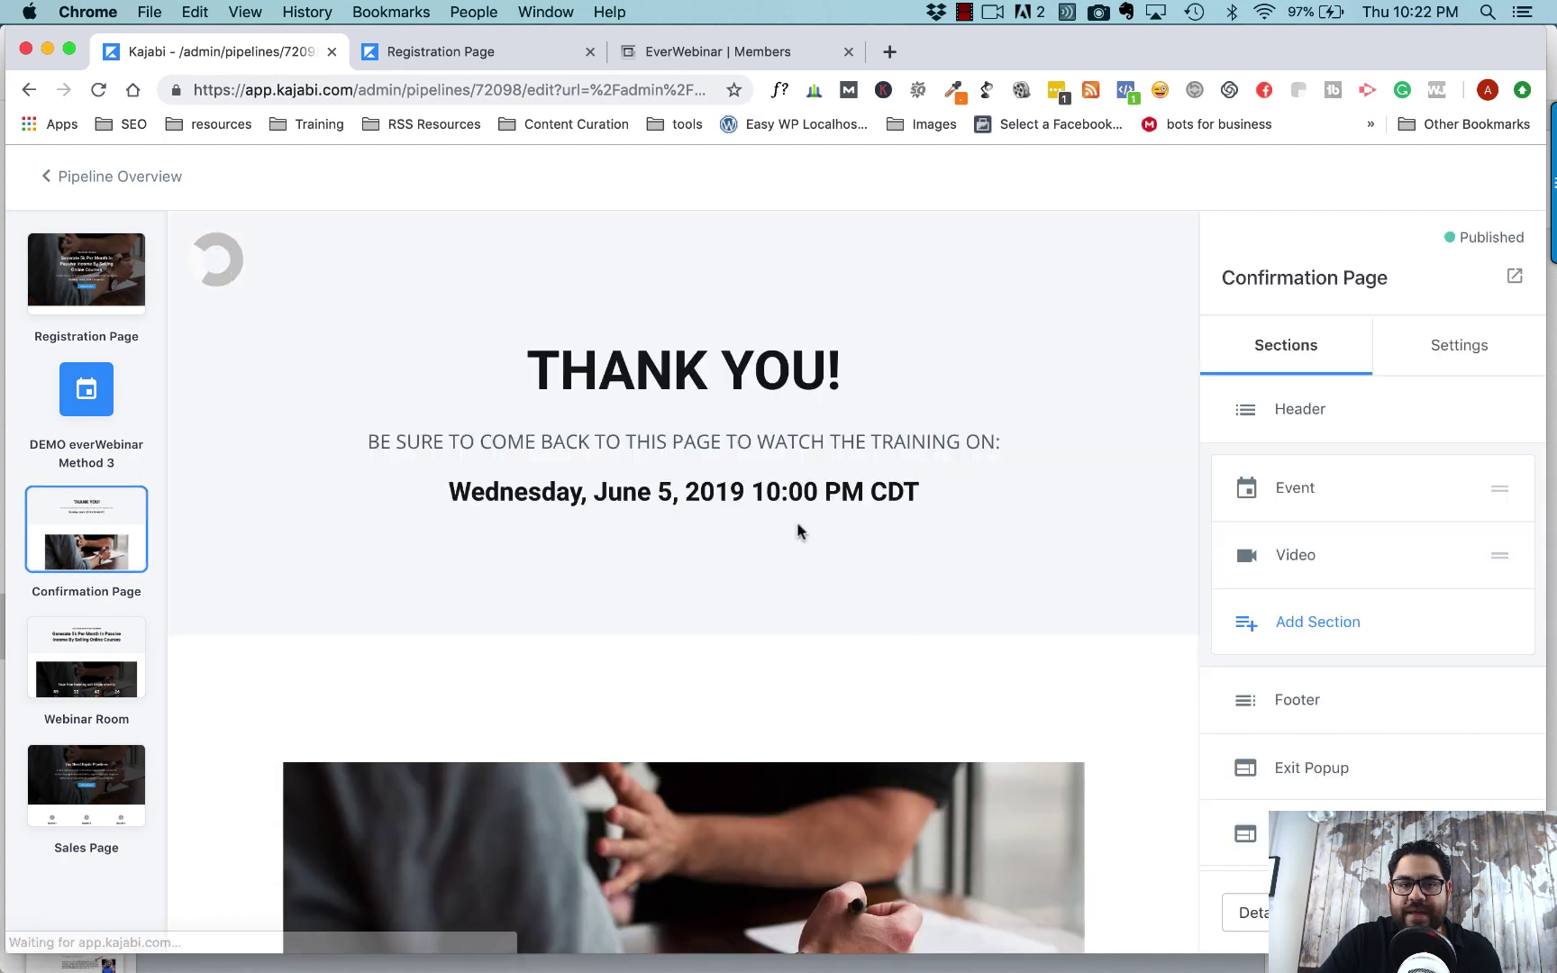
{"action": "scroll", "coordinate": [838, 757], "scroll_direction": "down", "scroll_amount": 3}
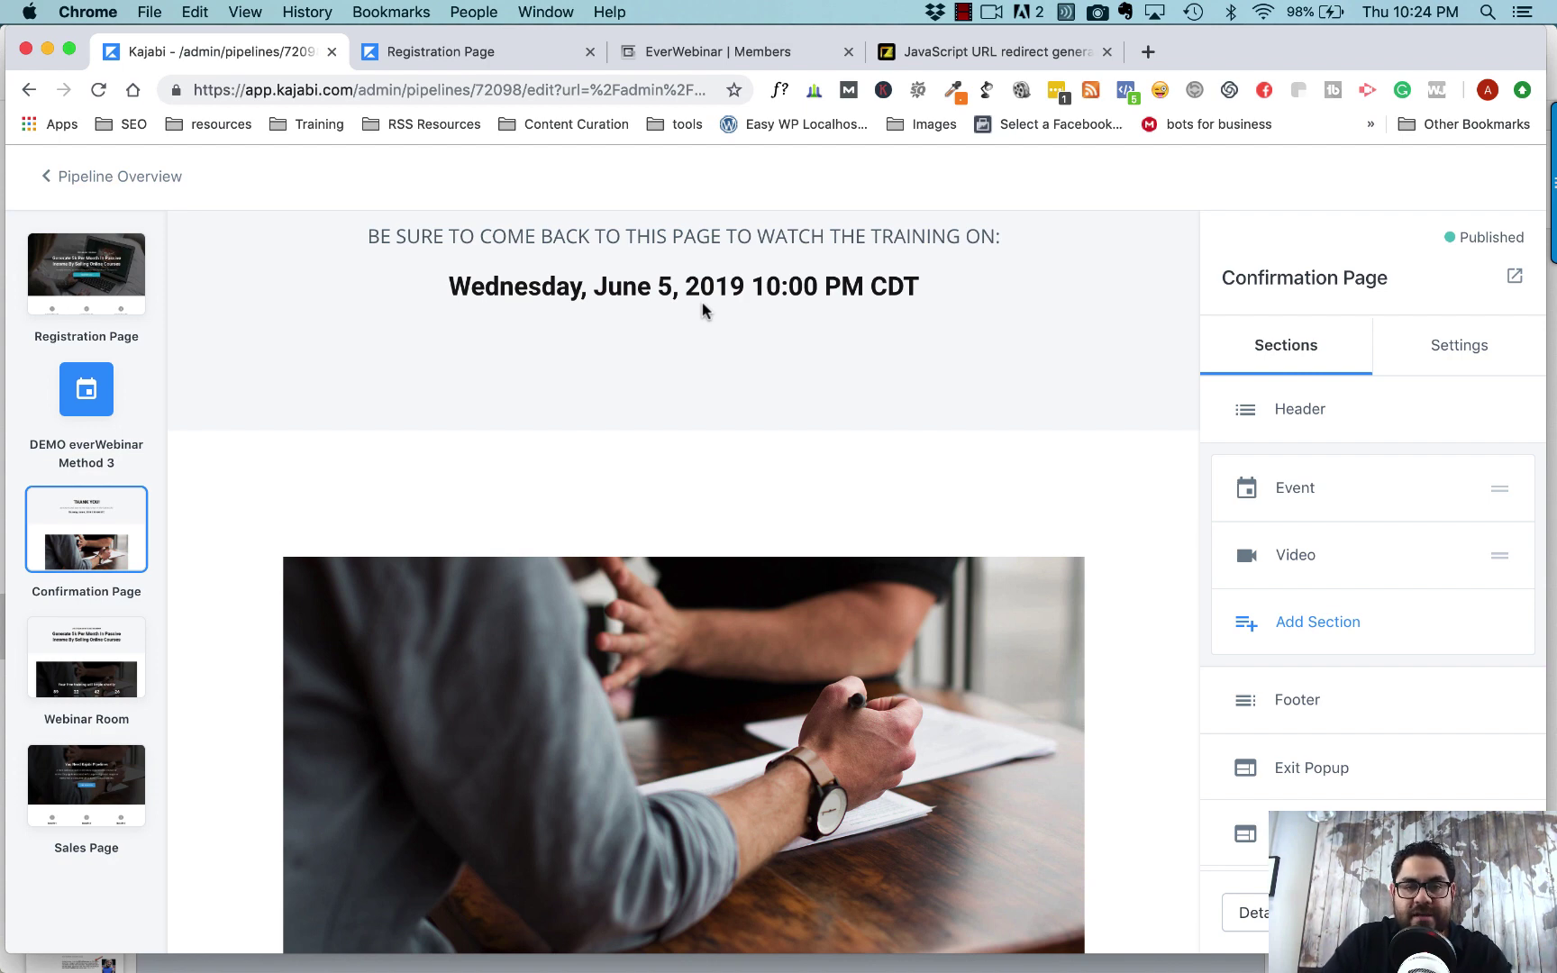
- Open a live preview of the THANK YOU! Confirmation Page in its own tab
{"action": "left_click", "coordinate": [1000, 52]}
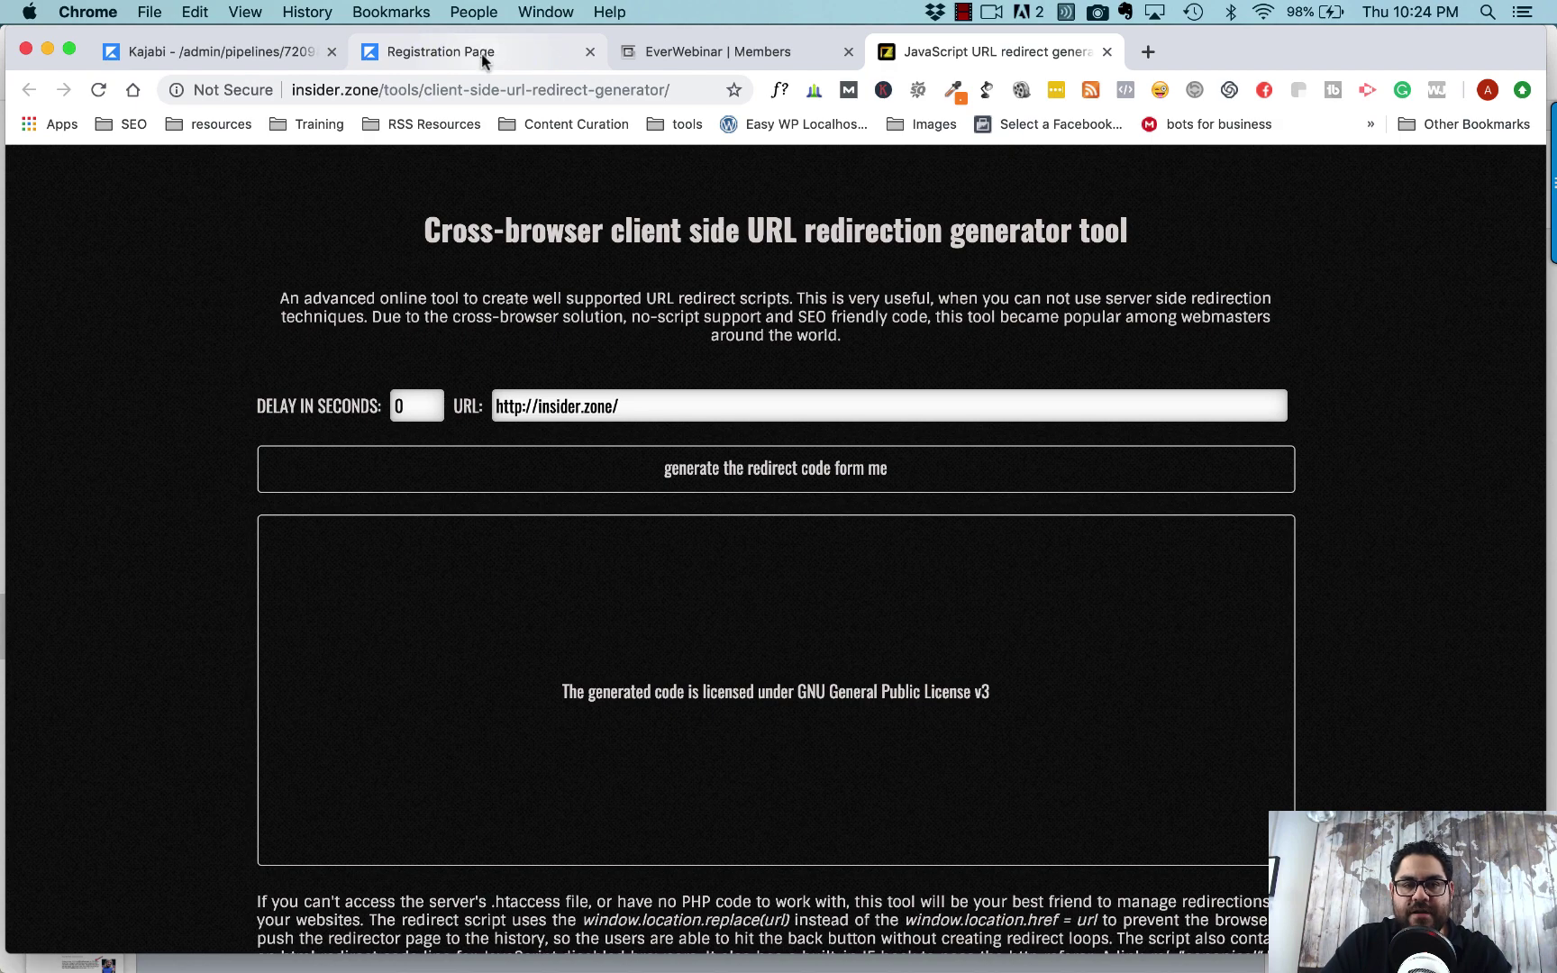
{"action": "left_click", "coordinate": [247, 52]}
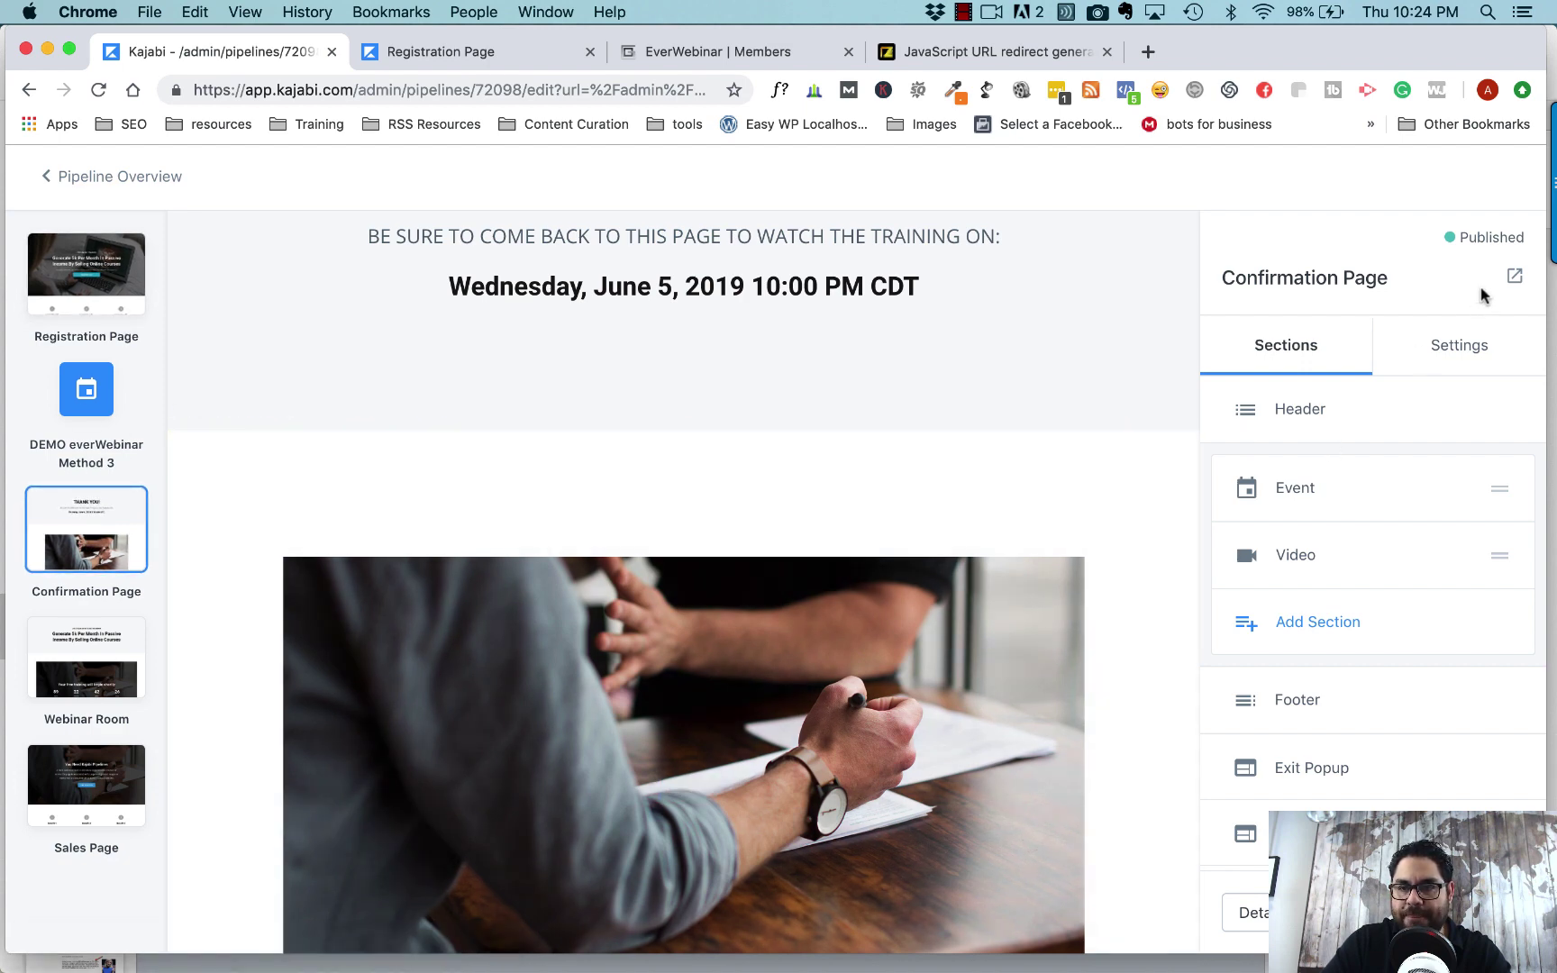
{"action": "left_click", "coordinate": [1514, 278]}
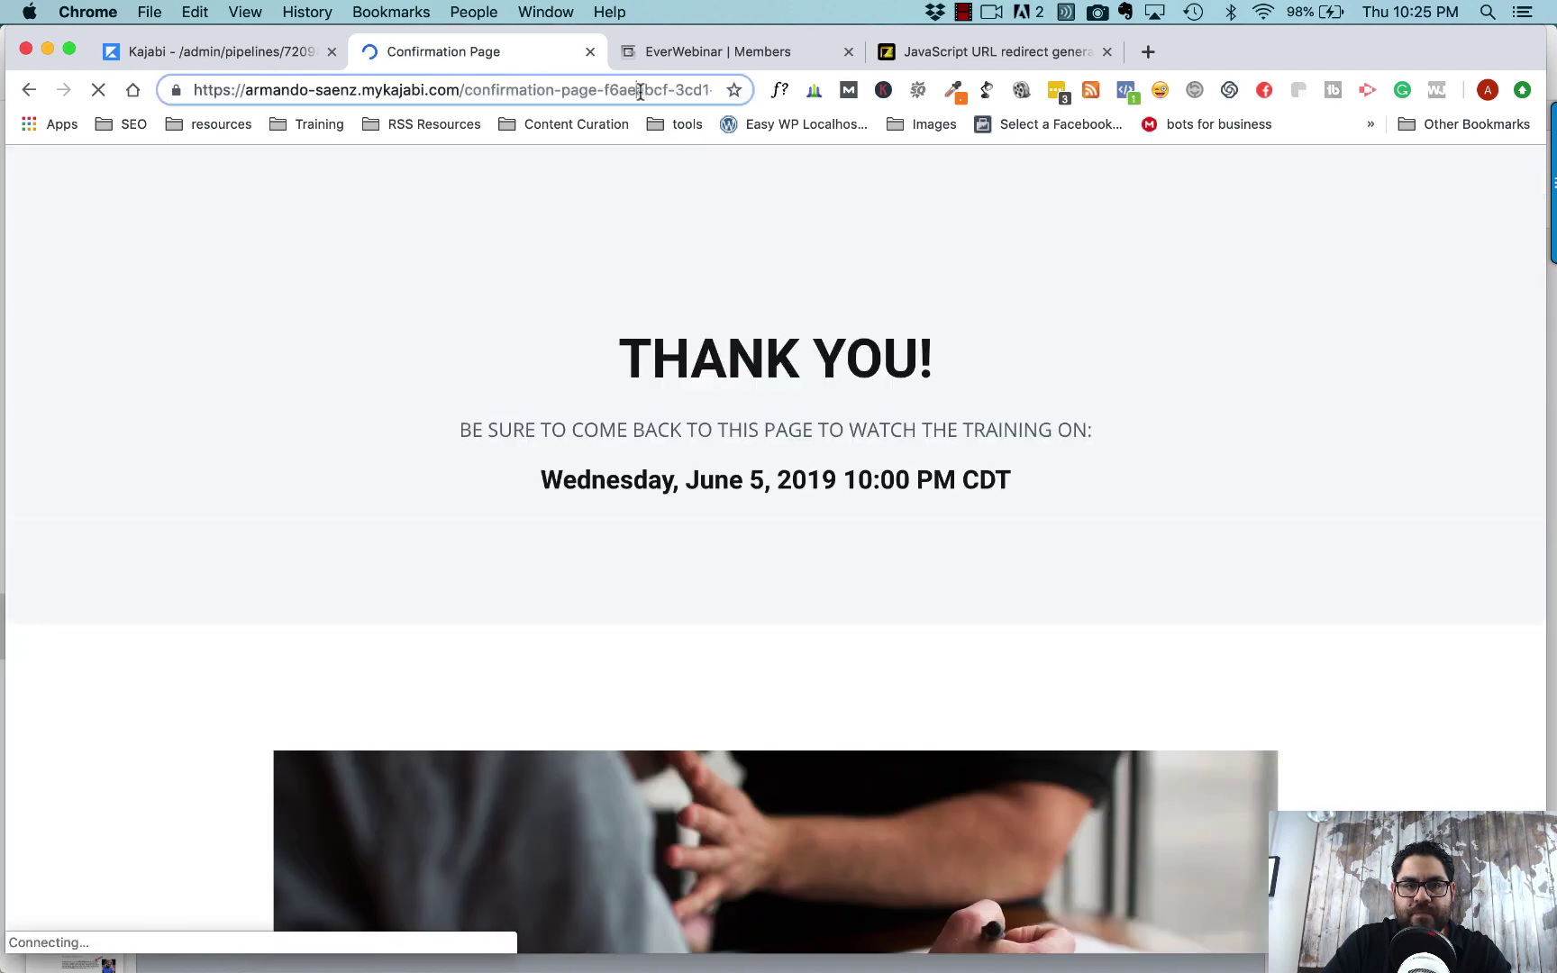
- Copy the live Confirmation Page's full web address from the address bar
{"action": "left_click_drag", "start_coordinate": [649, 90], "coordinate": [758, 90]}
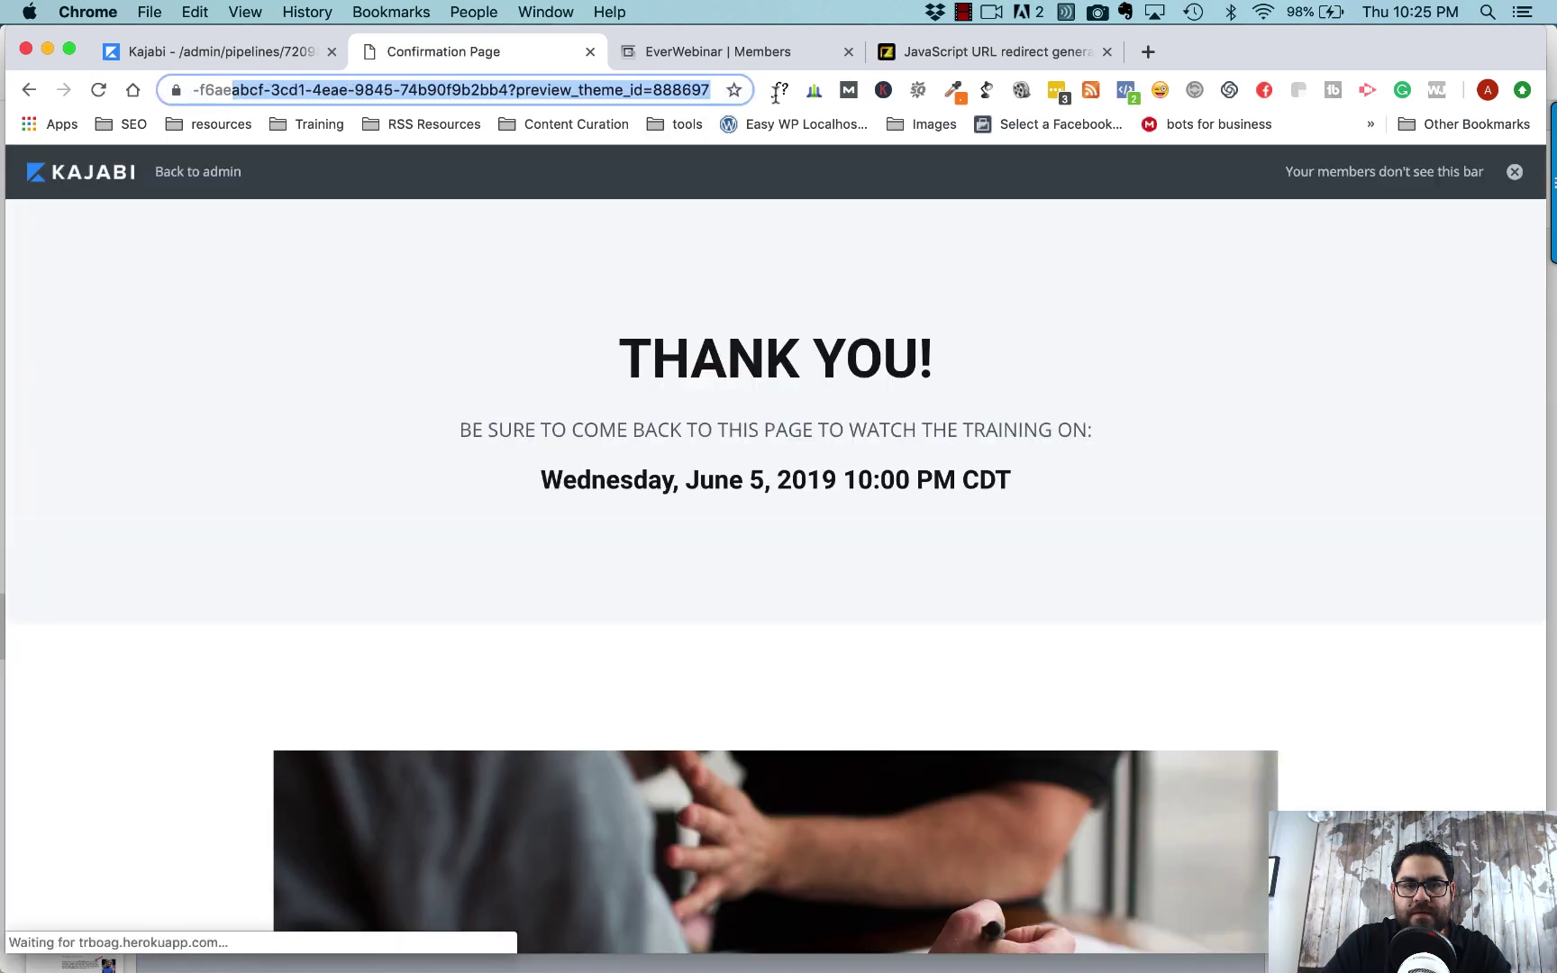
{"action": "left_click", "coordinate": [616, 90]}
{"action": "left_click_drag", "start_coordinate": [514, 90], "coordinate": [142, 90]}
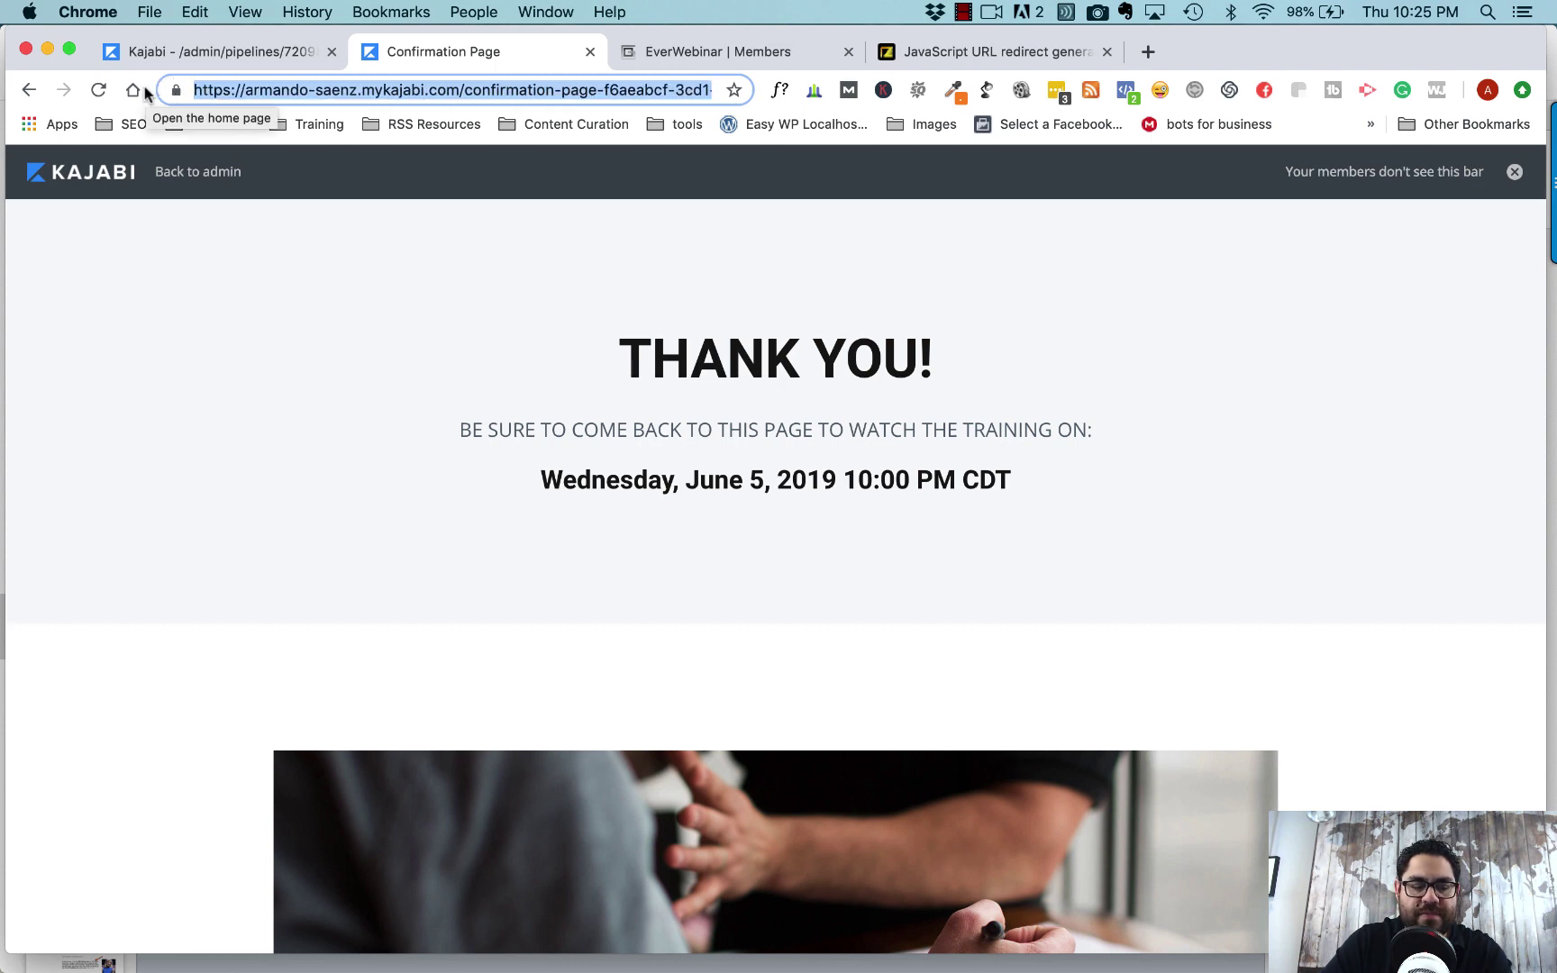
{"action": "triple_click", "coordinate": [498, 87]}
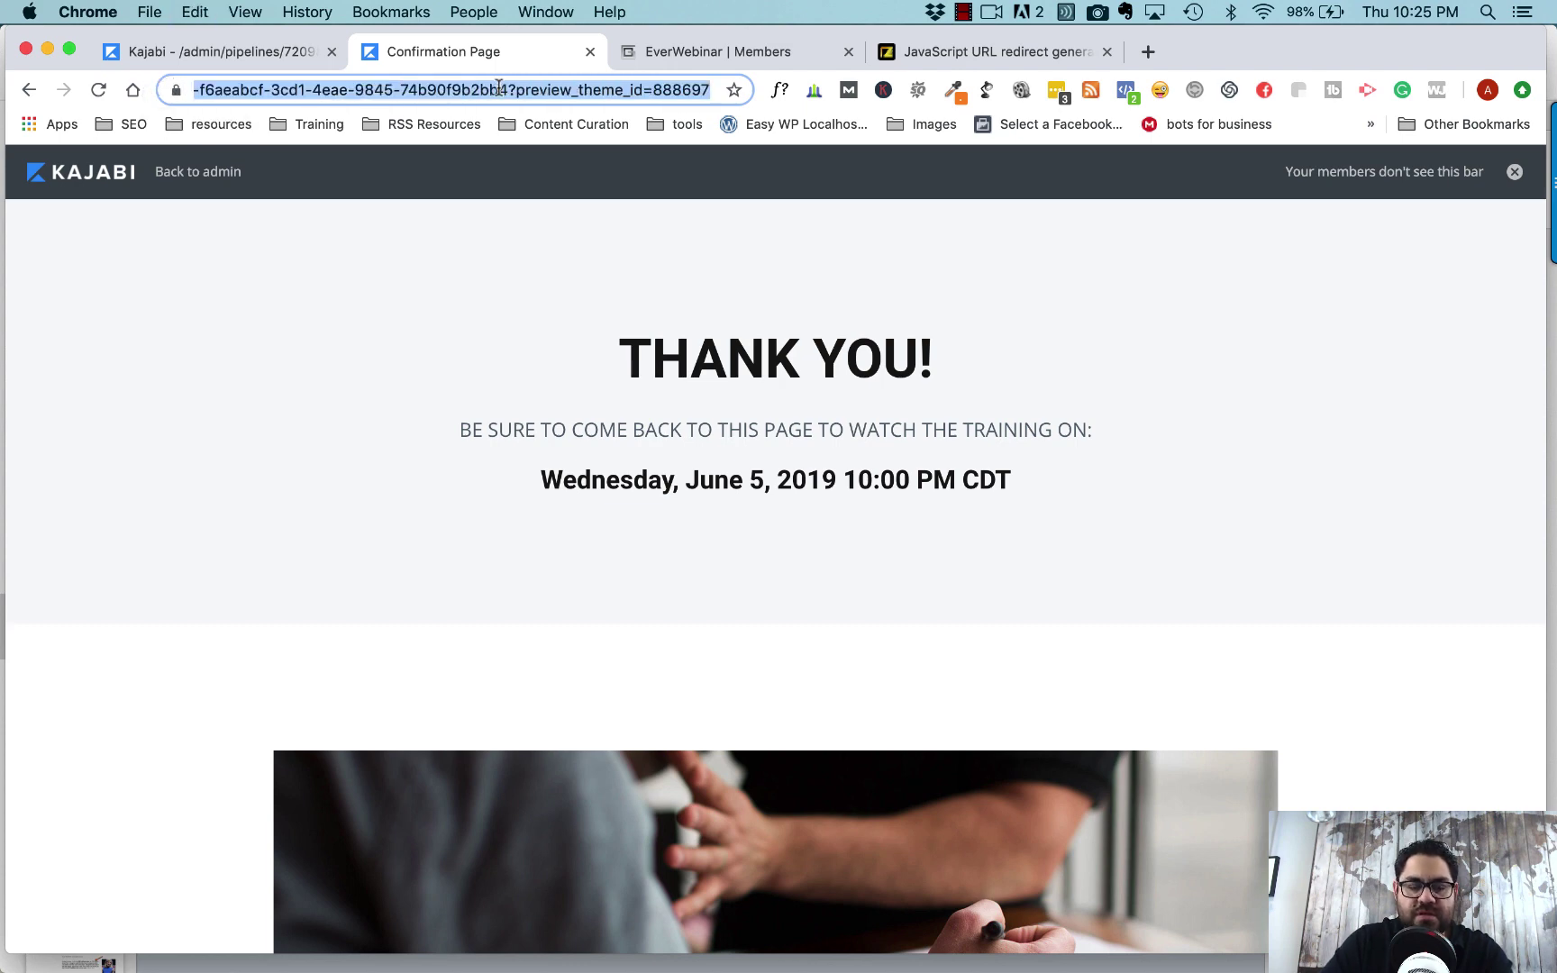
{"action": "key", "text": "Return"}
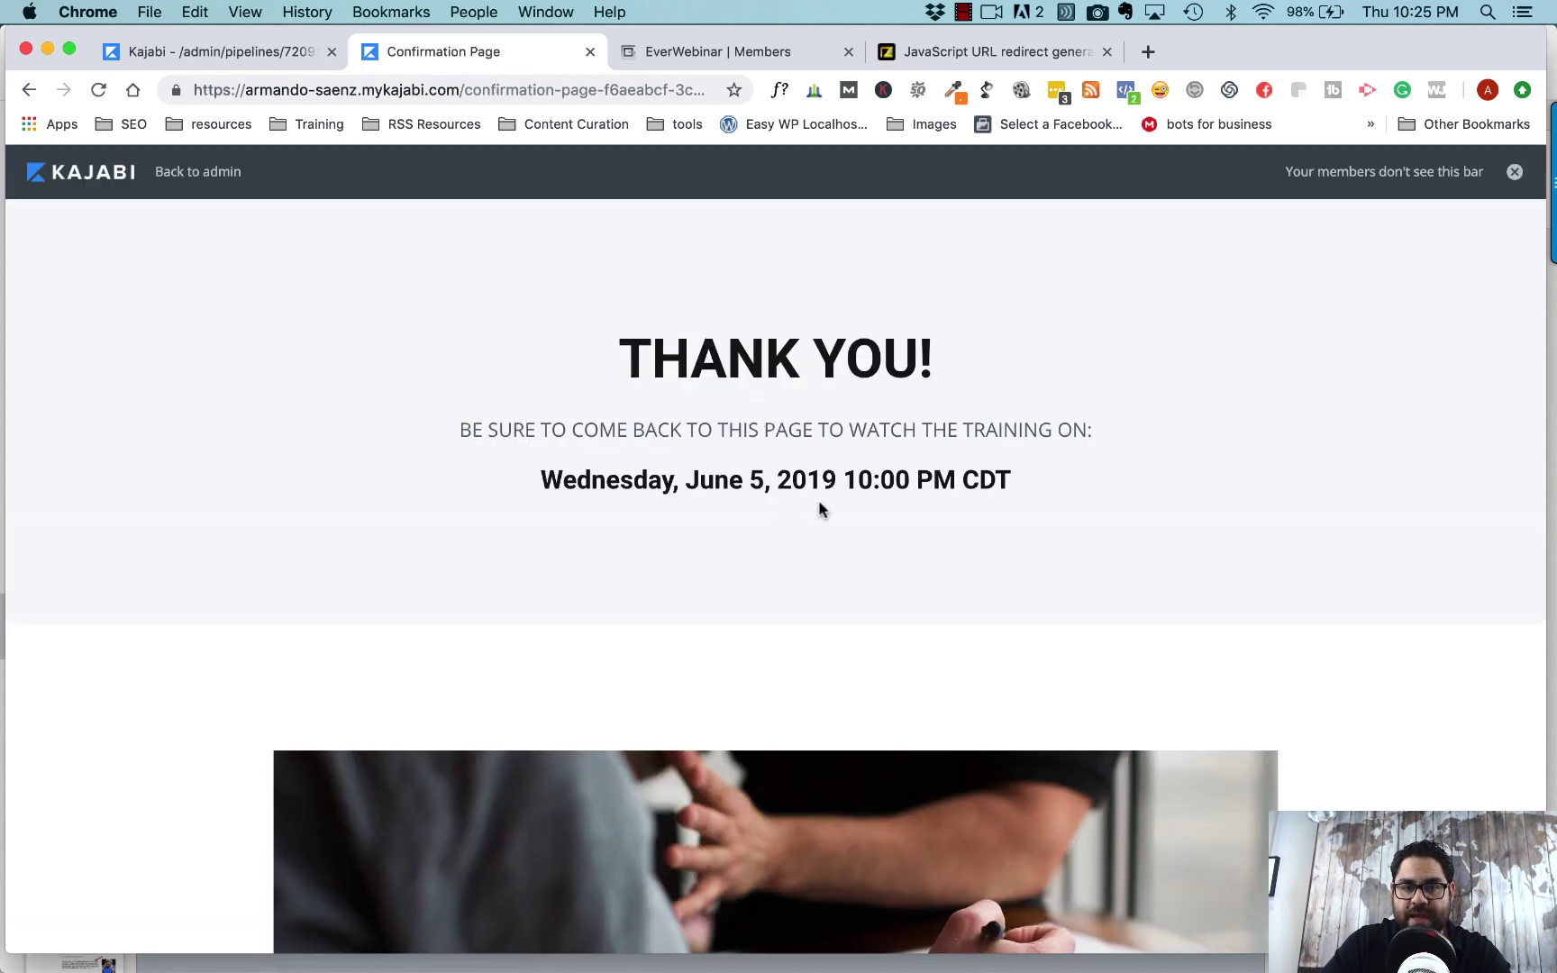
{"action": "left_click", "coordinate": [971, 54]}
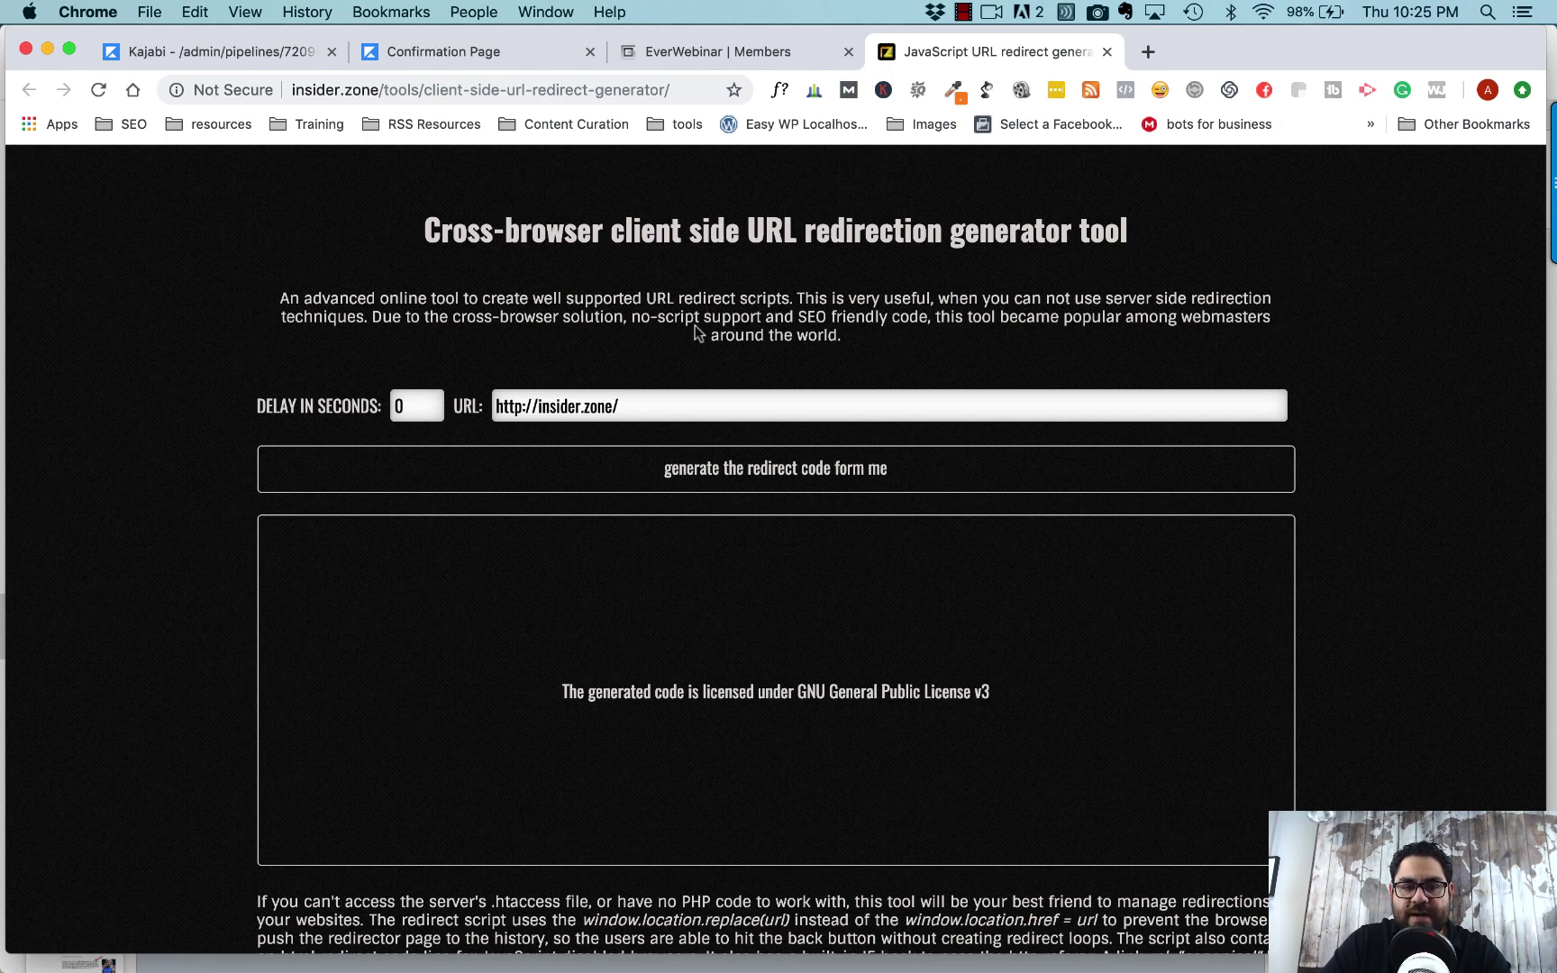
- Generate 0-second JavaScript redirect code targeting the Kajabi confirmation page URL and copy it
{"action": "triple_click", "coordinate": [650, 406]}
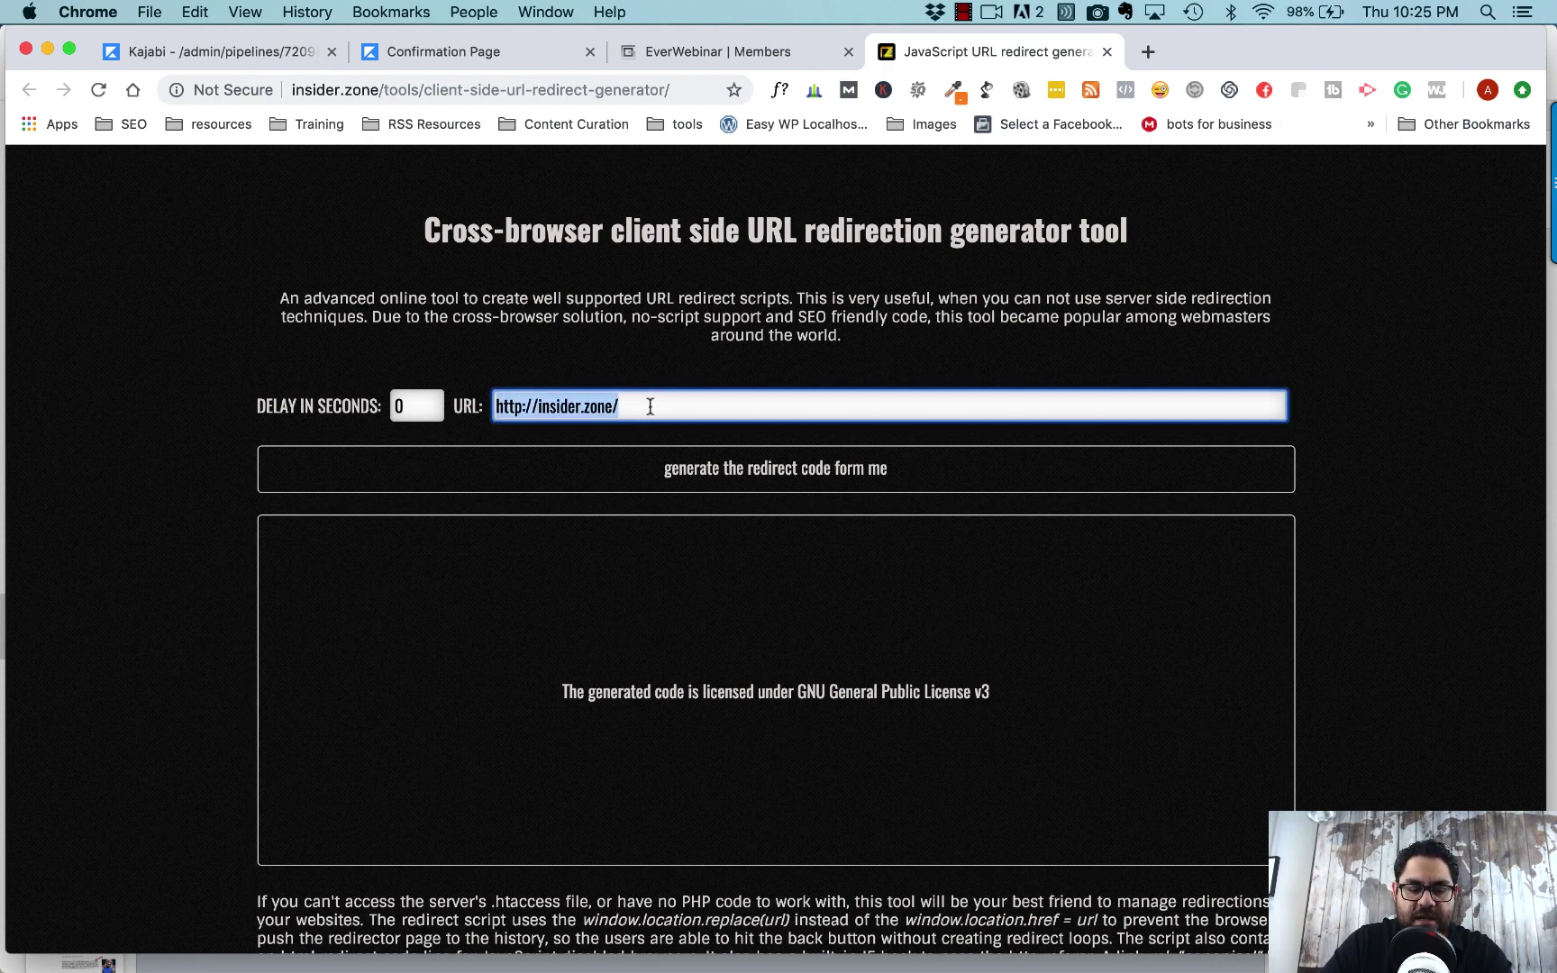
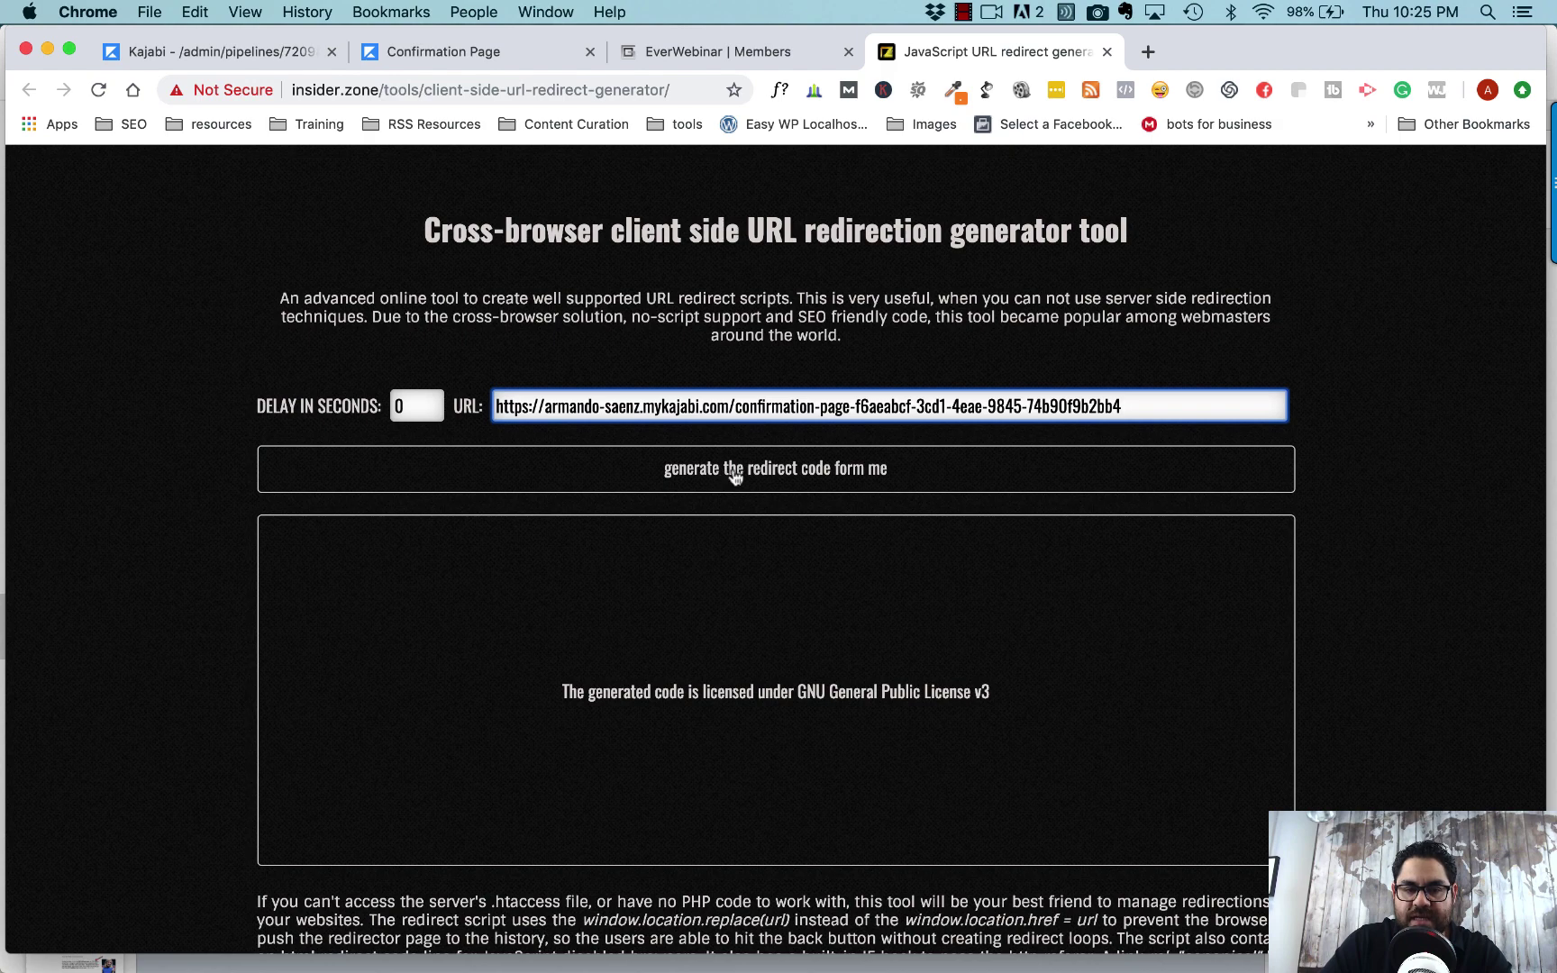
{"action": "left_click", "coordinate": [747, 472]}
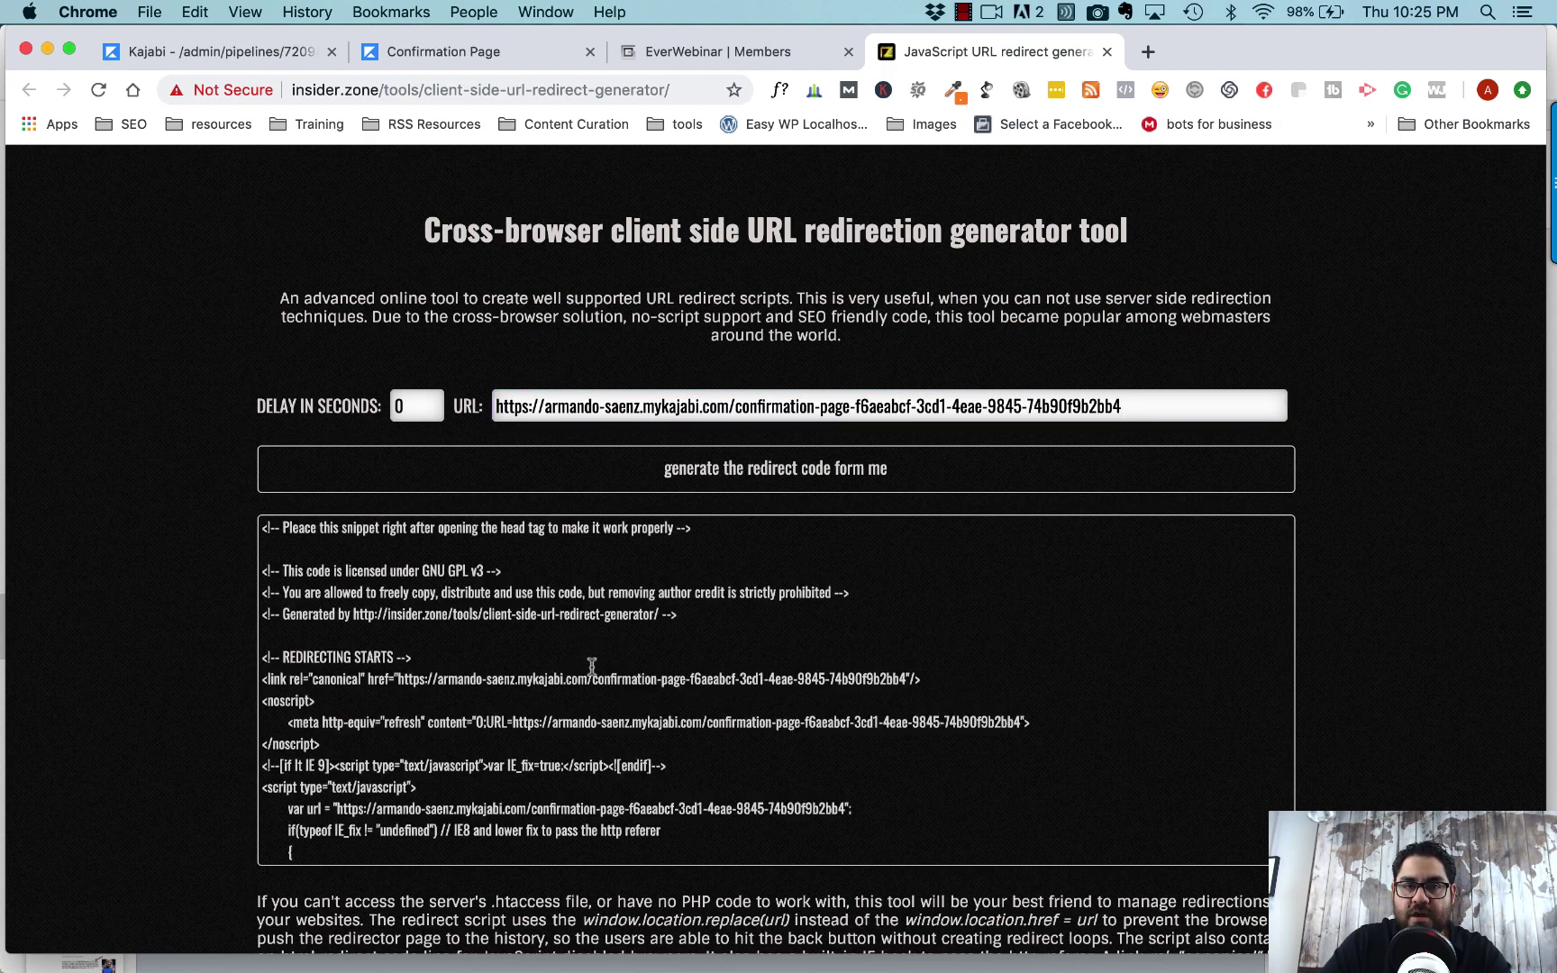
{"action": "scroll", "coordinate": [591, 665], "scroll_direction": "down", "scroll_amount": 3}
{"action": "scroll", "coordinate": [591, 665], "scroll_direction": "up", "scroll_amount": 3}
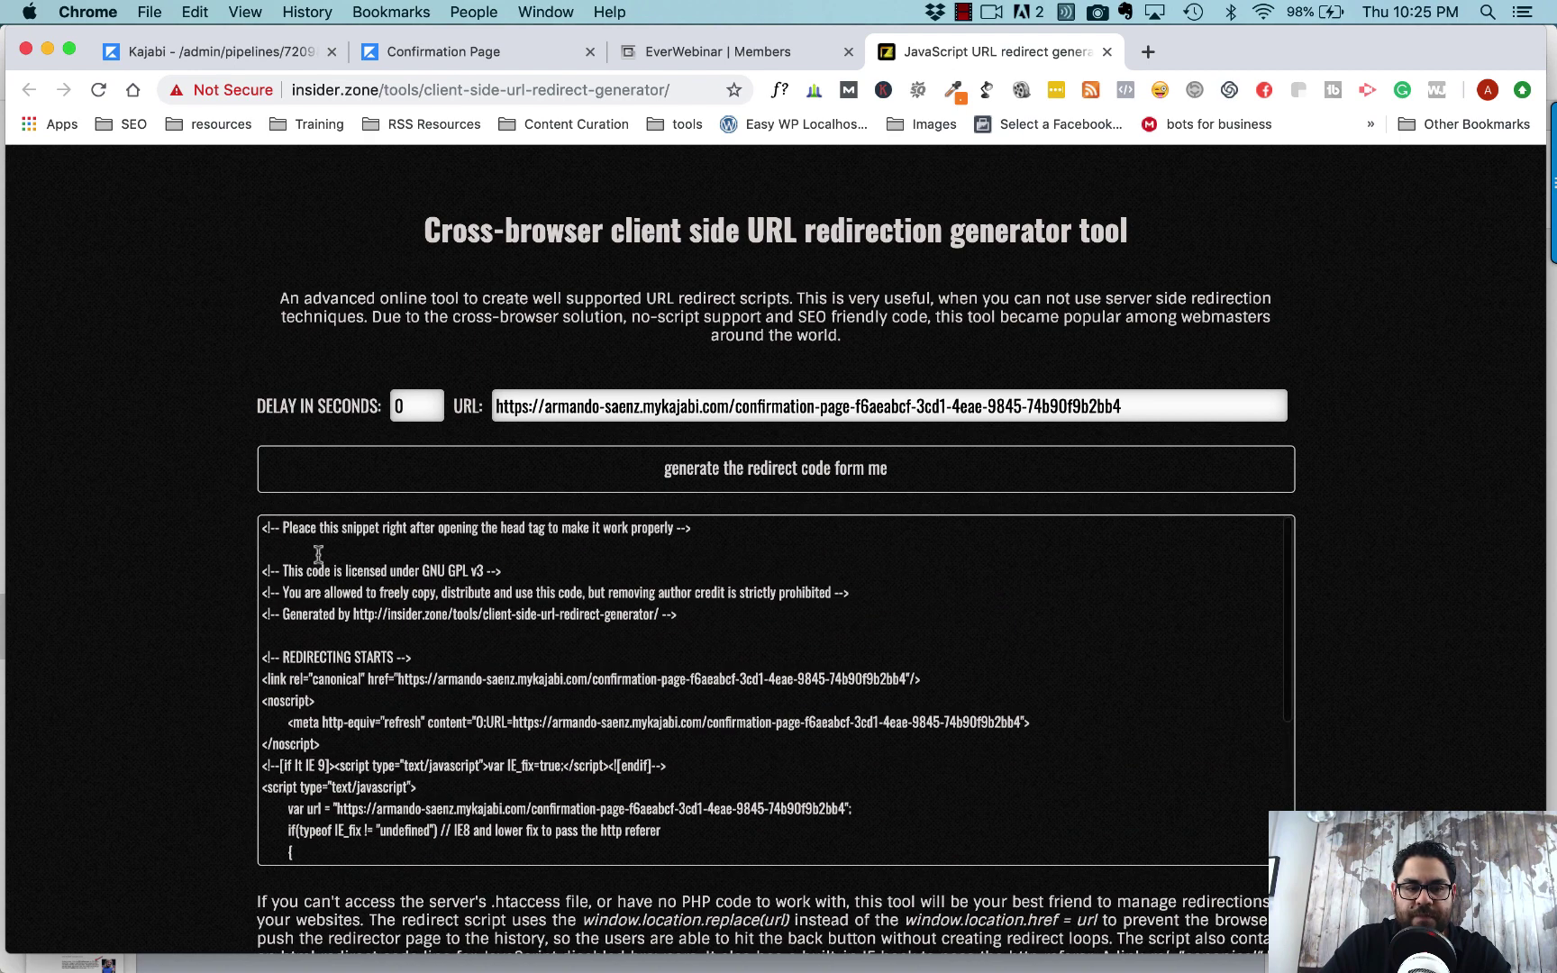
{"action": "left_click", "coordinate": [267, 530]}
{"action": "key", "text": "super+a"}
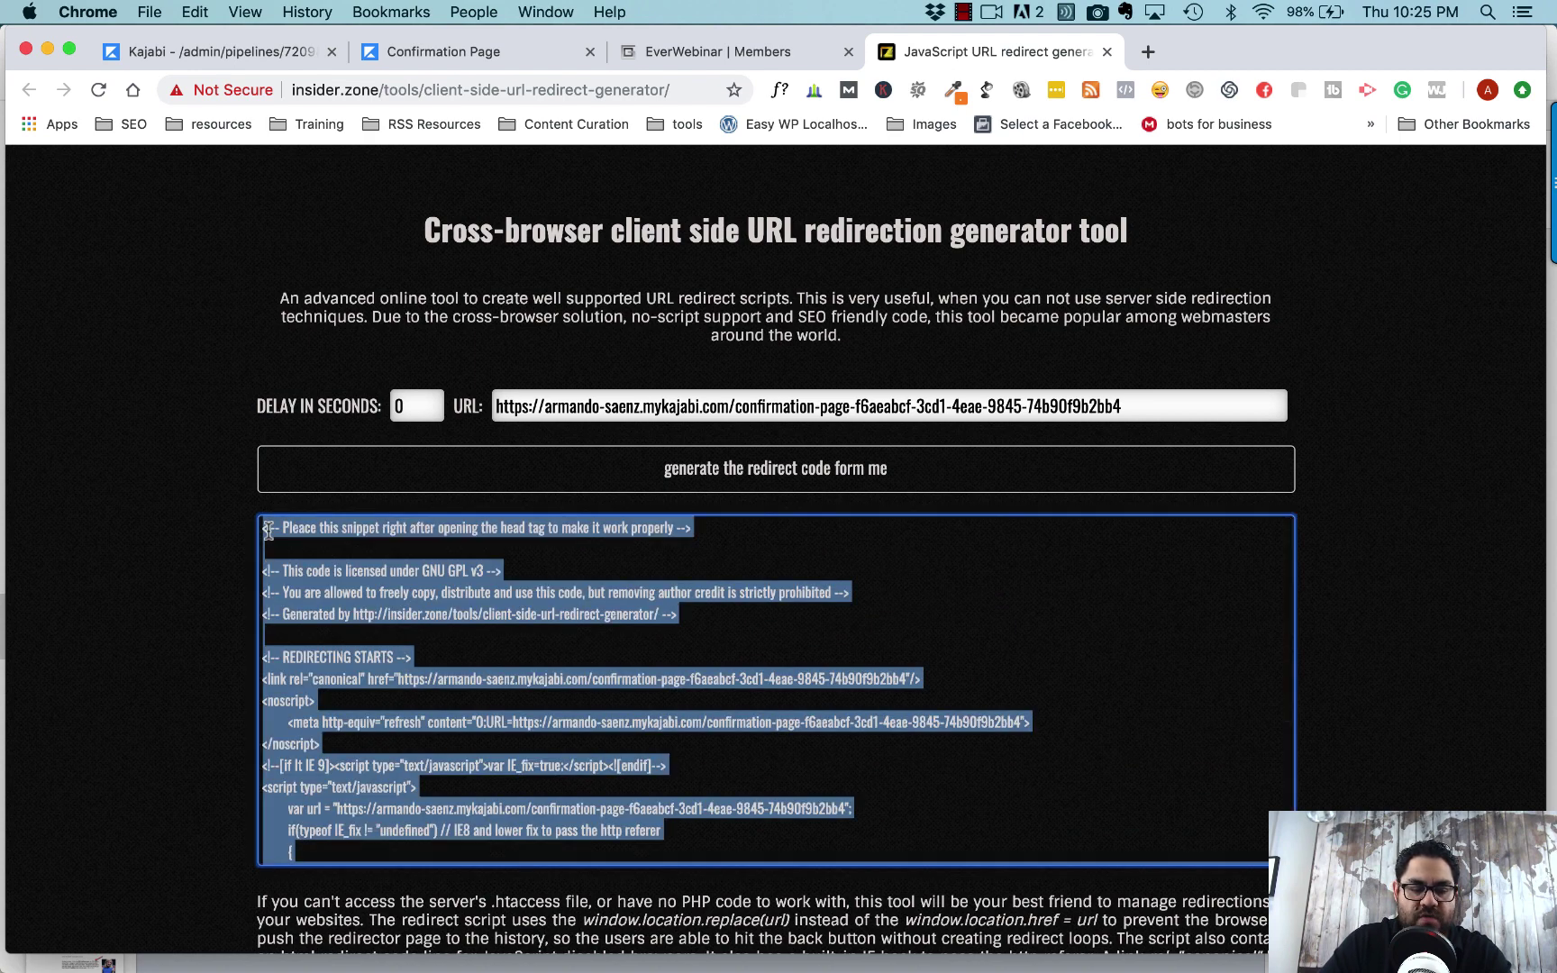
{"action": "key", "text": "super+c"}
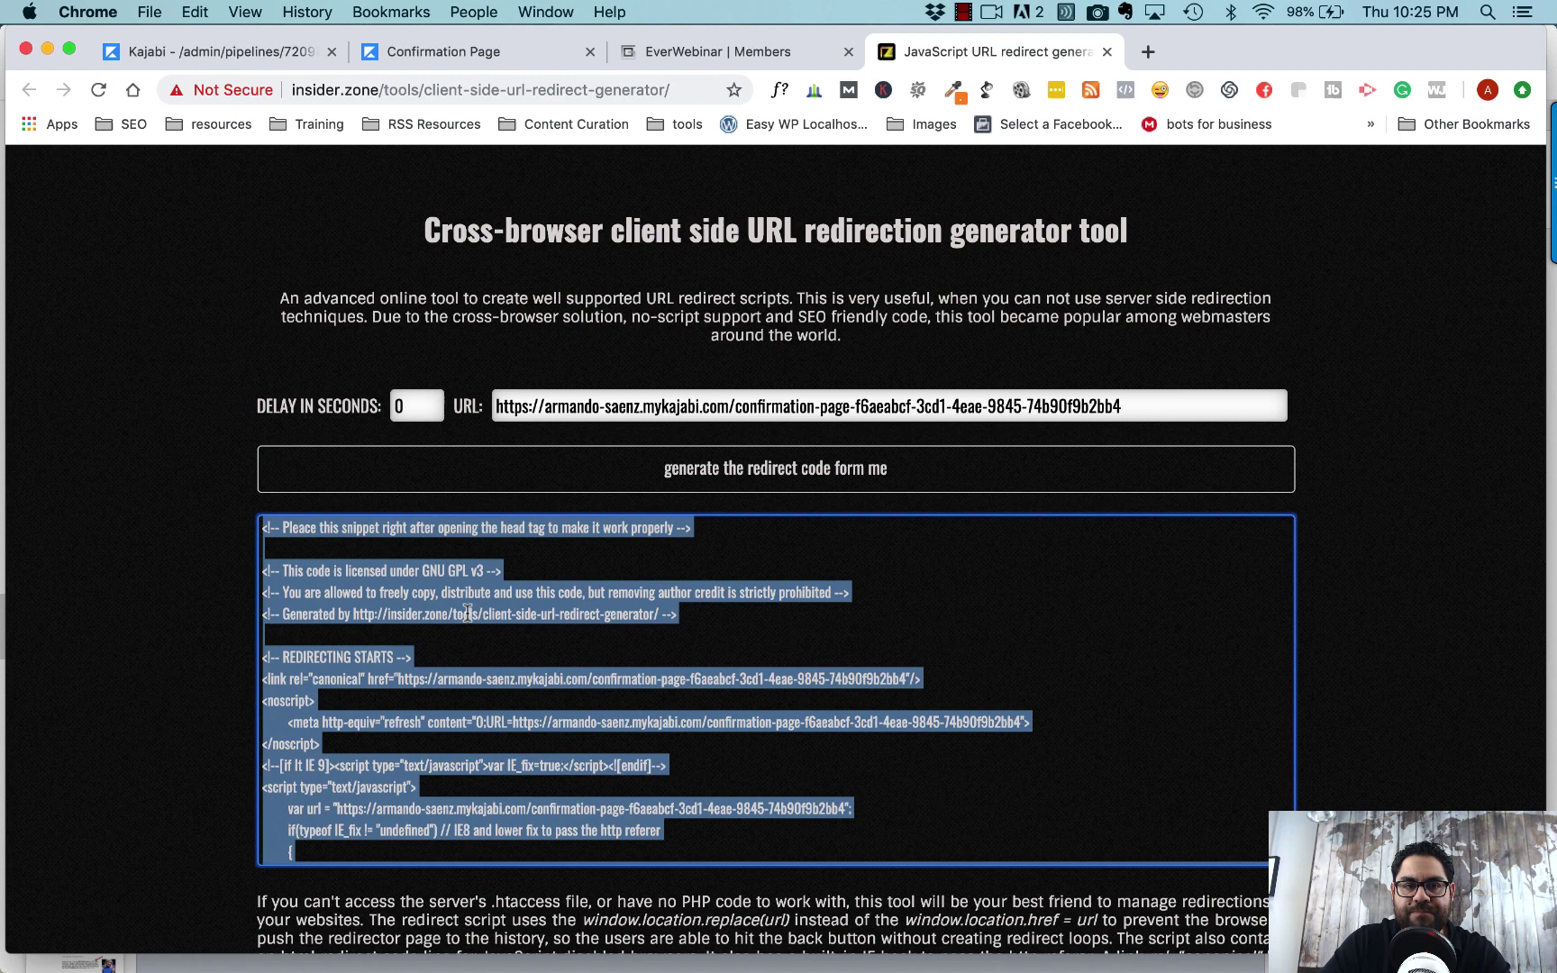
- Open the Integrations step of the RE Webinar - Become Go To Agent webinar
{"action": "left_click", "coordinate": [701, 54]}
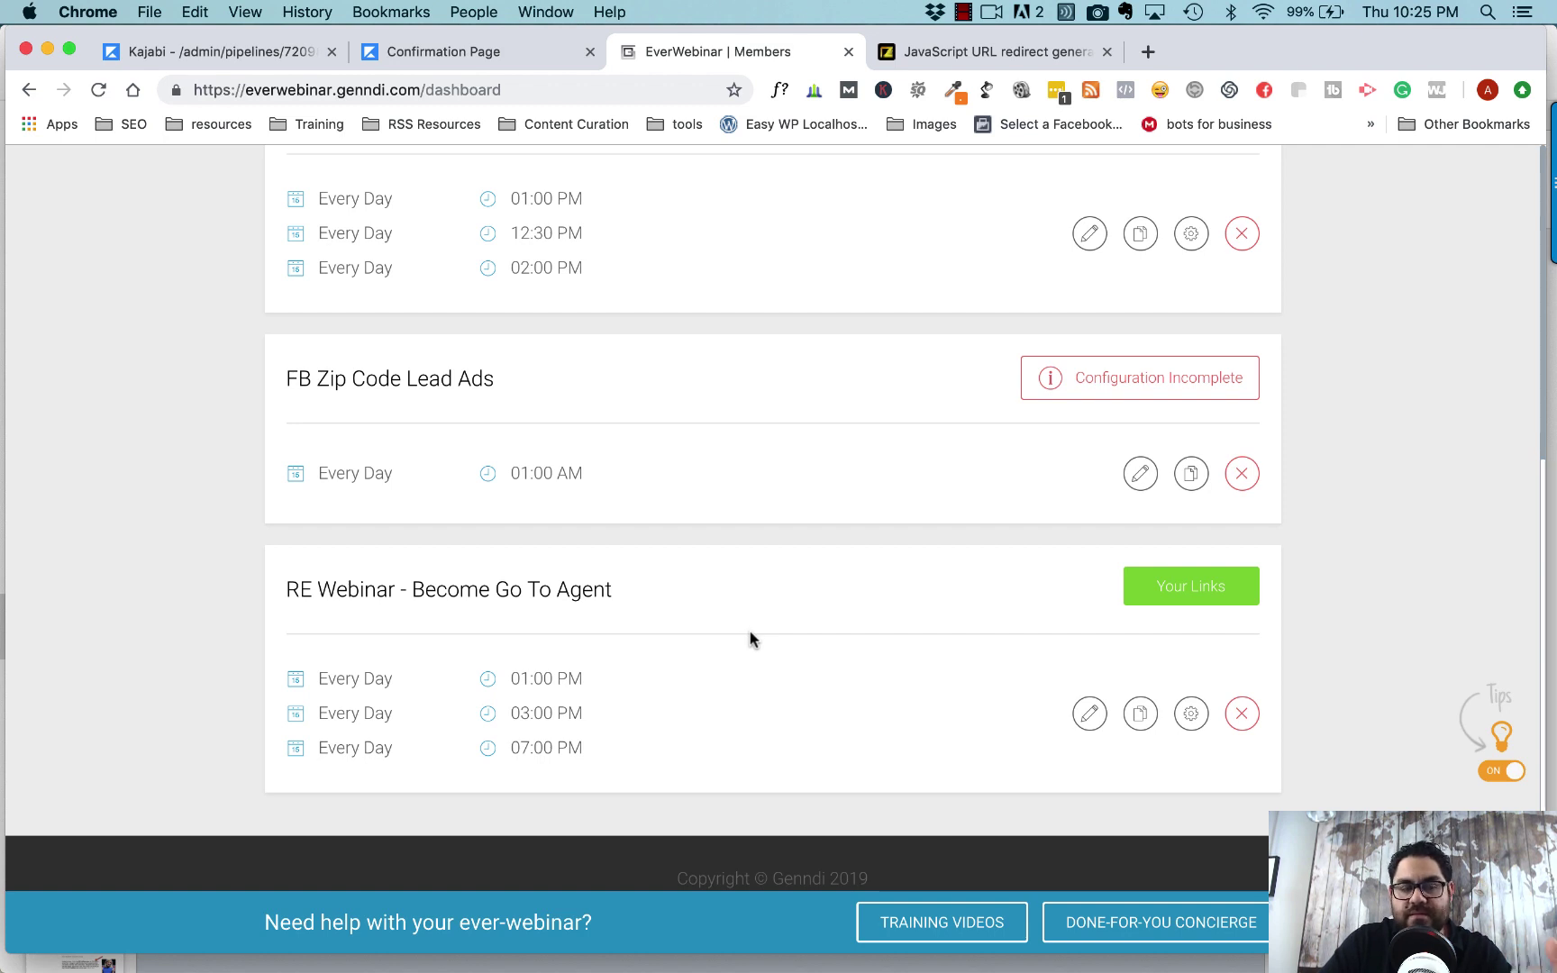
{"action": "left_click", "coordinate": [1088, 720]}
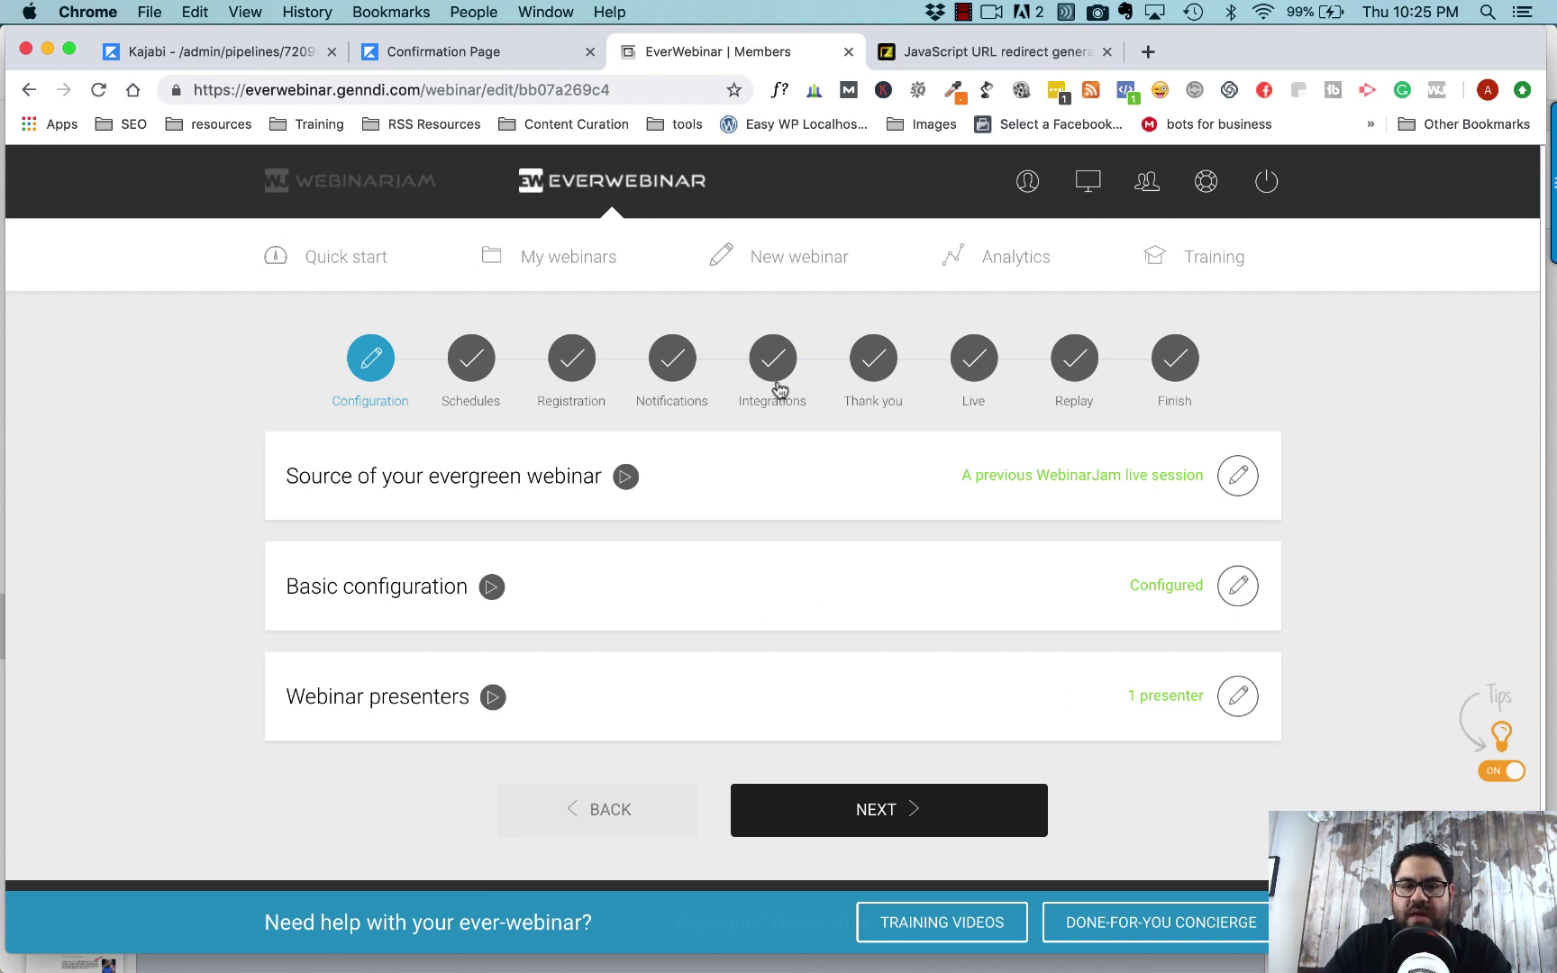
{"action": "left_click", "coordinate": [772, 379]}
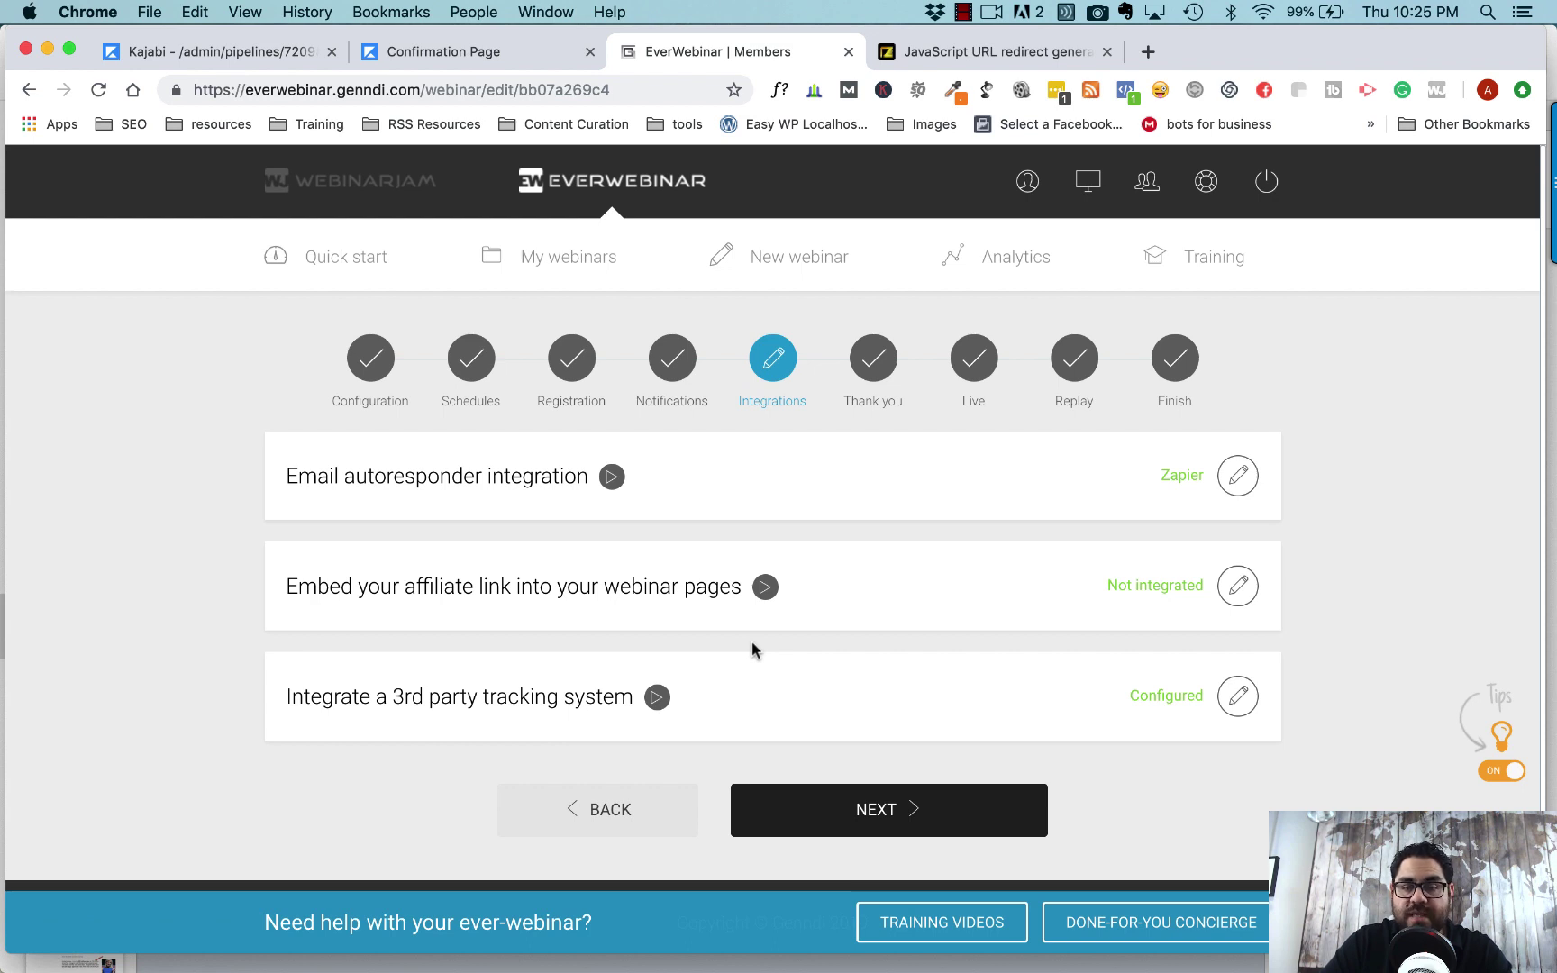
{"action": "mouse_move", "coordinate": [557, 744]}
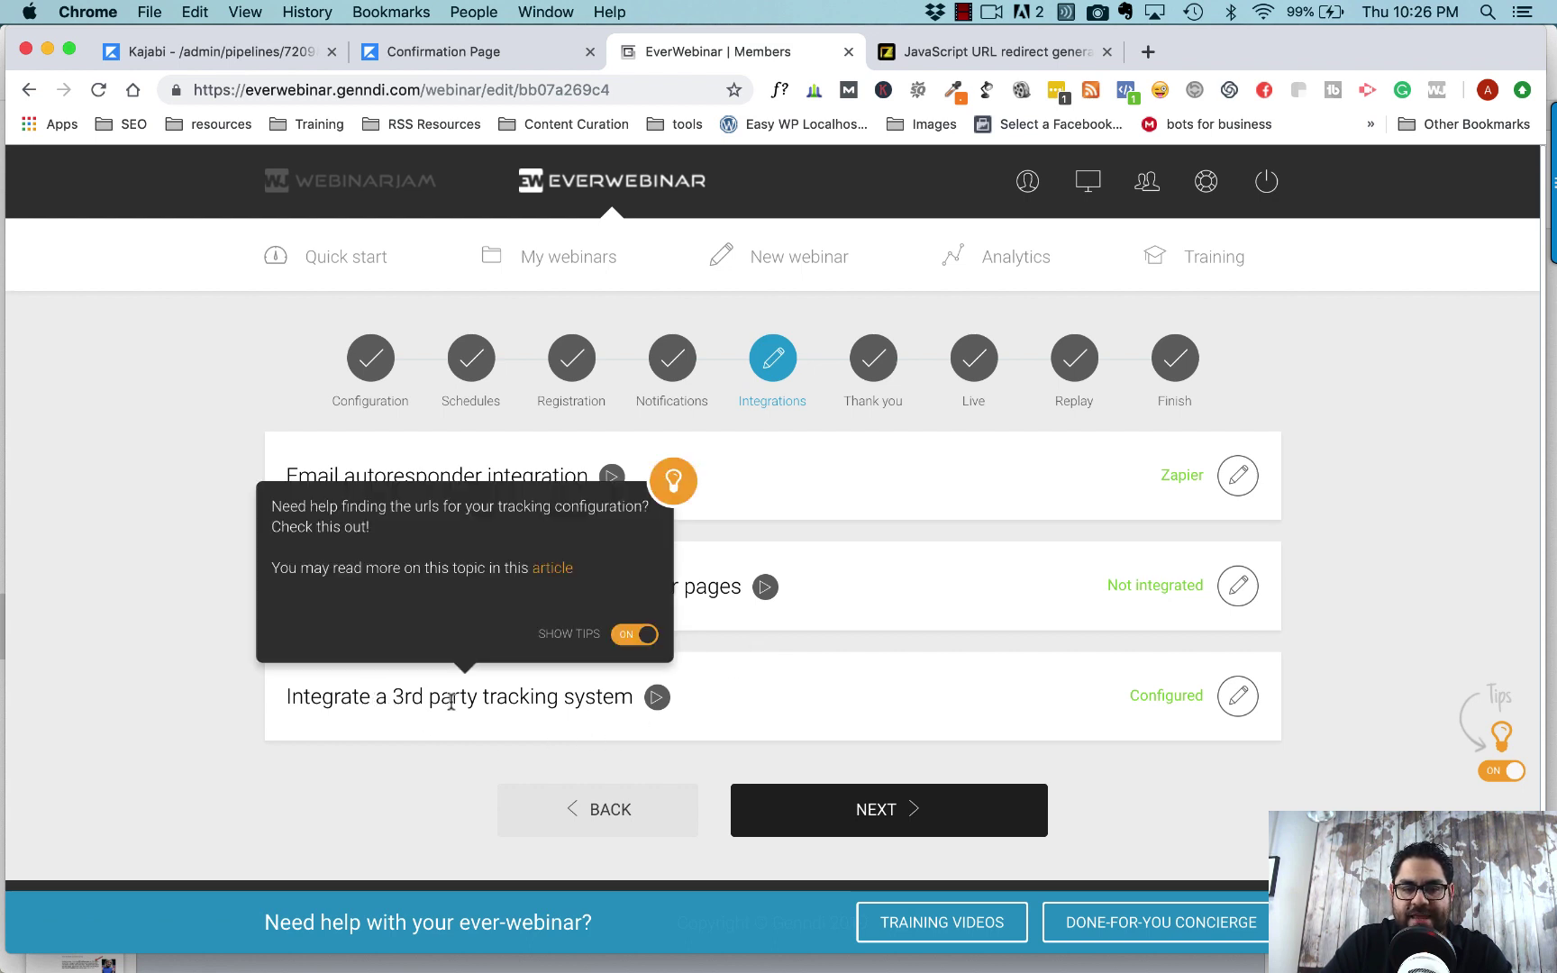
- Paste the redirect script into Post-registration Thank You page tracking and confirm
{"action": "left_click", "coordinate": [1240, 698]}
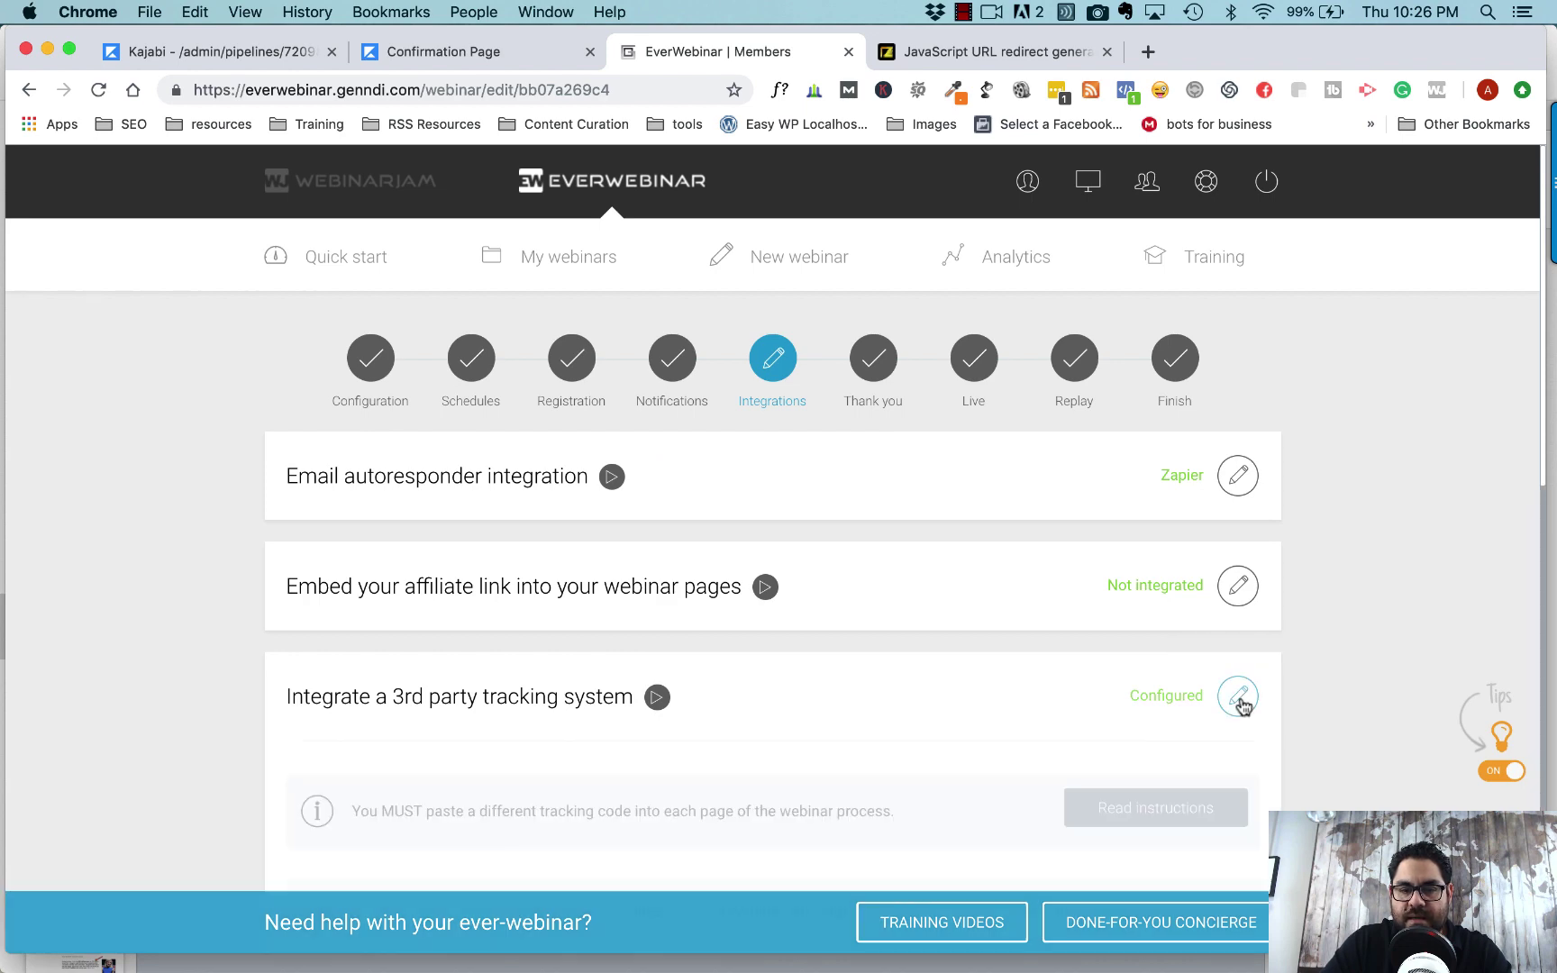
{"action": "scroll", "coordinate": [1324, 681], "scroll_direction": "down", "scroll_amount": 7}
{"action": "scroll", "coordinate": [1331, 678], "scroll_direction": "down", "scroll_amount": 2}
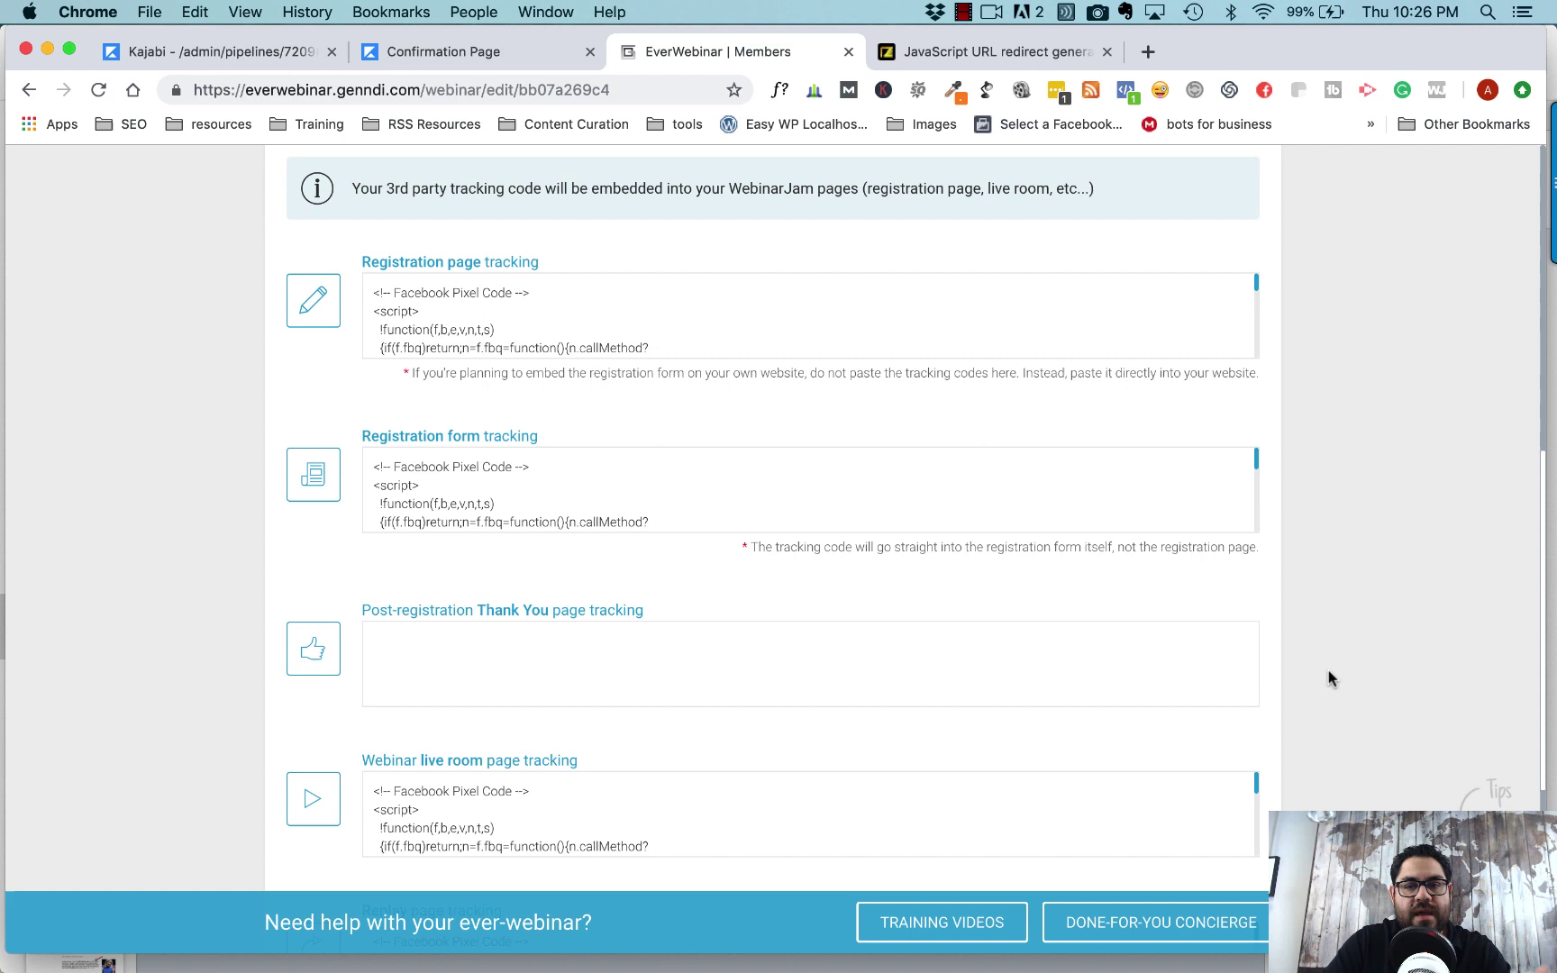
{"action": "scroll", "coordinate": [1330, 678], "scroll_direction": "down", "scroll_amount": 1}
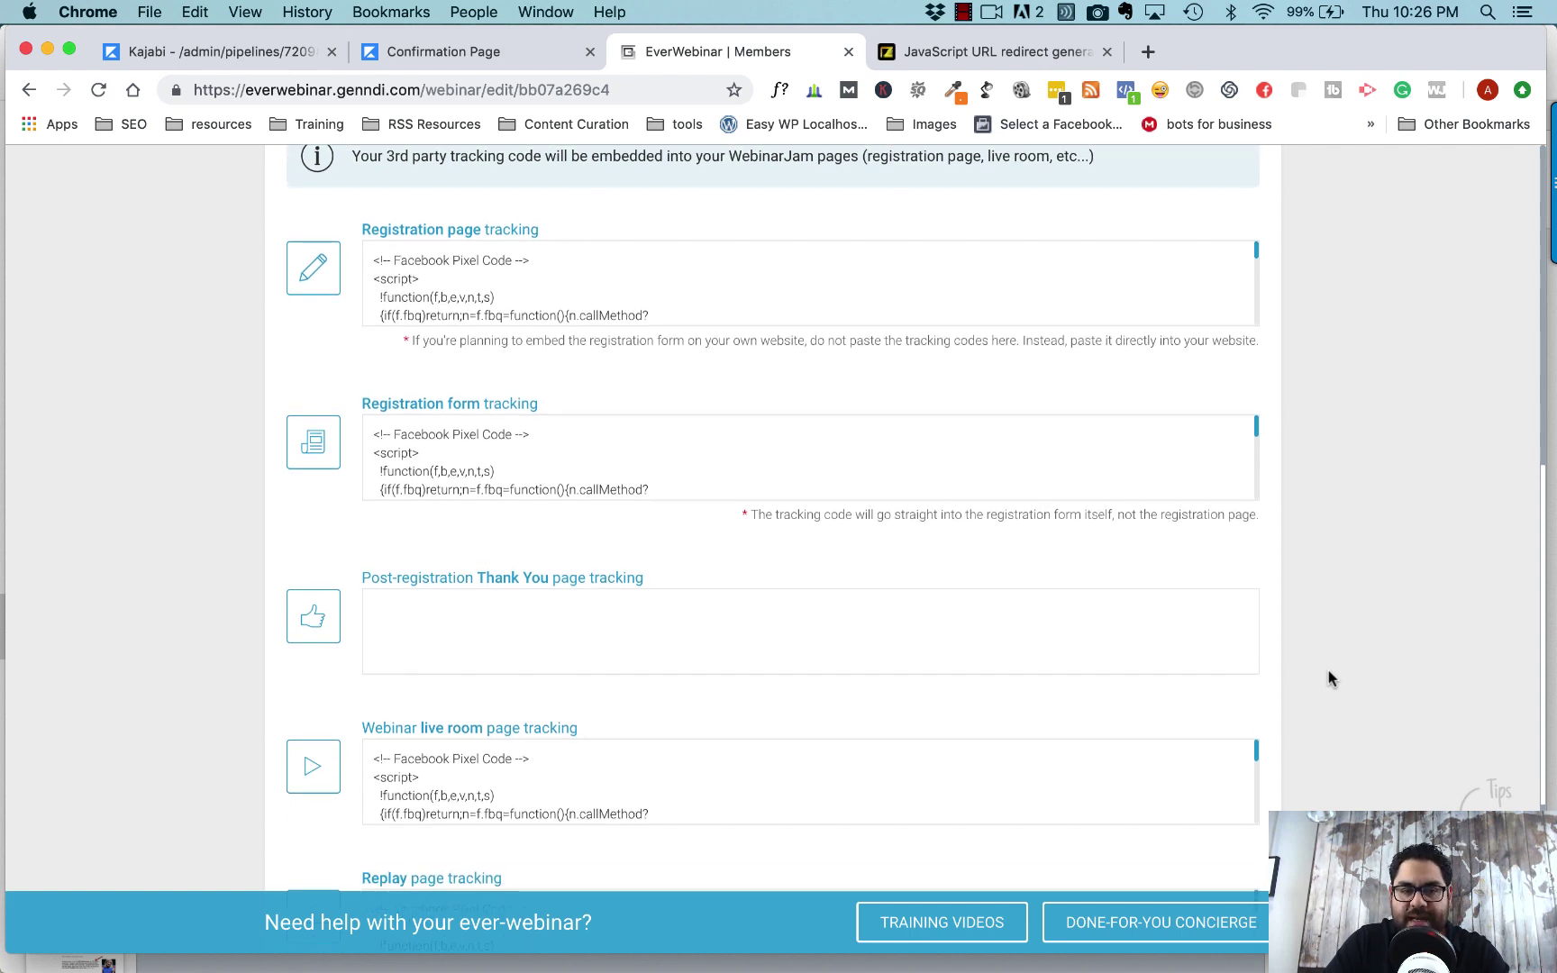
{"action": "mouse_move", "coordinate": [669, 567]}
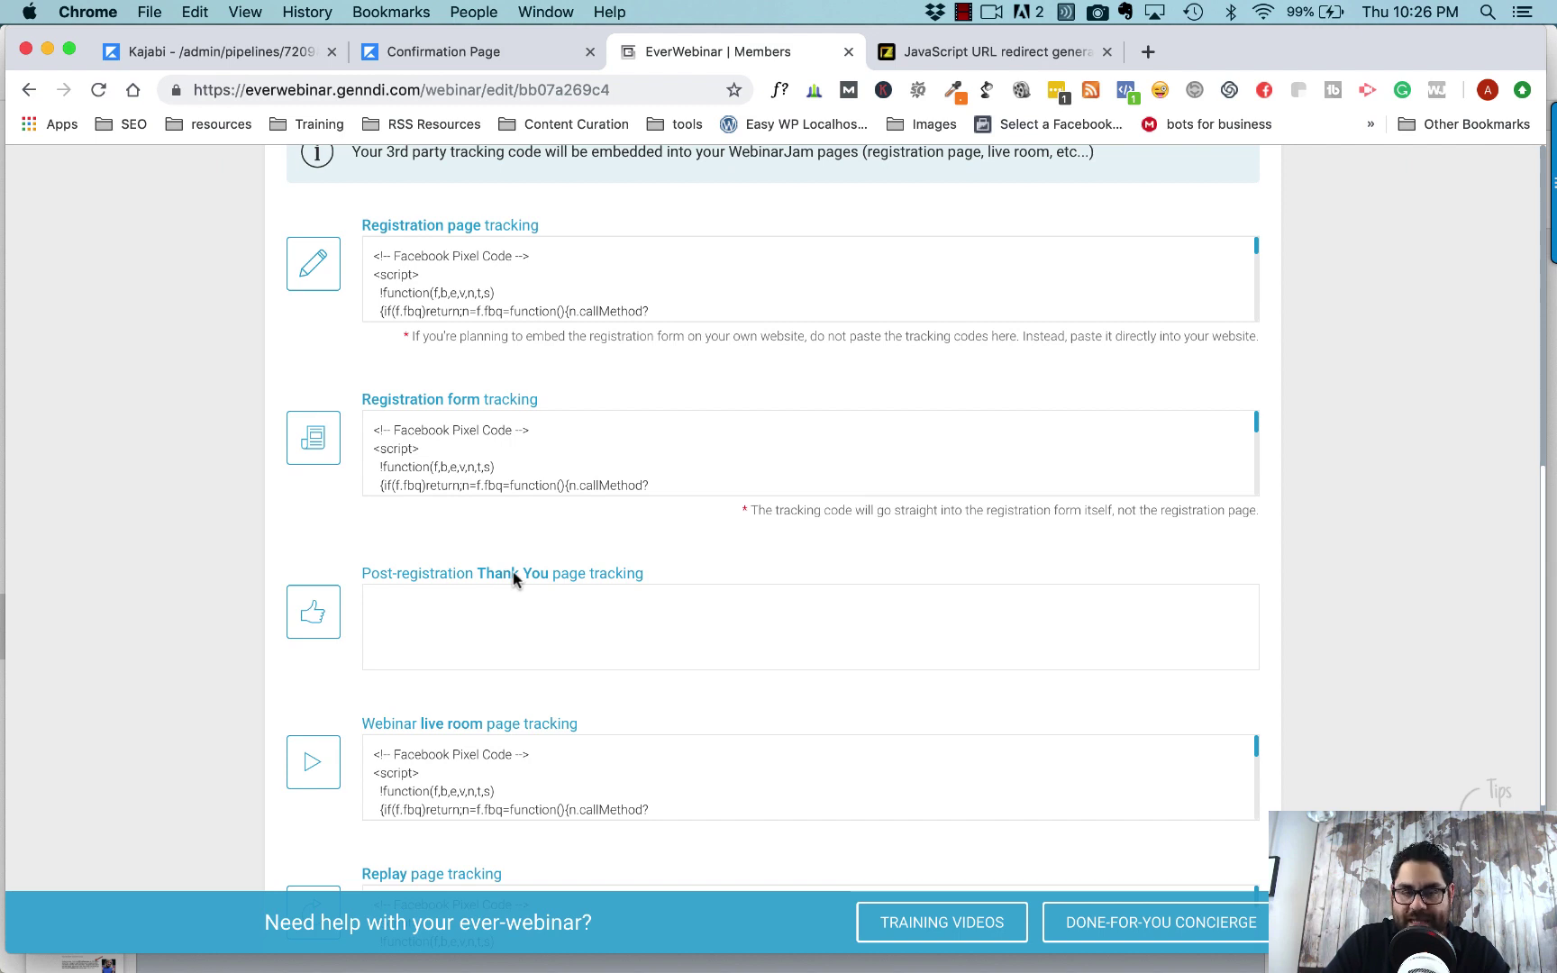
{"action": "left_click", "coordinate": [480, 627]}
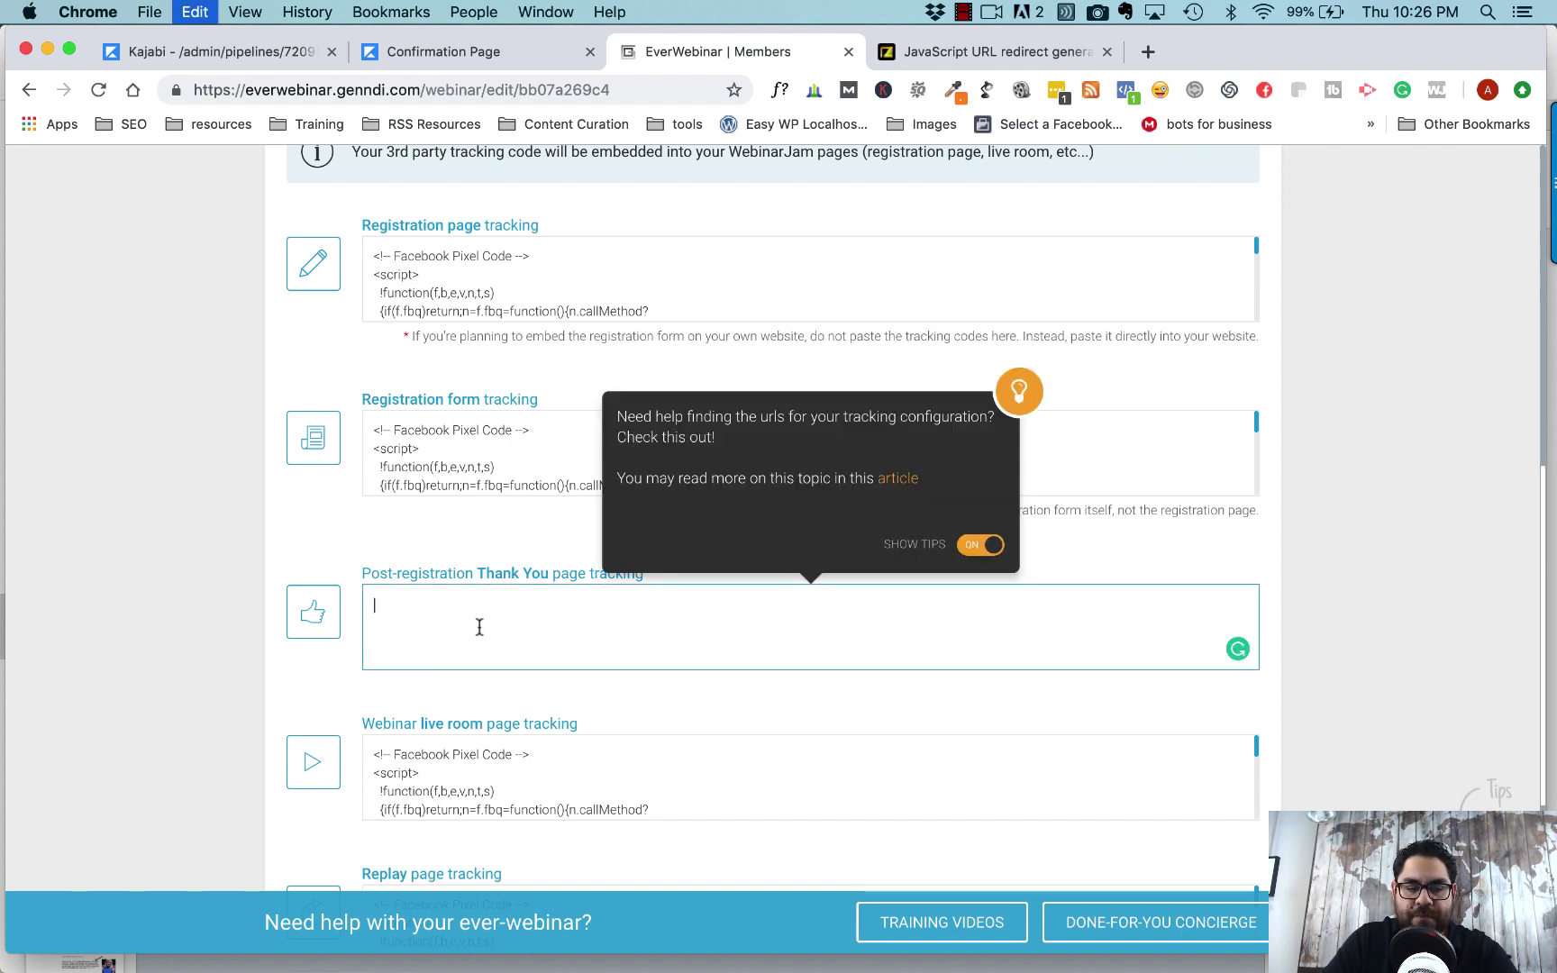
{"action": "key", "text": "super+v"}
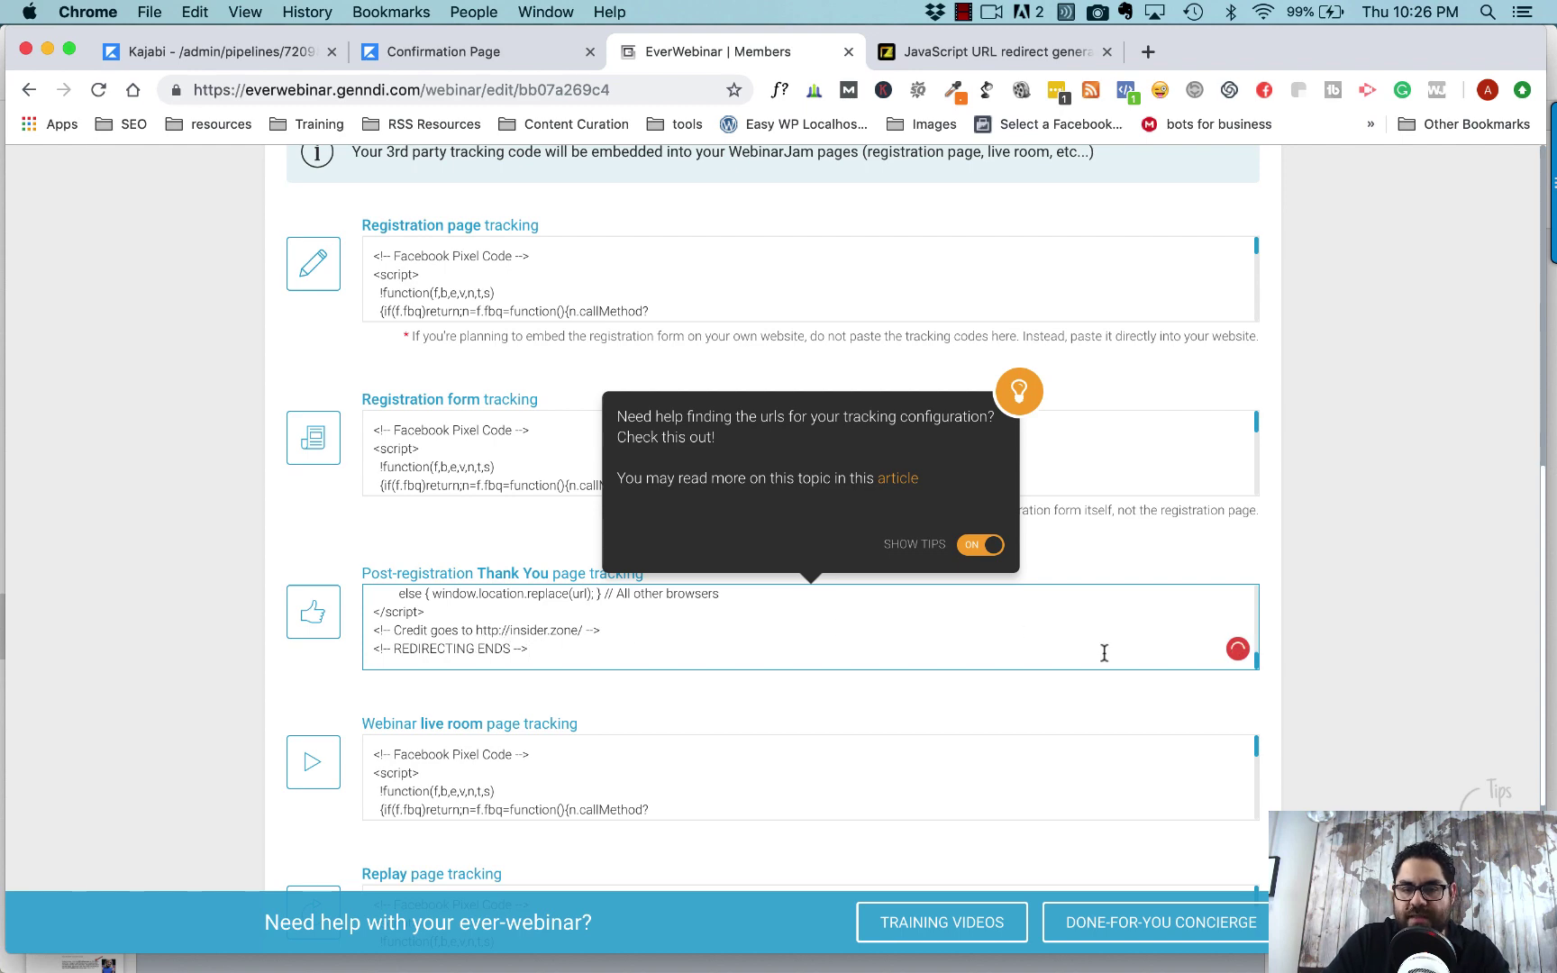
{"action": "scroll", "coordinate": [1309, 644], "scroll_direction": "up", "scroll_amount": 5}
{"action": "scroll", "coordinate": [1309, 651], "scroll_direction": "up", "scroll_amount": 3}
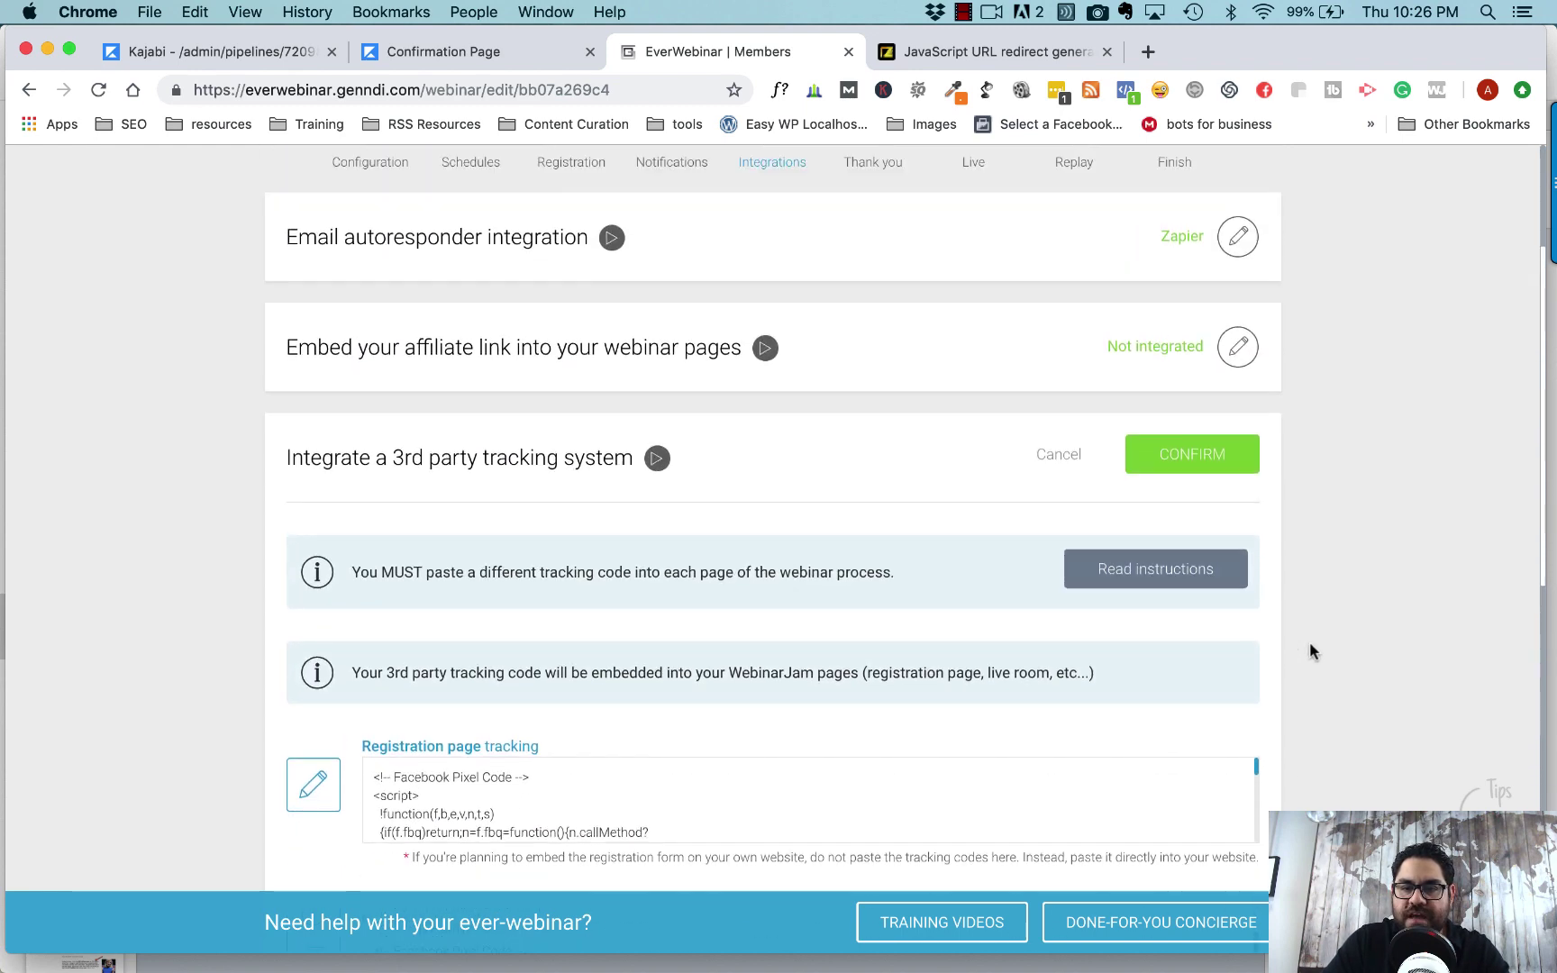
{"action": "left_click", "coordinate": [1197, 458]}
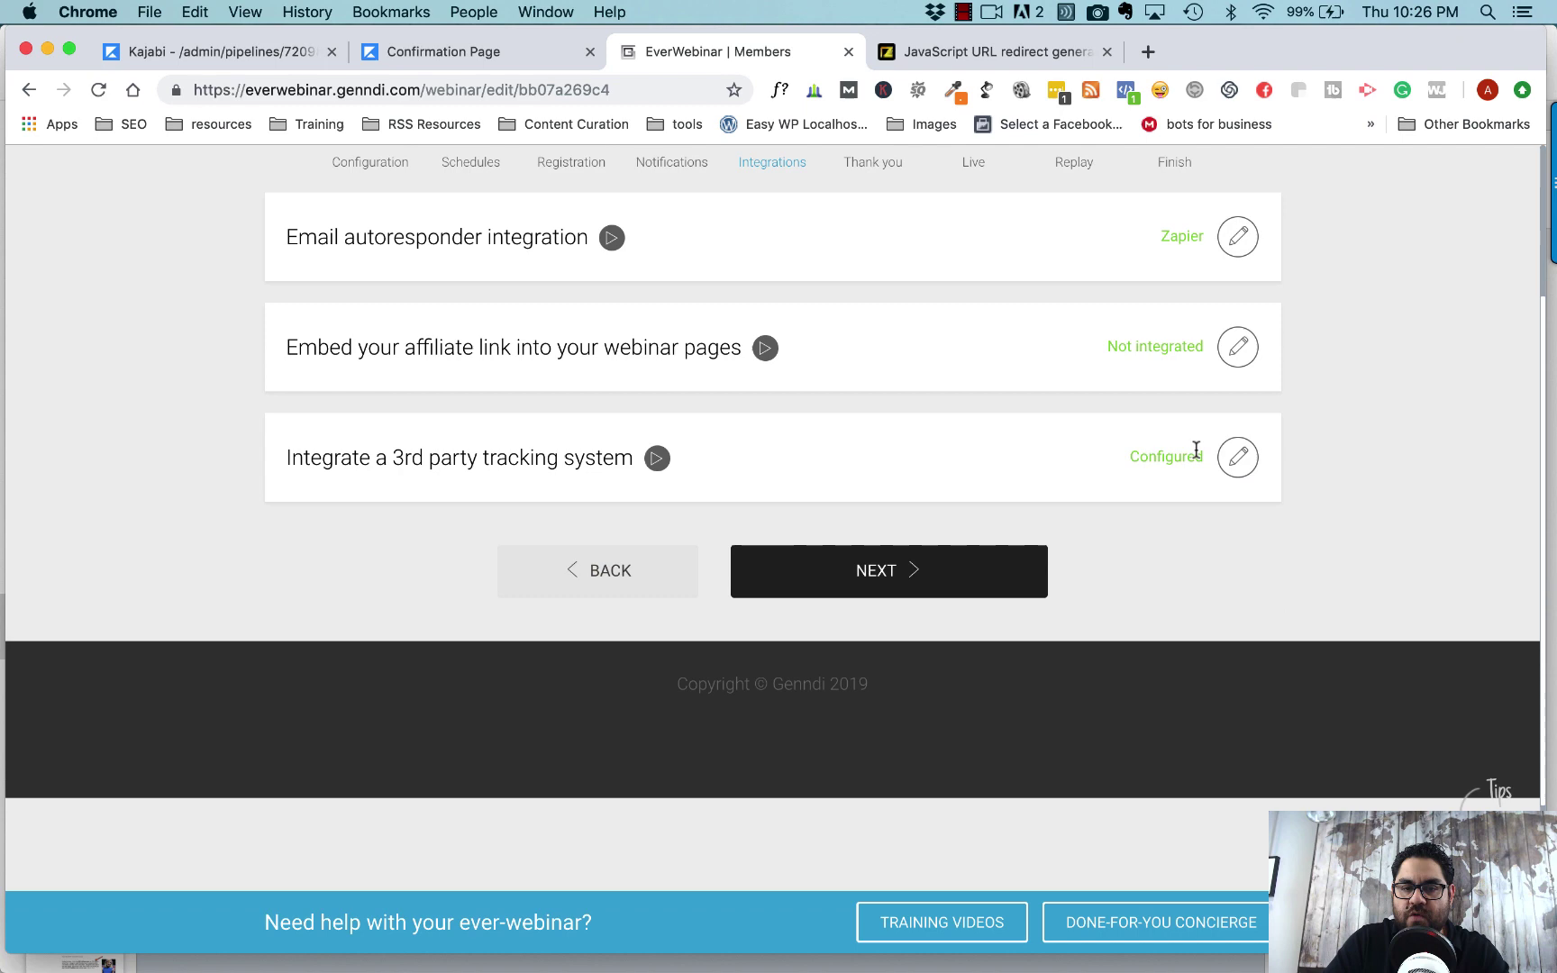
{"action": "scroll", "coordinate": [1106, 633], "scroll_direction": "up", "scroll_amount": 3}
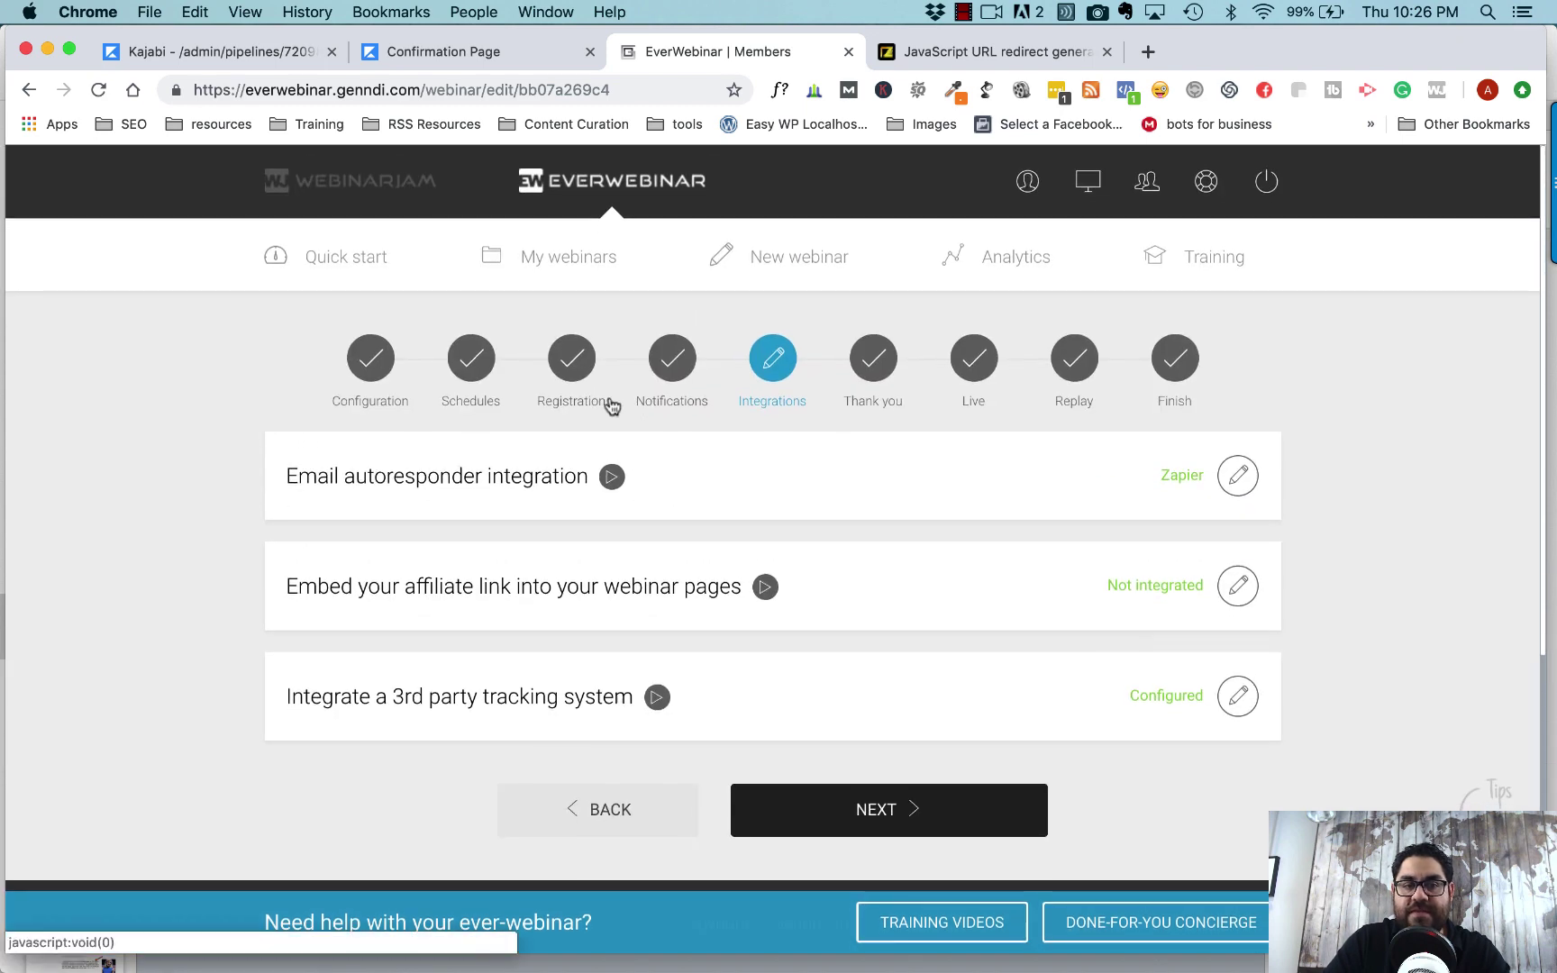
- Preview the live Registration Page and bring up its webinar registration form
{"action": "left_click", "coordinate": [425, 51]}
{"action": "left_click", "coordinate": [263, 52]}
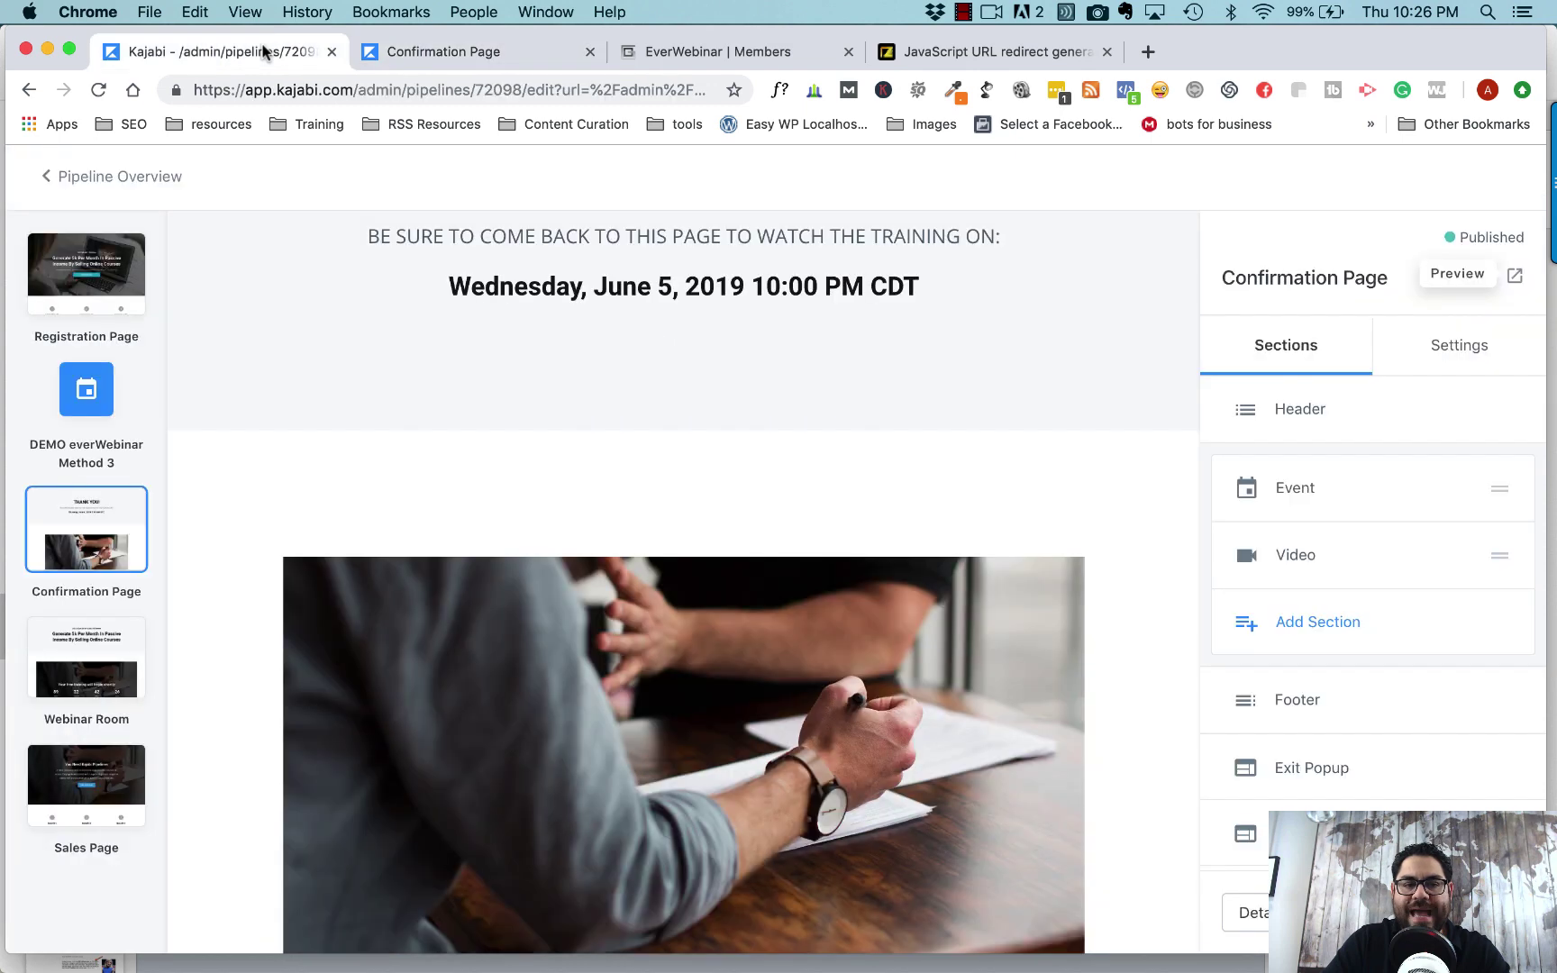
{"action": "left_click", "coordinate": [99, 271]}
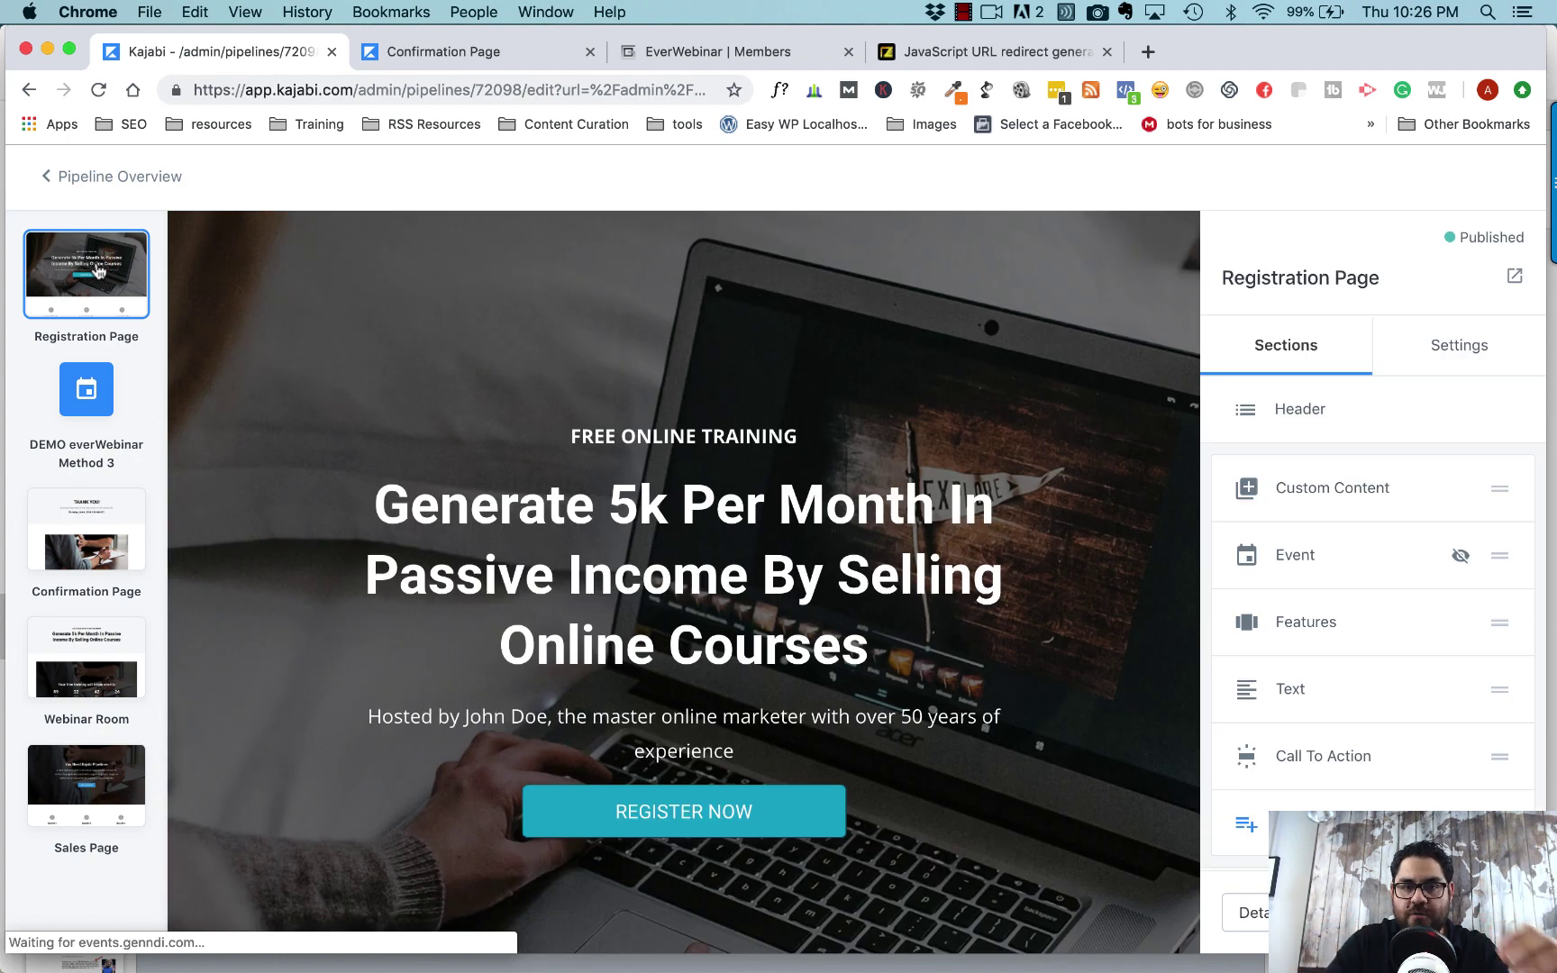
{"action": "left_click", "coordinate": [1514, 276]}
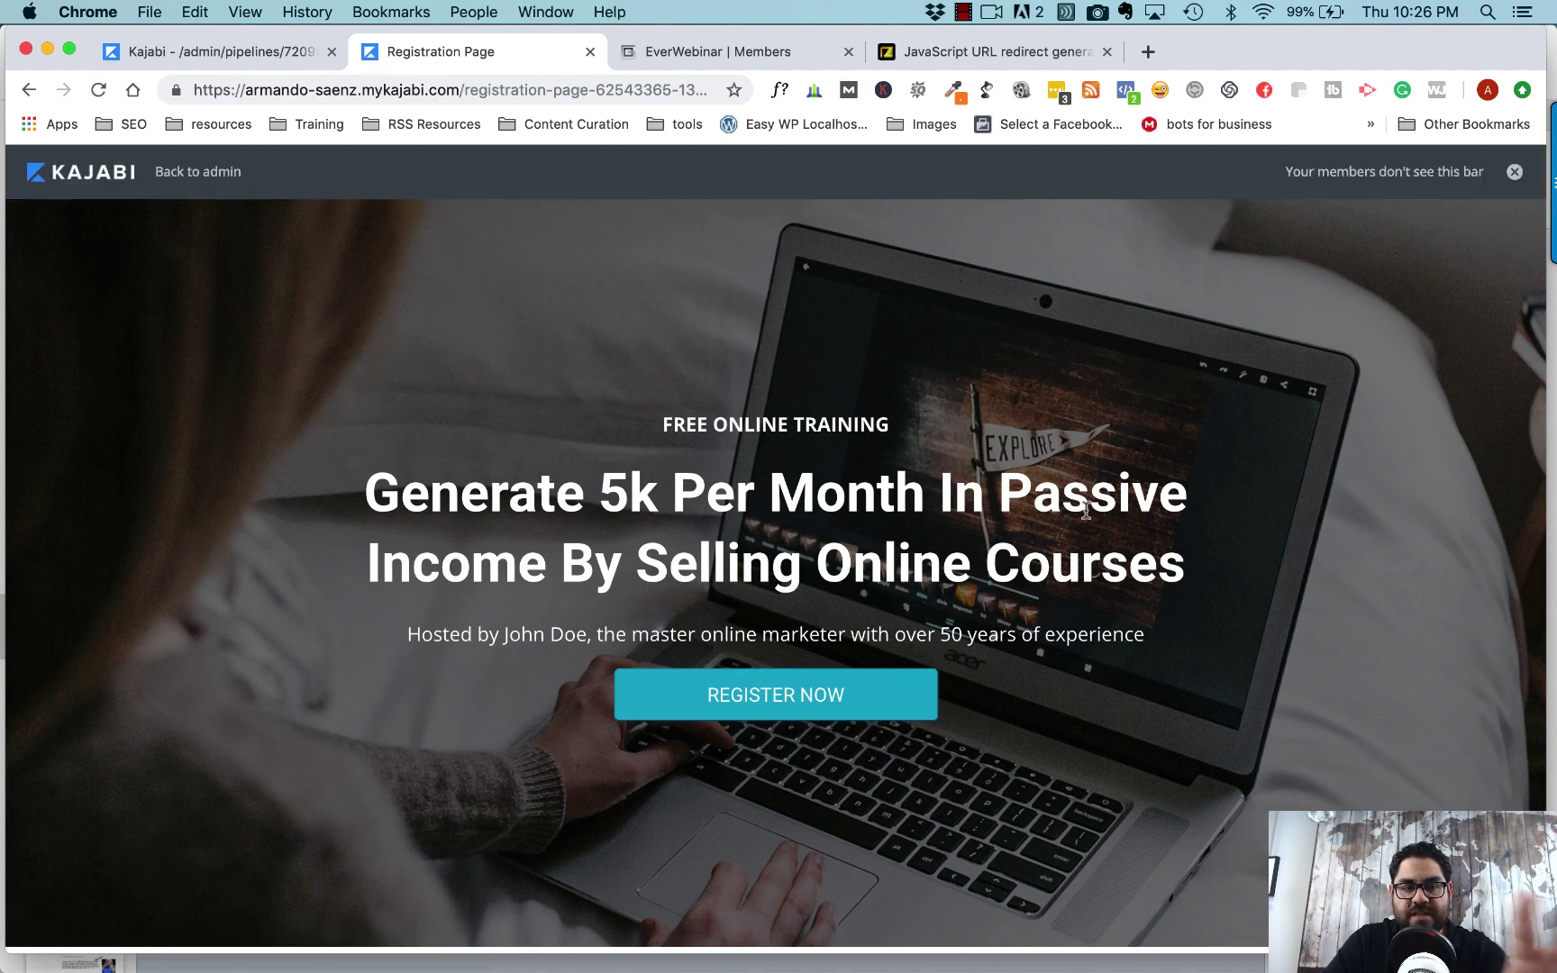
{"action": "scroll", "coordinate": [1085, 511], "scroll_direction": "down", "scroll_amount": 3}
{"action": "scroll", "coordinate": [1086, 511], "scroll_direction": "up", "scroll_amount": 3}
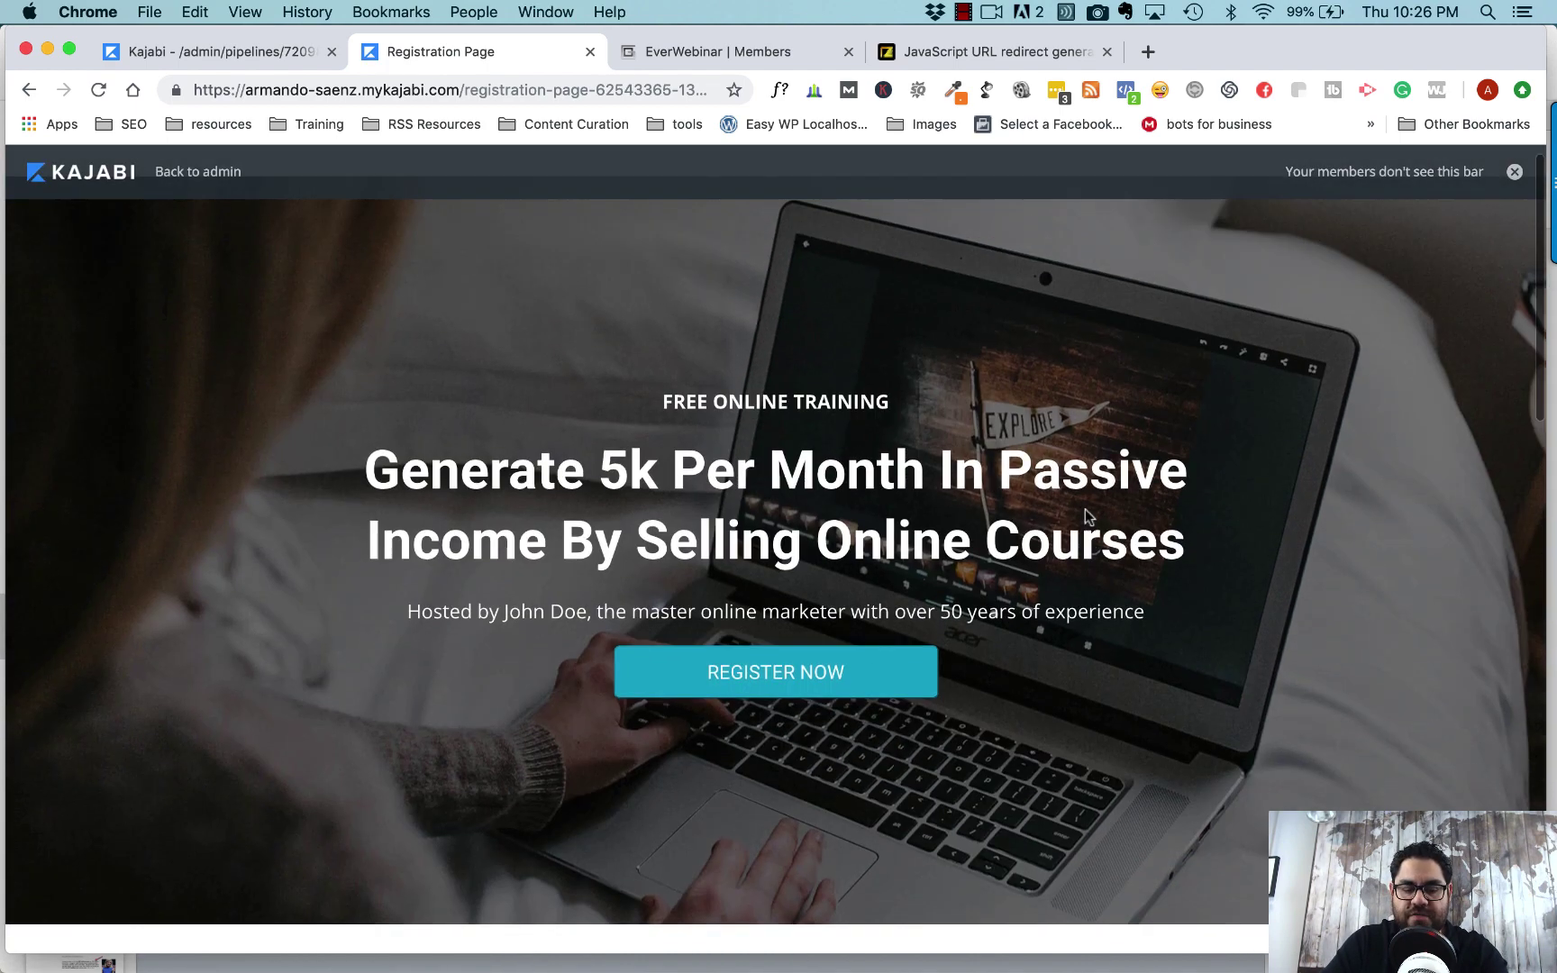
{"action": "left_click", "coordinate": [795, 676]}
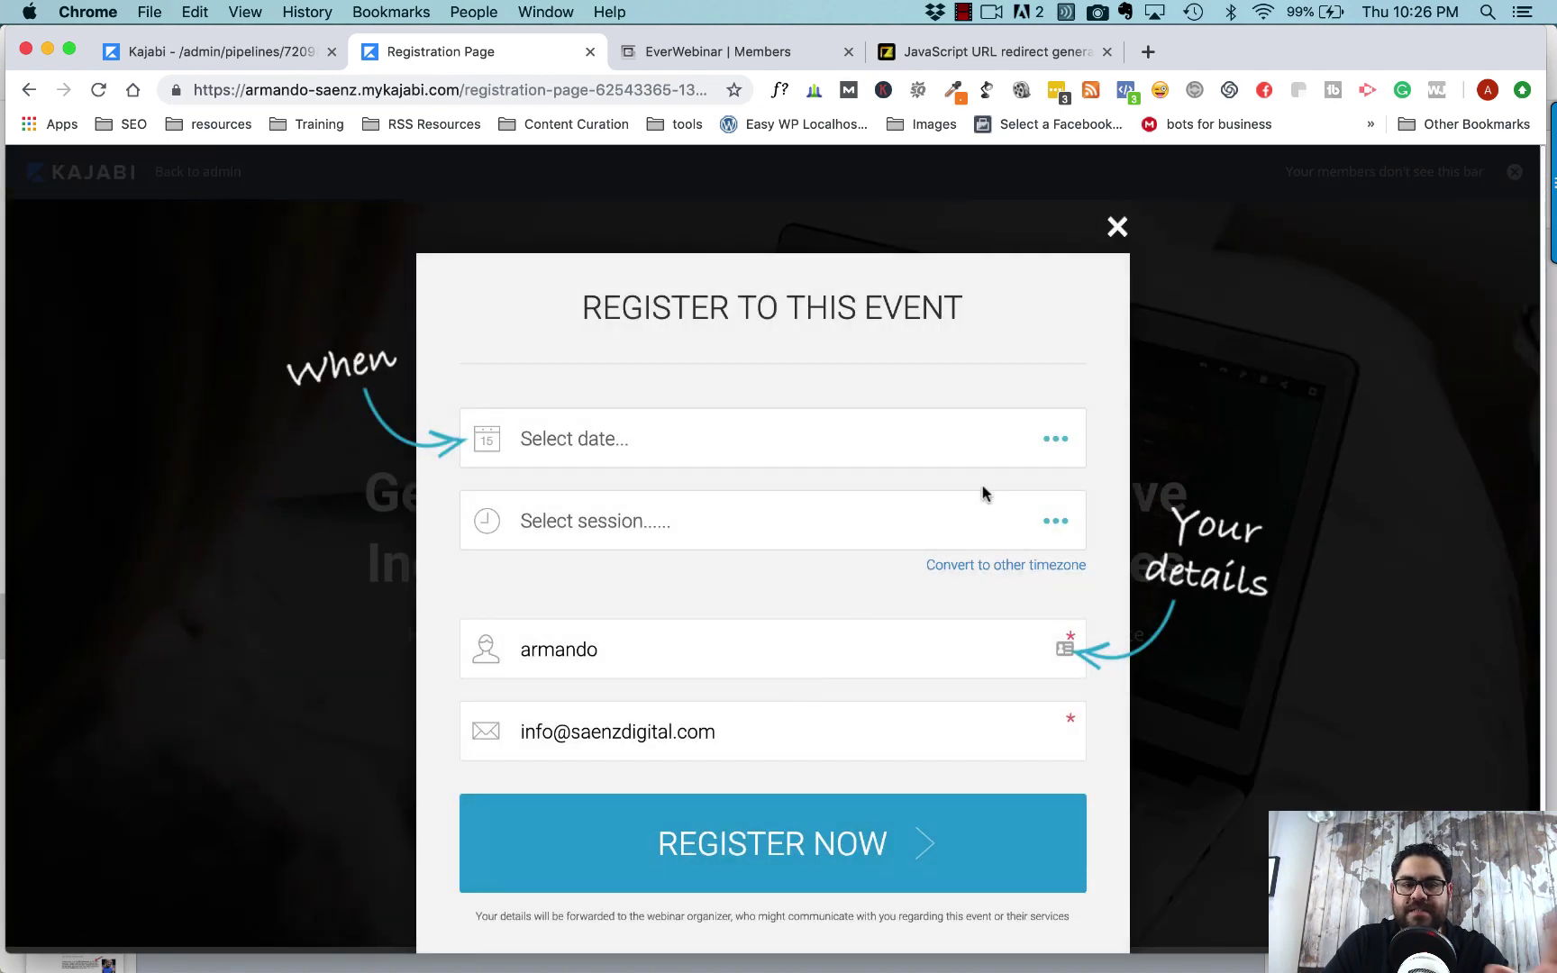
- Register for the Thursday, 7 March 2019, 10:30 pm session
{"action": "left_click", "coordinate": [1050, 446]}
{"action": "left_click", "coordinate": [742, 561]}
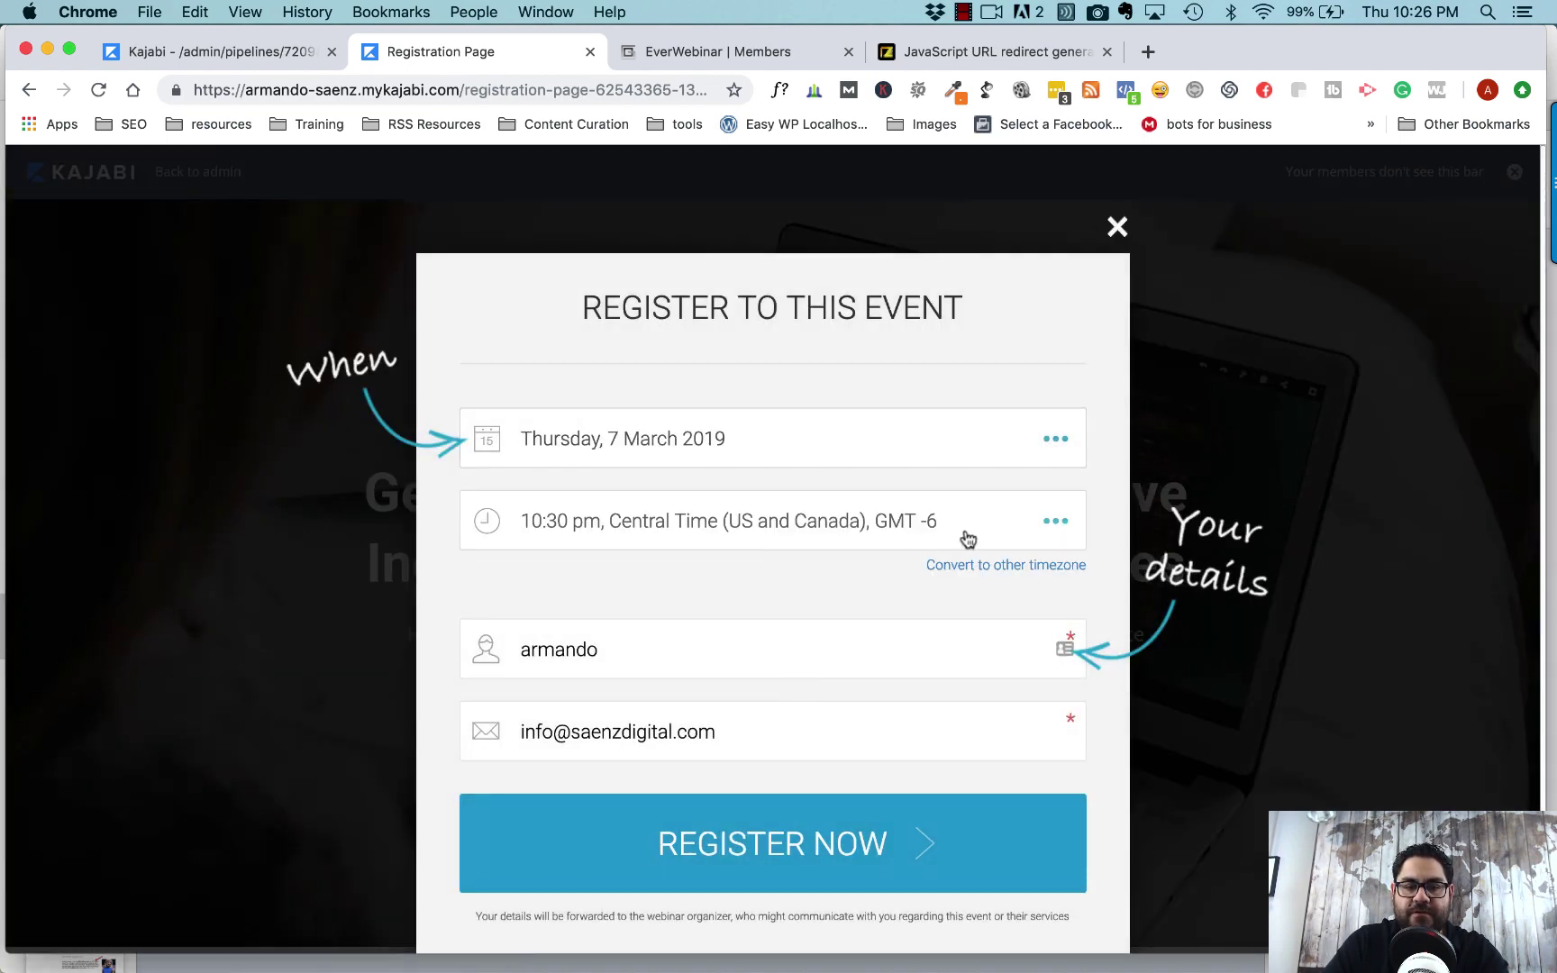
{"action": "left_click", "coordinate": [1039, 526]}
{"action": "left_click", "coordinate": [747, 621]}
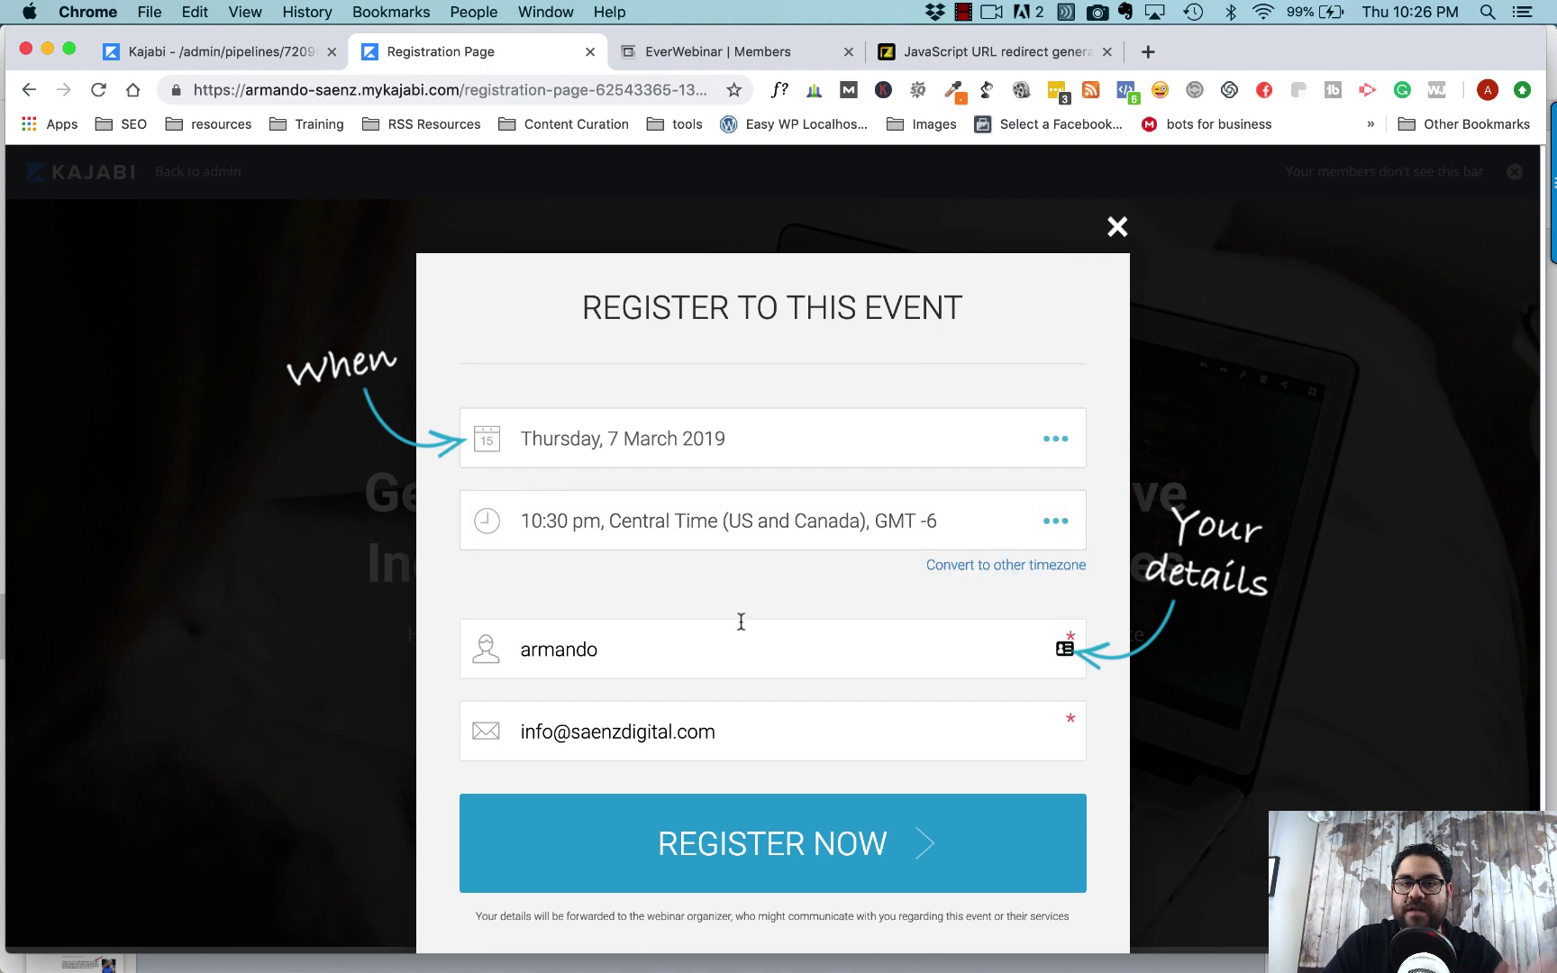
{"action": "left_click", "coordinate": [781, 865]}
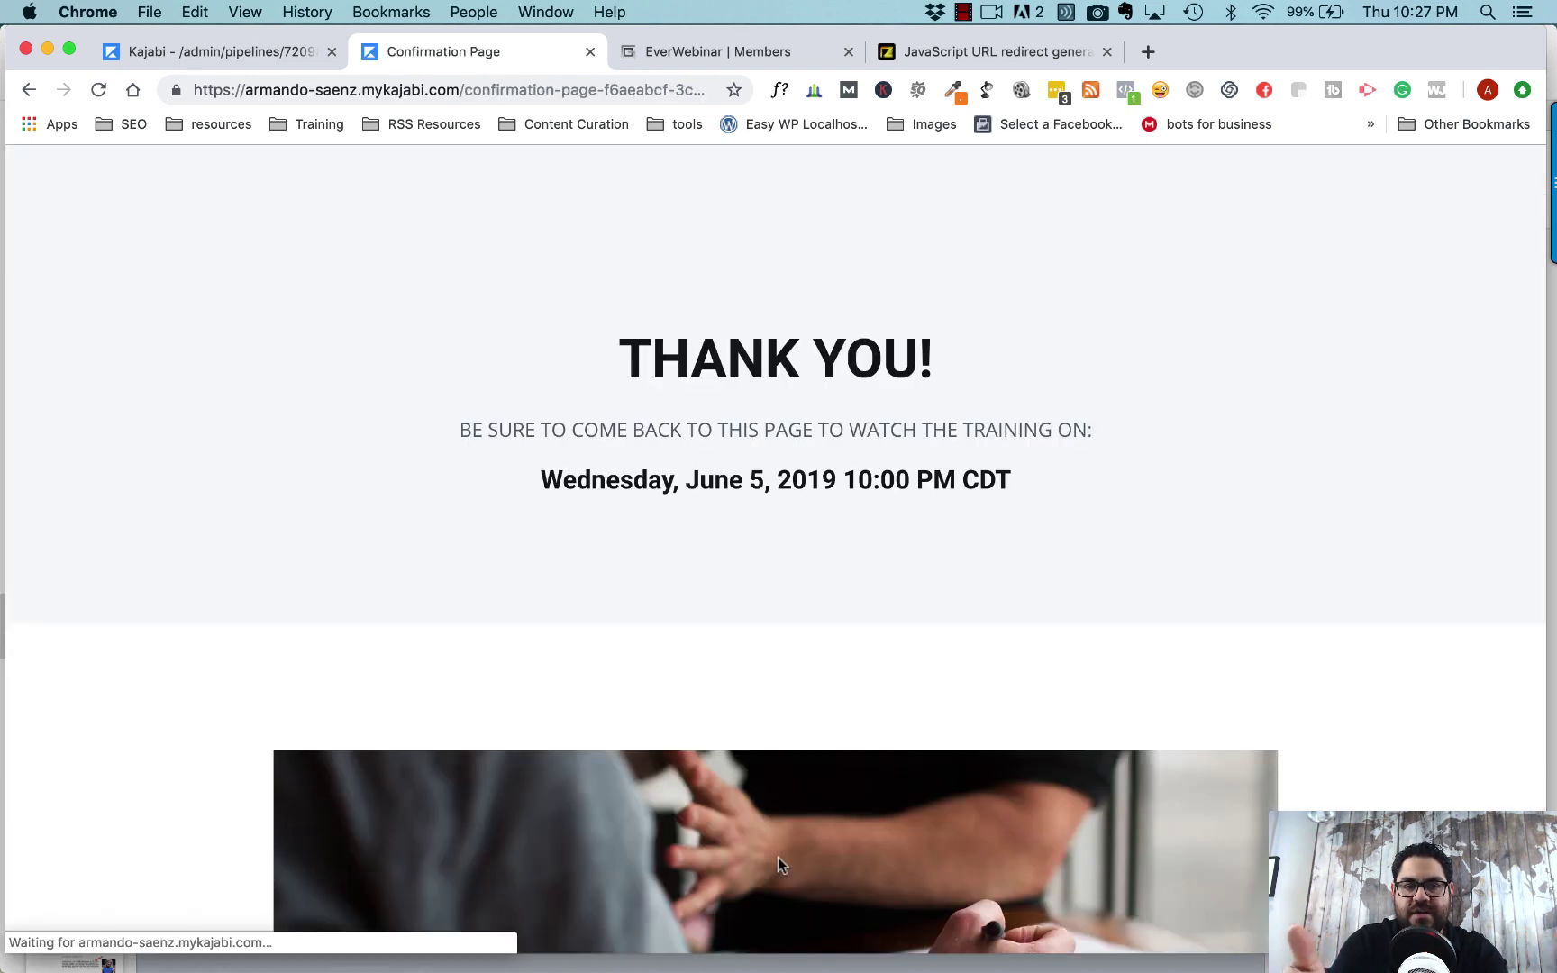
- Scroll through the redirected THANK YOU! confirmation page to review the training date
{"action": "scroll", "coordinate": [778, 861], "scroll_direction": "down", "scroll_amount": 3}
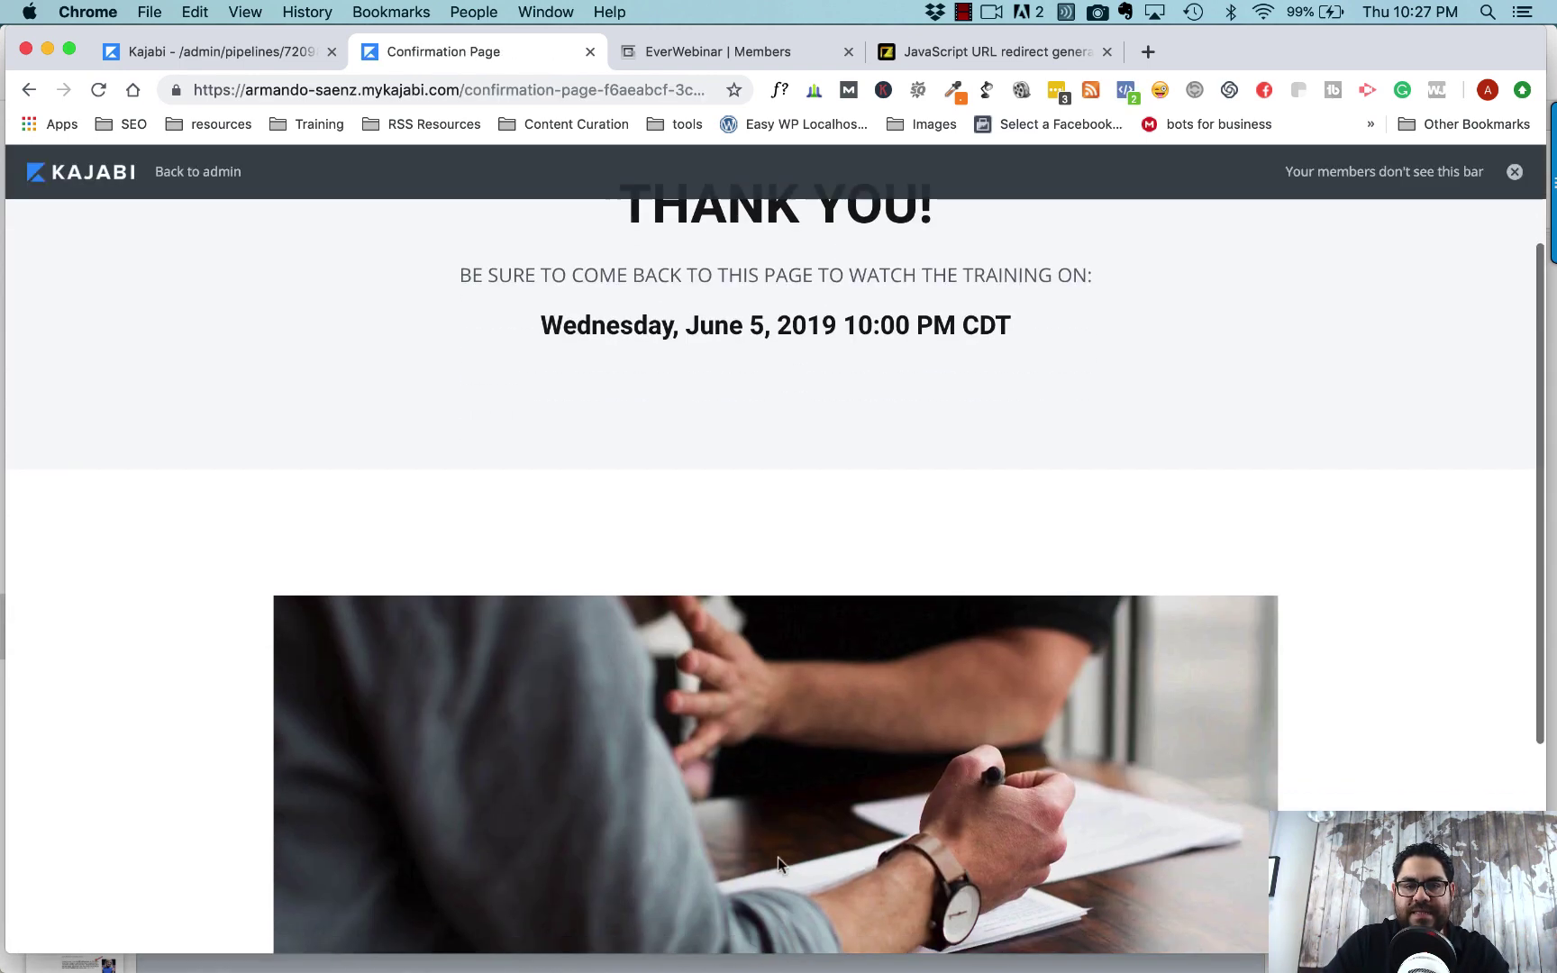
{"action": "scroll", "coordinate": [779, 861], "scroll_direction": "up", "scroll_amount": 3}
{"action": "scroll", "coordinate": [777, 856], "scroll_direction": "down", "scroll_amount": 5}
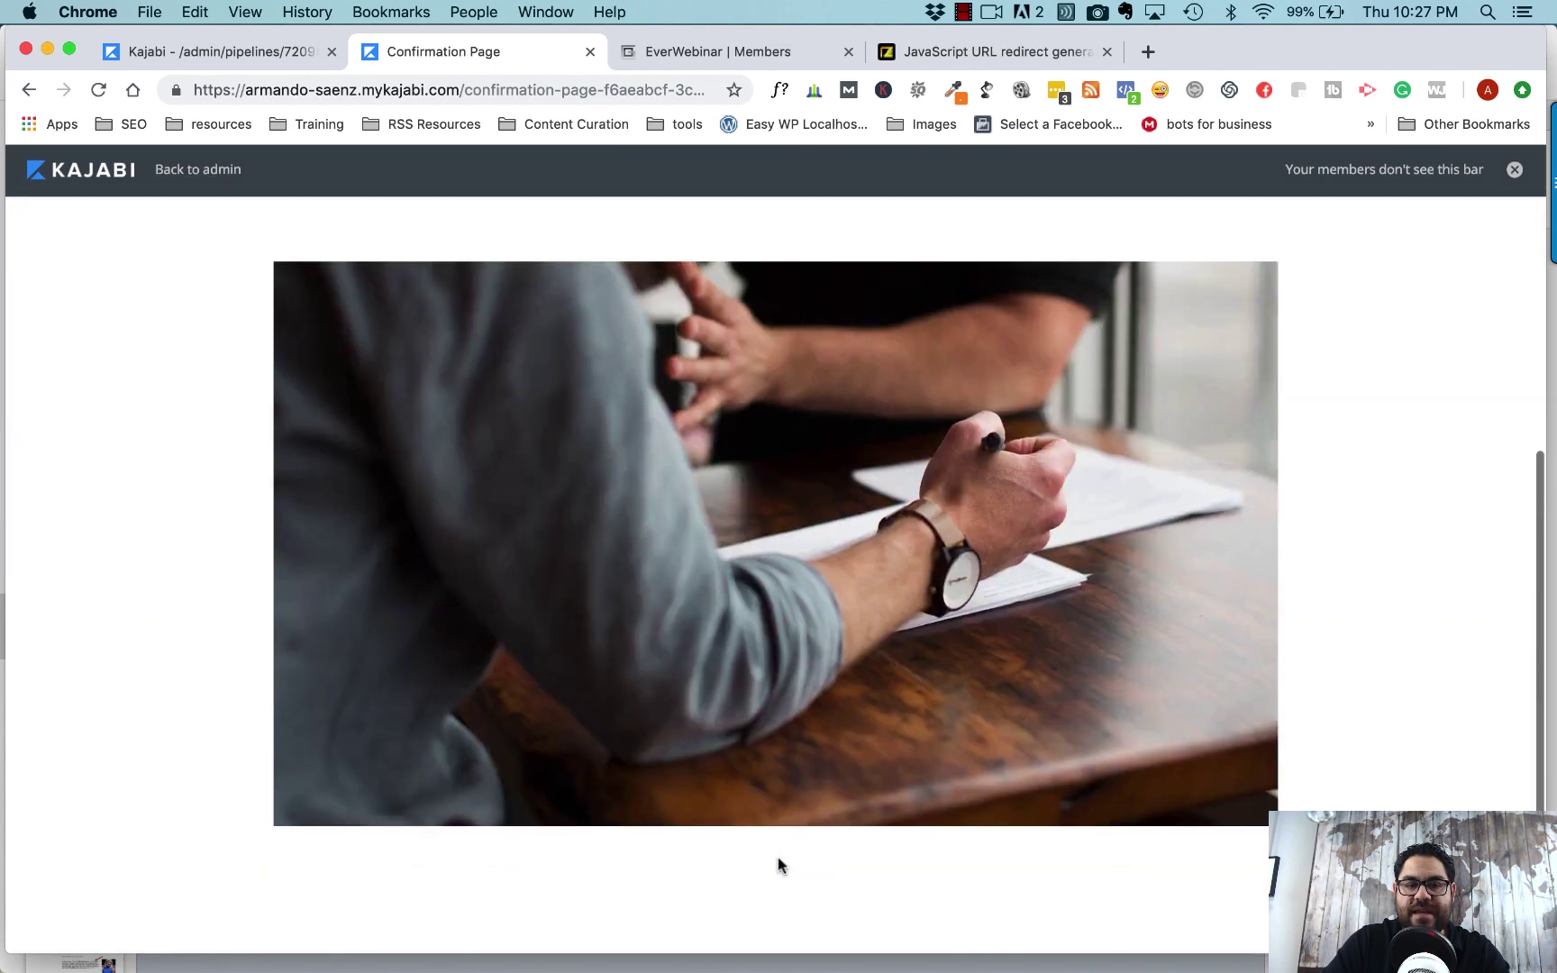
{"action": "scroll", "coordinate": [778, 856], "scroll_direction": "up", "scroll_amount": 3}
{"action": "scroll", "coordinate": [777, 856], "scroll_direction": "up", "scroll_amount": 2}
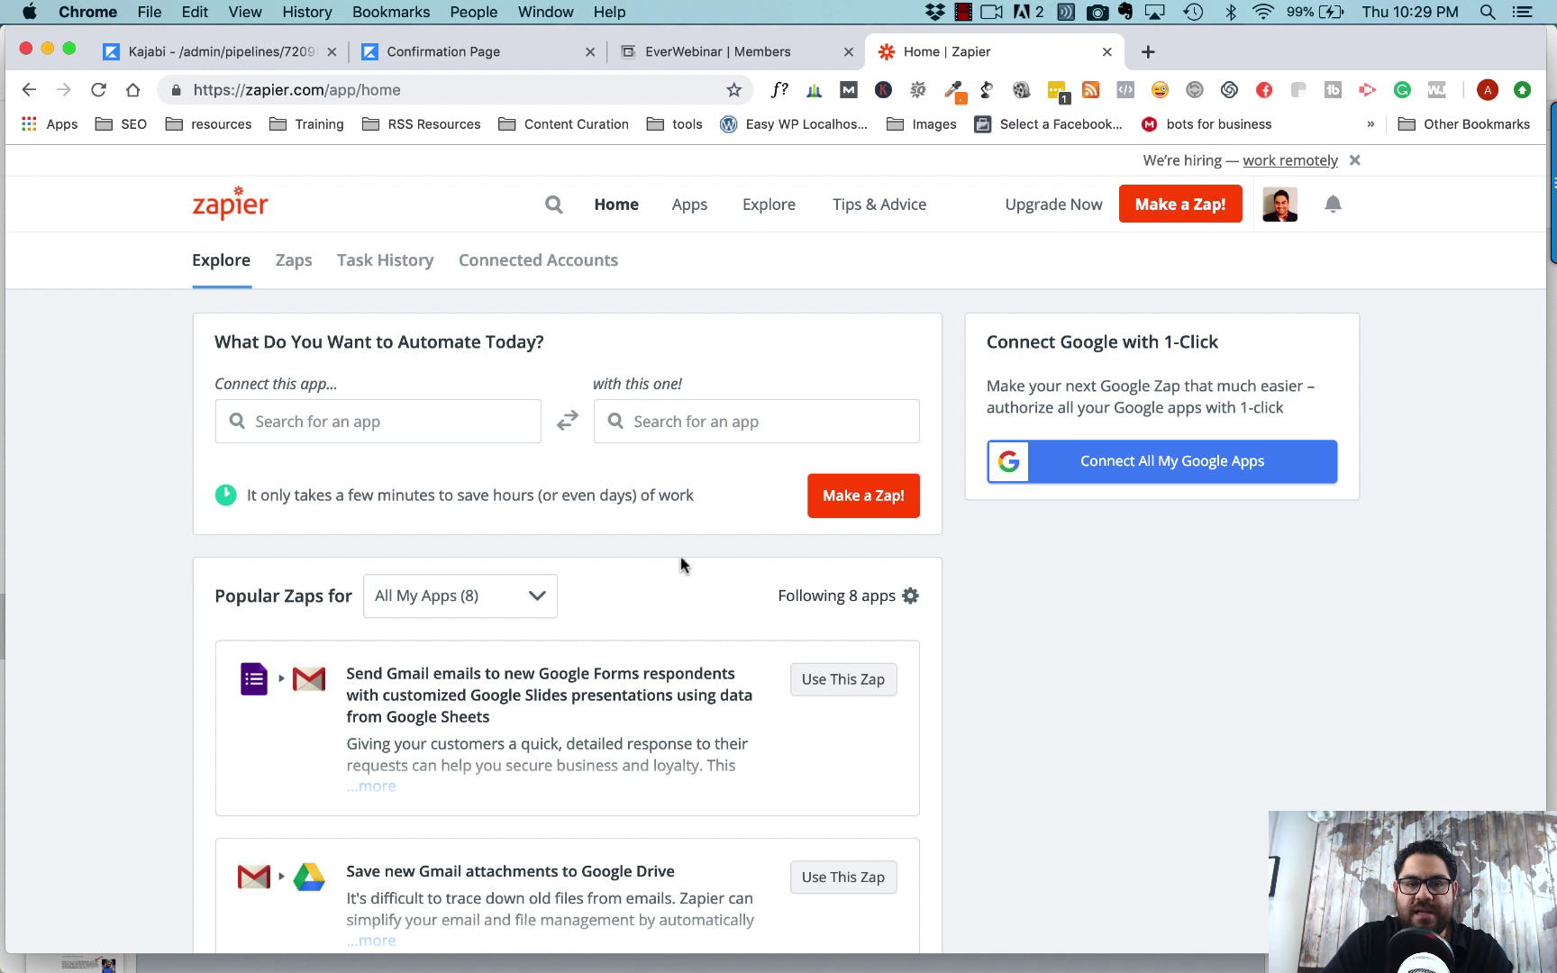
- Begin a new zap from the Zapier dashboard with Make a Zap!
{"action": "left_click", "coordinate": [1187, 210]}
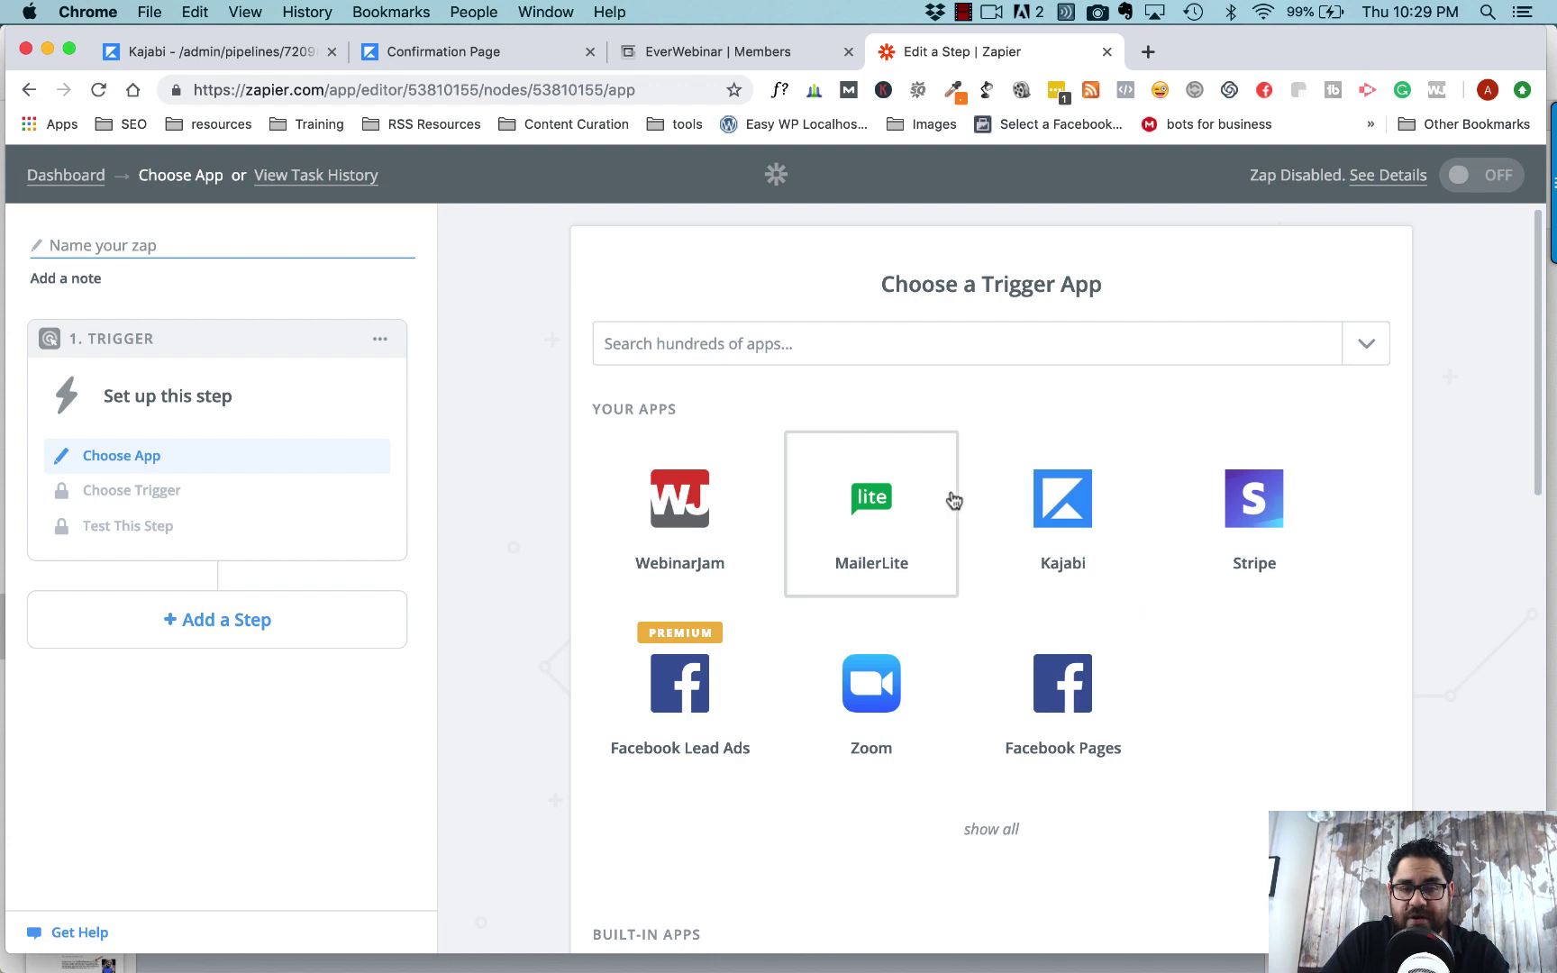
- Search the trigger apps for 'webin' and pick WebinarJam
{"action": "left_click", "coordinate": [875, 358]}
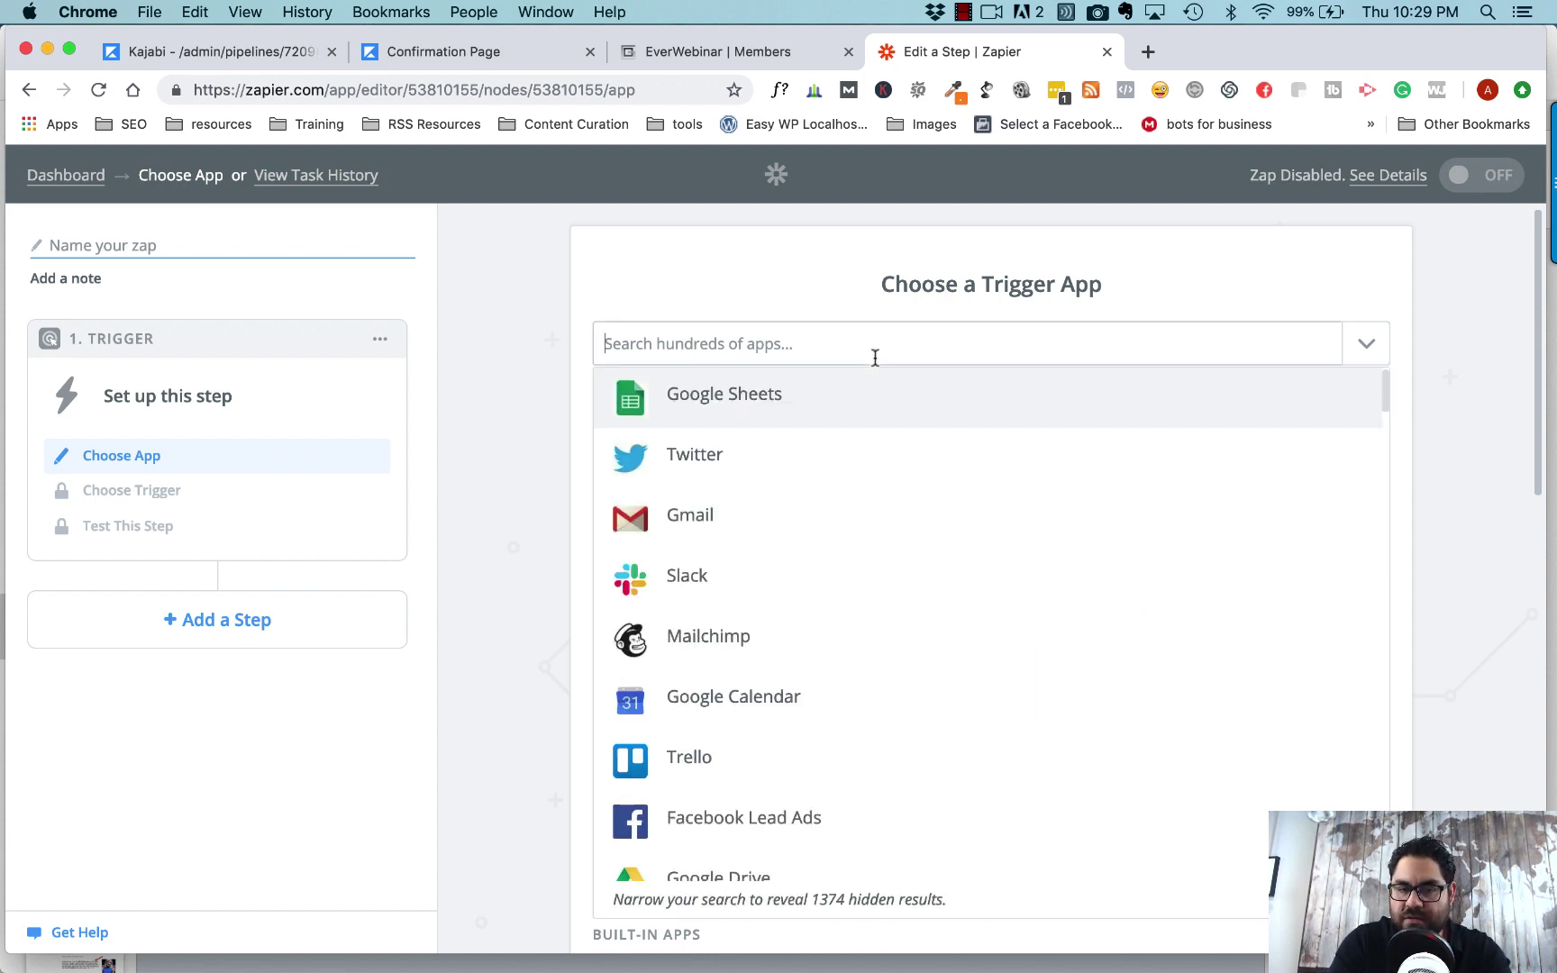
{"action": "type", "text": "webin"}
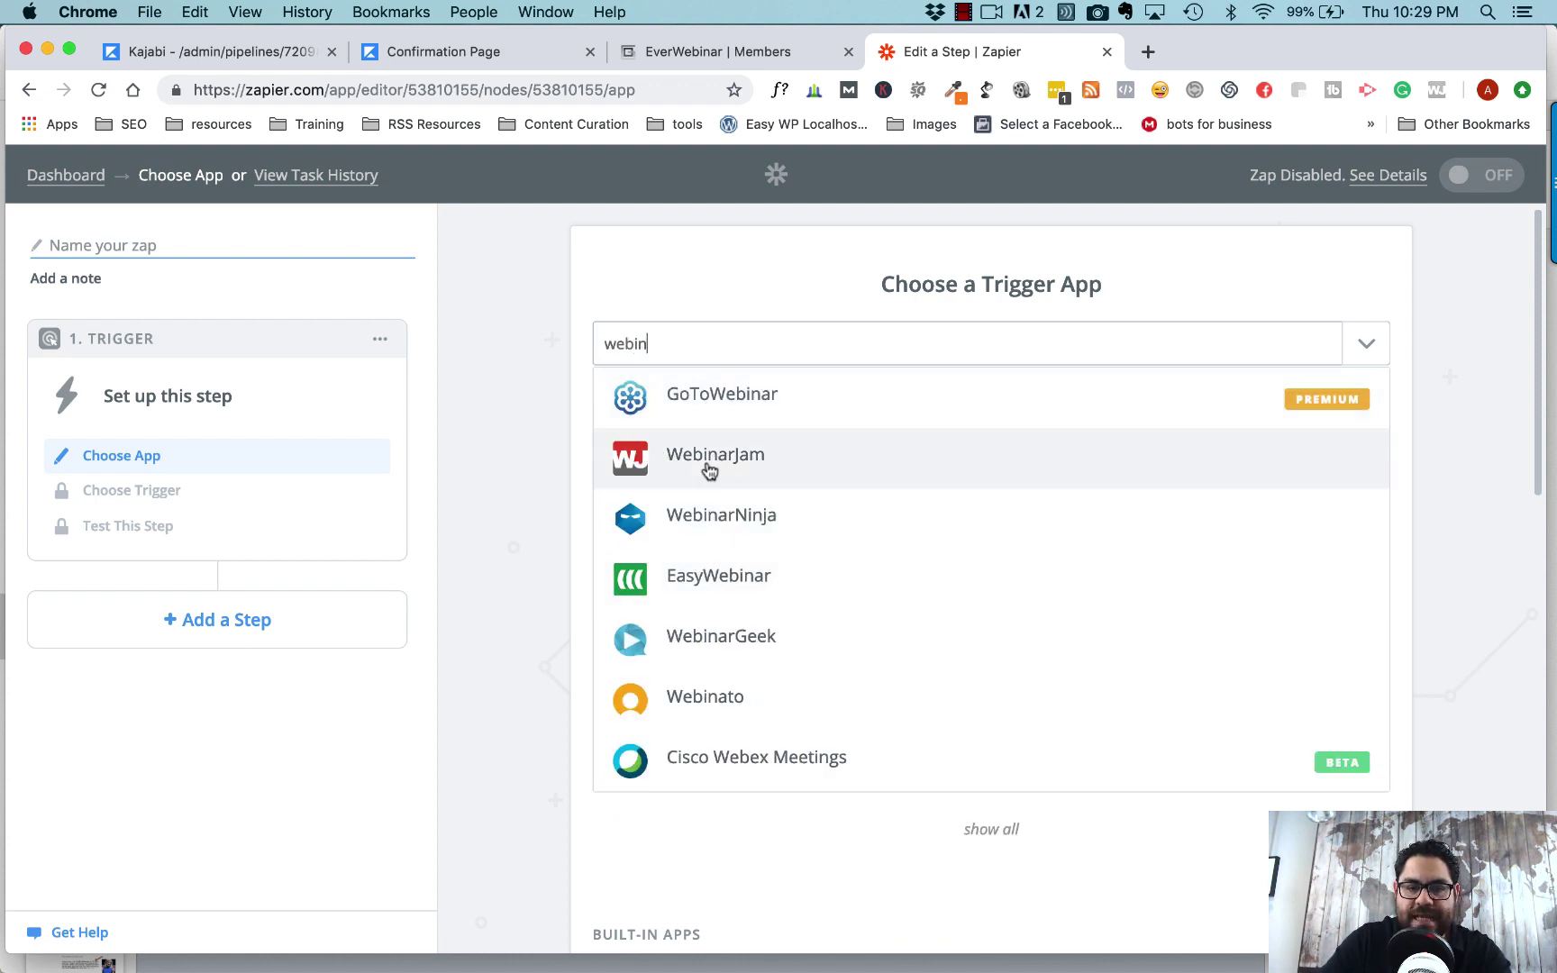
{"action": "left_click", "coordinate": [651, 457]}
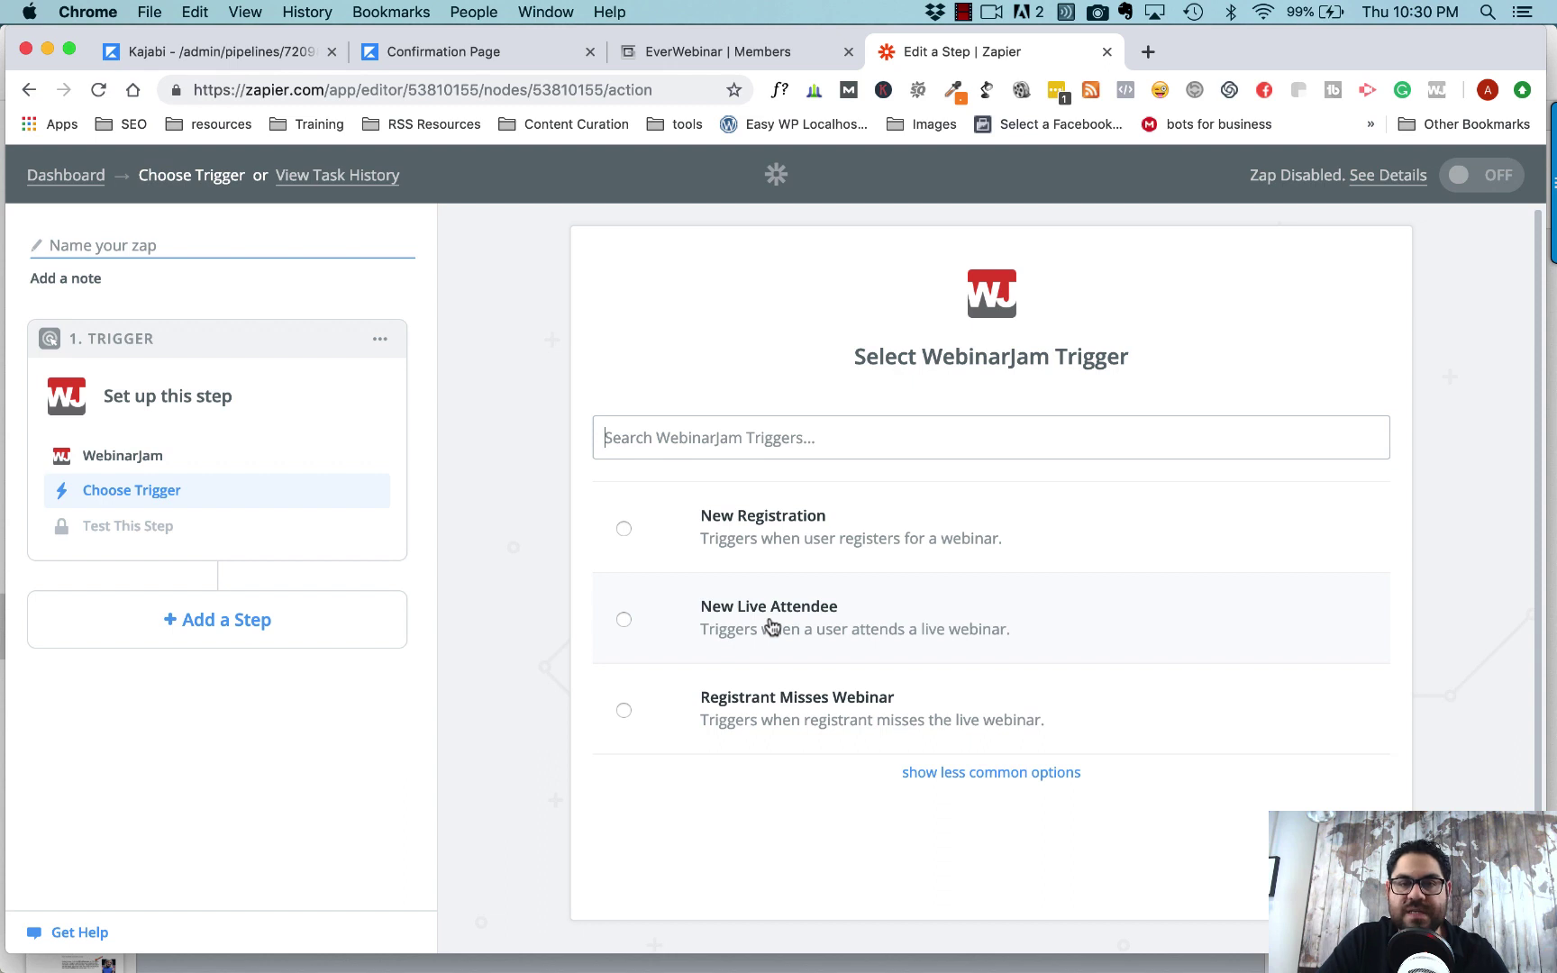
- Choose the New Registration trigger and keep the connected WebinarJam account
{"action": "left_click", "coordinate": [623, 531]}
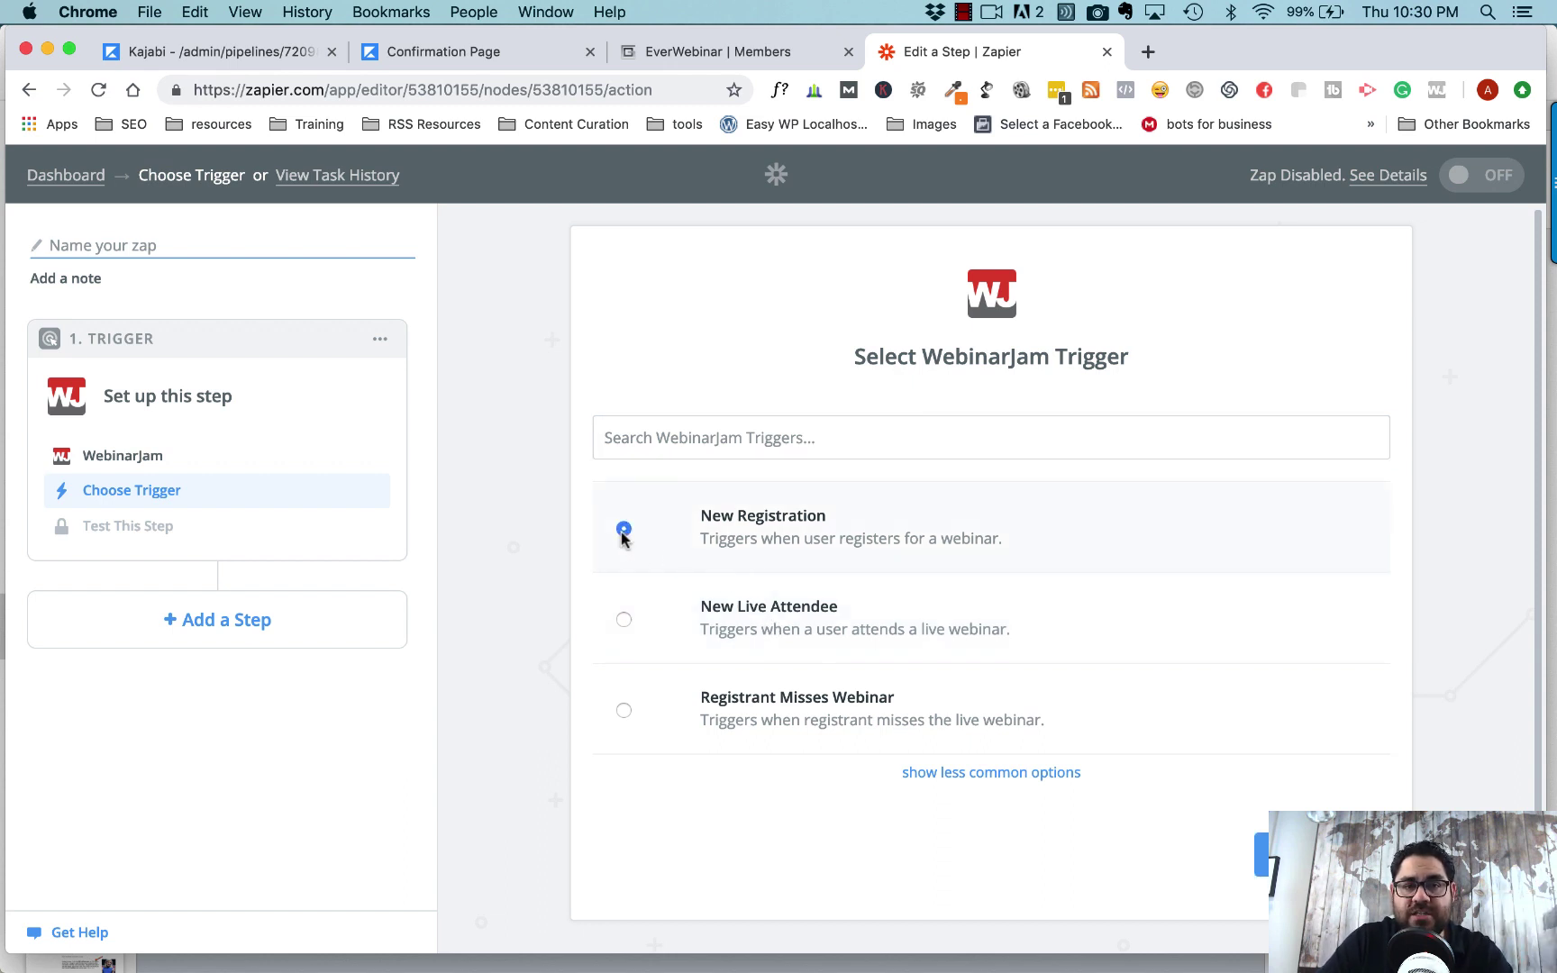
{"action": "left_click", "coordinate": [1322, 854]}
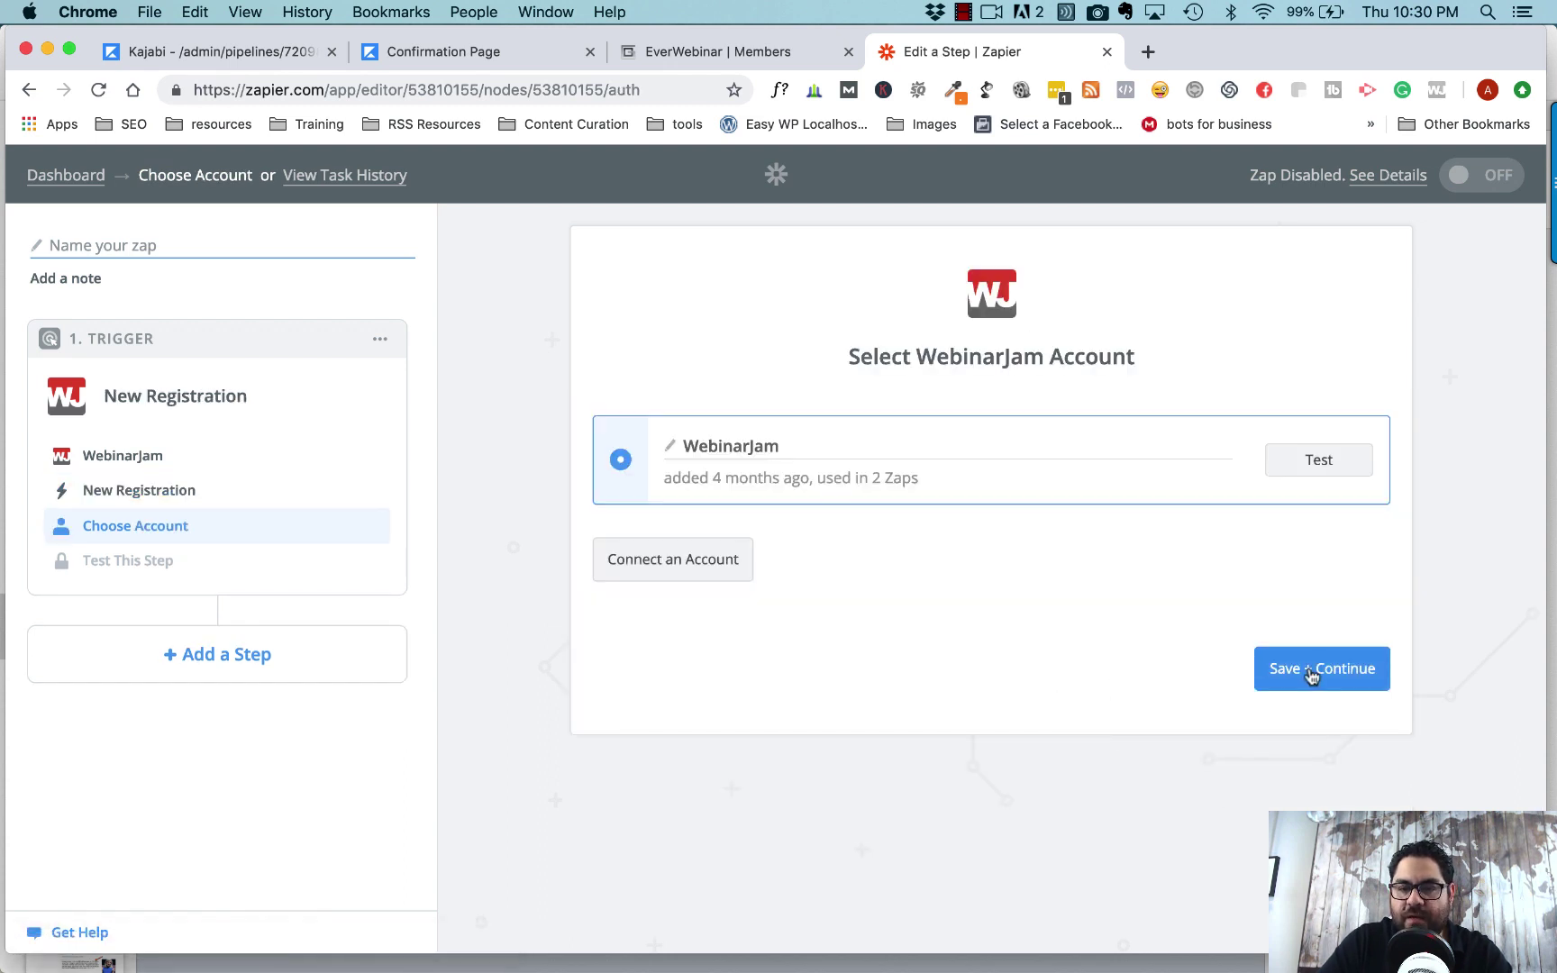
{"action": "left_click", "coordinate": [1310, 671]}
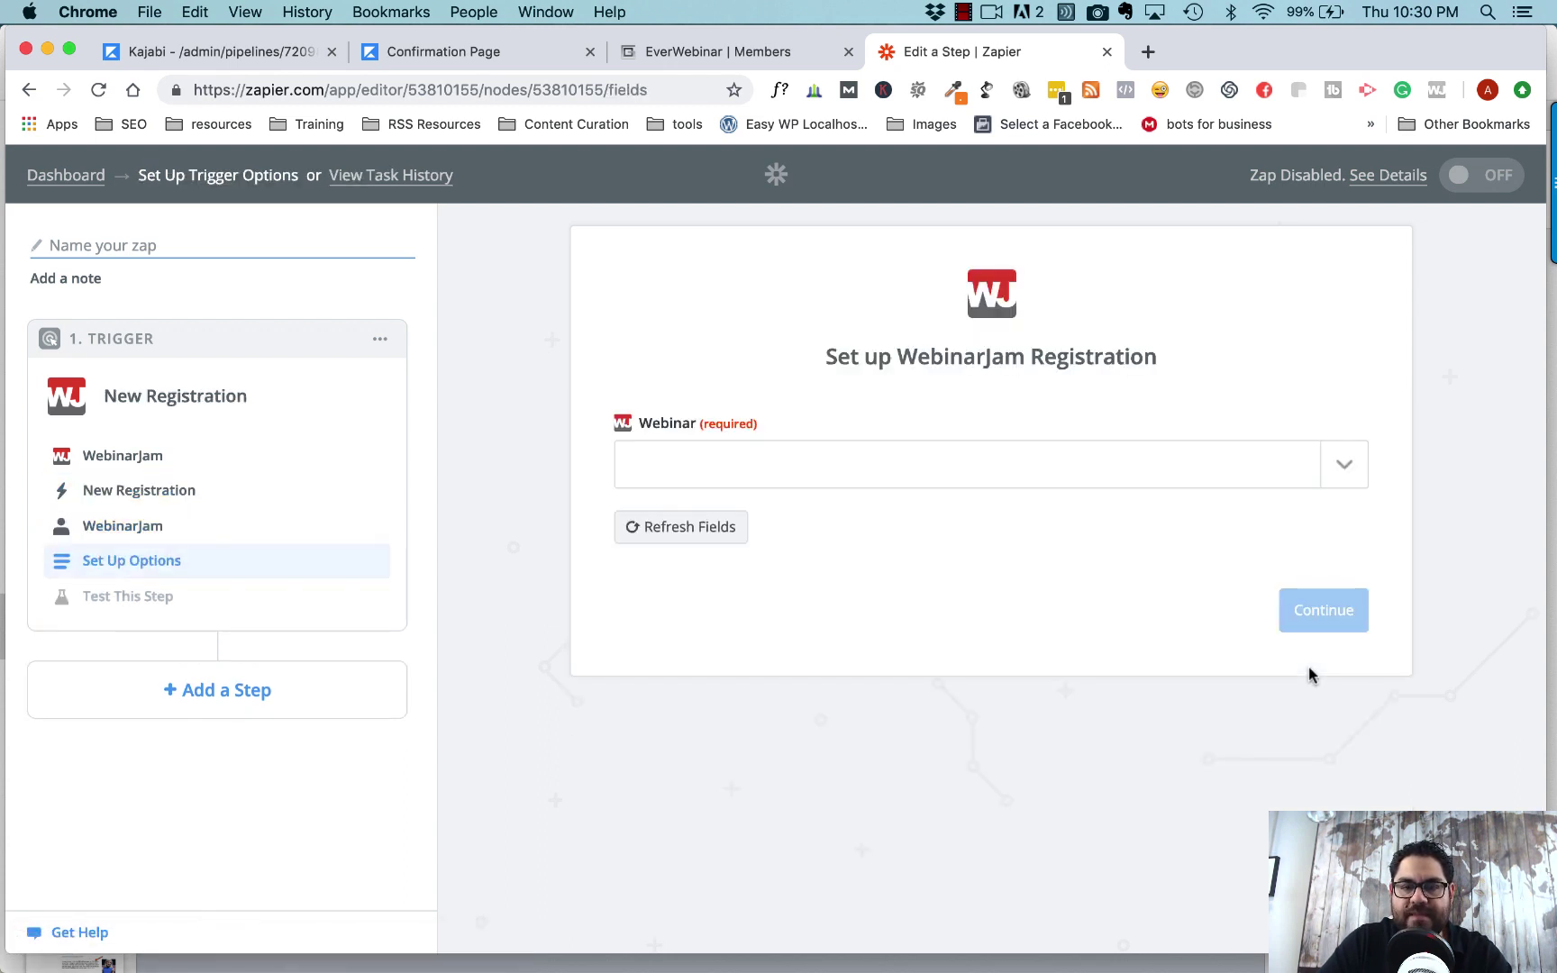
- Target the RE Webinar - Become Go To Agent webinar and pull sample registrations
{"action": "left_click", "coordinate": [1317, 478]}
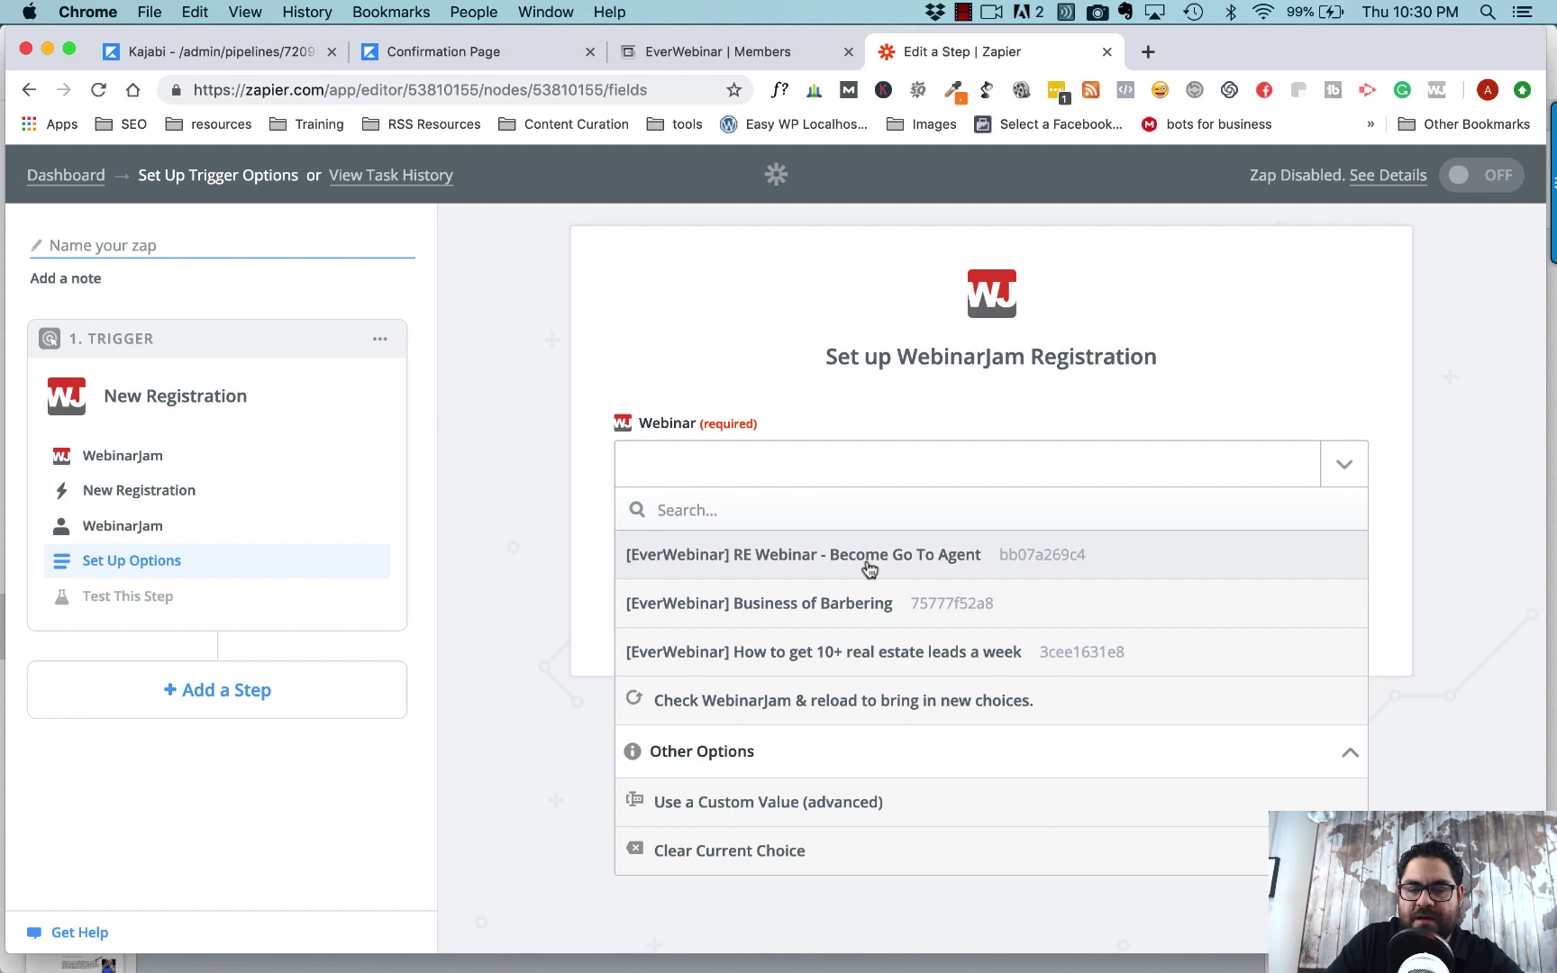
{"action": "left_click", "coordinate": [868, 565]}
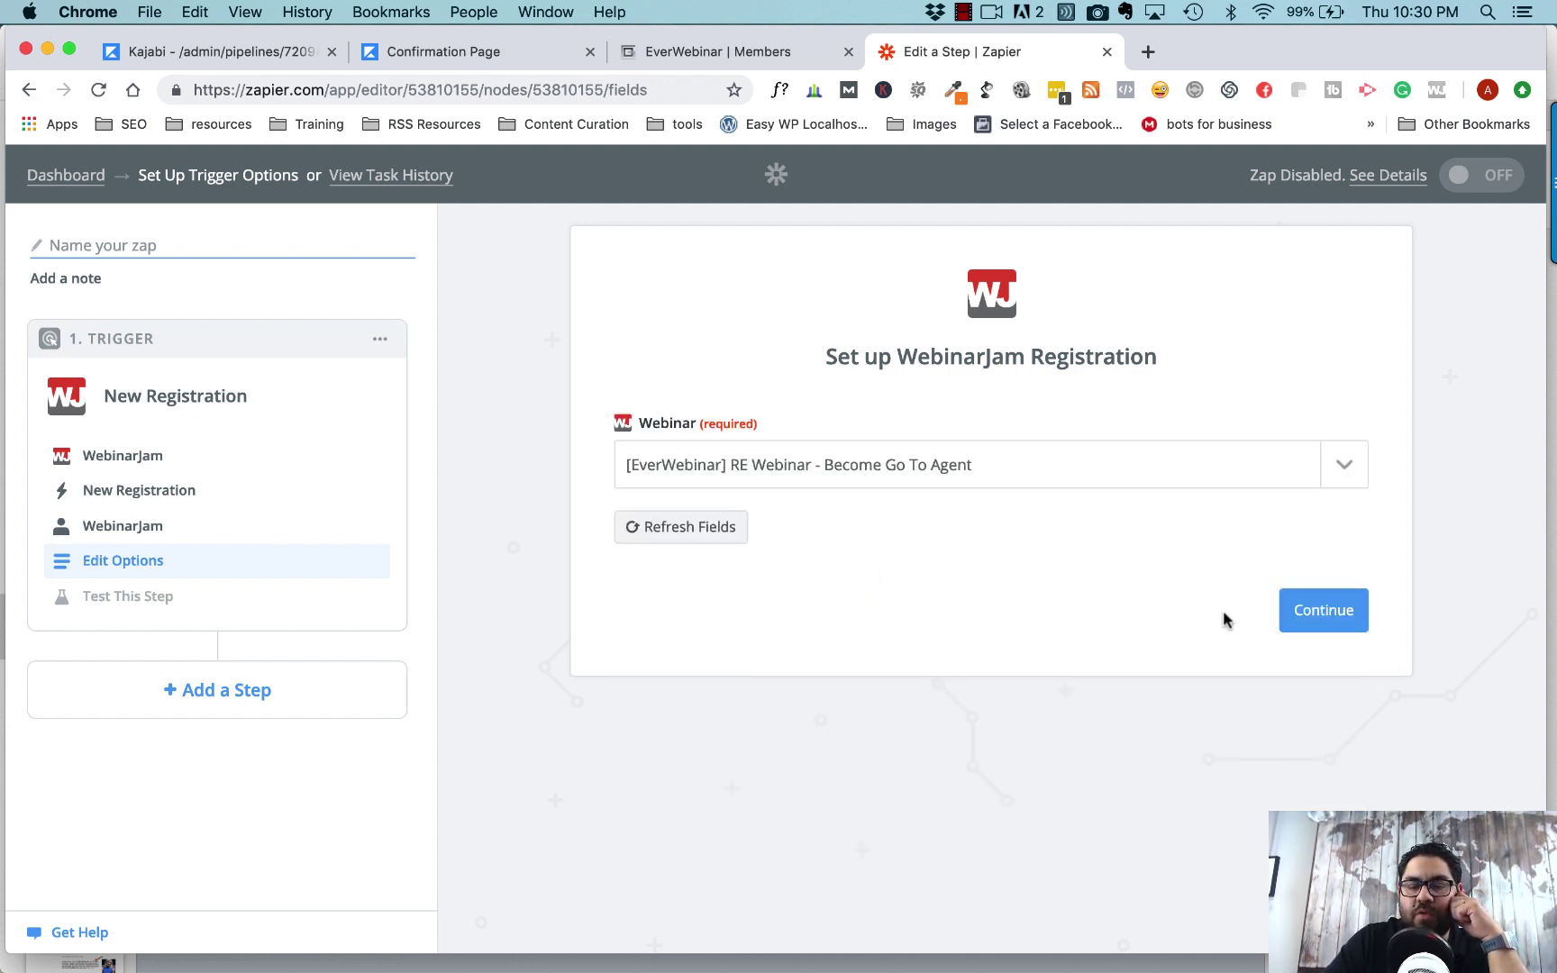
{"action": "left_click", "coordinate": [1302, 614]}
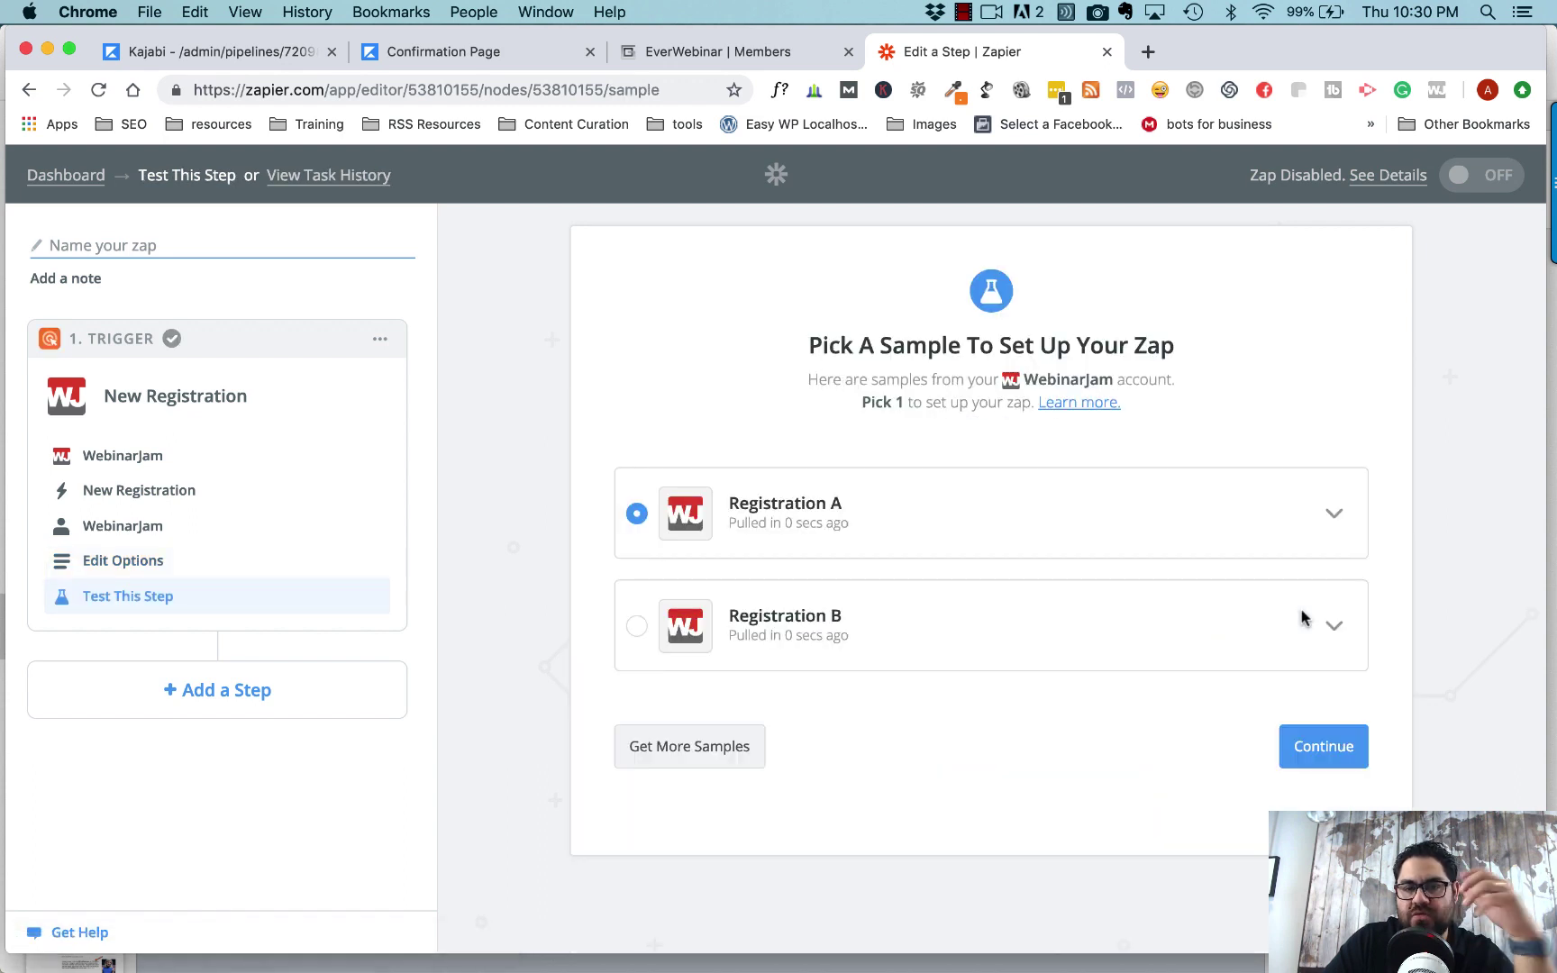
{"action": "left_click", "coordinate": [1322, 747]}
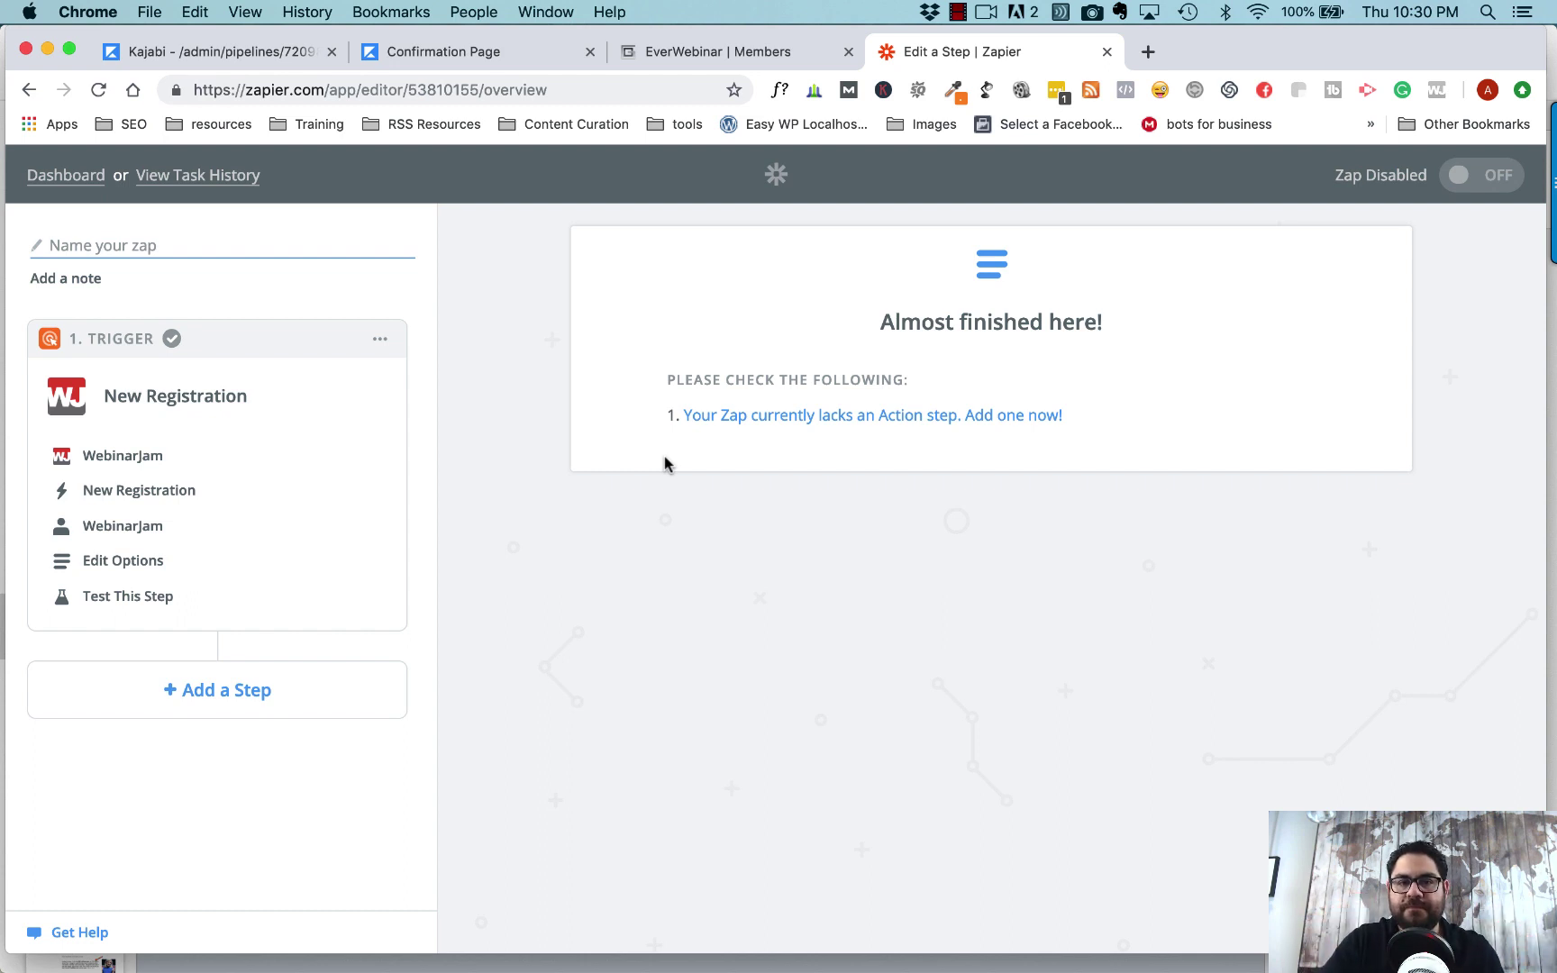
- Add a Kajabi action step with the Create Form Submission event and the existing Kajabi account
{"action": "left_click", "coordinate": [844, 426]}
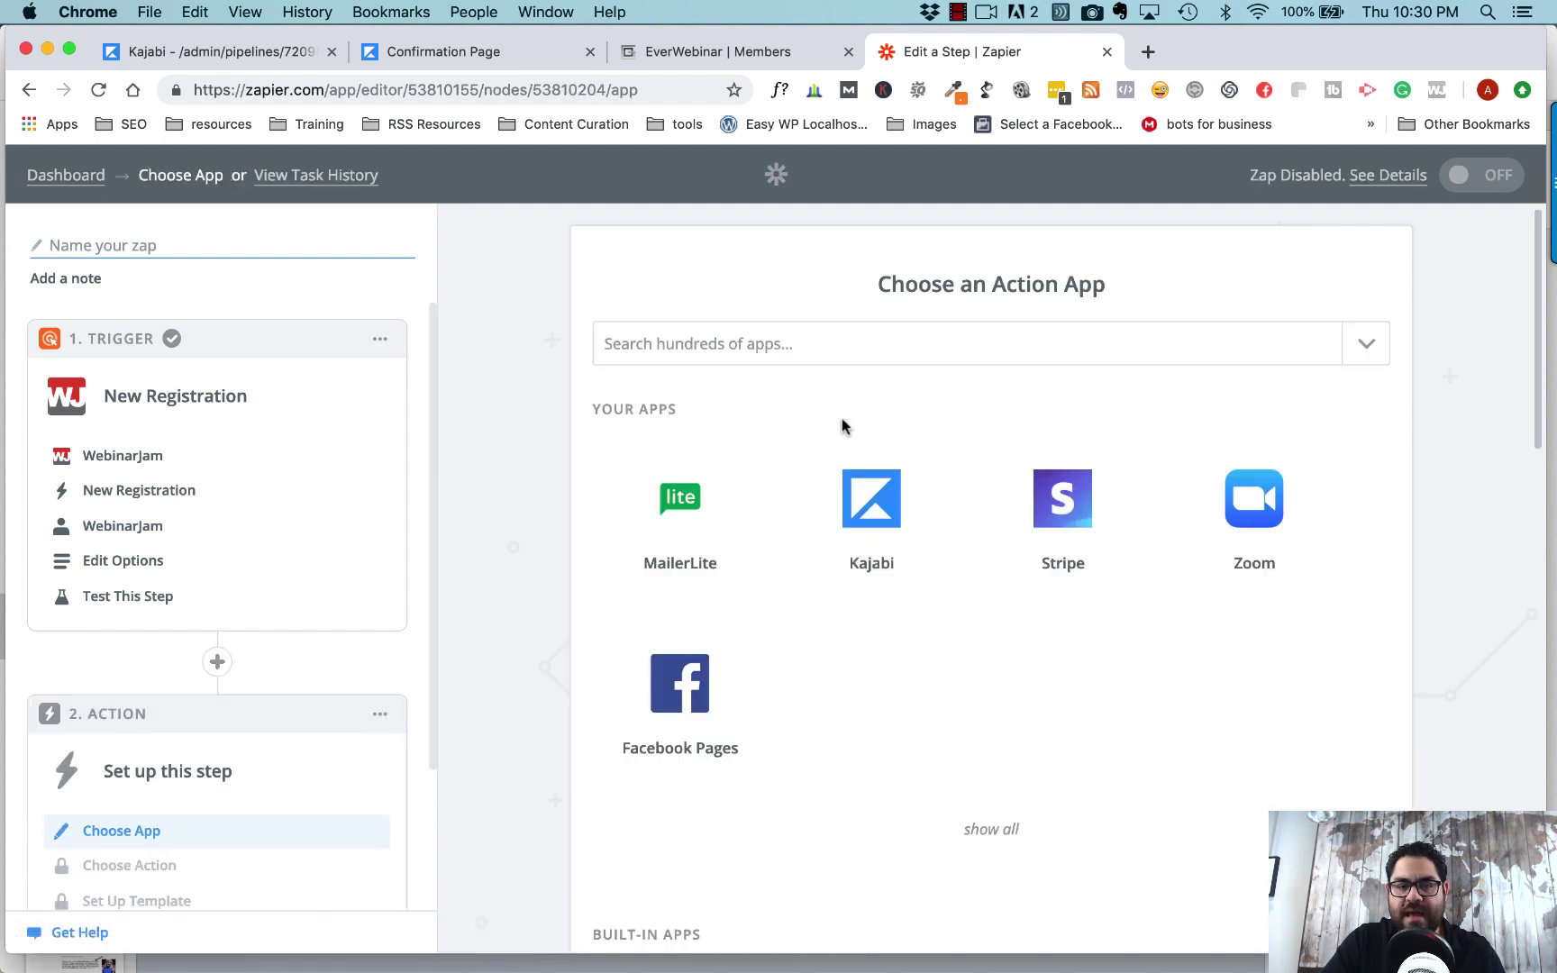
{"action": "left_click", "coordinate": [869, 510]}
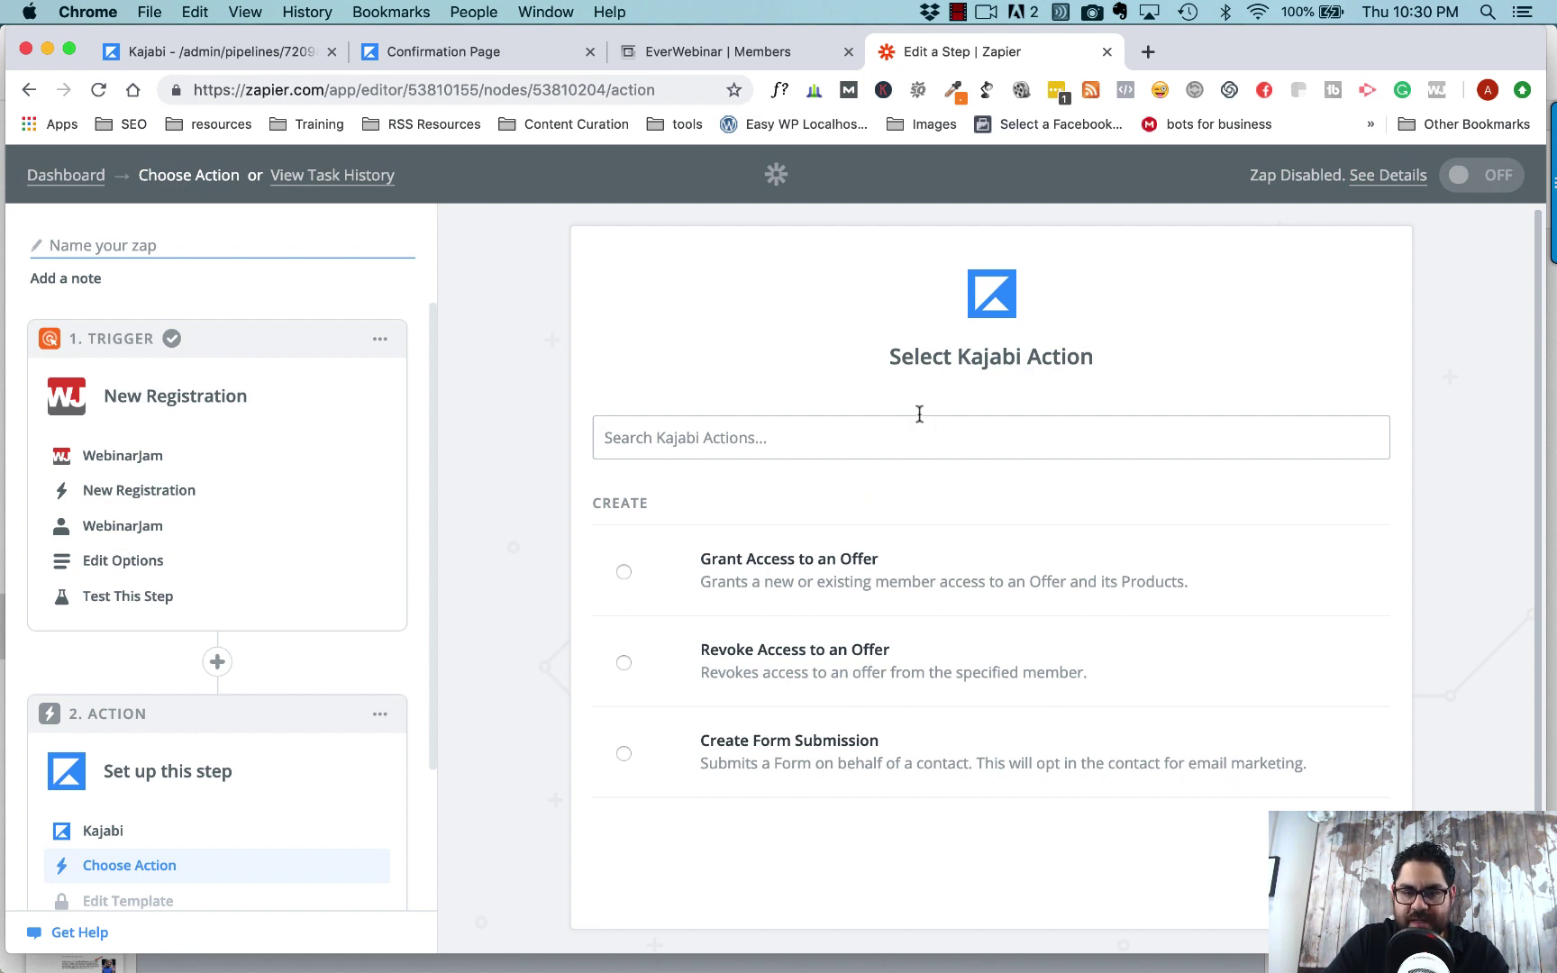
{"action": "left_click", "coordinate": [625, 755]}
{"action": "left_click", "coordinate": [1321, 863]}
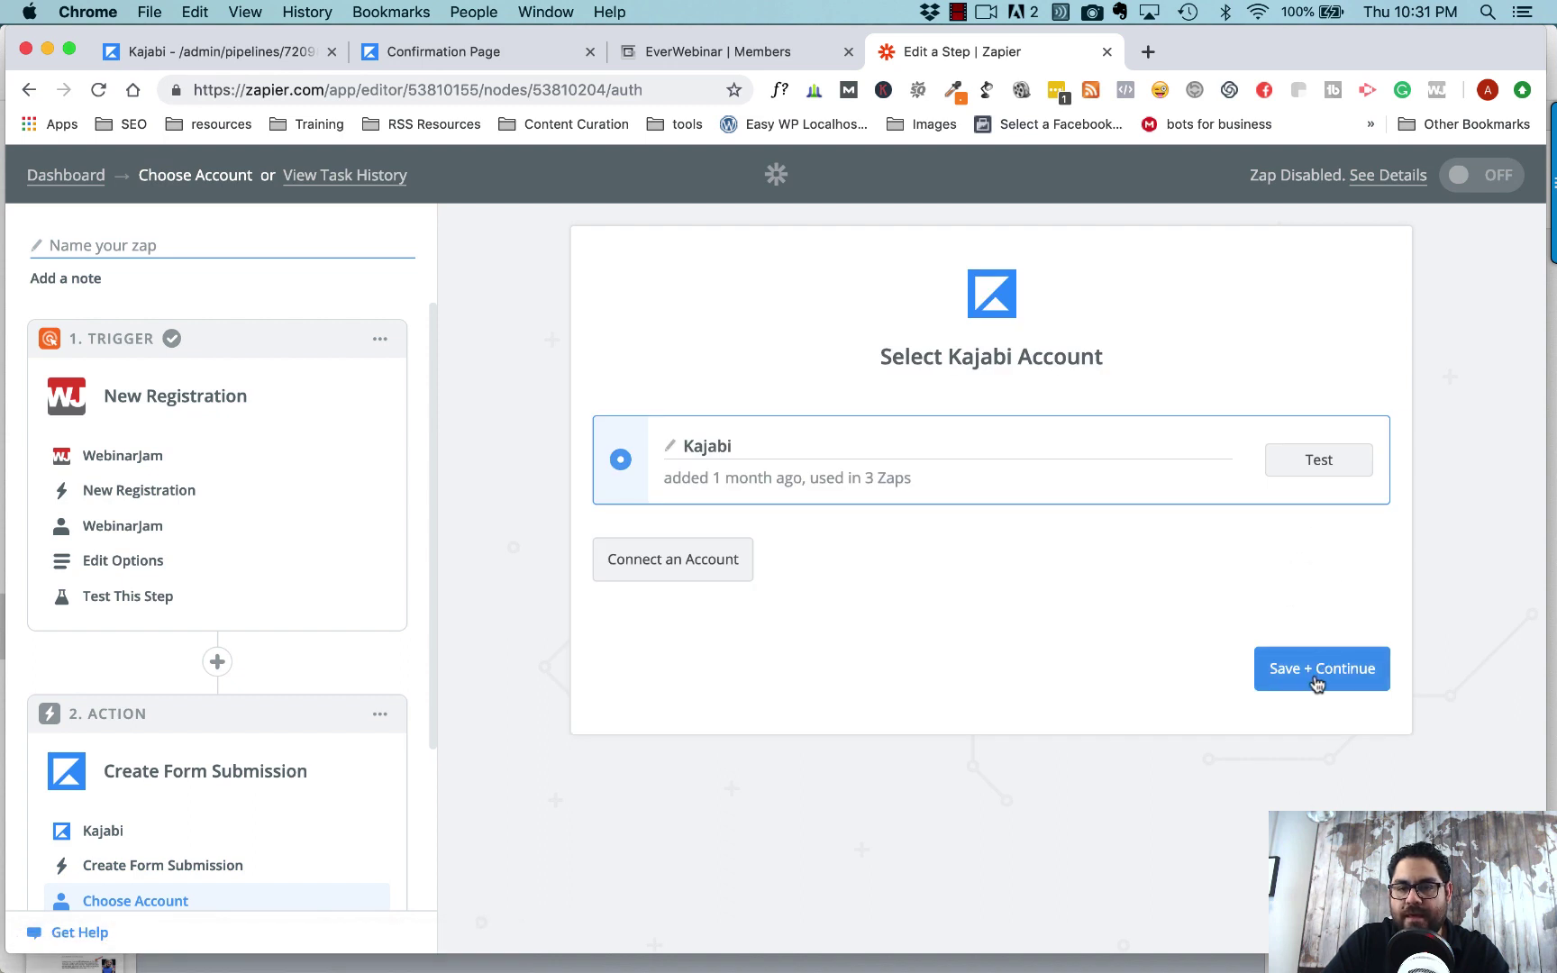
{"action": "left_click", "coordinate": [1315, 677]}
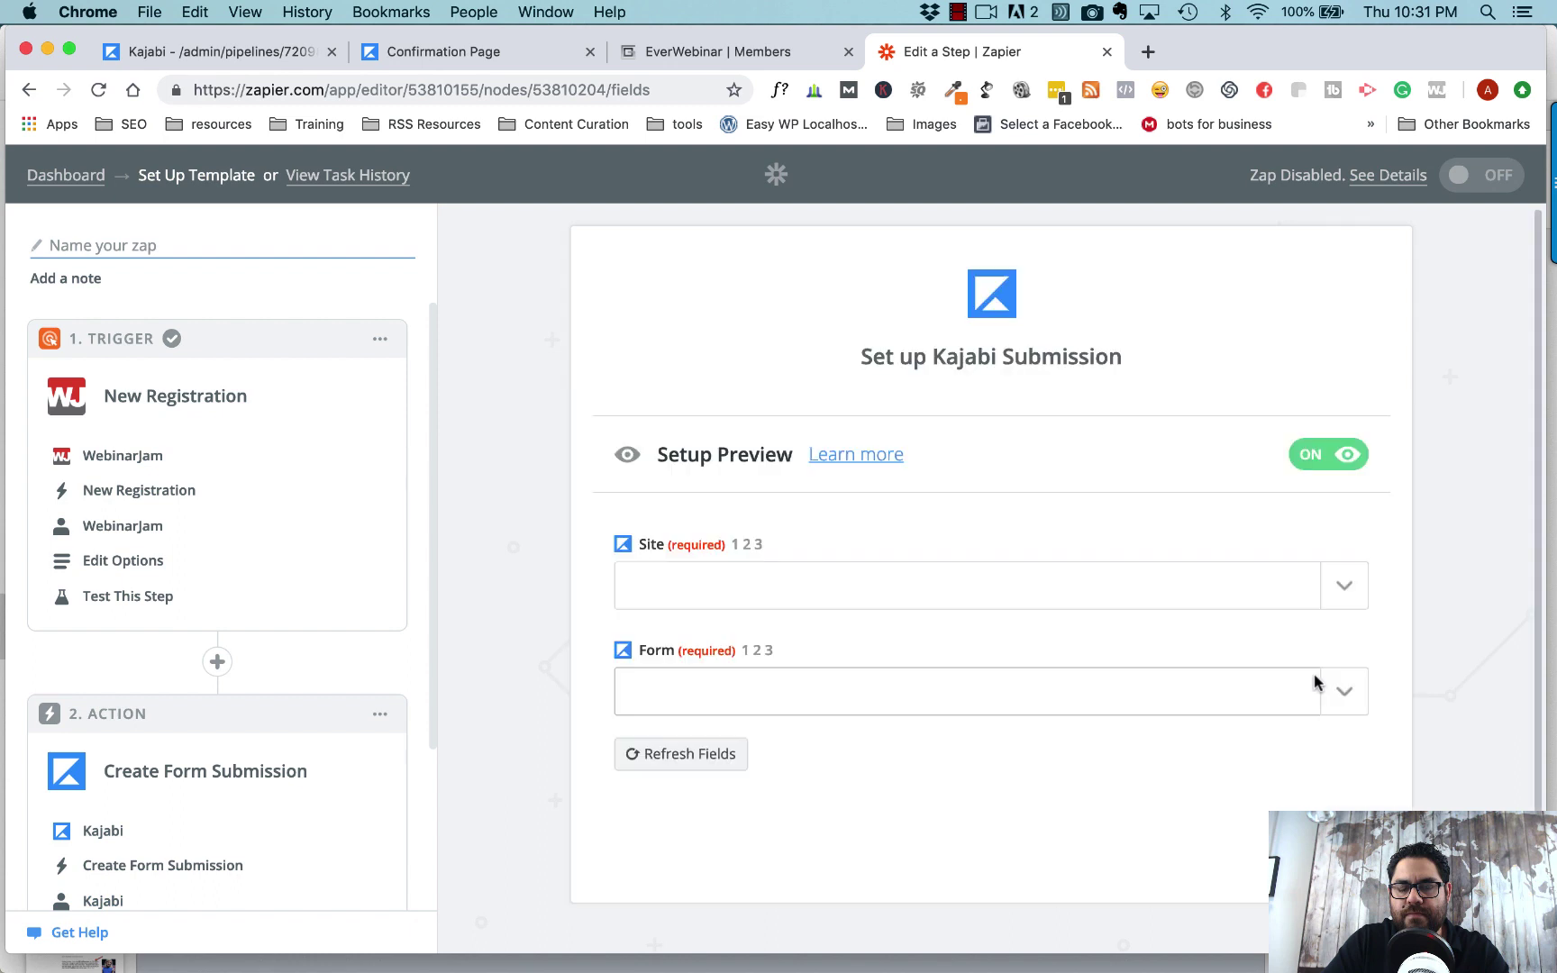
- Set Site to the Kajabi training site, then browse the Form dropdown's list of forms
{"action": "left_click", "coordinate": [1344, 586]}
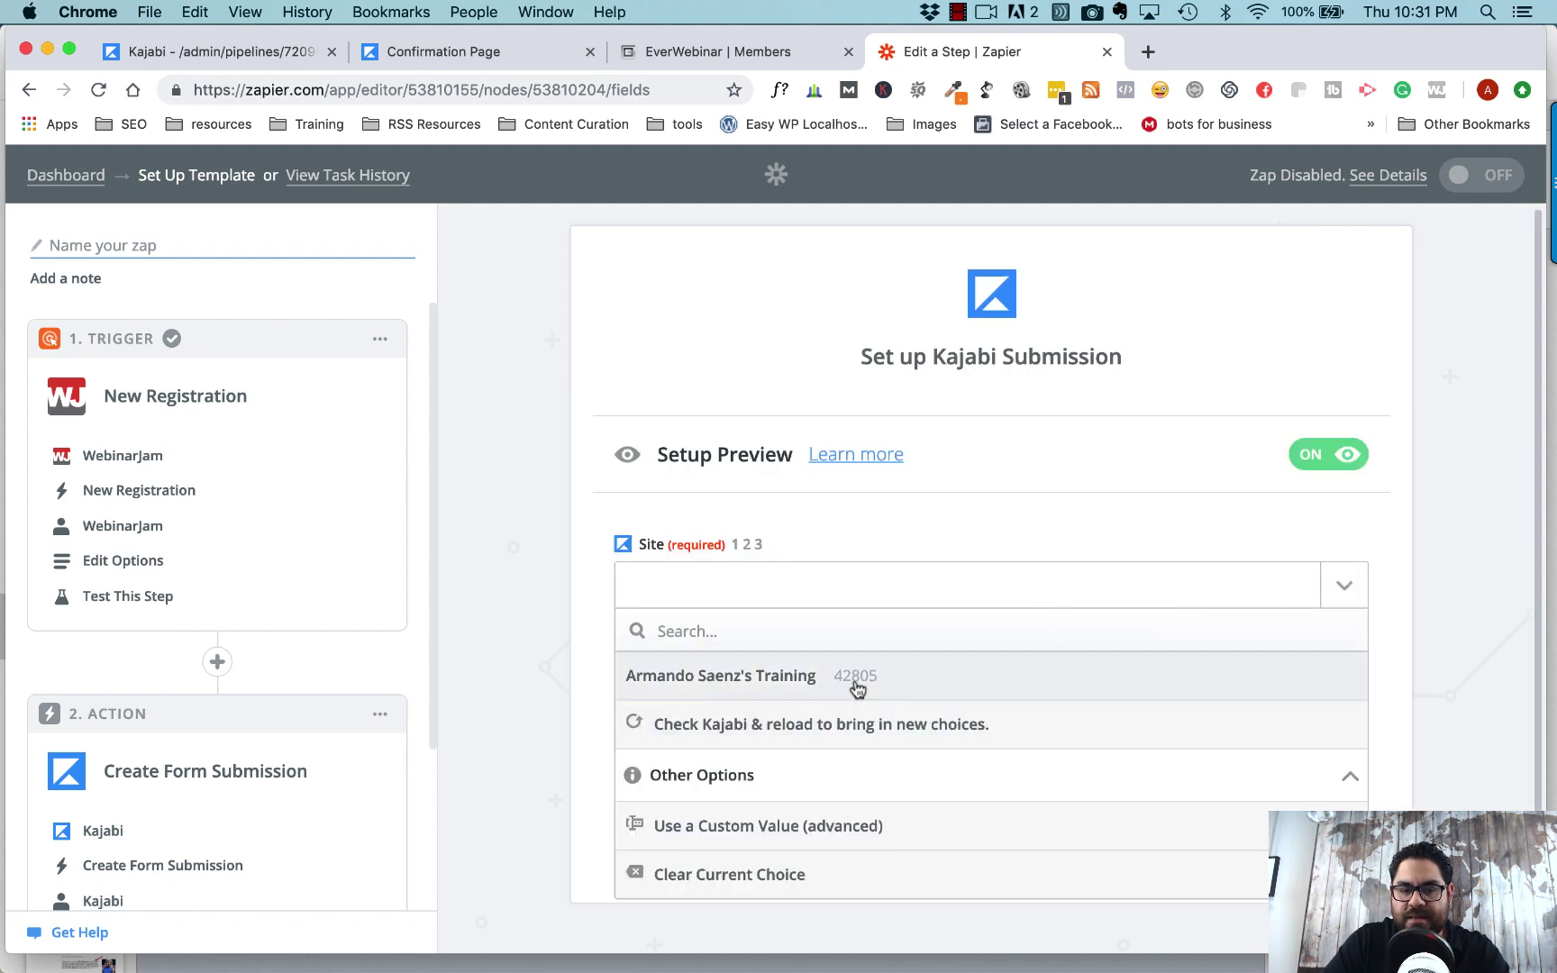
{"action": "left_click", "coordinate": [856, 683]}
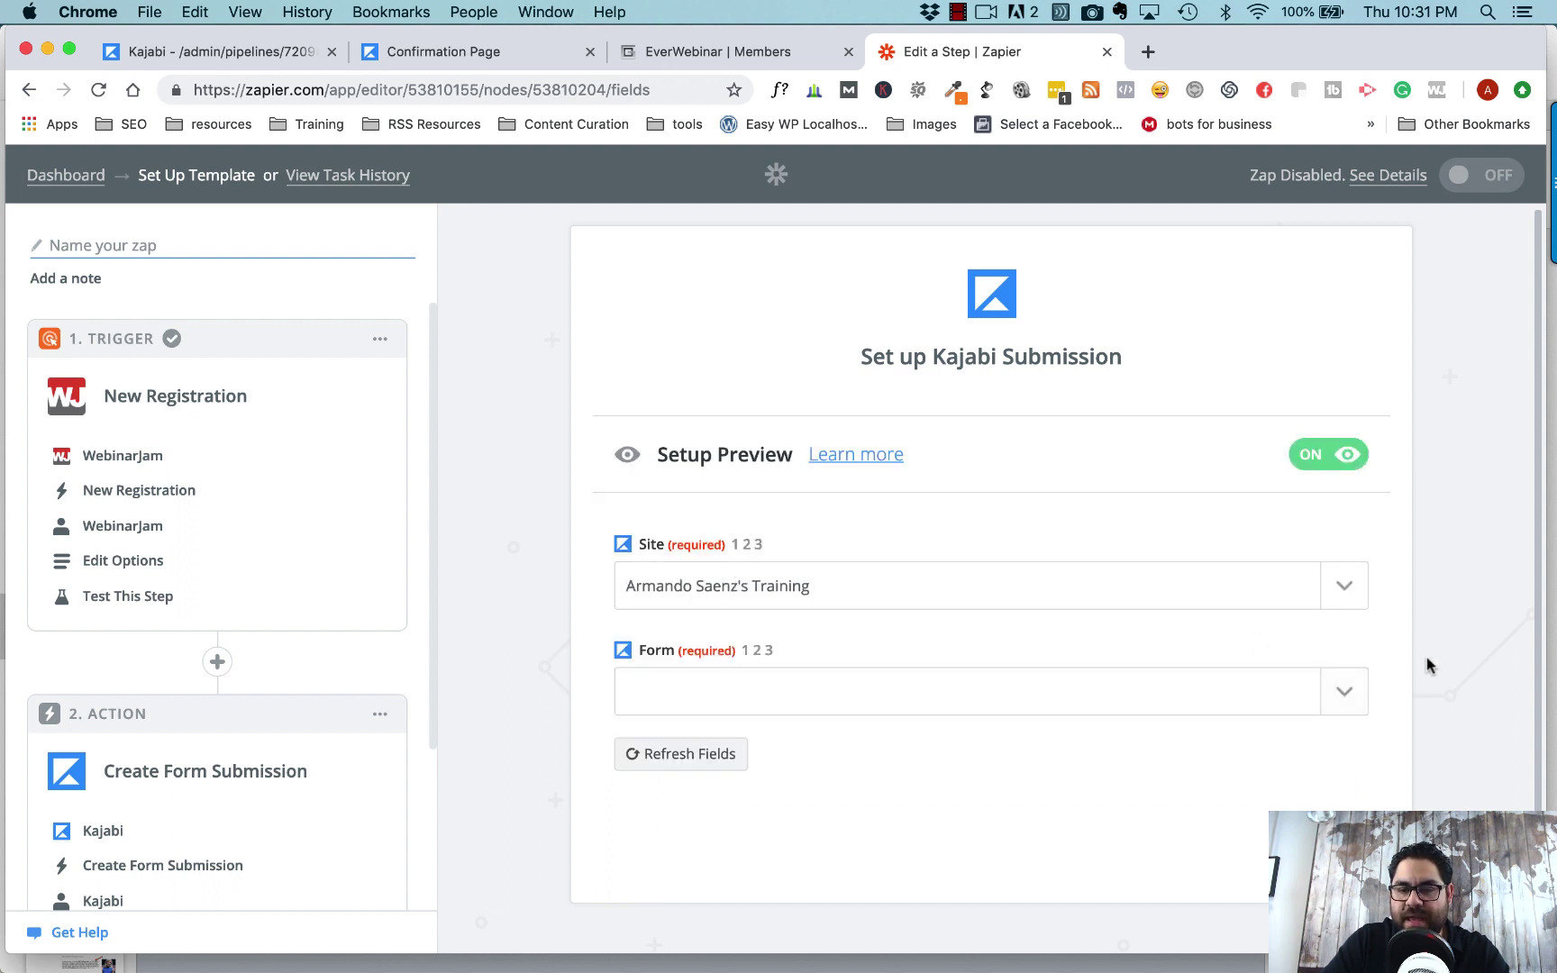
{"action": "left_click", "coordinate": [1357, 676]}
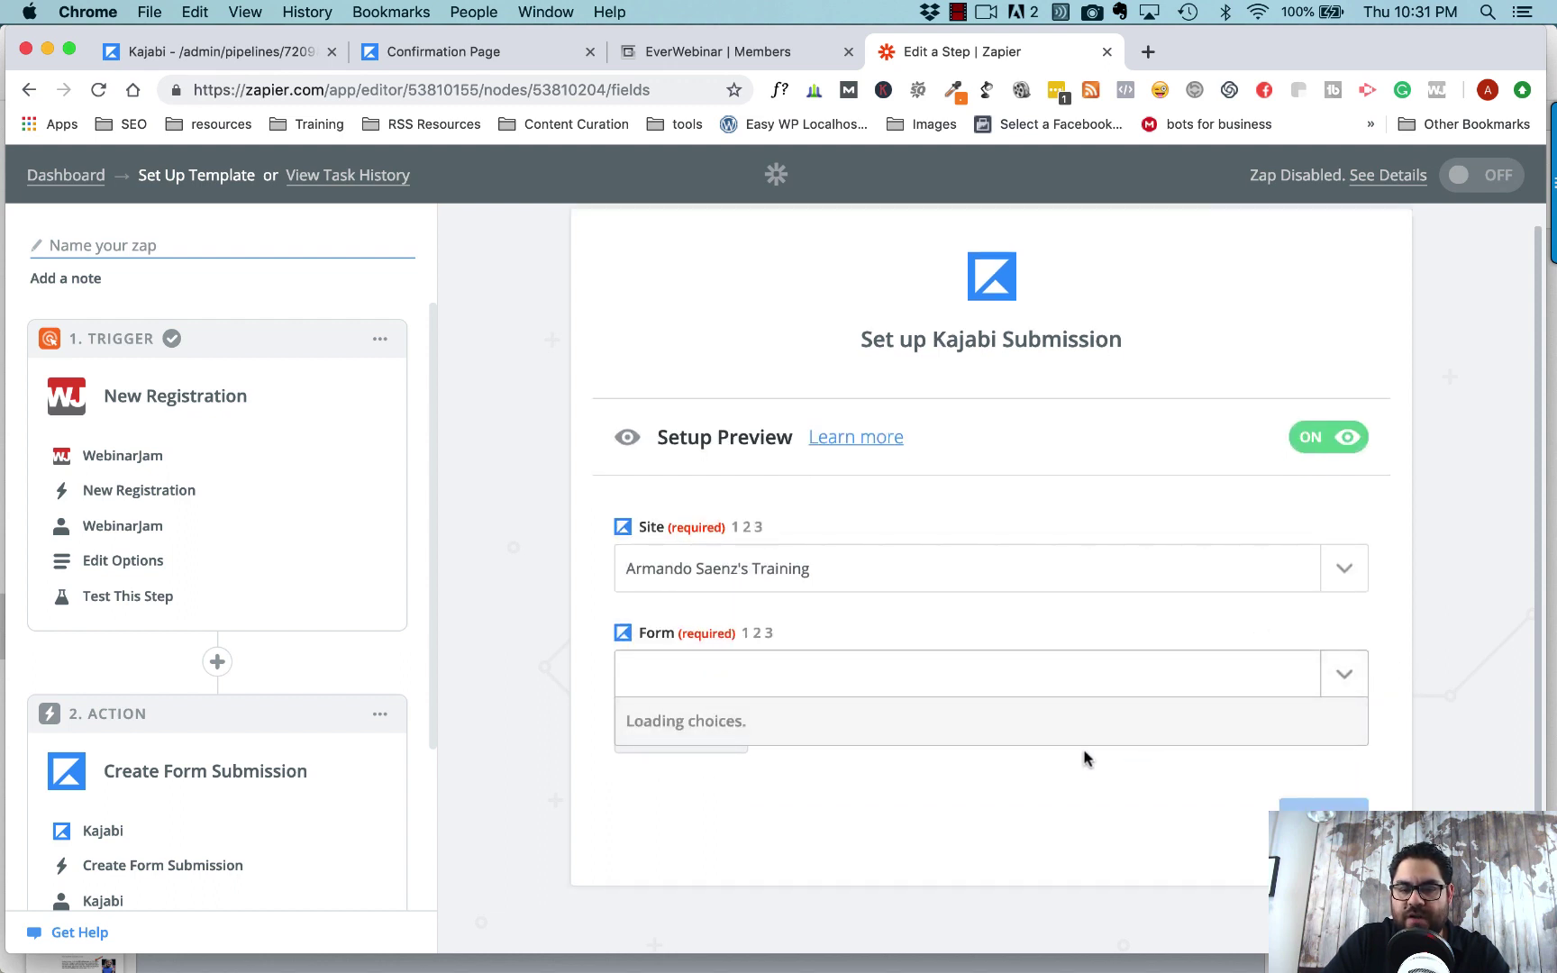
{"action": "scroll", "coordinate": [1083, 758], "scroll_direction": "down", "scroll_amount": 1}
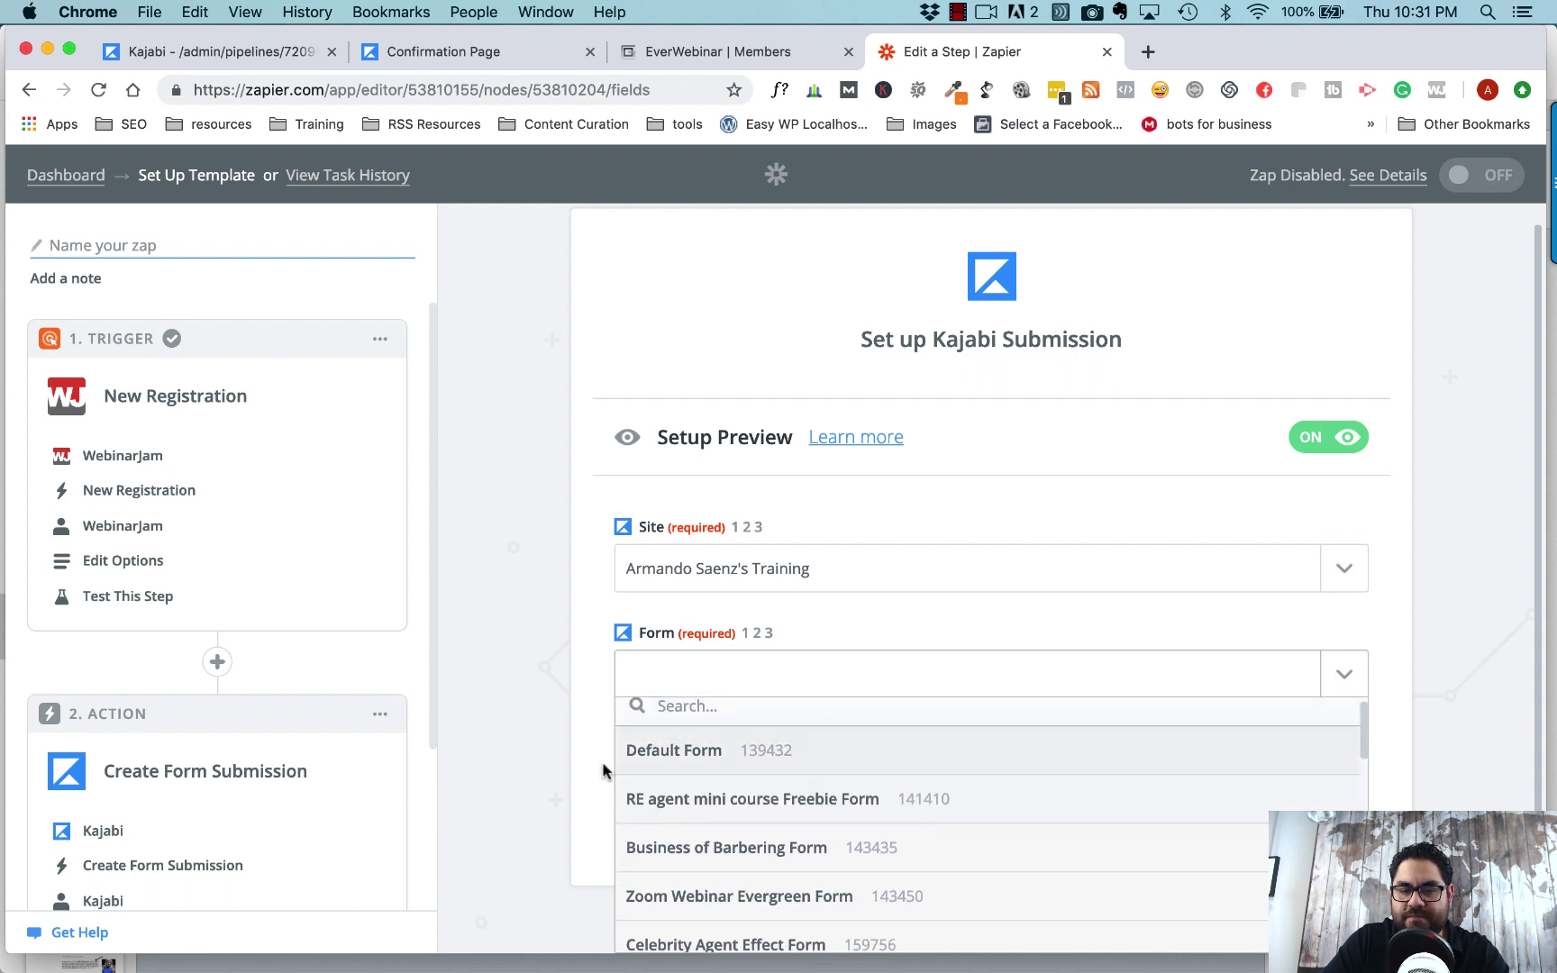
{"action": "scroll", "coordinate": [598, 768], "scroll_direction": "down", "scroll_amount": 4}
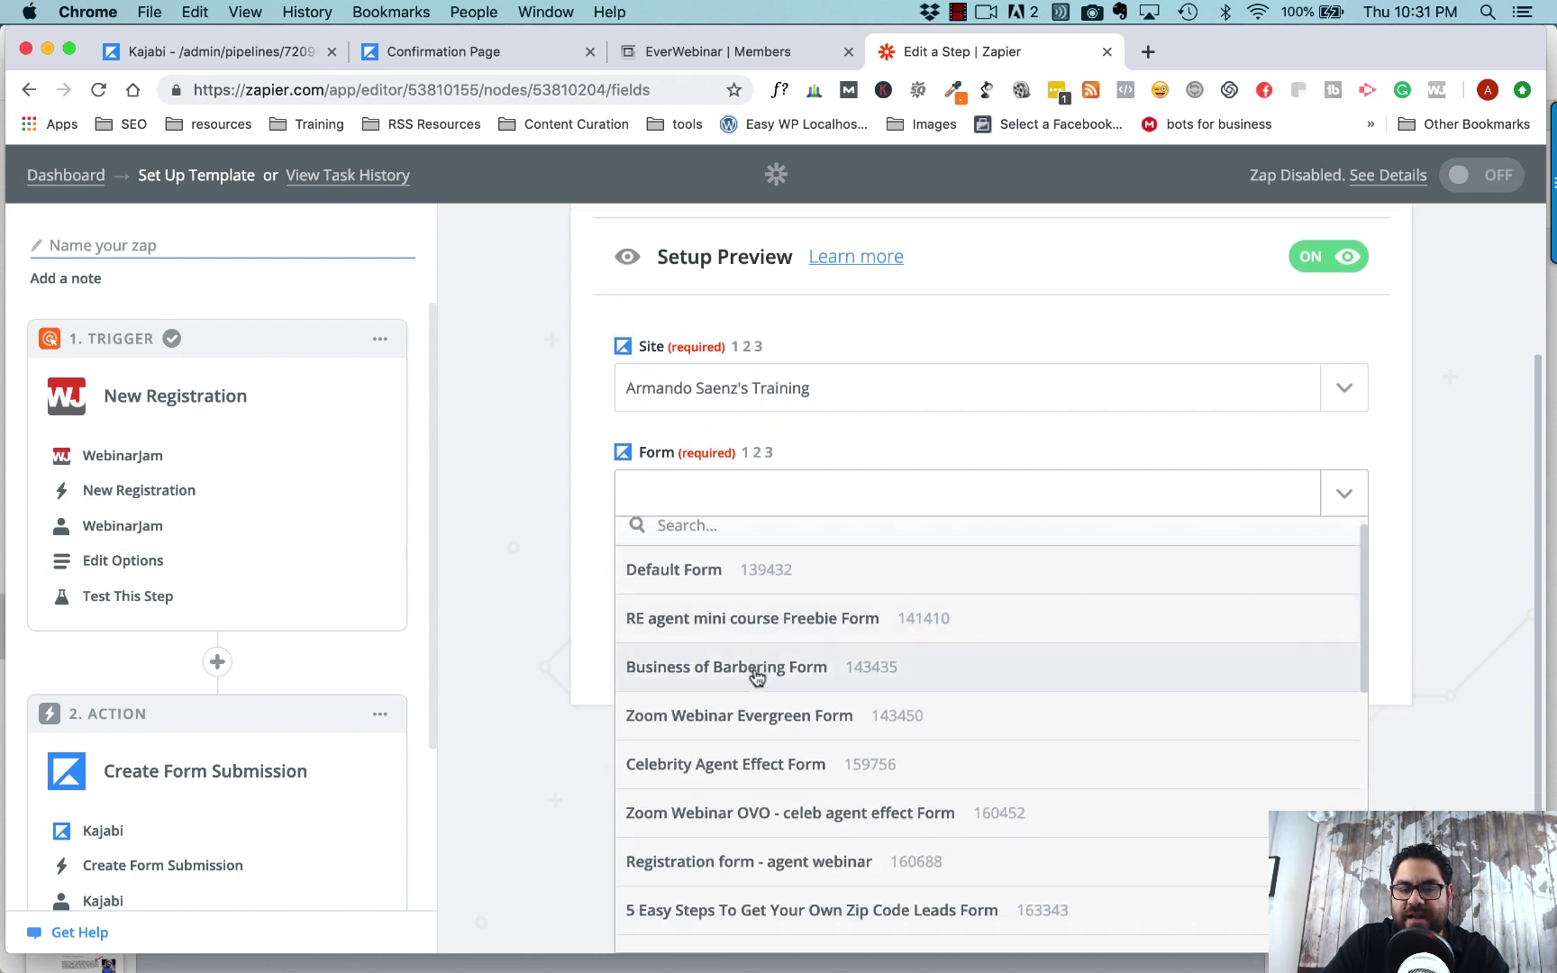
{"action": "scroll", "coordinate": [757, 726], "scroll_direction": "down", "scroll_amount": 2}
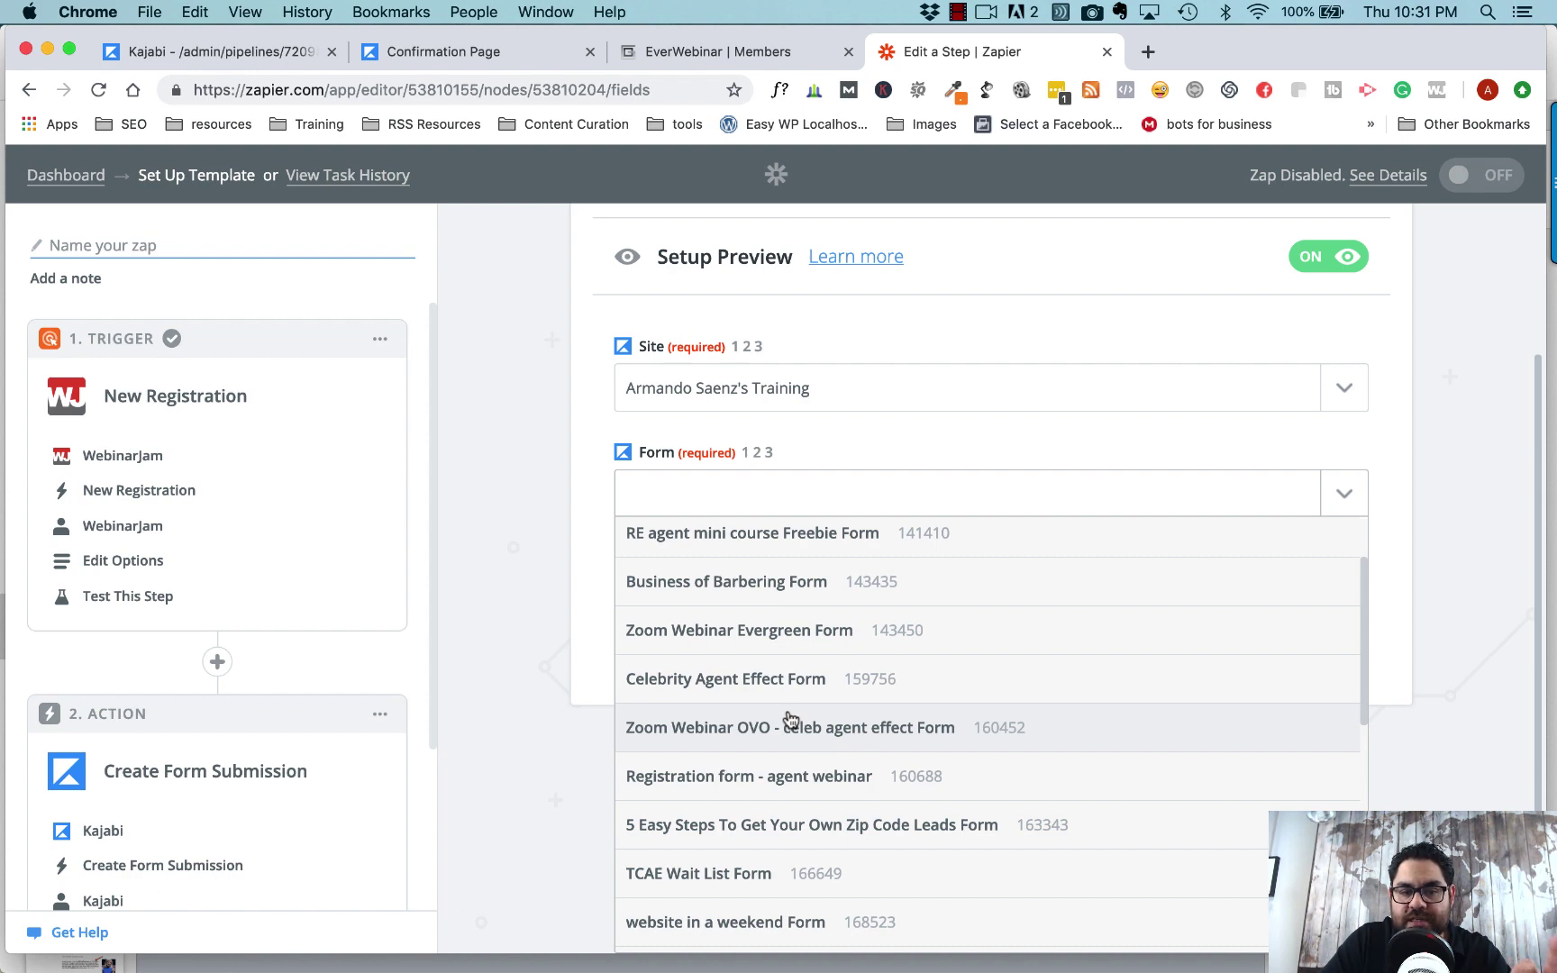
{"action": "scroll", "coordinate": [790, 718], "scroll_direction": "up", "scroll_amount": 2}
{"action": "scroll", "coordinate": [790, 718], "scroll_direction": "down", "scroll_amount": 6}
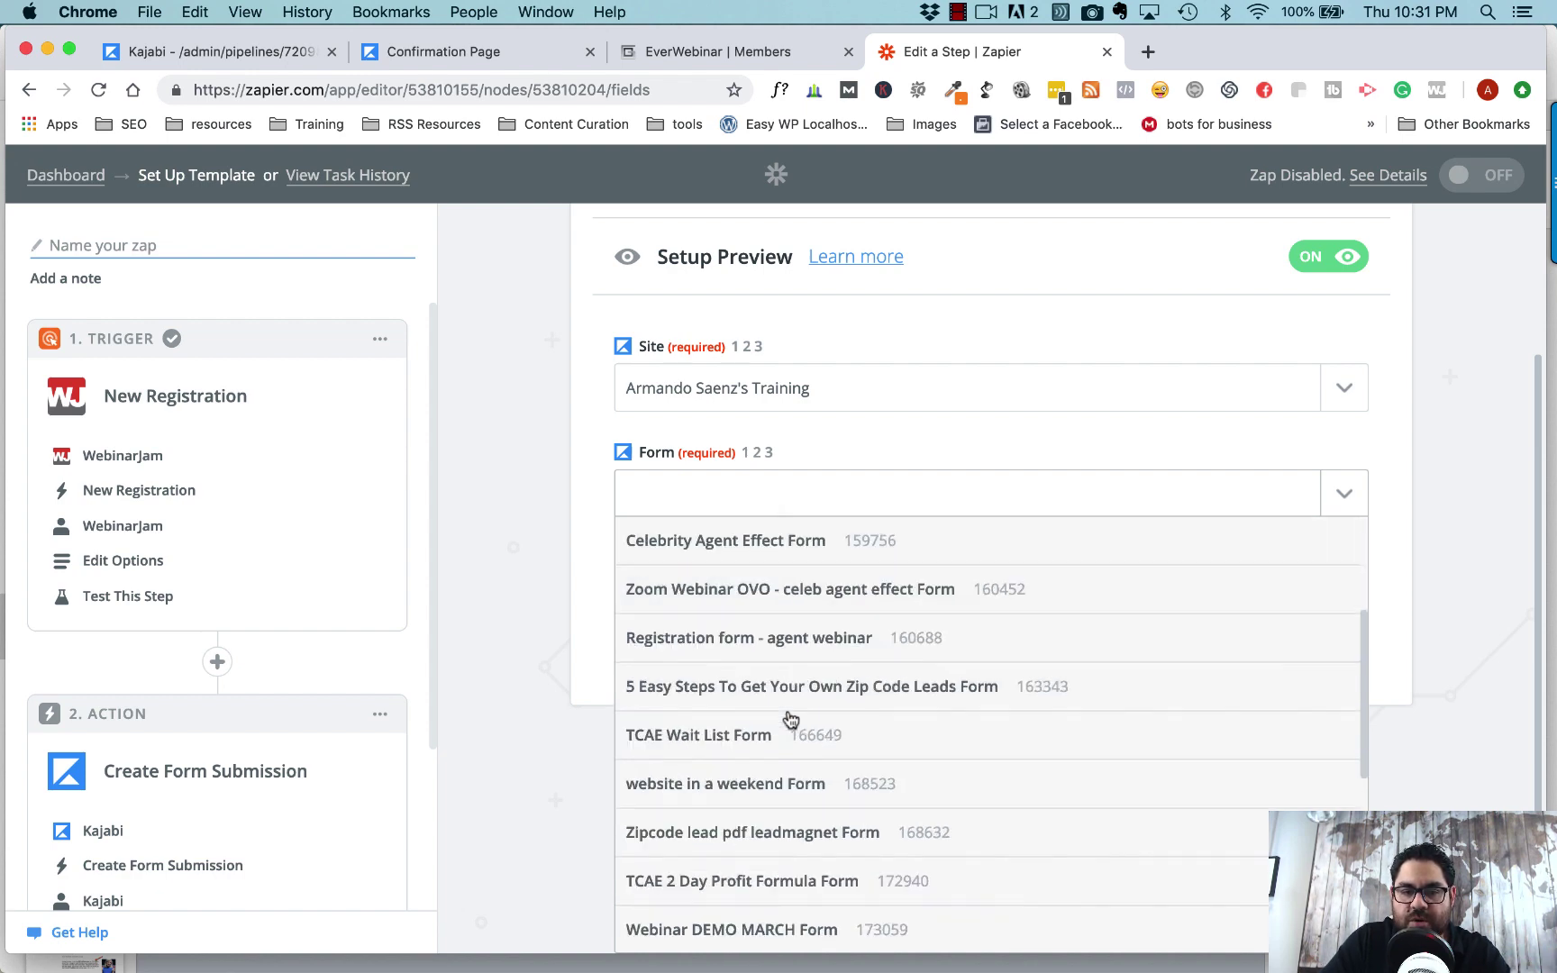
{"action": "scroll", "coordinate": [790, 718], "scroll_direction": "down", "scroll_amount": 1}
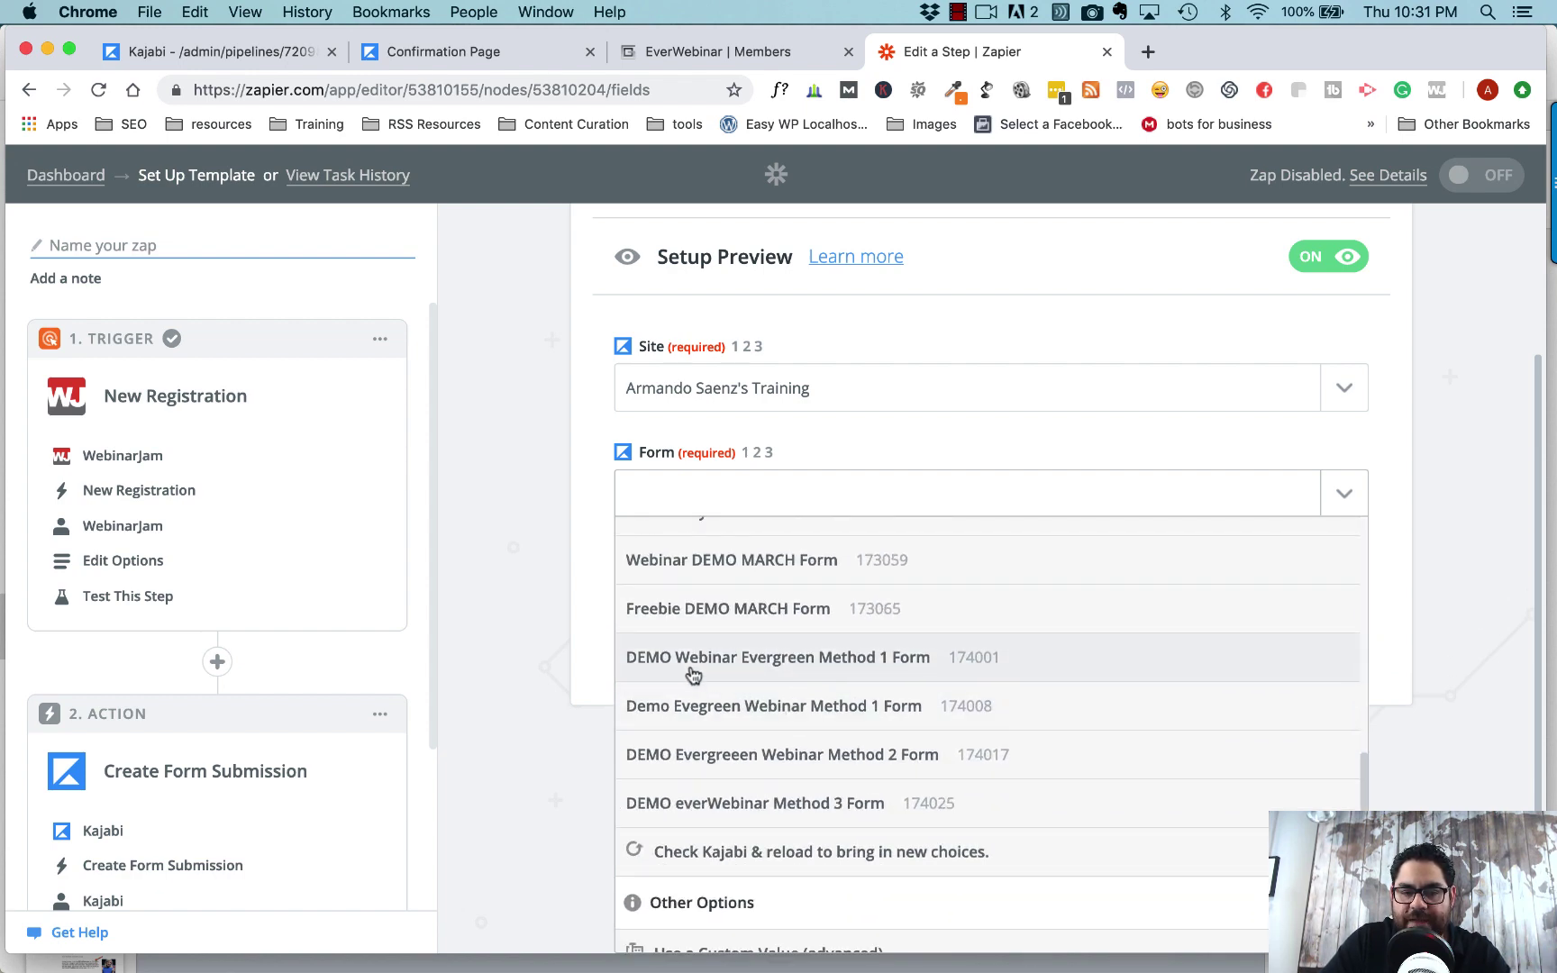
- Choose the DEMO everWebinar Method 3 Form and map WebinarJam First Name and Email into it
{"action": "left_click", "coordinate": [777, 810]}
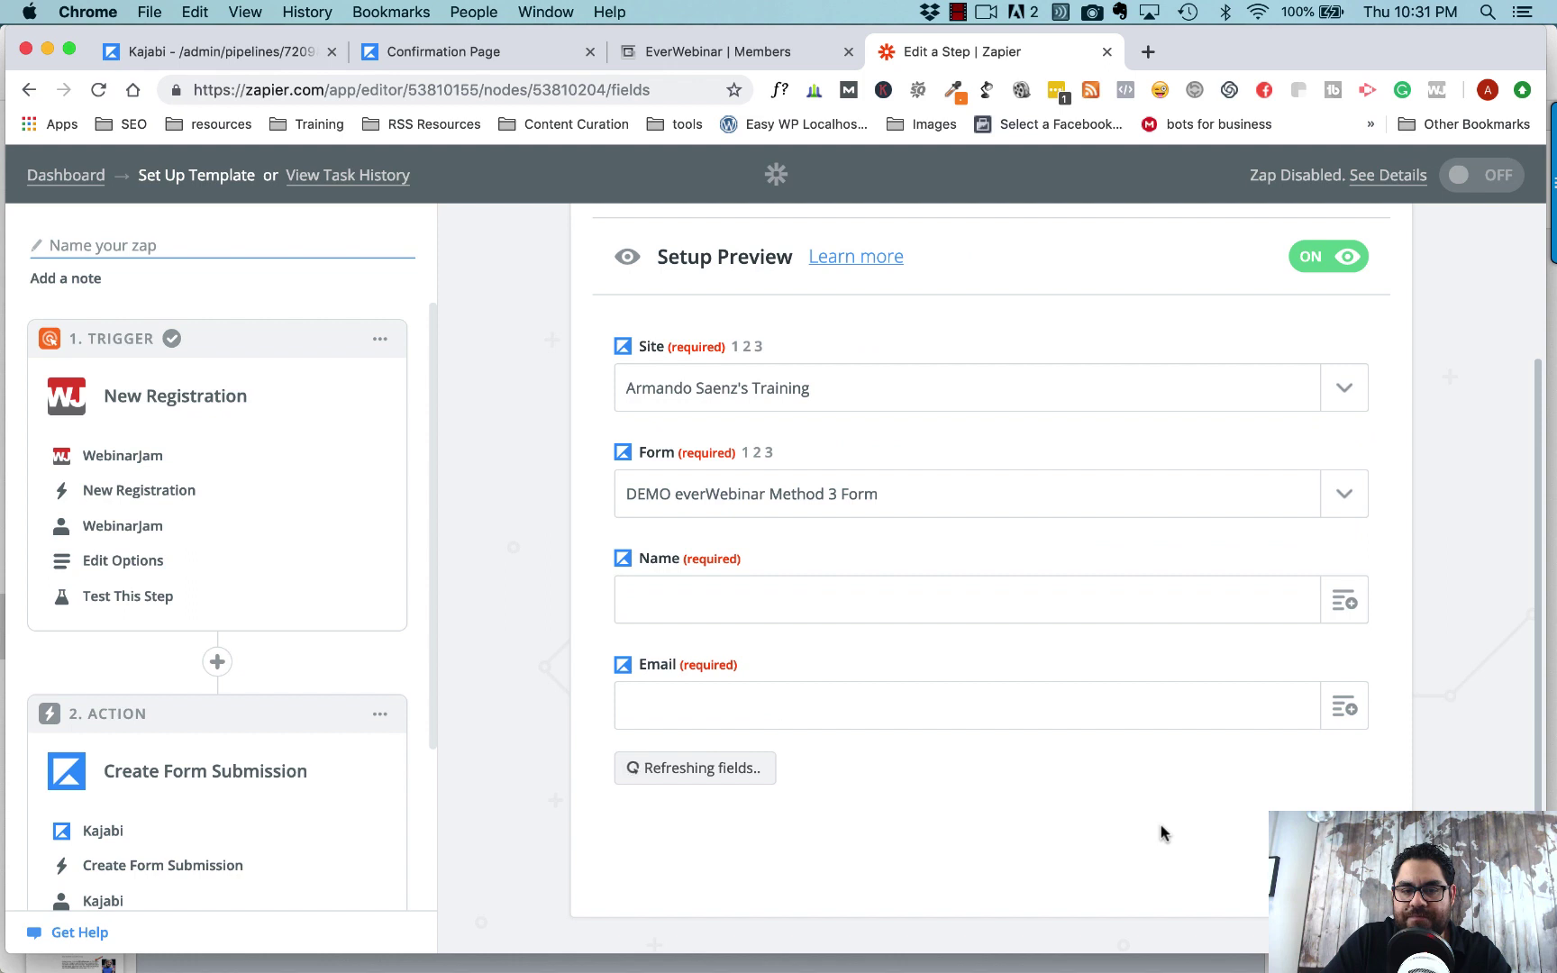
{"action": "left_click", "coordinate": [1344, 602]}
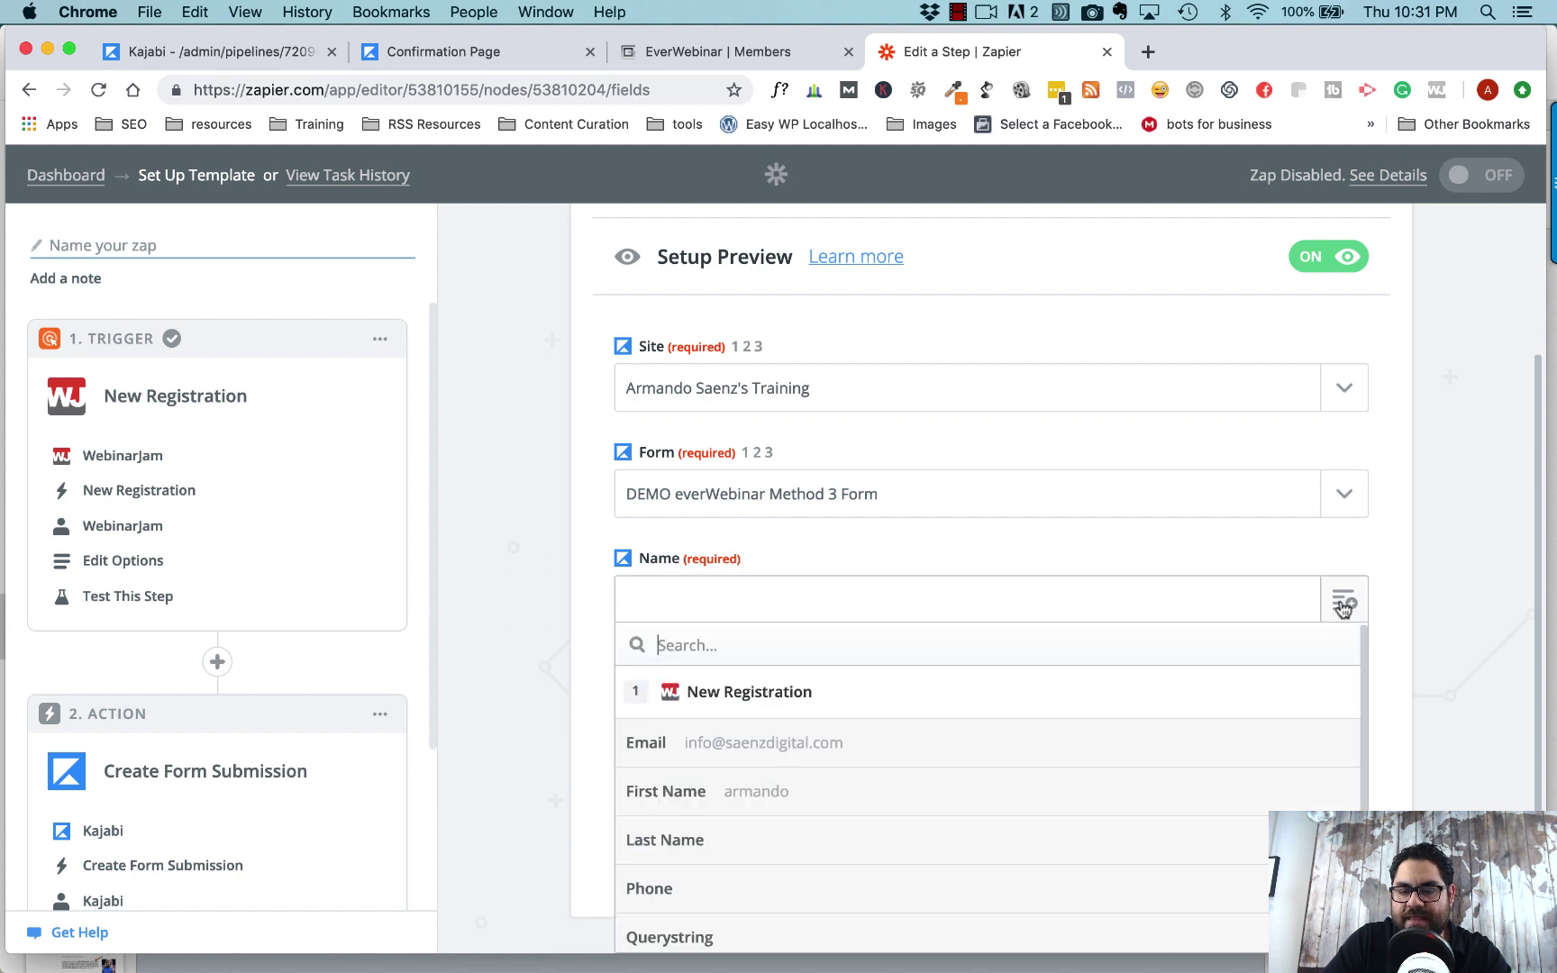
{"action": "left_click", "coordinate": [767, 797]}
{"action": "left_click", "coordinate": [1319, 704]}
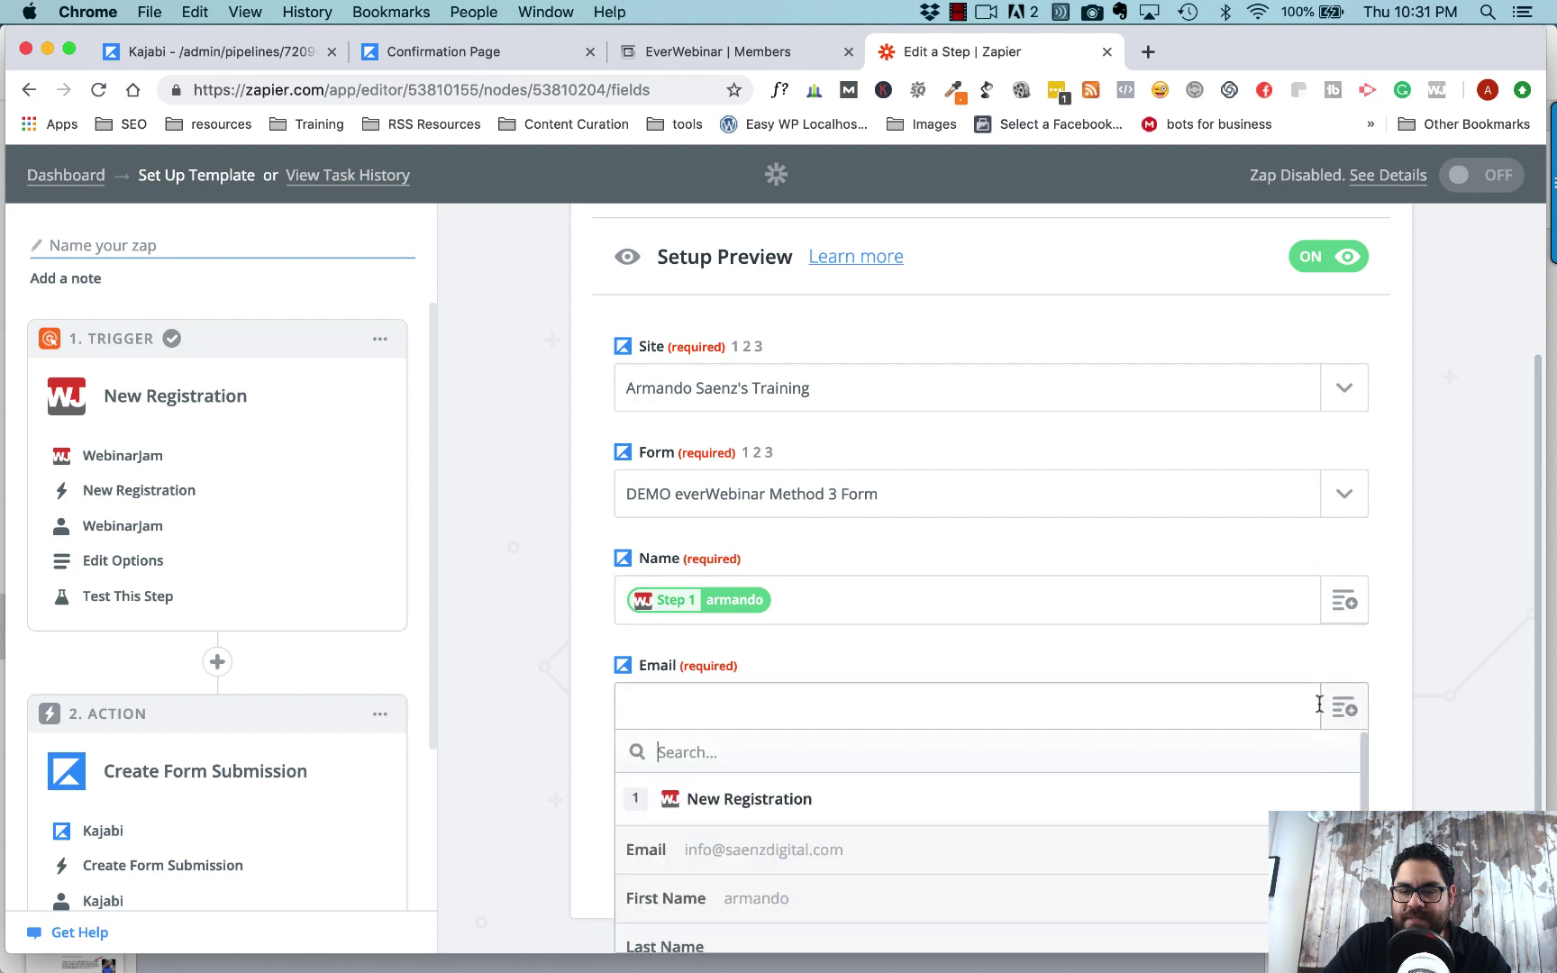
{"action": "left_click", "coordinate": [827, 849]}
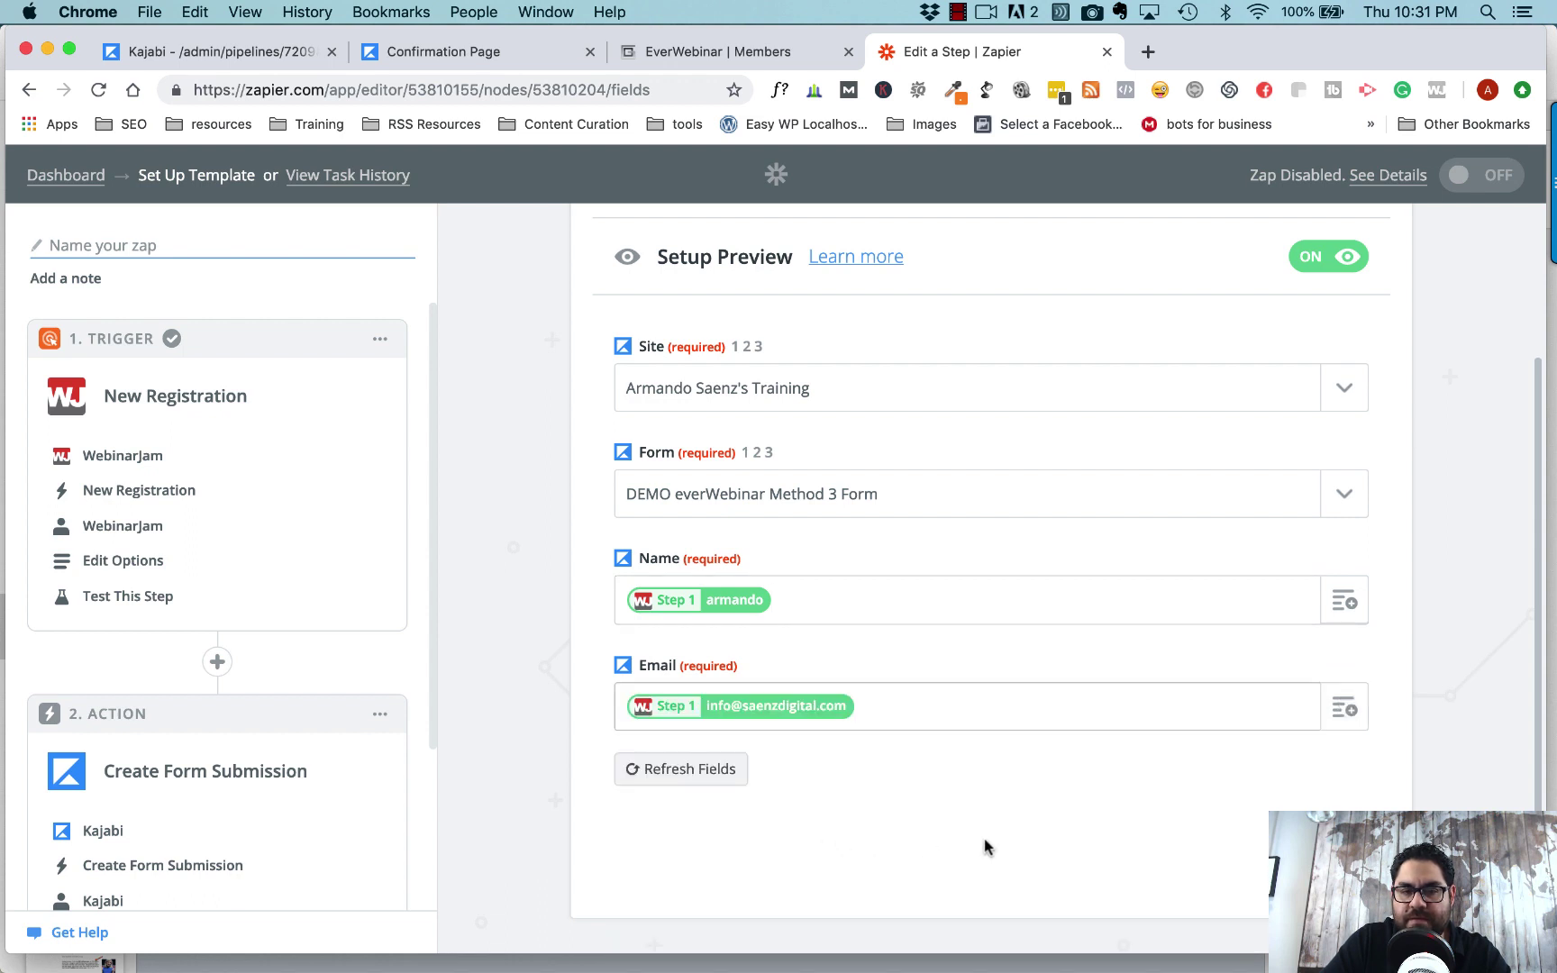
- Skip the Kajabi test submission and continue to the zap's final screen
{"action": "left_click", "coordinate": [1322, 816]}
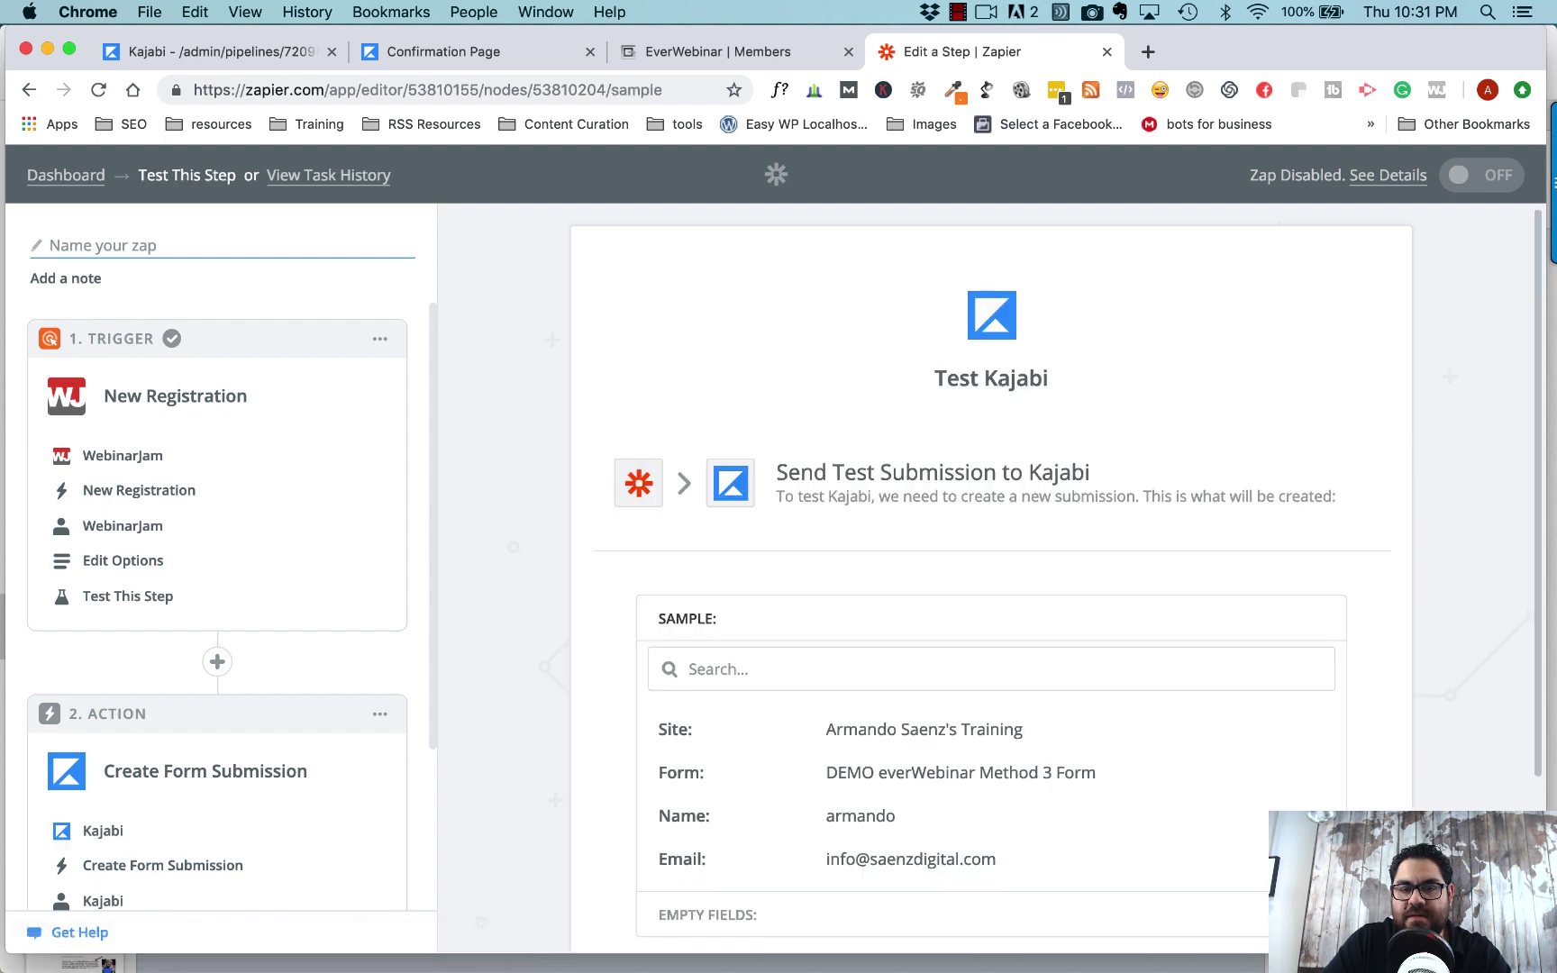
{"action": "scroll", "coordinate": [1388, 765], "scroll_direction": "down", "scroll_amount": 3}
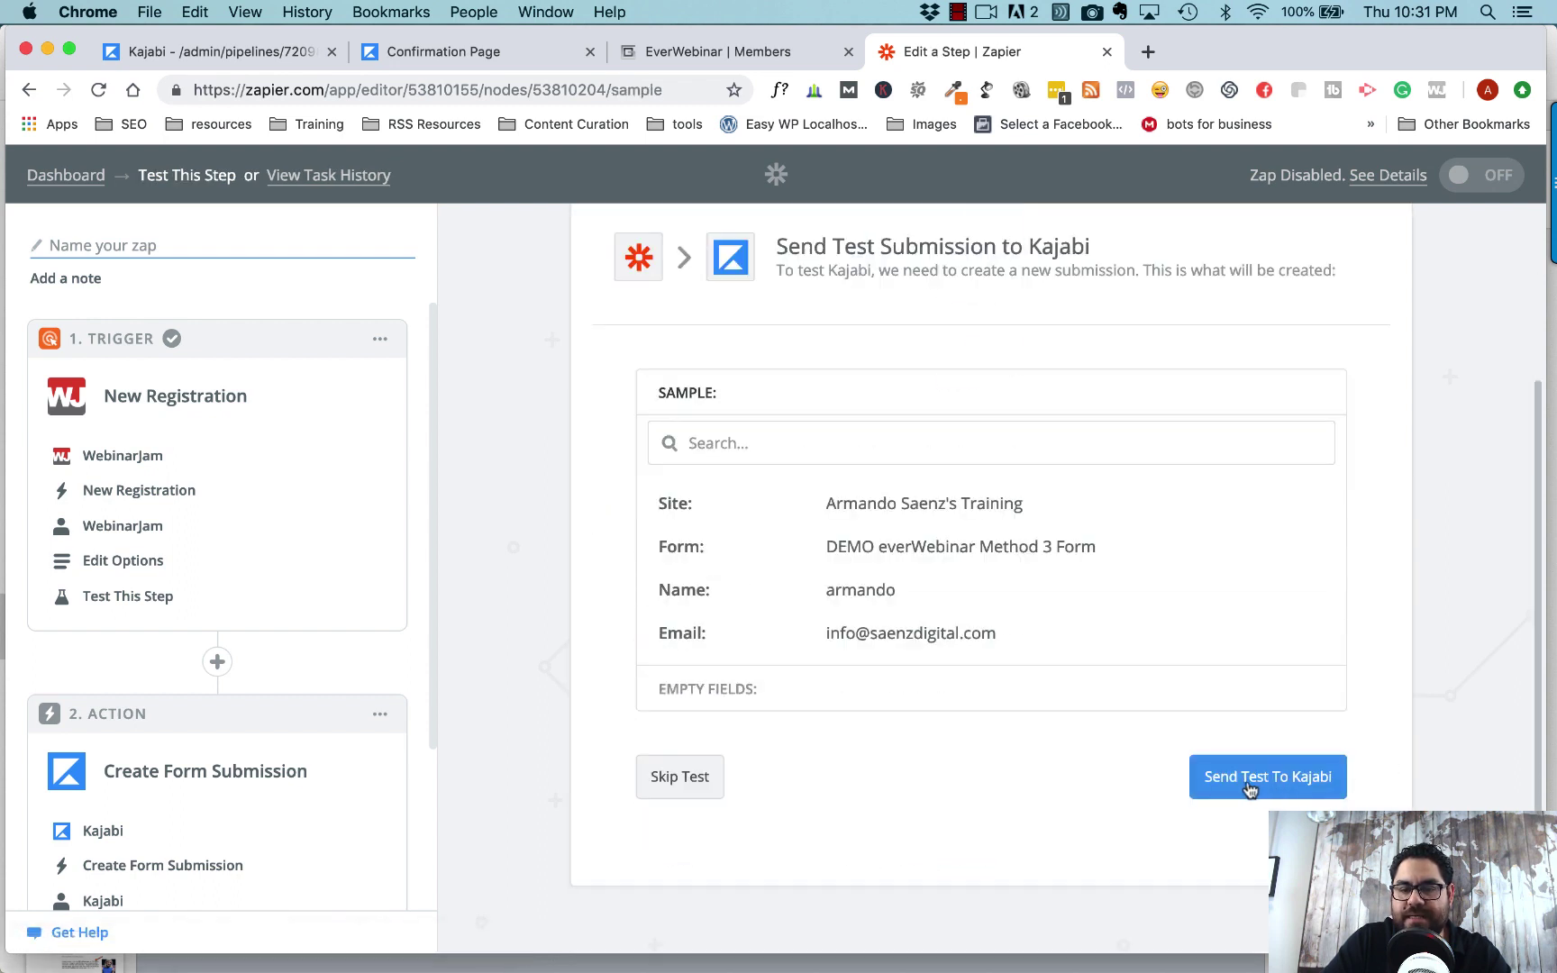
{"action": "left_click", "coordinate": [683, 779]}
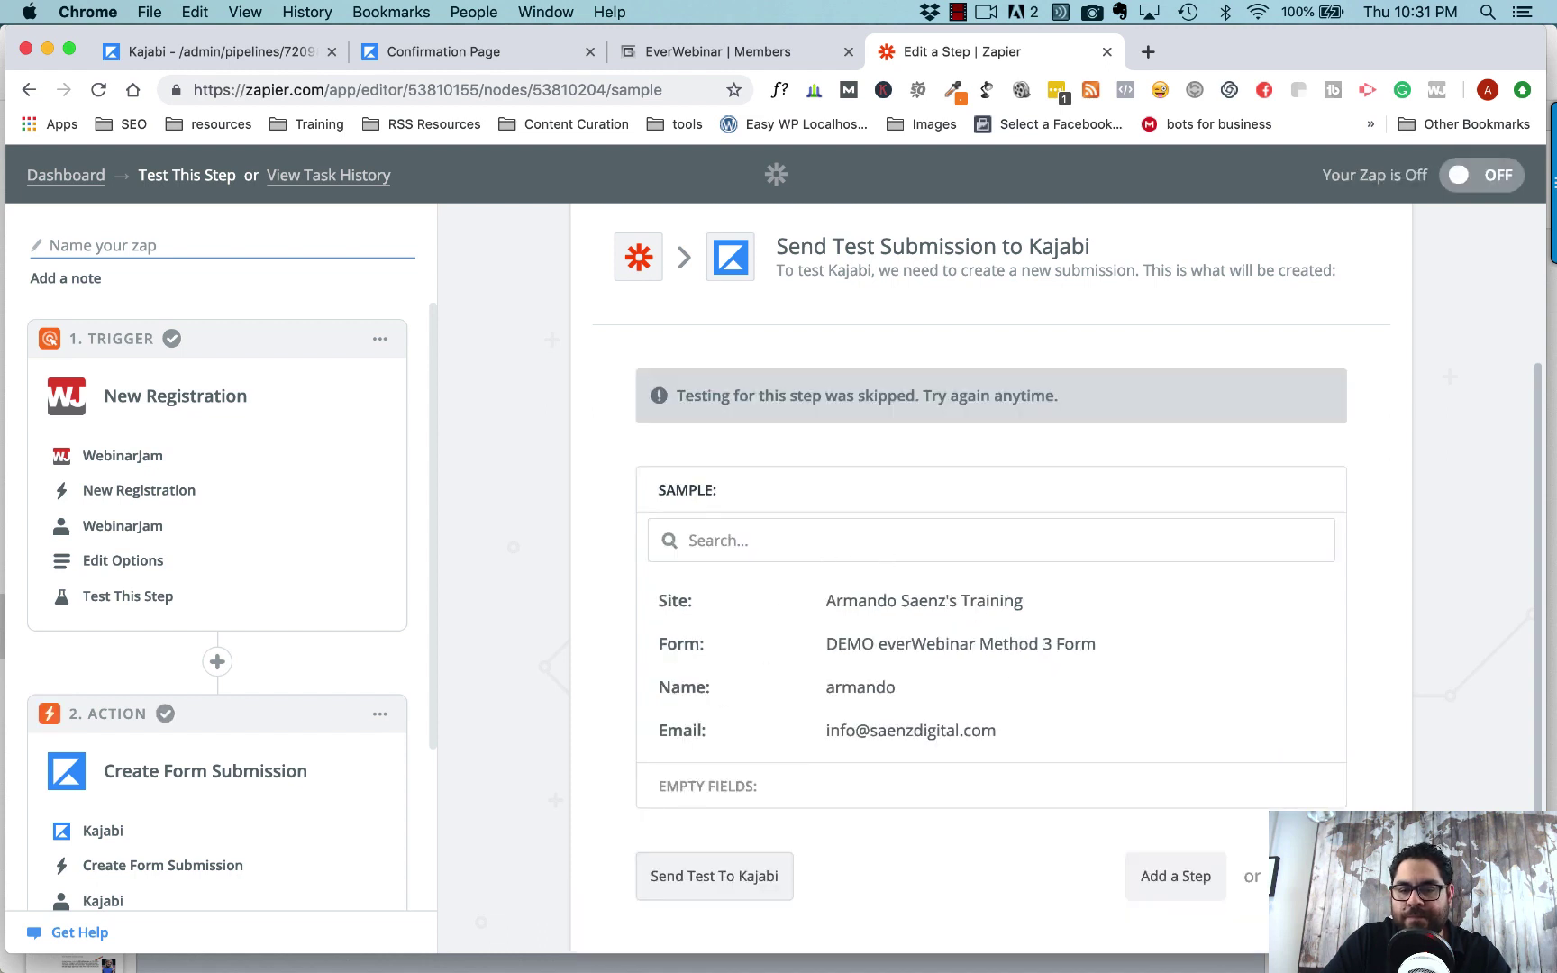
{"action": "left_click", "coordinate": [1176, 876]}
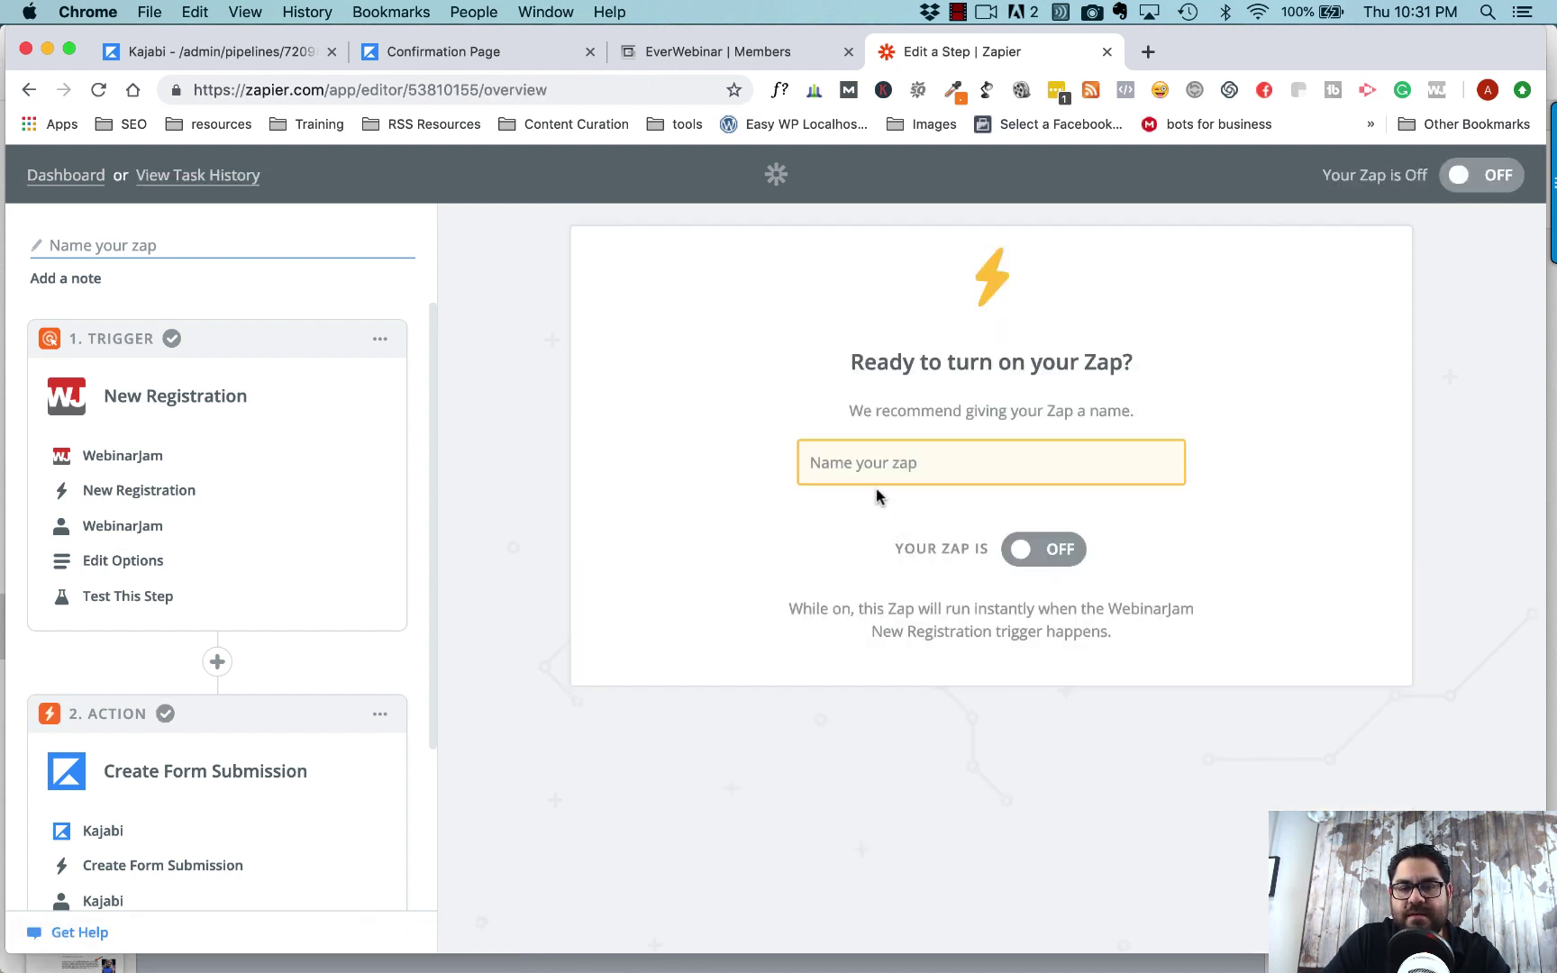
- Name the zap 'everwebinar to Kajabi', switch it ON, and return to the Zapier dashboard
{"action": "left_click", "coordinate": [873, 467]}
{"action": "type", "text": "eve"}
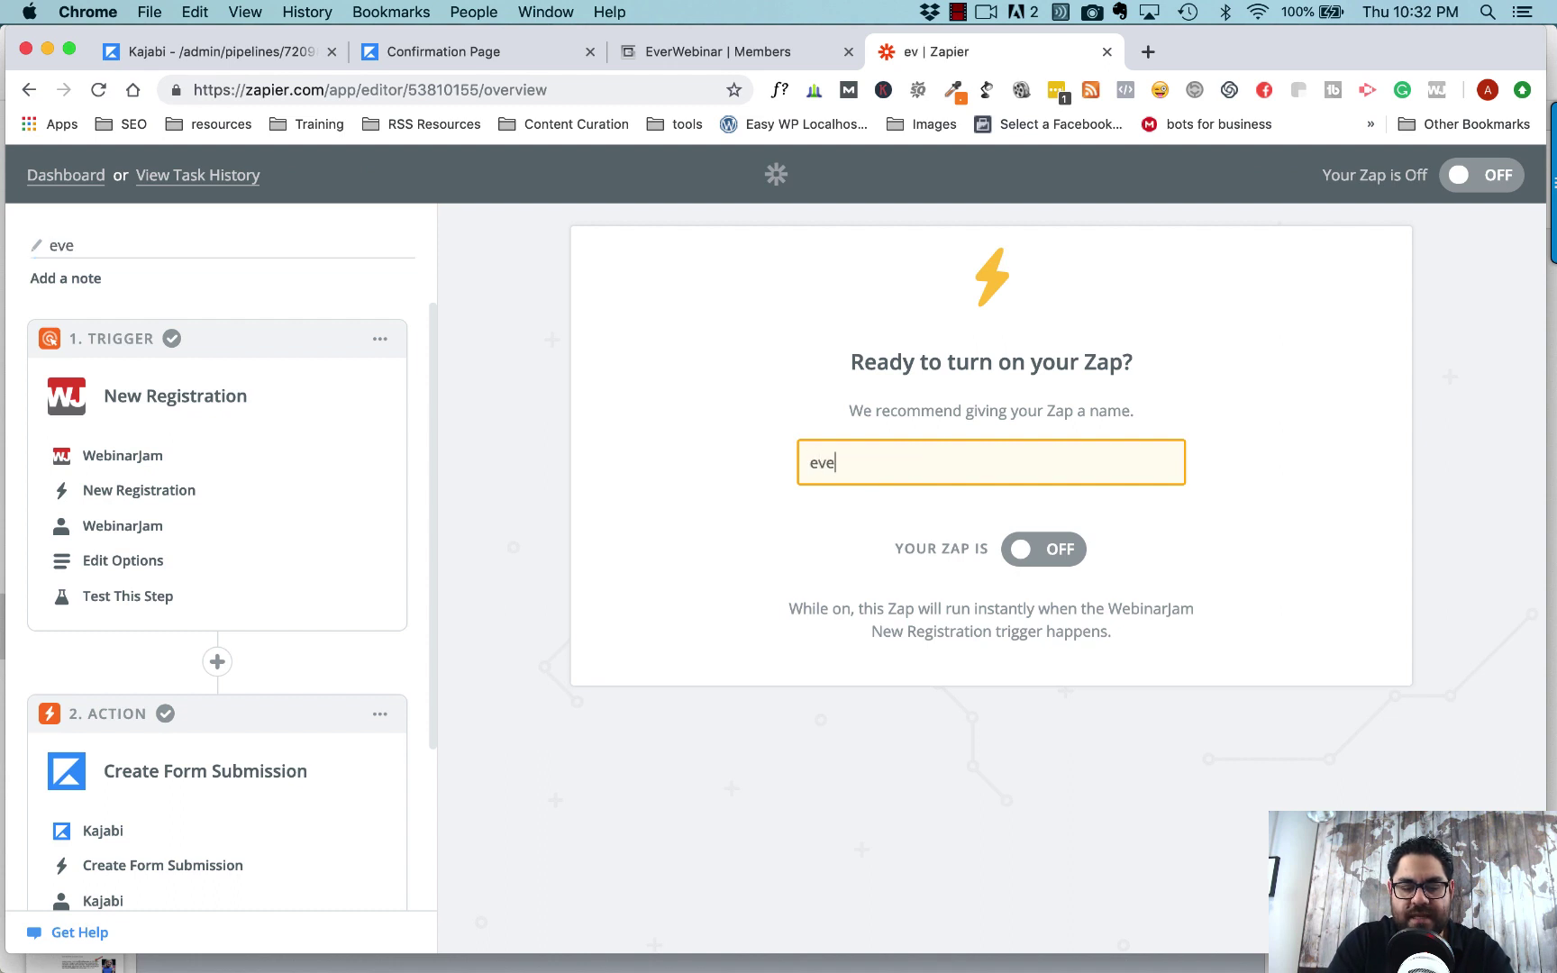
{"action": "type", "text": "rwebinar to Kajabi"}
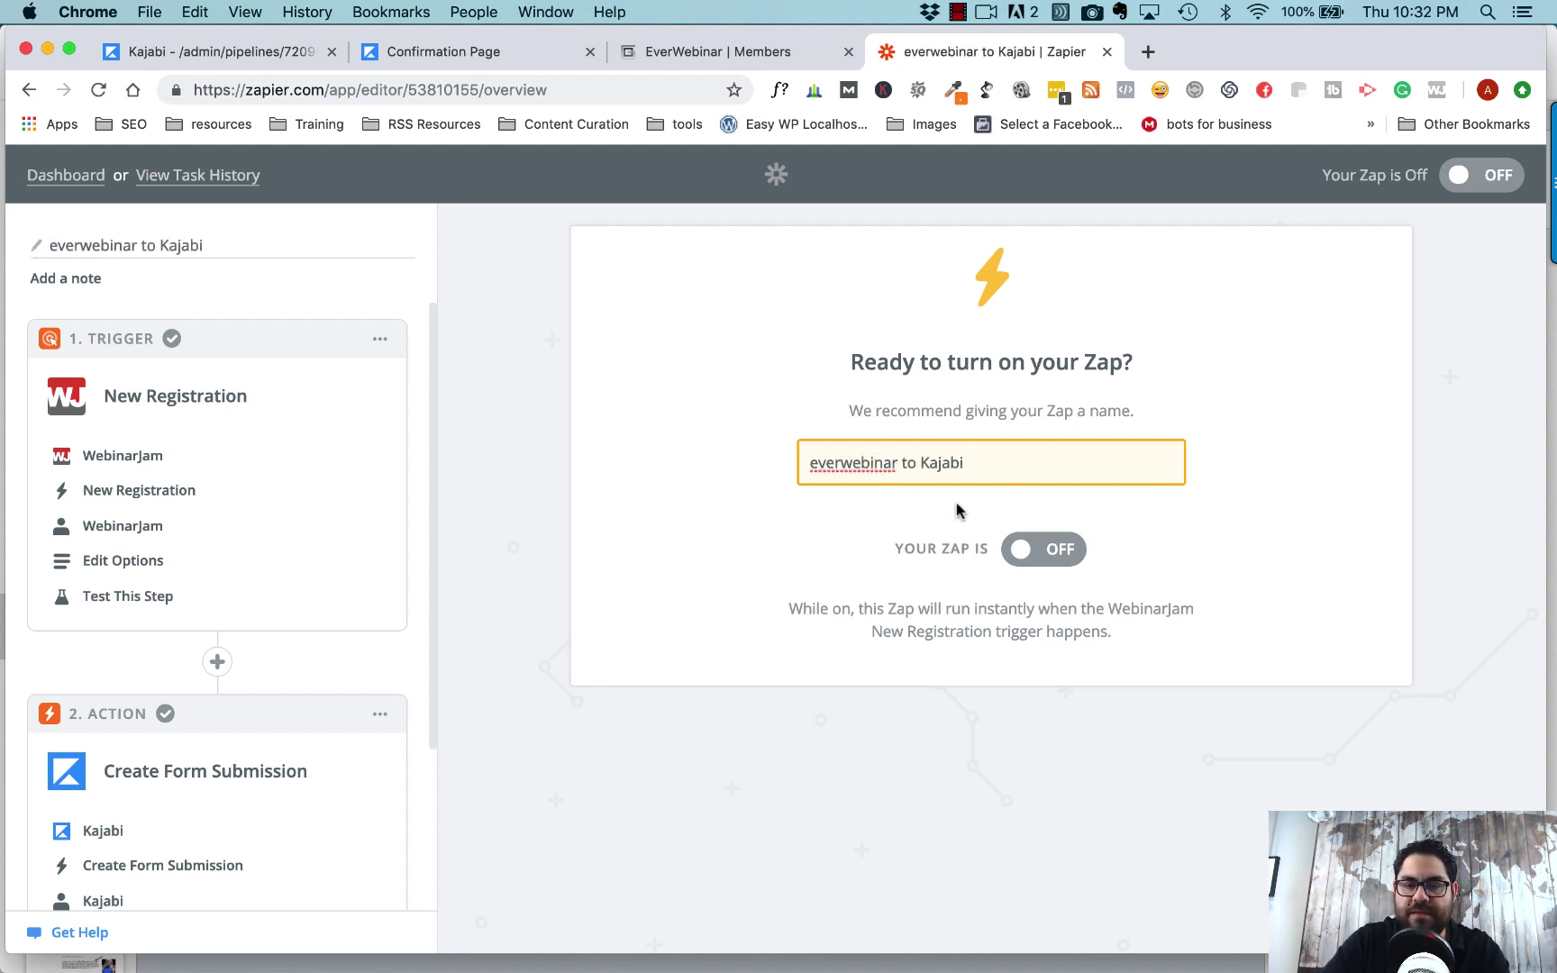
{"action": "left_click", "coordinate": [1025, 554]}
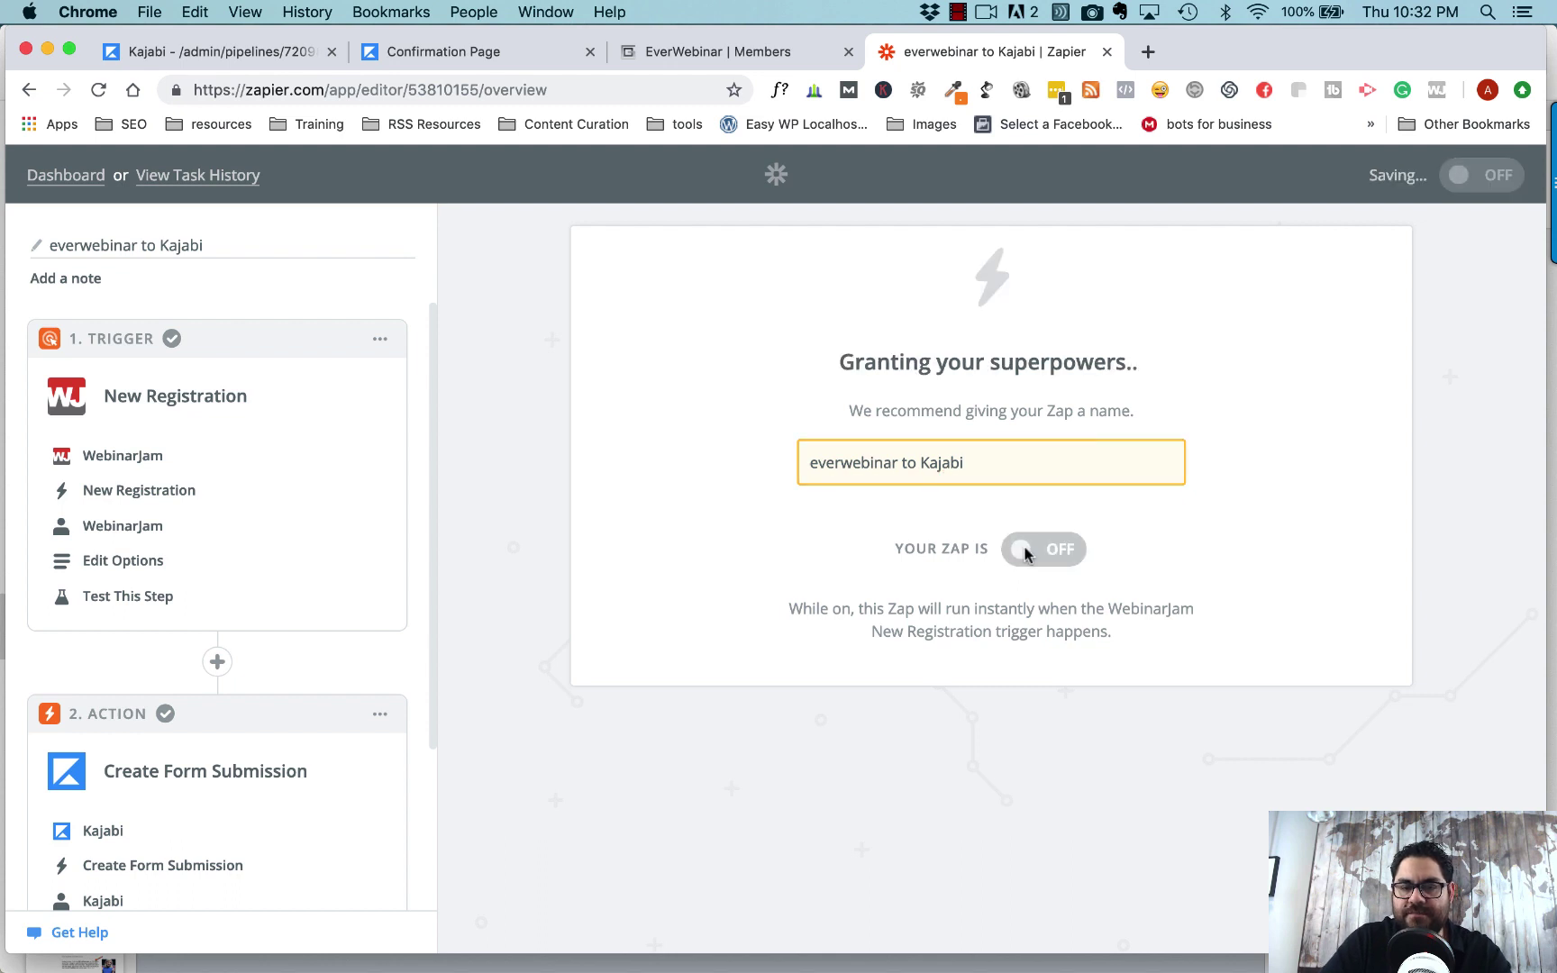
{"action": "left_click", "coordinate": [1026, 551]}
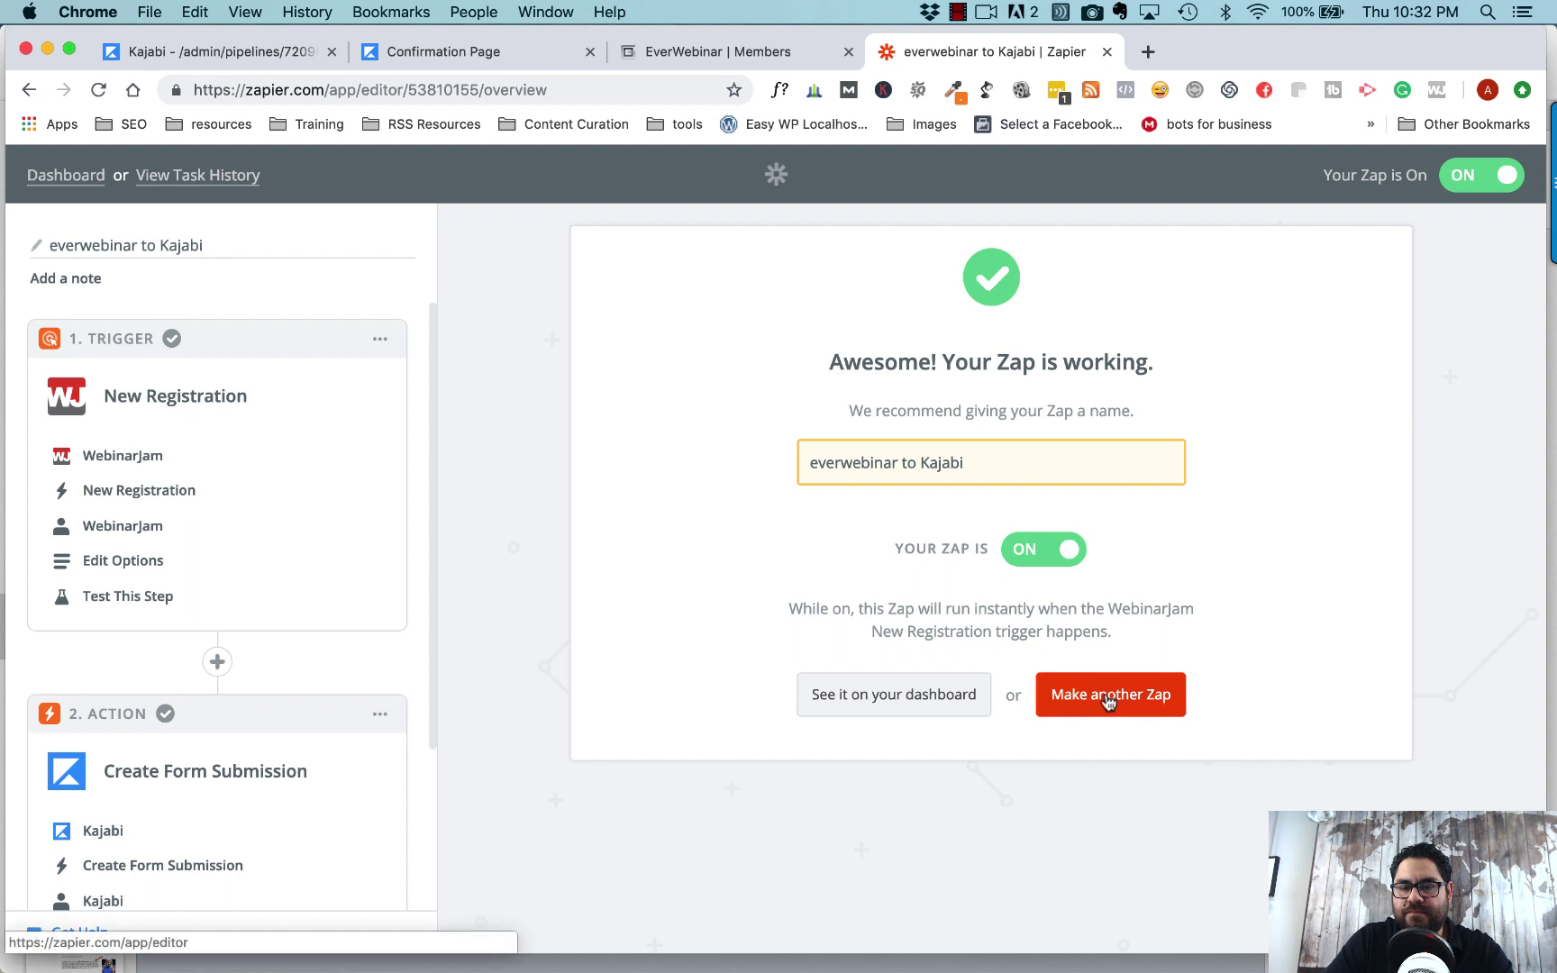
{"action": "left_click", "coordinate": [61, 175]}
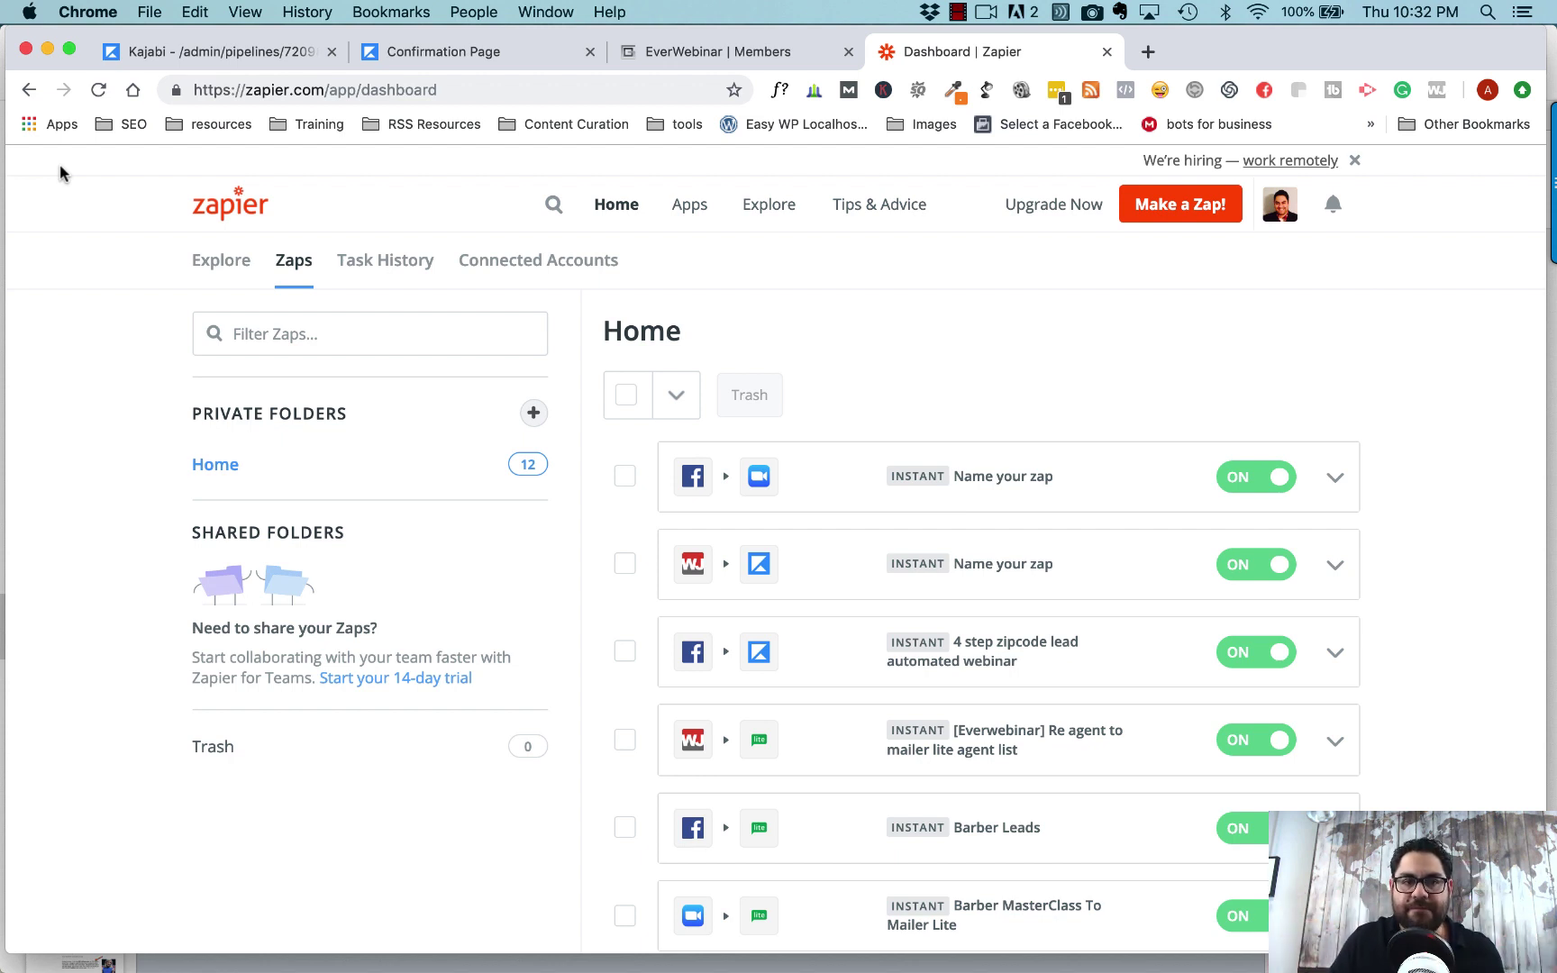
- Preview the live Kajabi registration page and bring up its REGISTER NOW form
{"action": "left_click", "coordinate": [194, 56]}
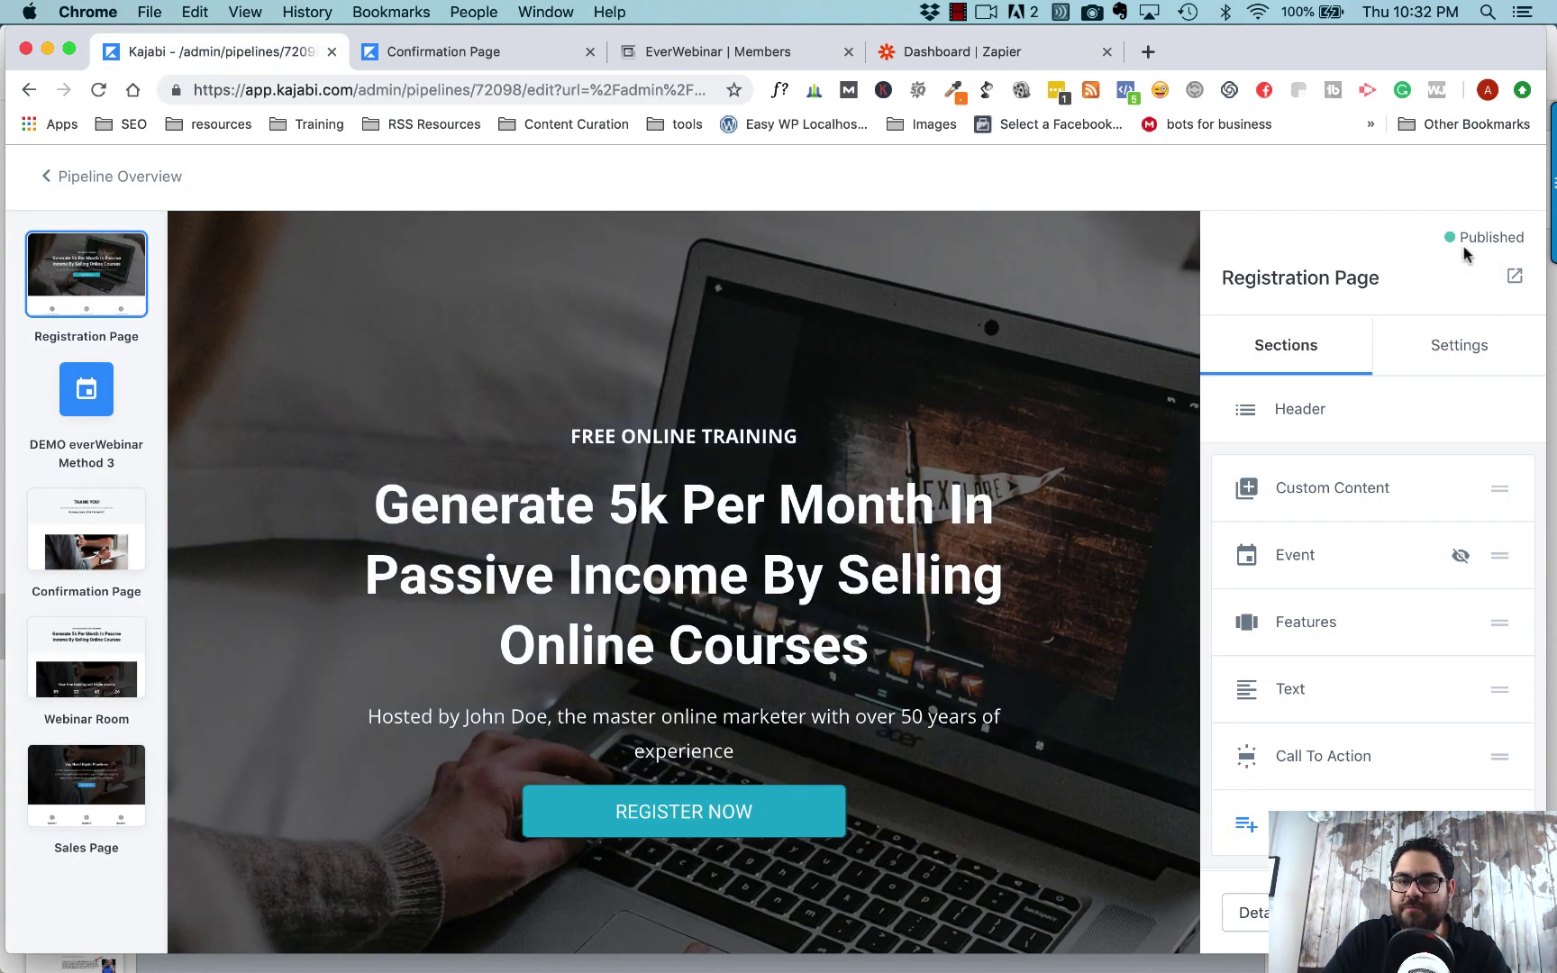
{"action": "left_click", "coordinate": [1513, 277]}
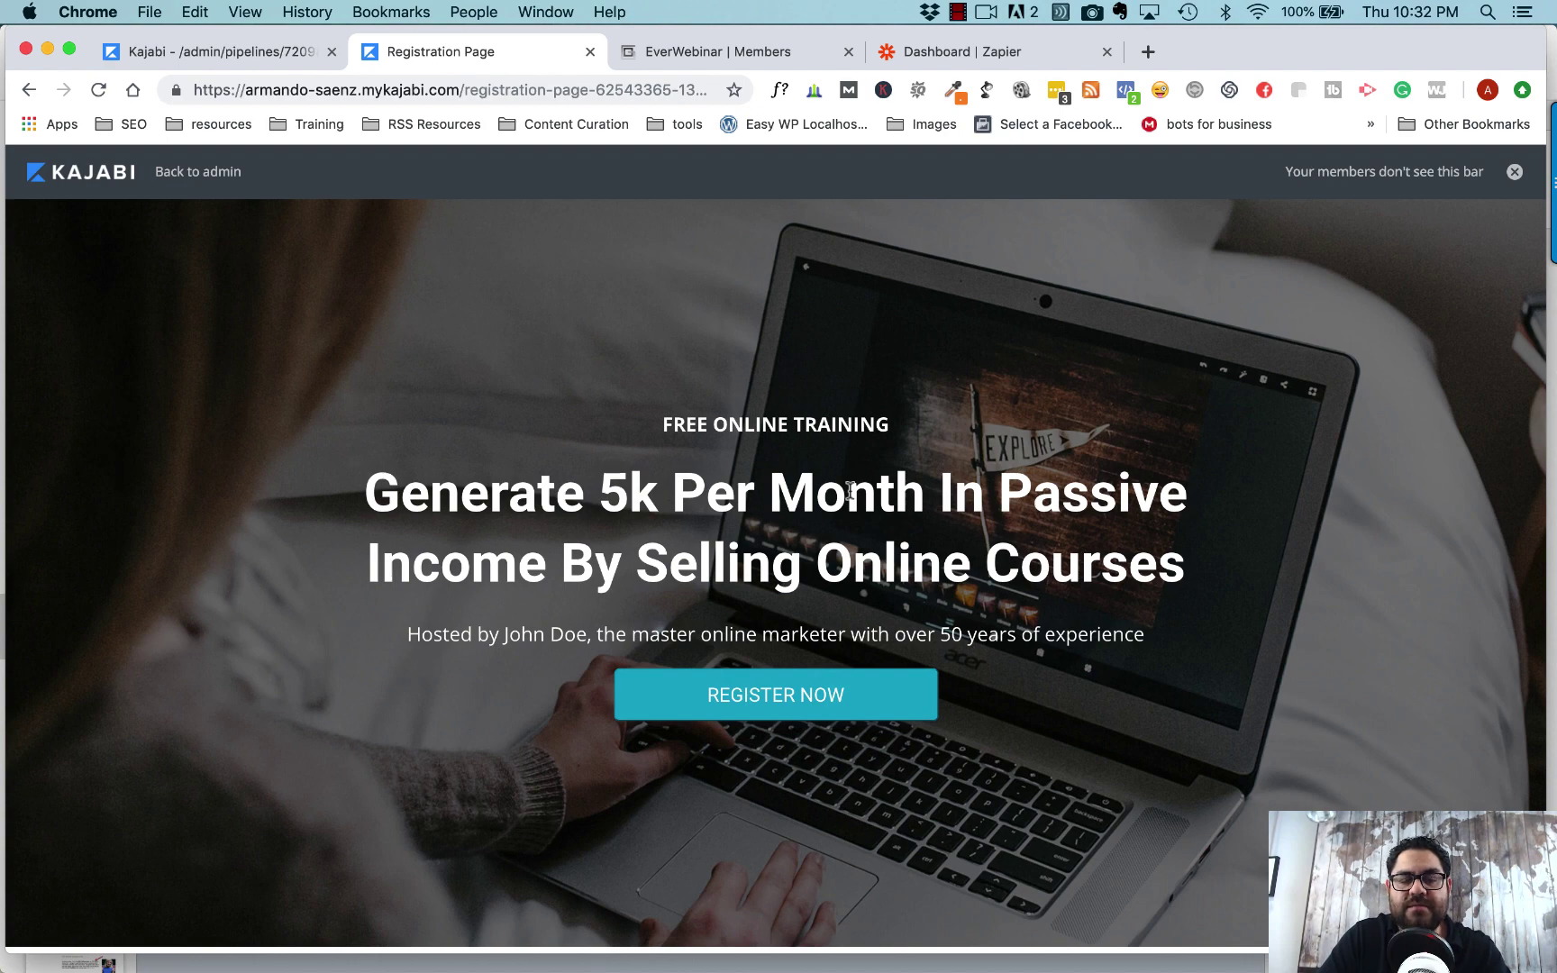
{"action": "left_click", "coordinate": [767, 696]}
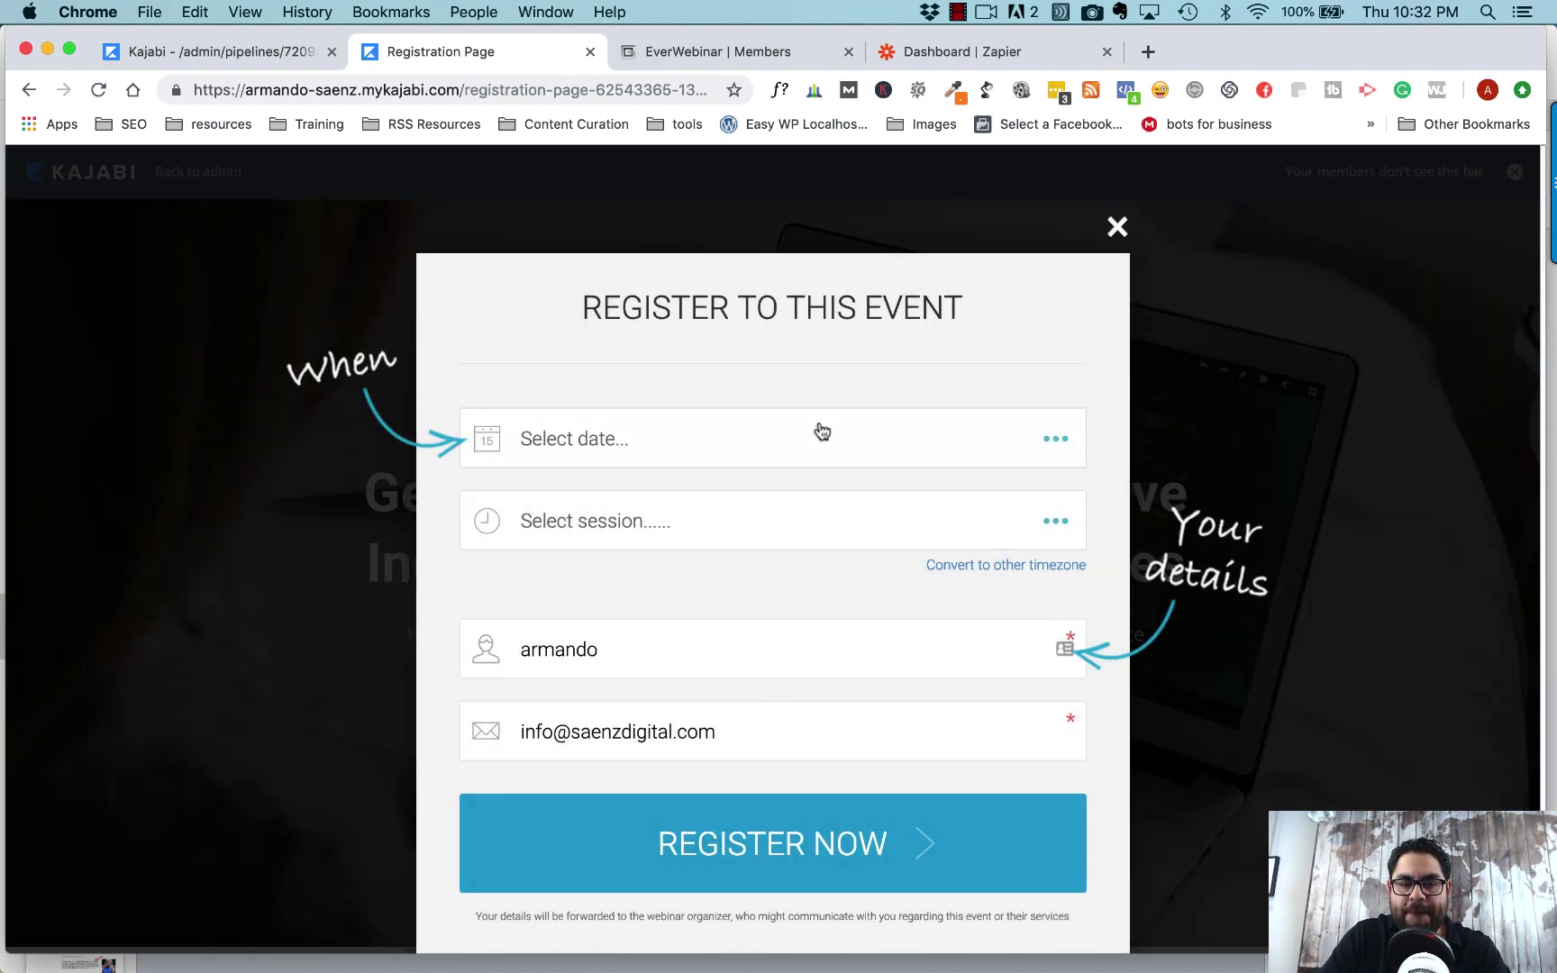
- Register for Thursday, 7 March 2019 at 10:45 pm with a new test email address
{"action": "left_click", "coordinate": [820, 432]}
{"action": "left_click", "coordinate": [709, 539]}
{"action": "left_click", "coordinate": [793, 530]}
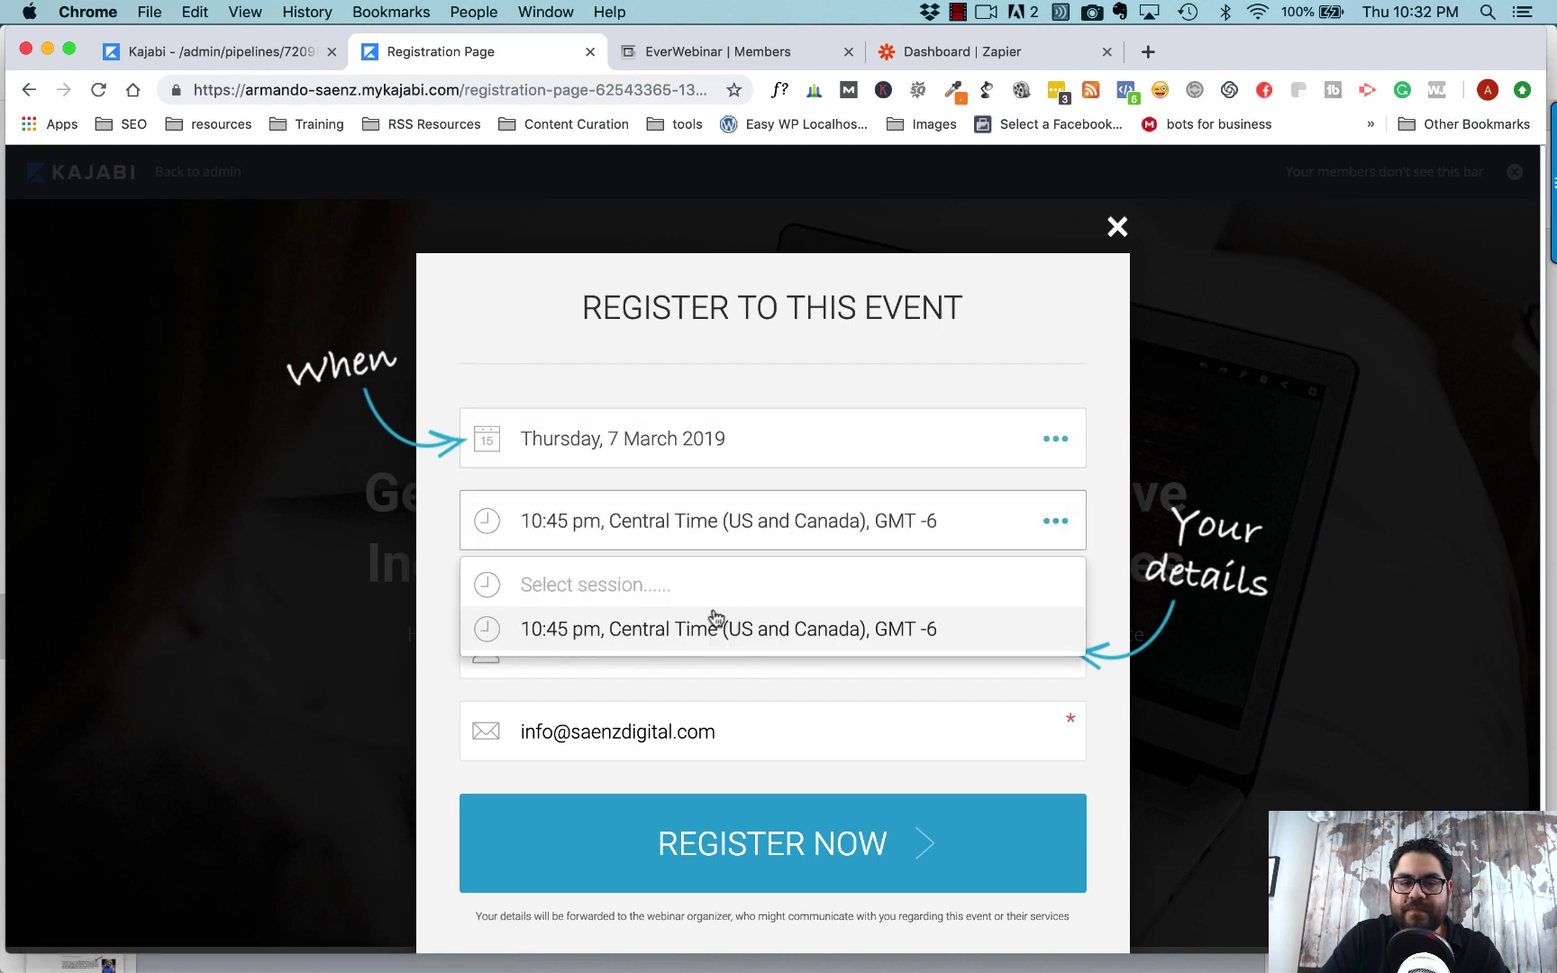
{"action": "left_click", "coordinate": [712, 625]}
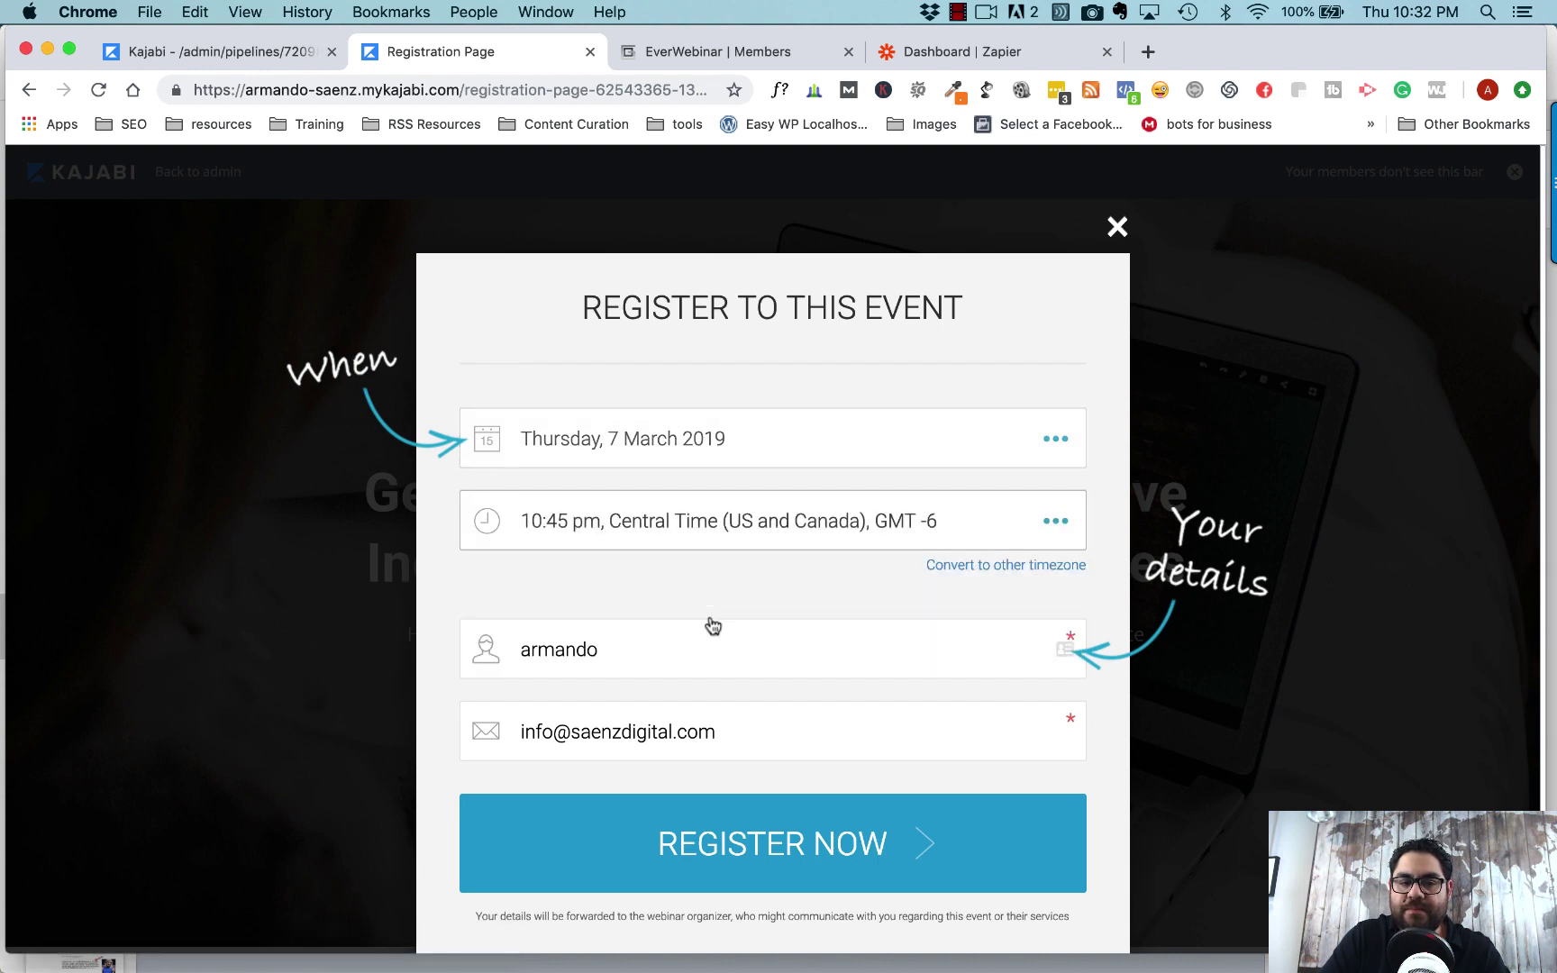
{"action": "double_click", "coordinate": [736, 739]}
{"action": "triple_click", "coordinate": [735, 739]}
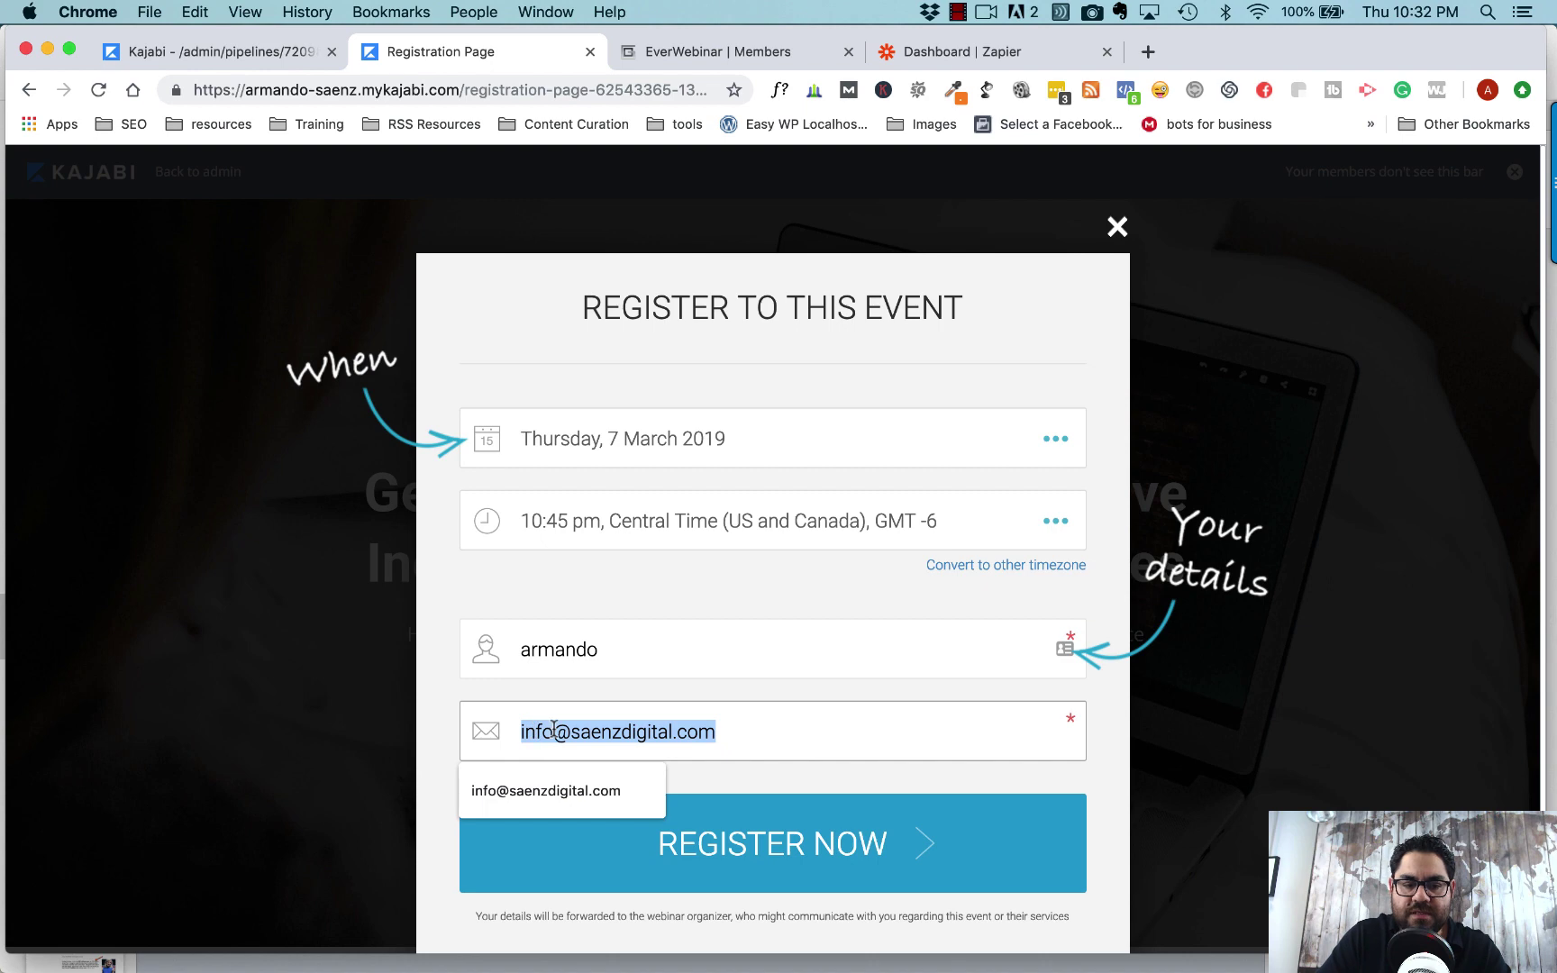
{"action": "key", "text": "Return"}
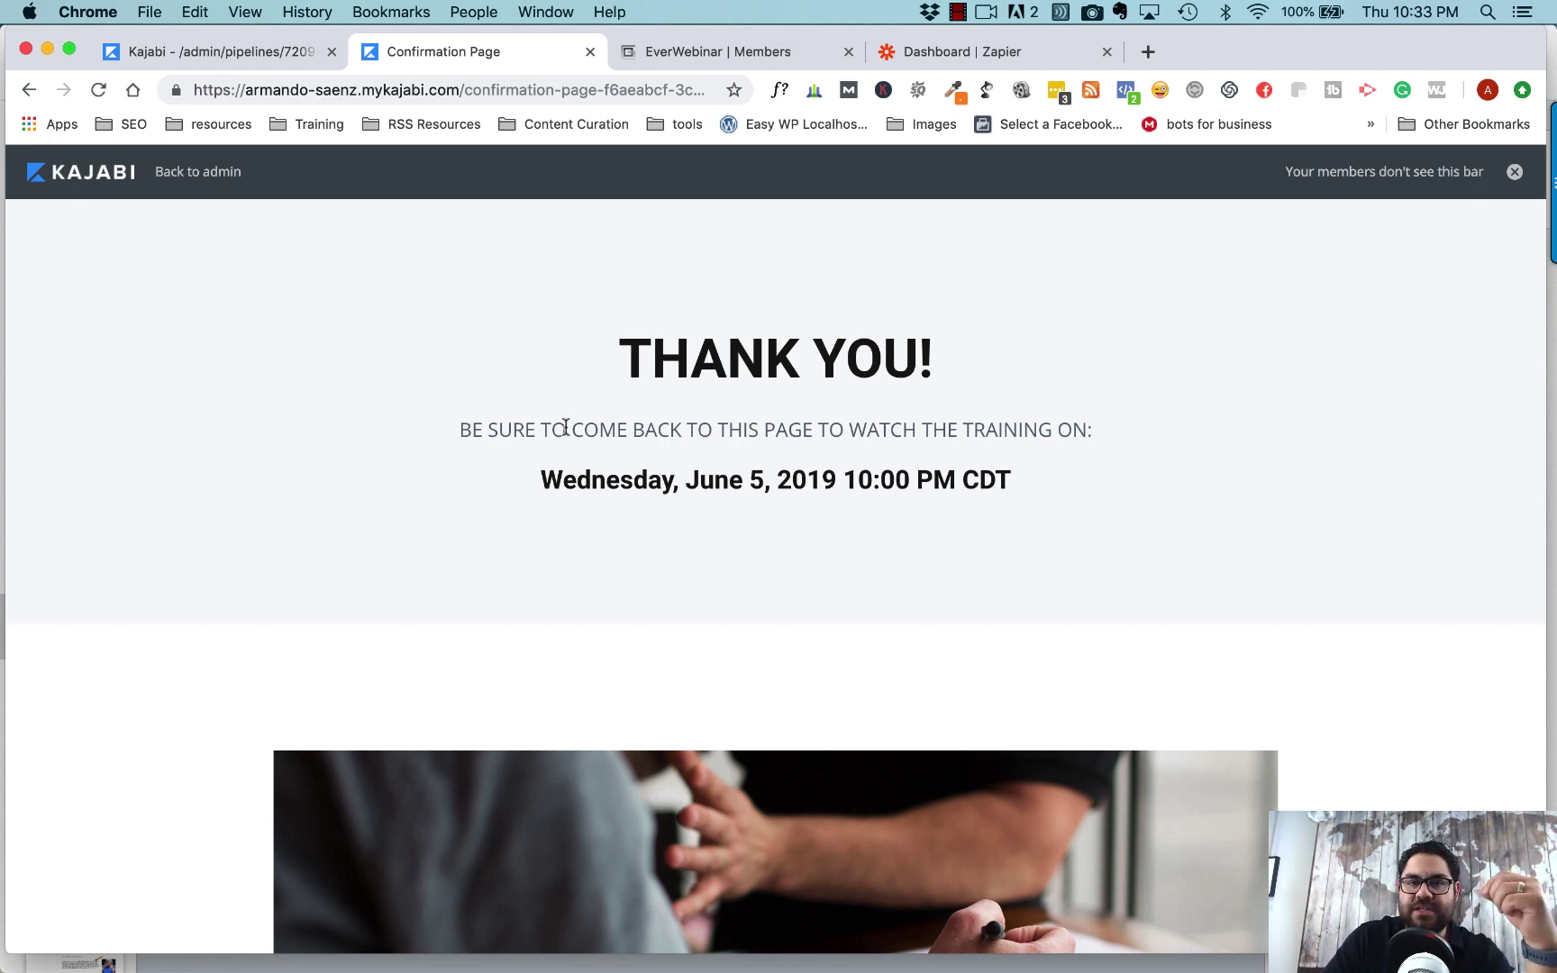
- Load EverWebinar analytics for RE Webinar - Become Go To Agent across All sessions
{"action": "left_click", "coordinate": [726, 55]}
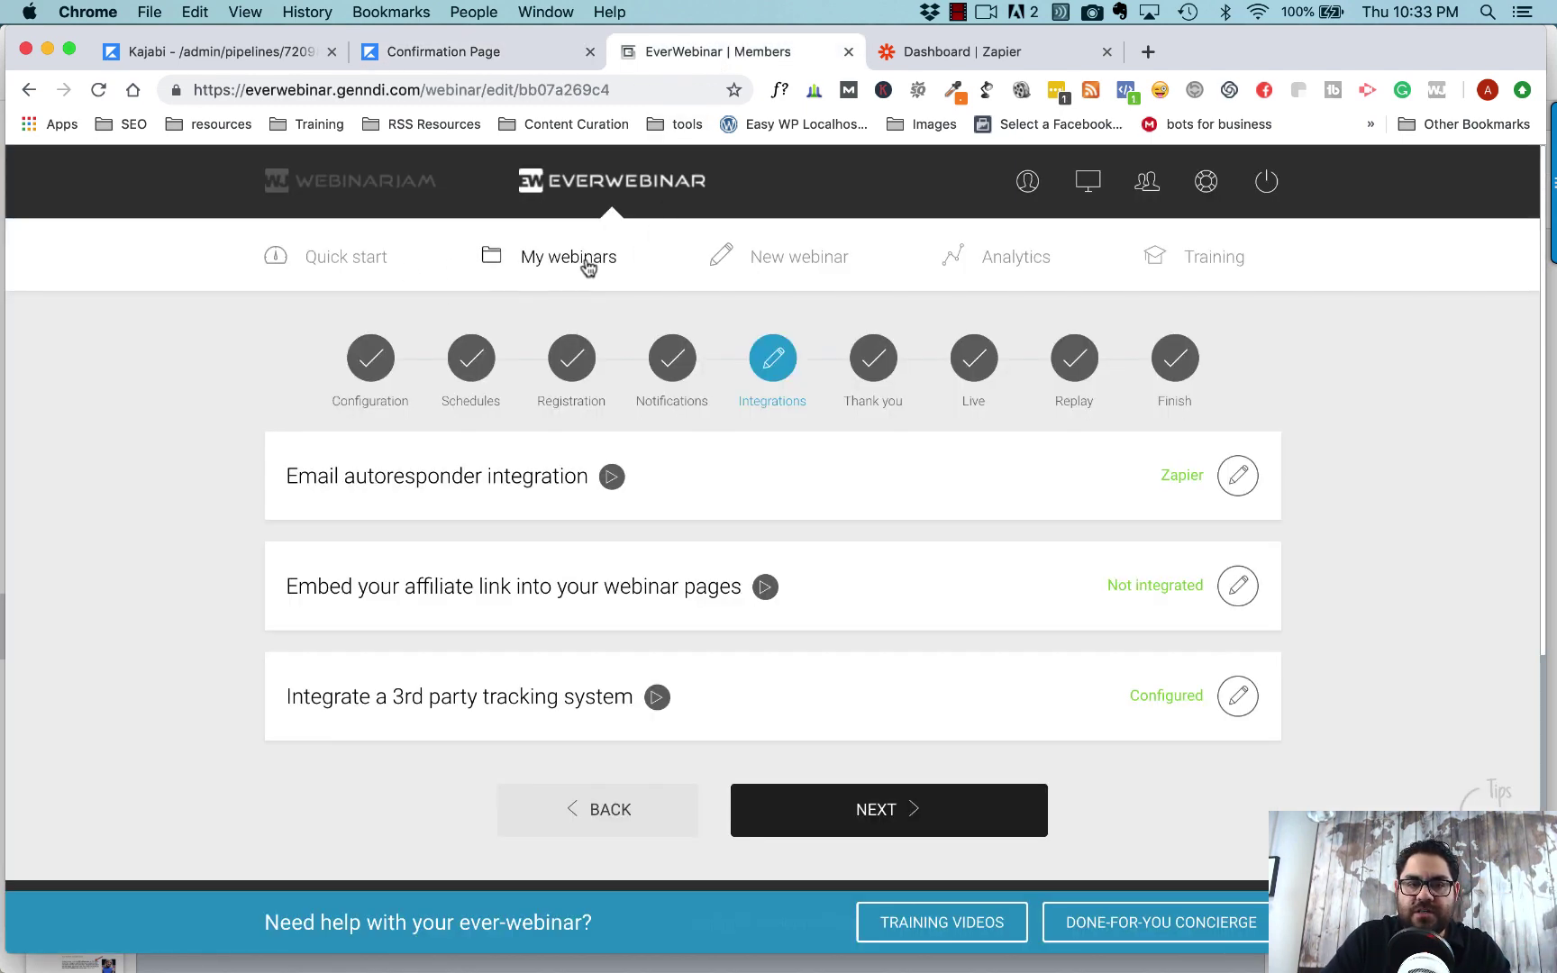
{"action": "left_click", "coordinate": [1018, 261]}
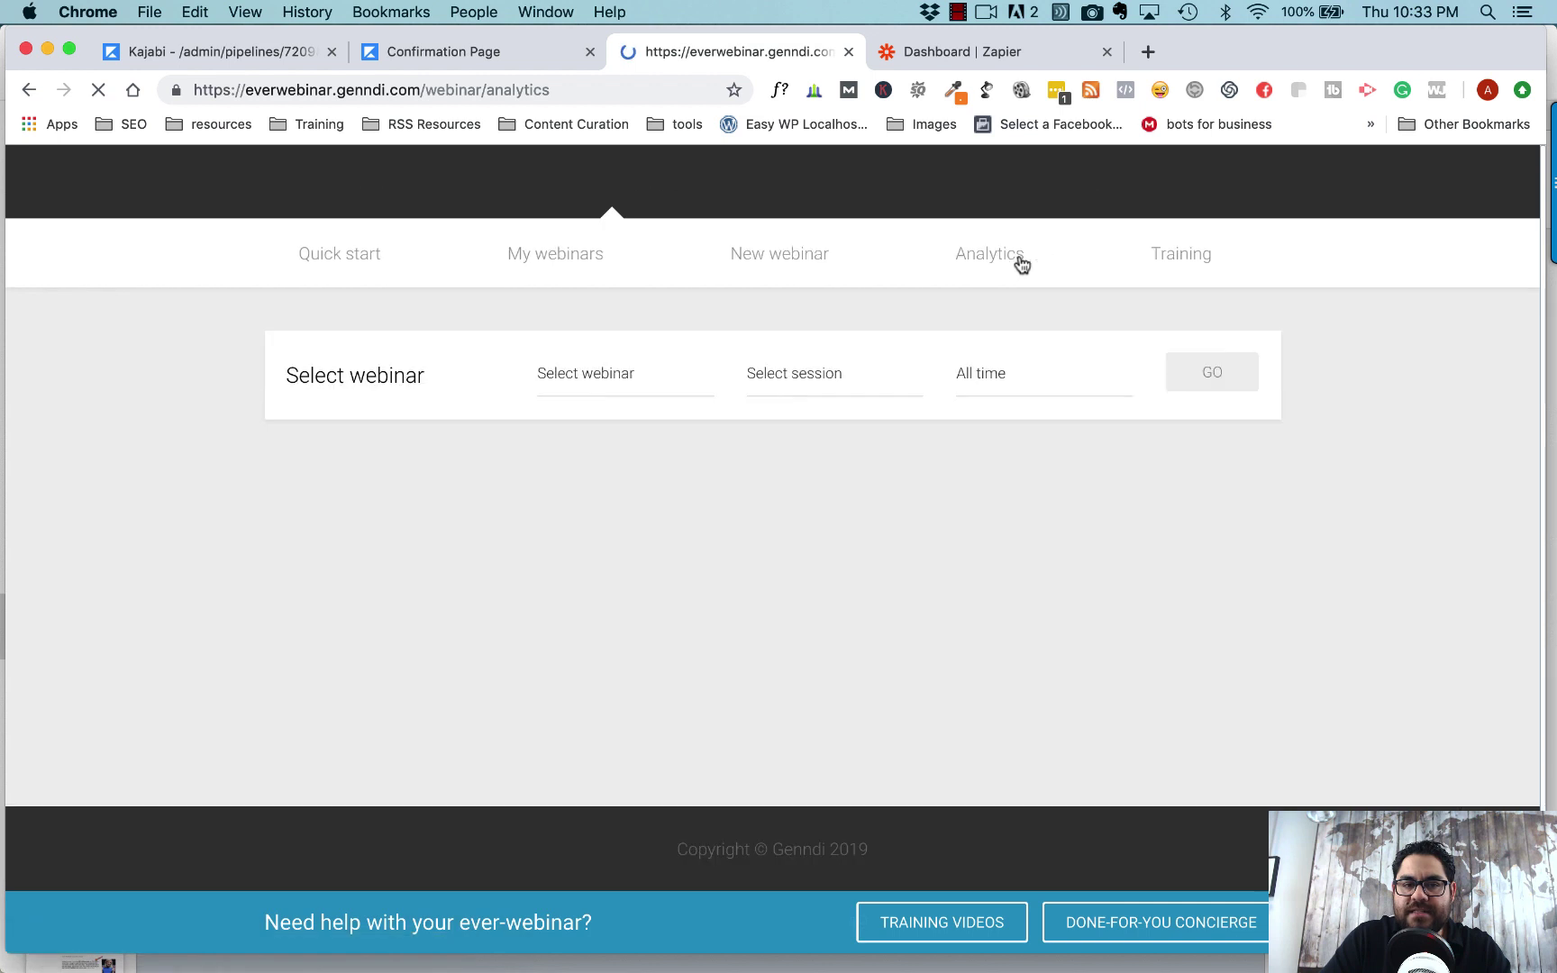
{"action": "left_click", "coordinate": [696, 384]}
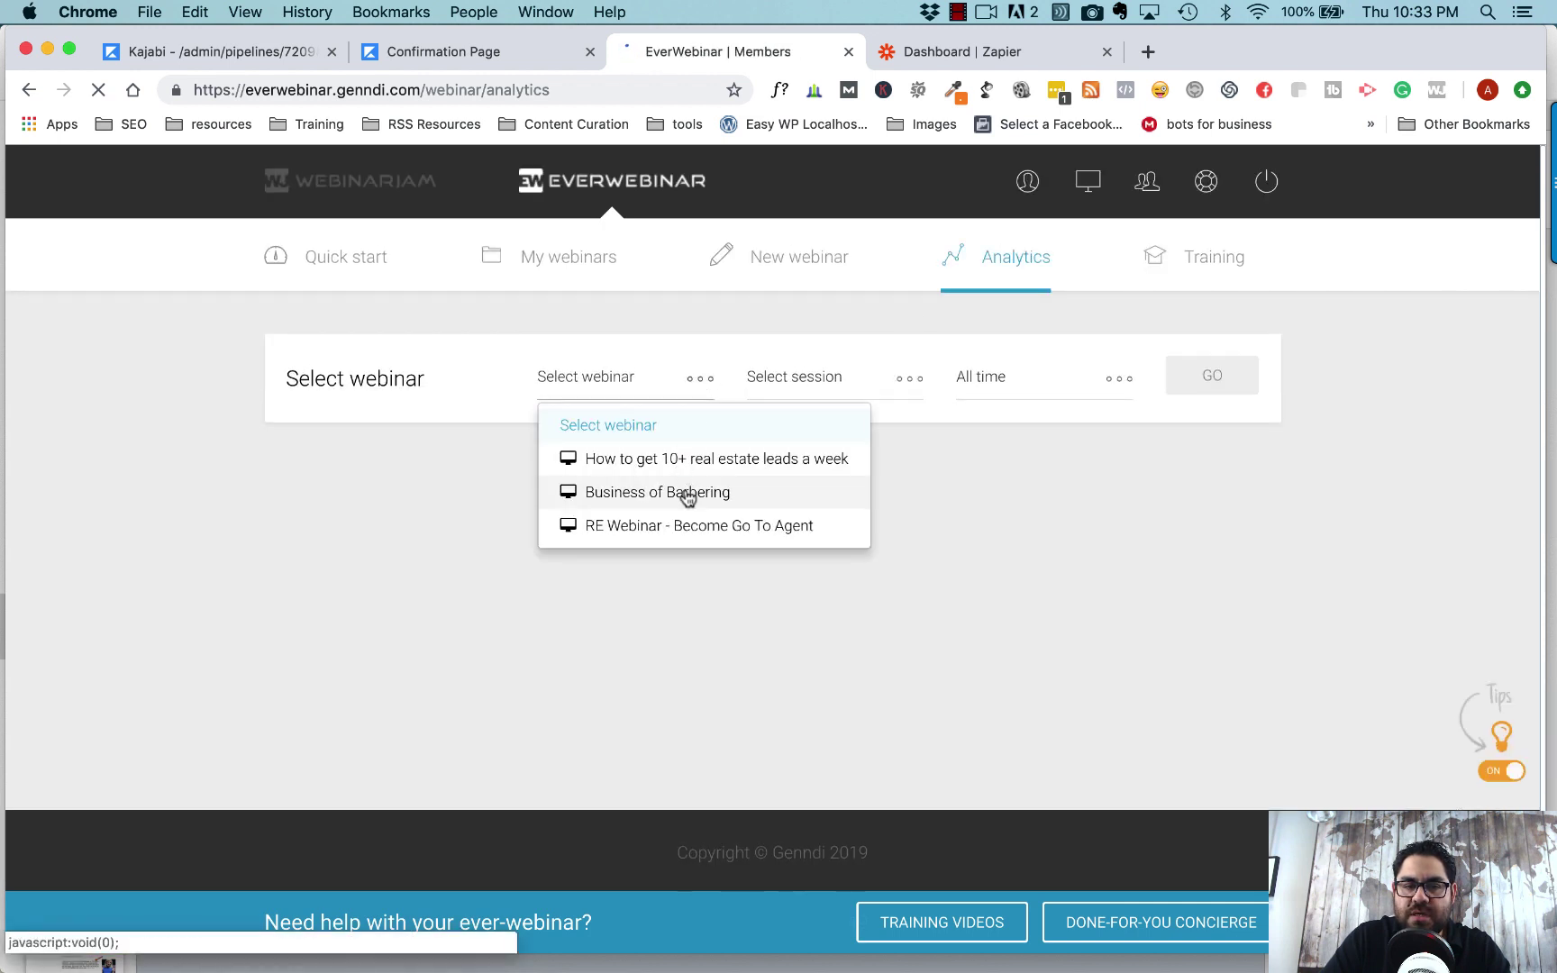
{"action": "left_click", "coordinate": [689, 527]}
{"action": "left_click", "coordinate": [913, 386]}
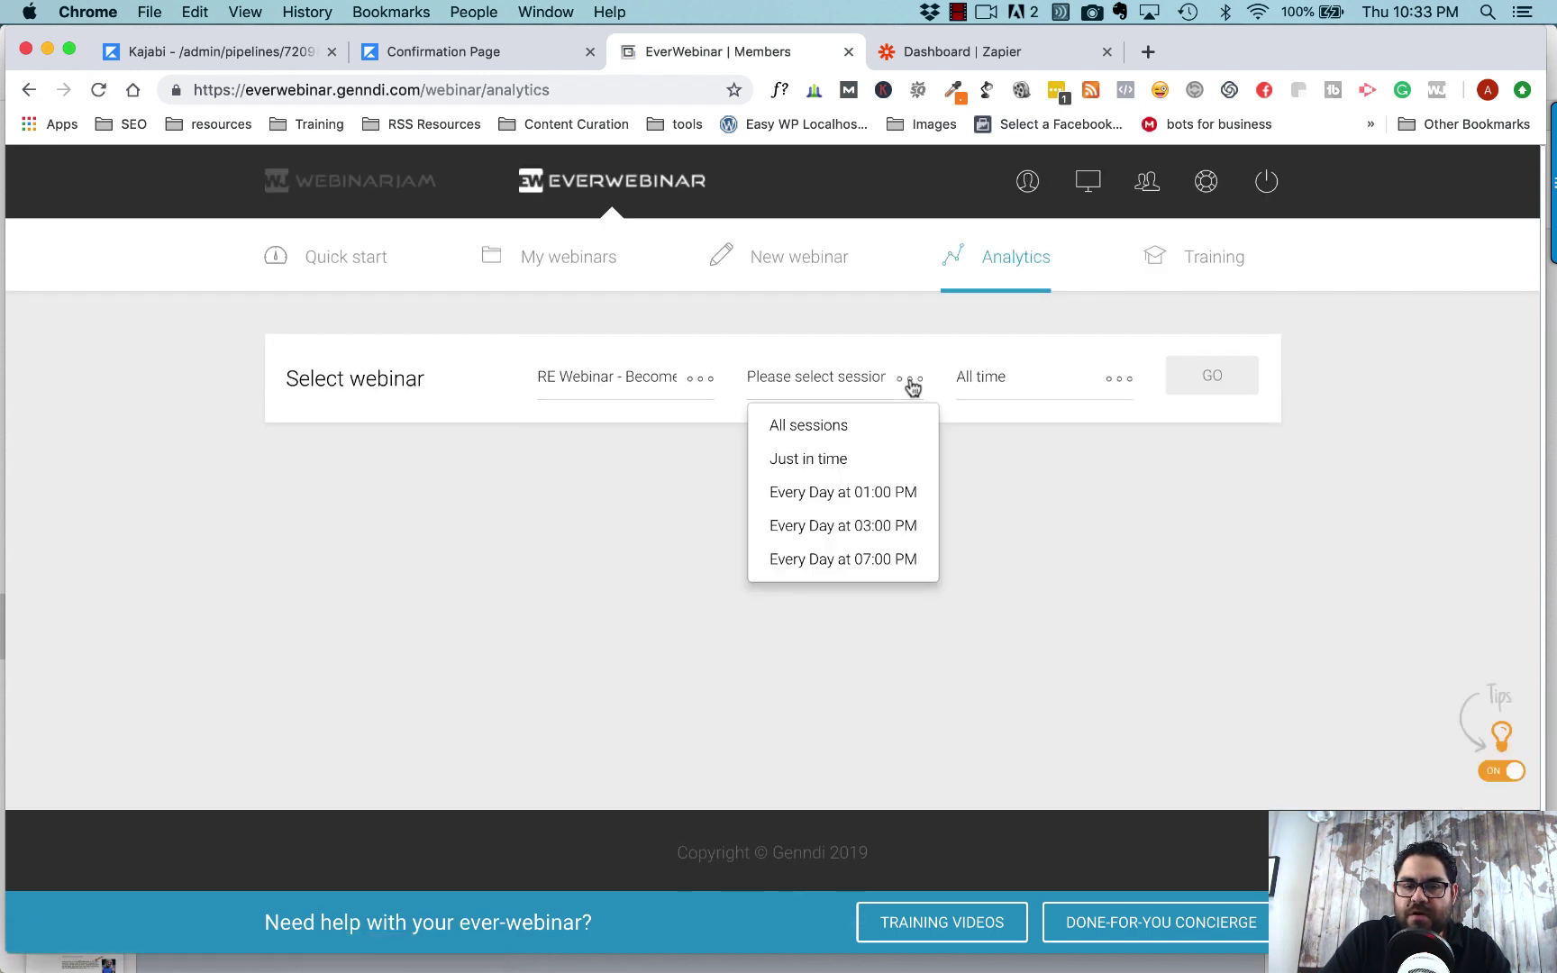
{"action": "left_click", "coordinate": [859, 424]}
{"action": "left_click", "coordinate": [1220, 387]}
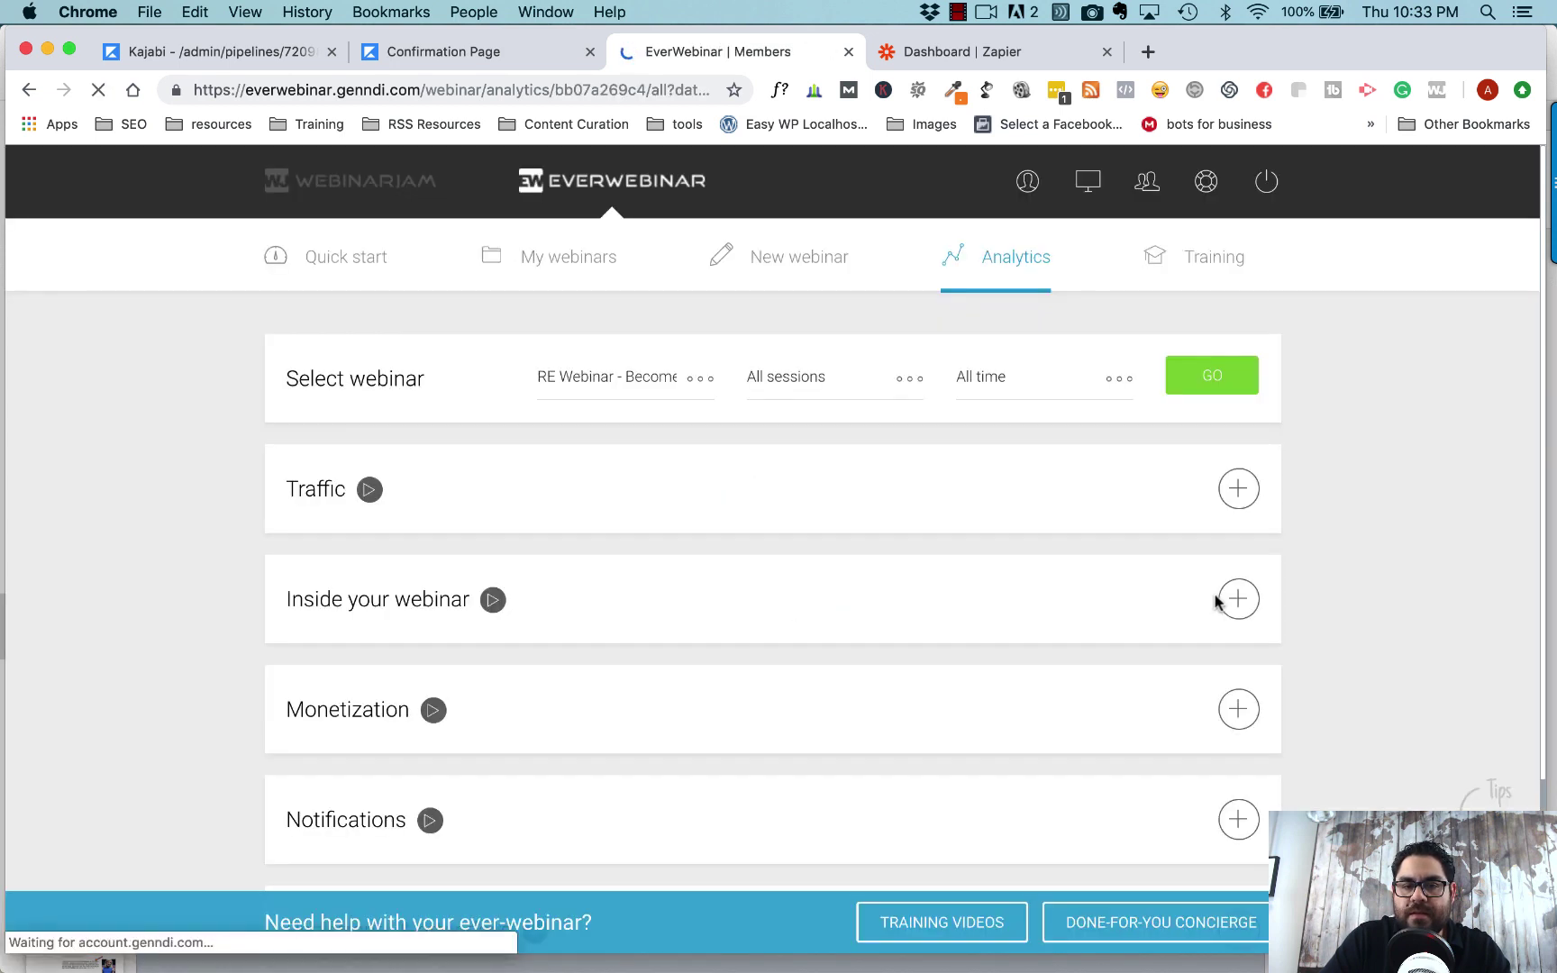
- Expand Registrants & attendees and highlight the newest registrant's email address
{"action": "scroll", "coordinate": [1215, 600], "scroll_direction": "down", "scroll_amount": 3}
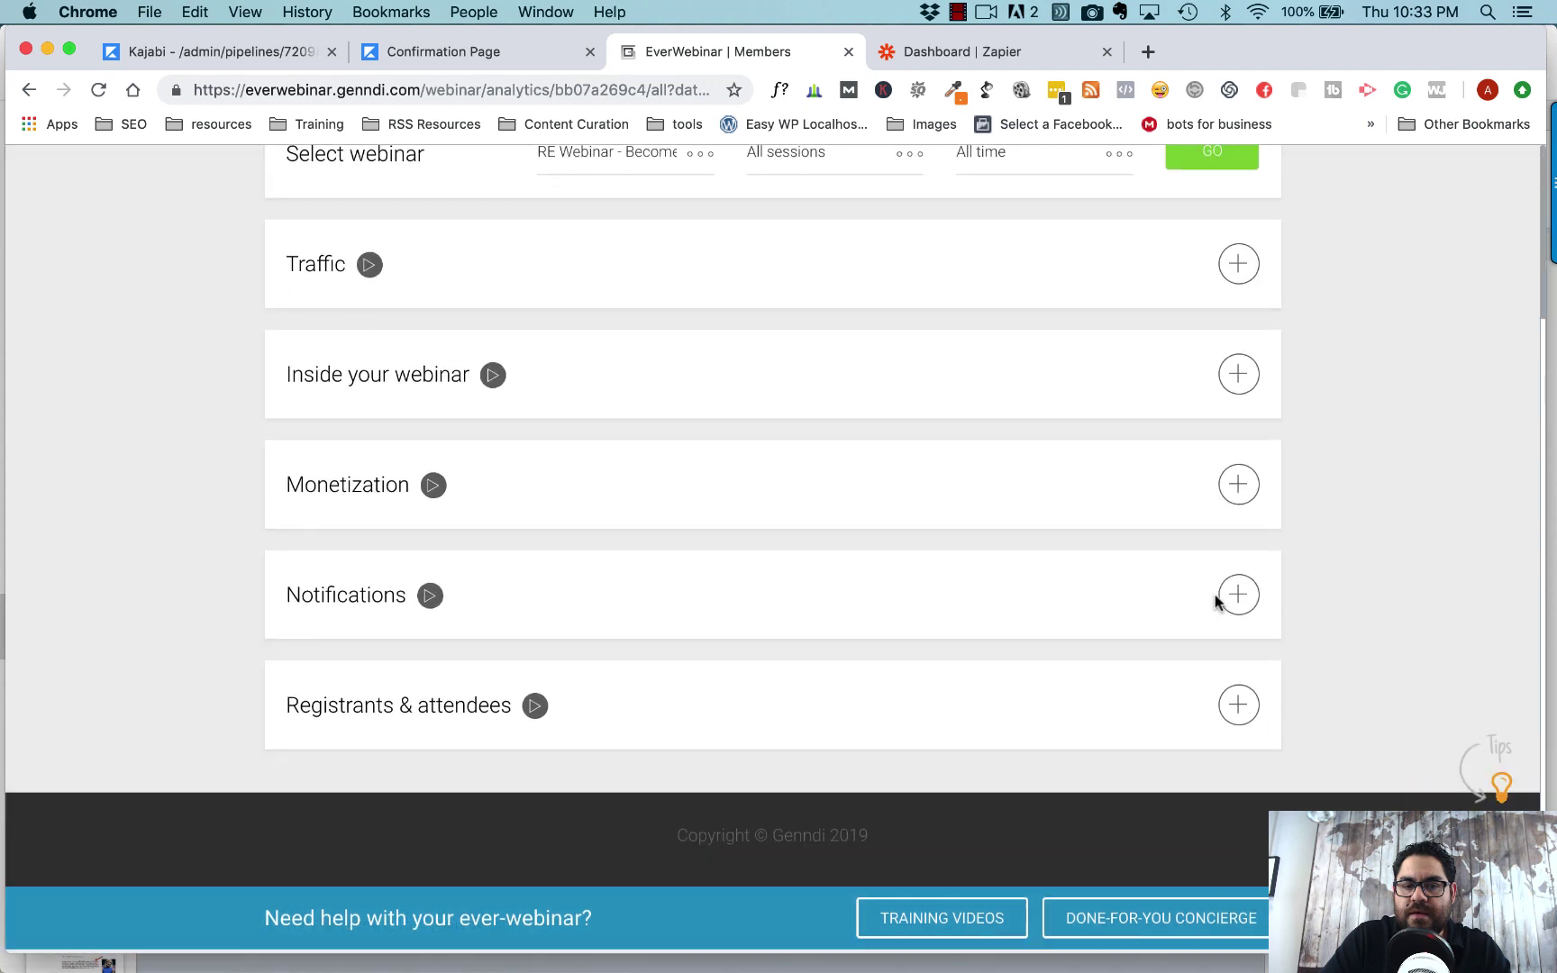
{"action": "left_click", "coordinate": [1238, 711]}
{"action": "scroll", "coordinate": [1313, 694], "scroll_direction": "down", "scroll_amount": 7}
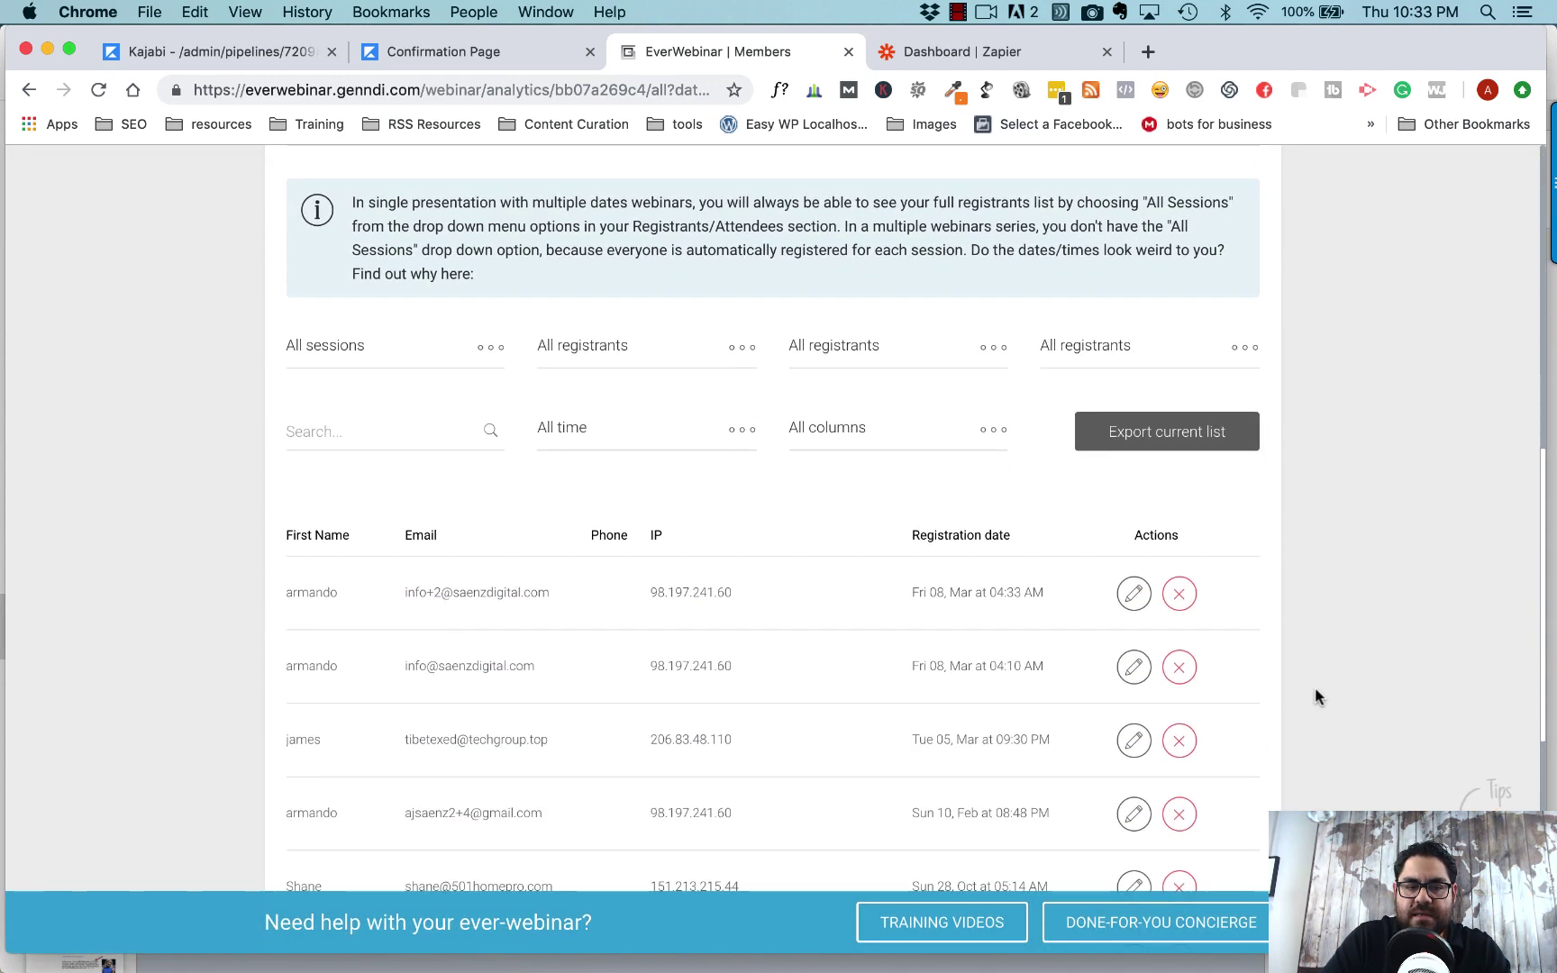
{"action": "left_click_drag", "start_coordinate": [405, 593], "coordinate": [548, 593]}
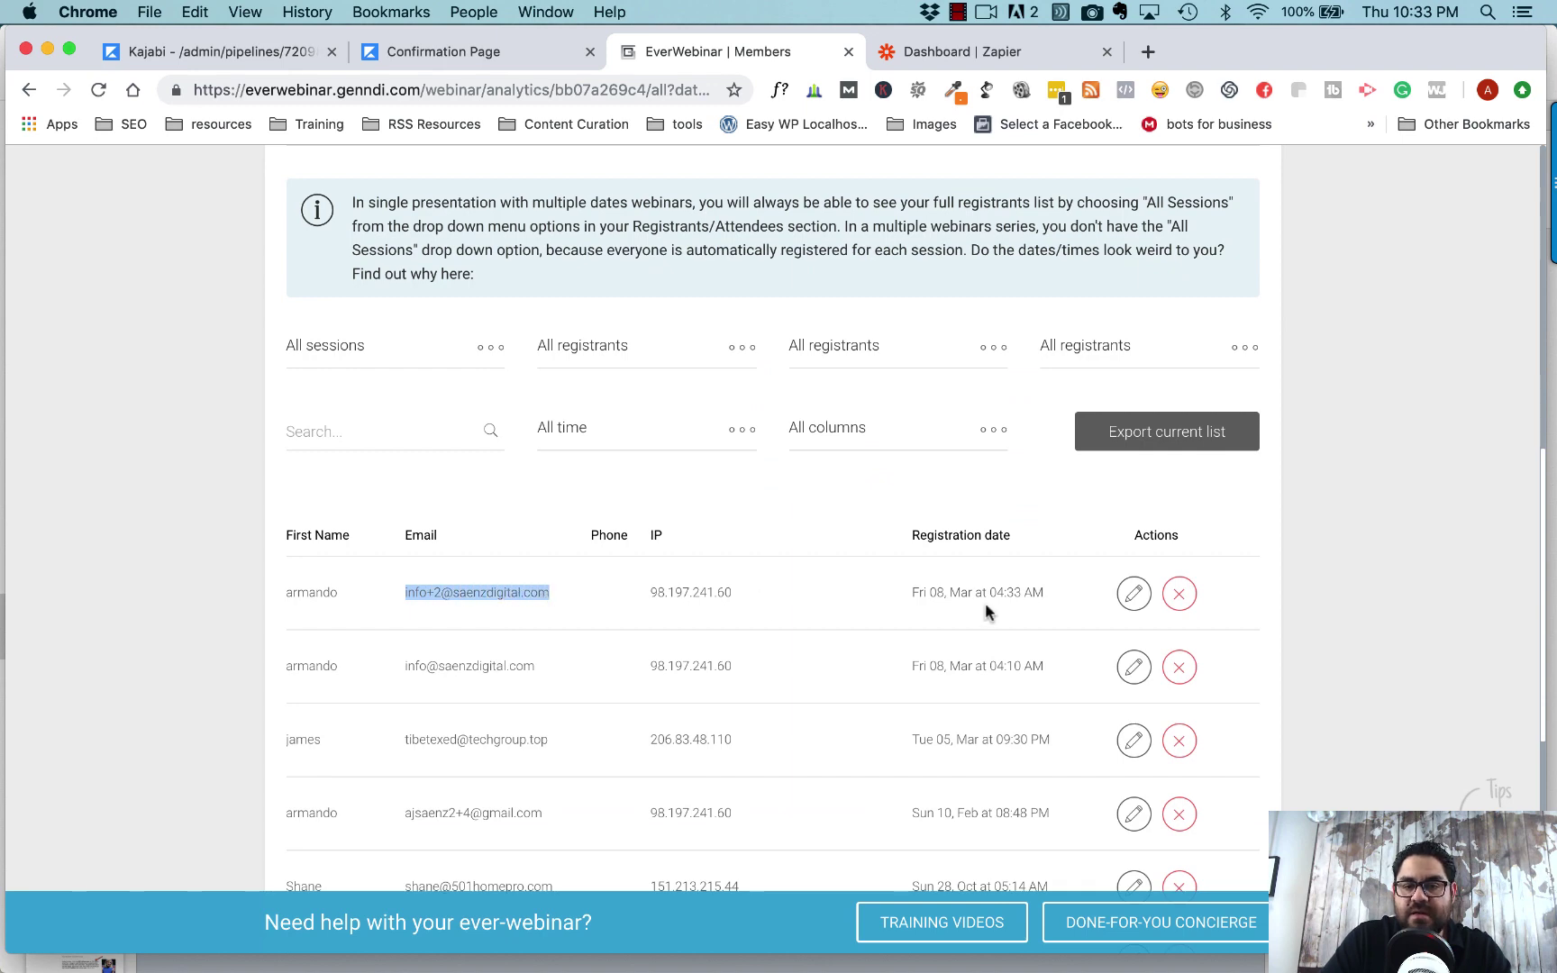
{"action": "scroll", "coordinate": [493, 183], "scroll_direction": "up", "scroll_amount": 3}
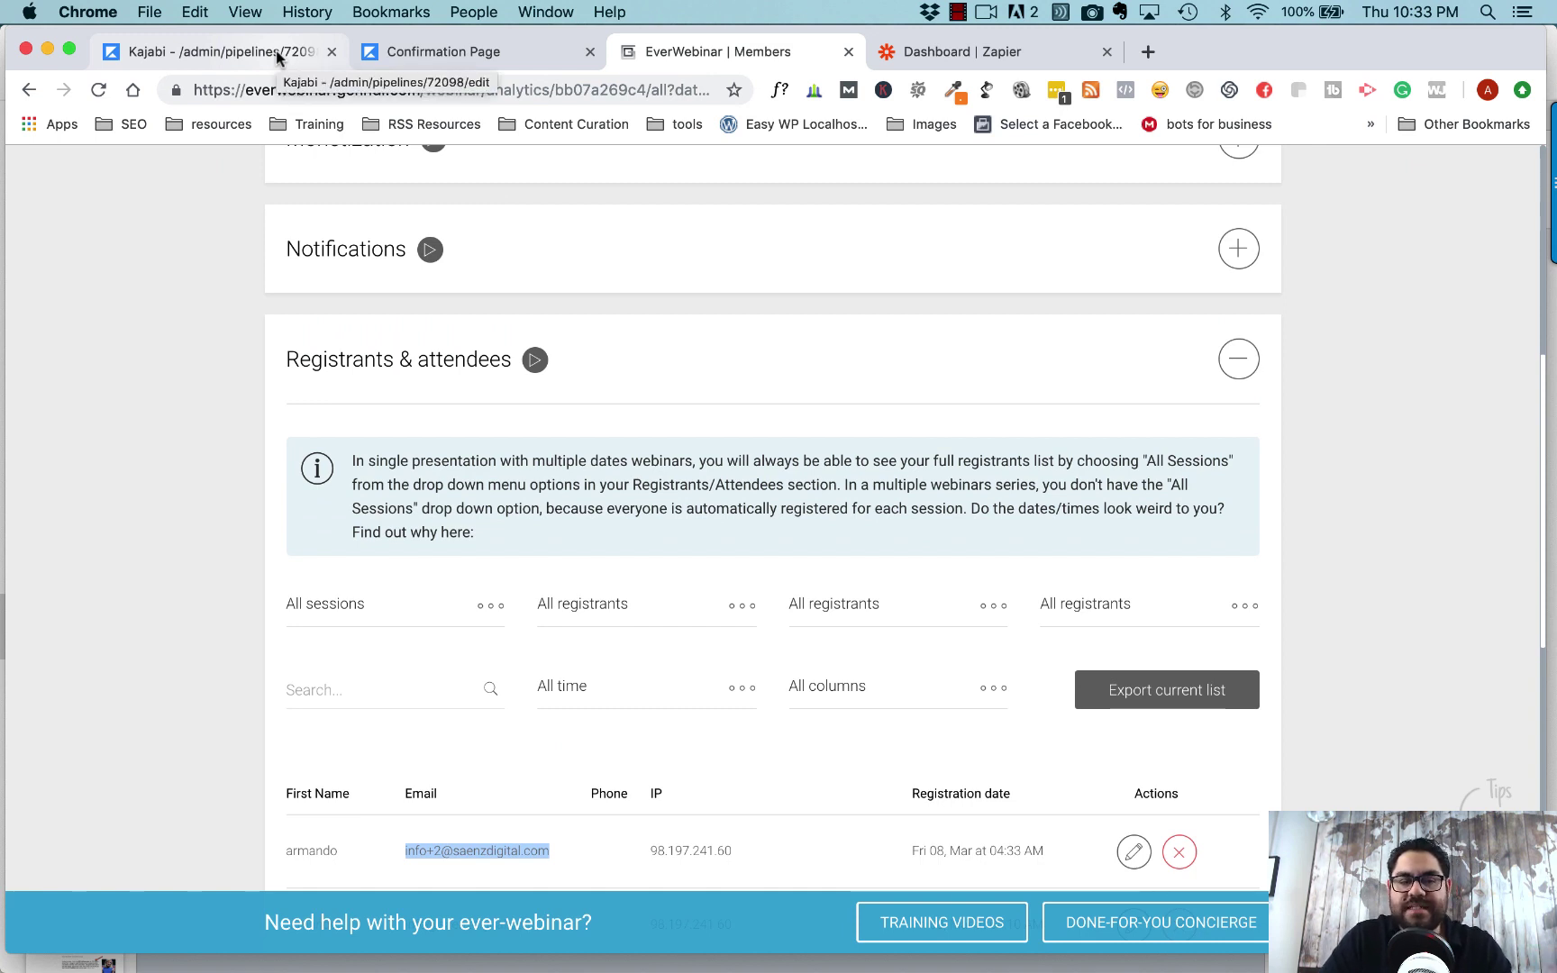
- Go to Kajabi's People list to confirm the test registrant appears at the top
{"action": "left_click", "coordinate": [276, 50]}
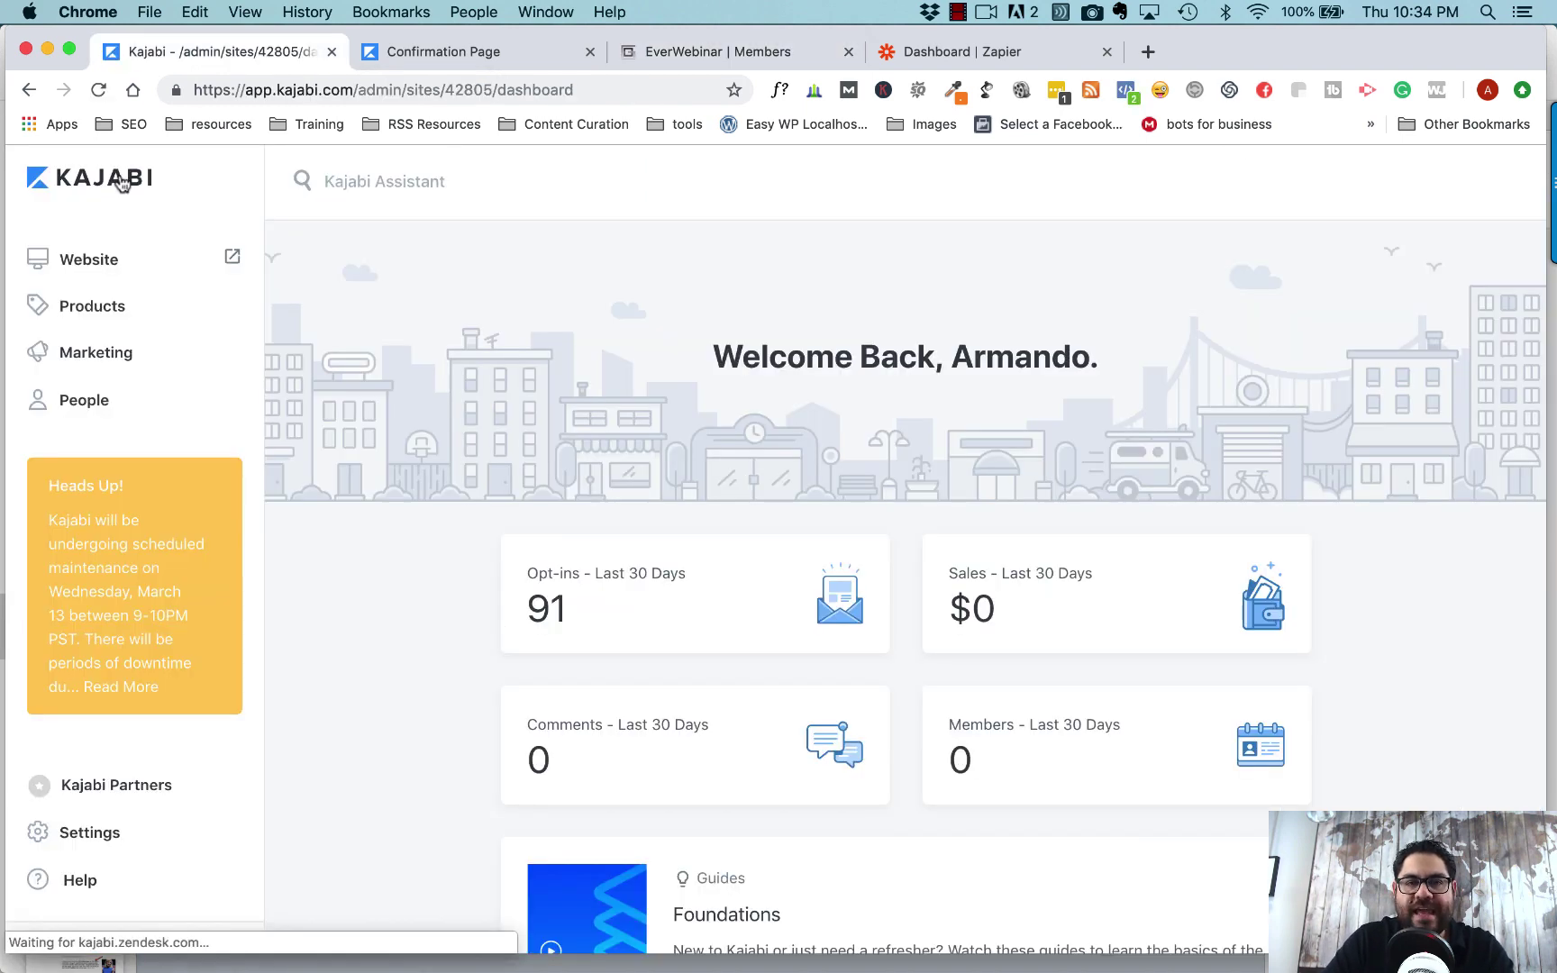
{"action": "left_click", "coordinate": [87, 408]}
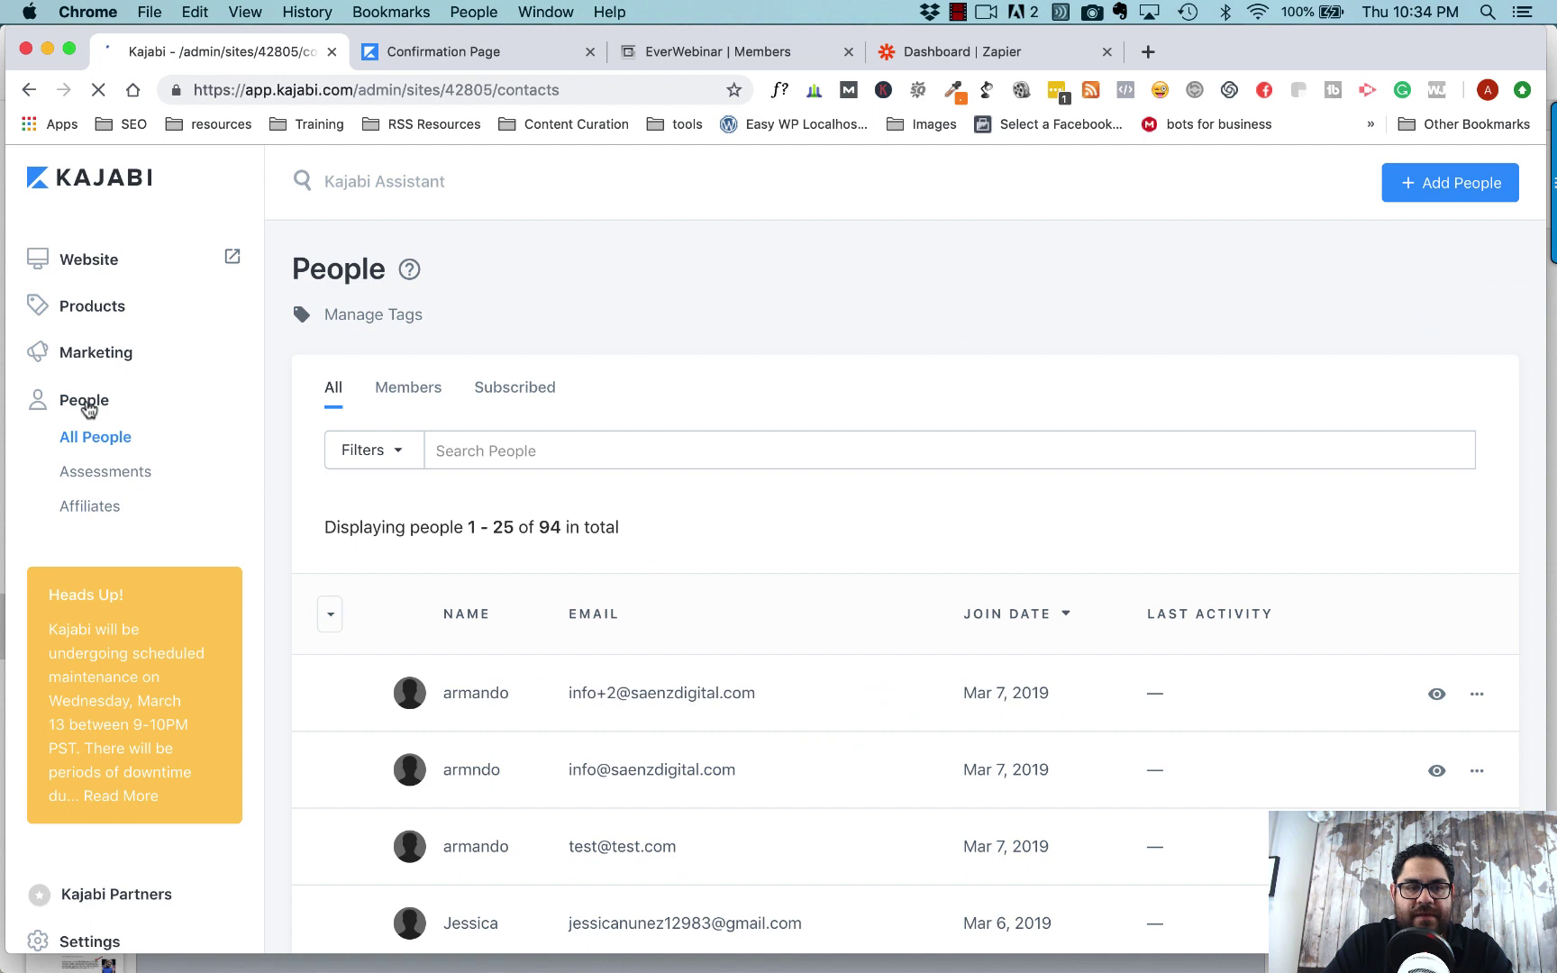
{"action": "scroll", "coordinate": [317, 523], "scroll_direction": "down", "scroll_amount": 2}
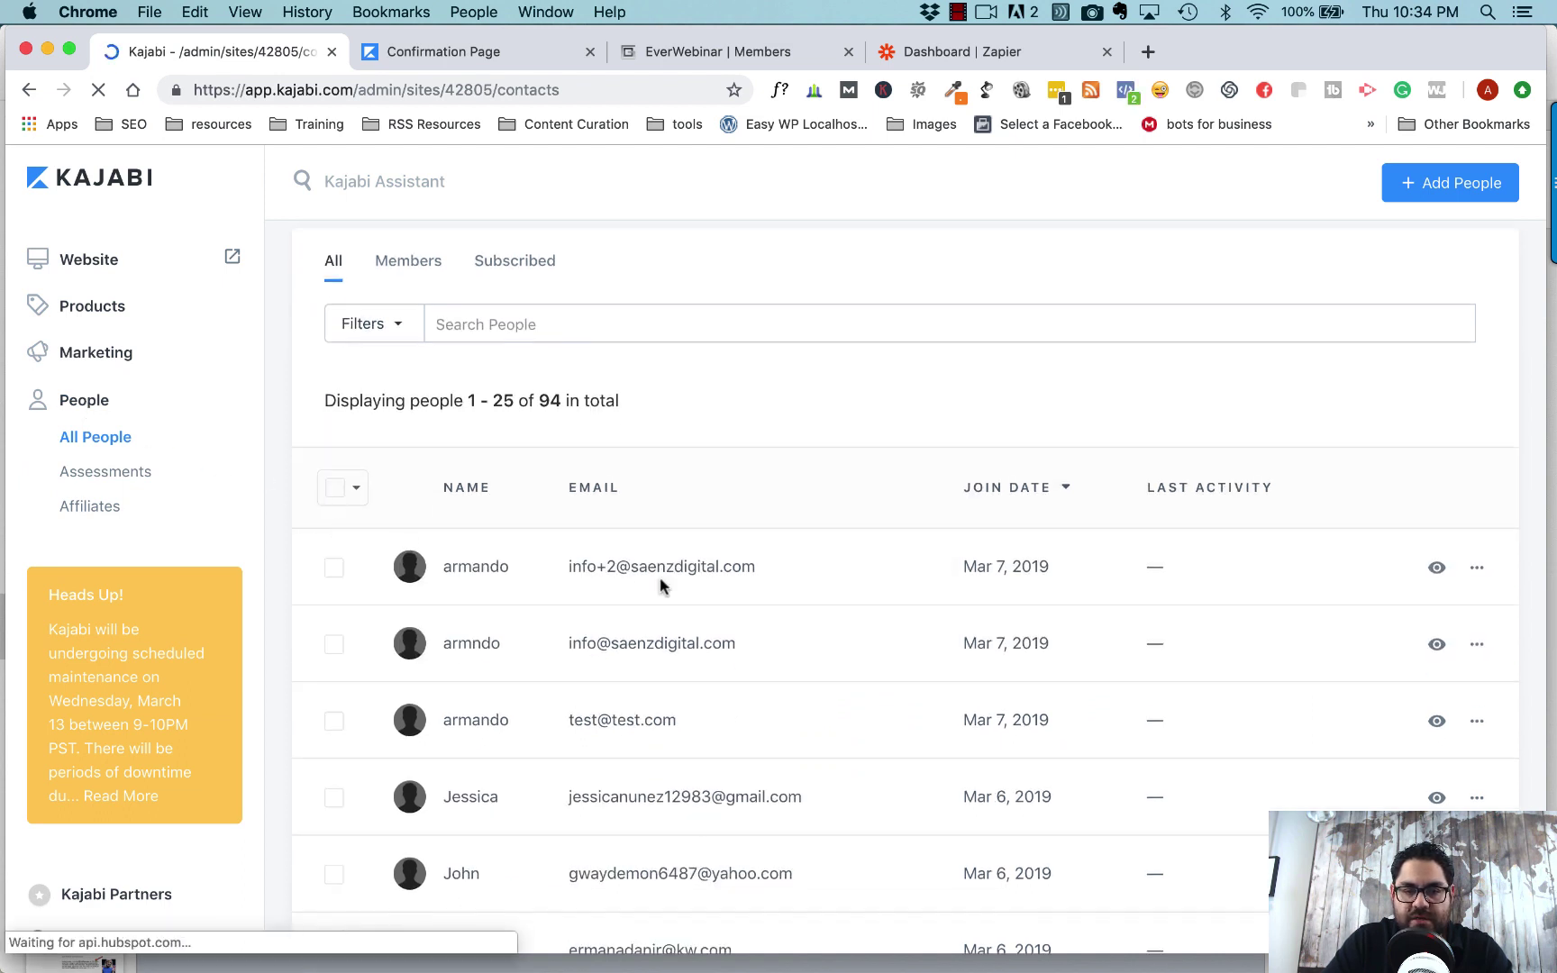